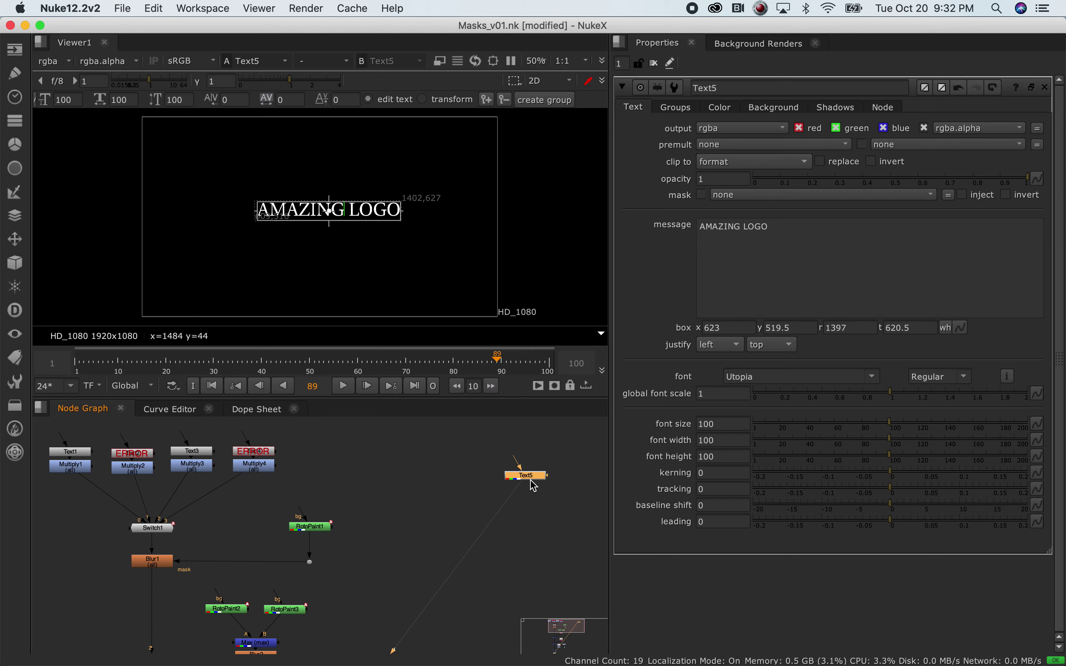
Move the Text5 node into the open area beside the existing node tree.
{"action": "mouse_move", "coordinate": [531, 483]}
{"action": "left_mouse_down"}
{"action": "mouse_move", "coordinate": [523, 497]}
{"action": "mouse_move", "coordinate": [524, 486]}
{"action": "left_mouse_up"}
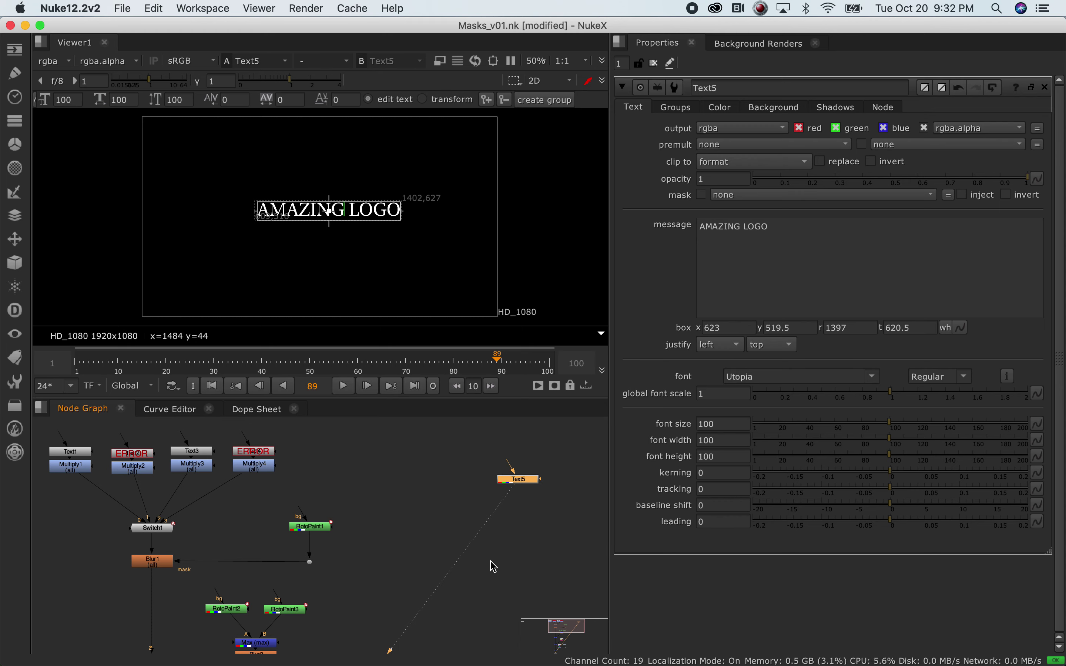
{"action": "left_click_drag", "start_coordinate": [524, 488], "coordinate": [497, 494]}
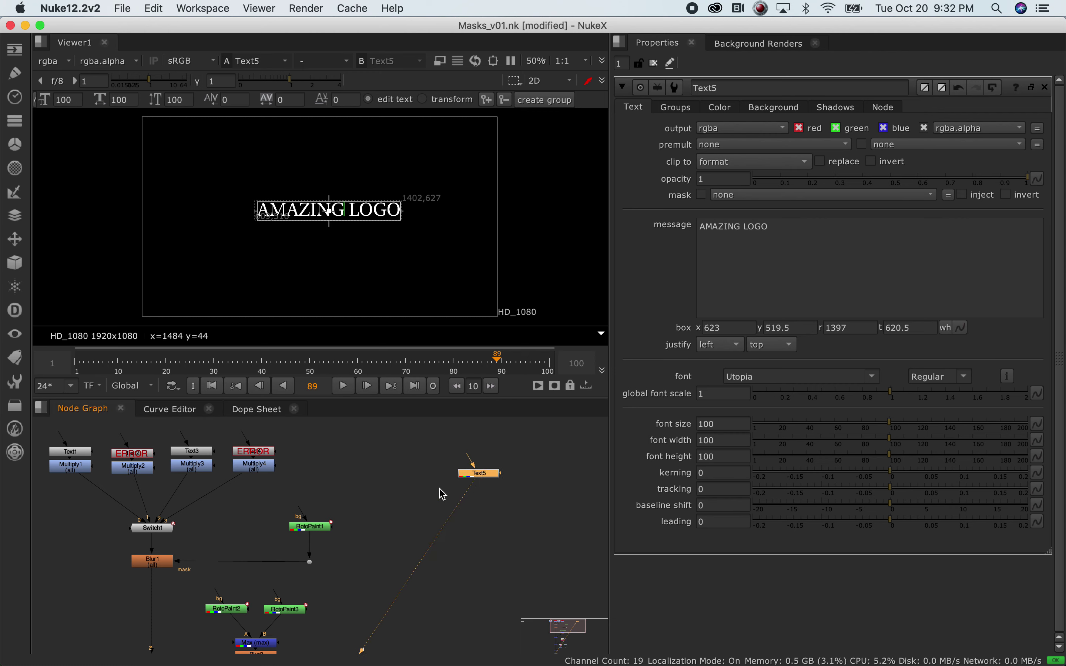
{"action": "scroll", "coordinate": [316, 532], "scroll_direction": "down", "scroll_amount": 3}
{"action": "left_click_drag", "start_coordinate": [144, 463], "coordinate": [343, 414]}
{"action": "scroll", "coordinate": [425, 495], "scroll_direction": "up", "scroll_amount": 3}
{"action": "scroll", "coordinate": [458, 524], "scroll_direction": "up", "scroll_amount": 1}
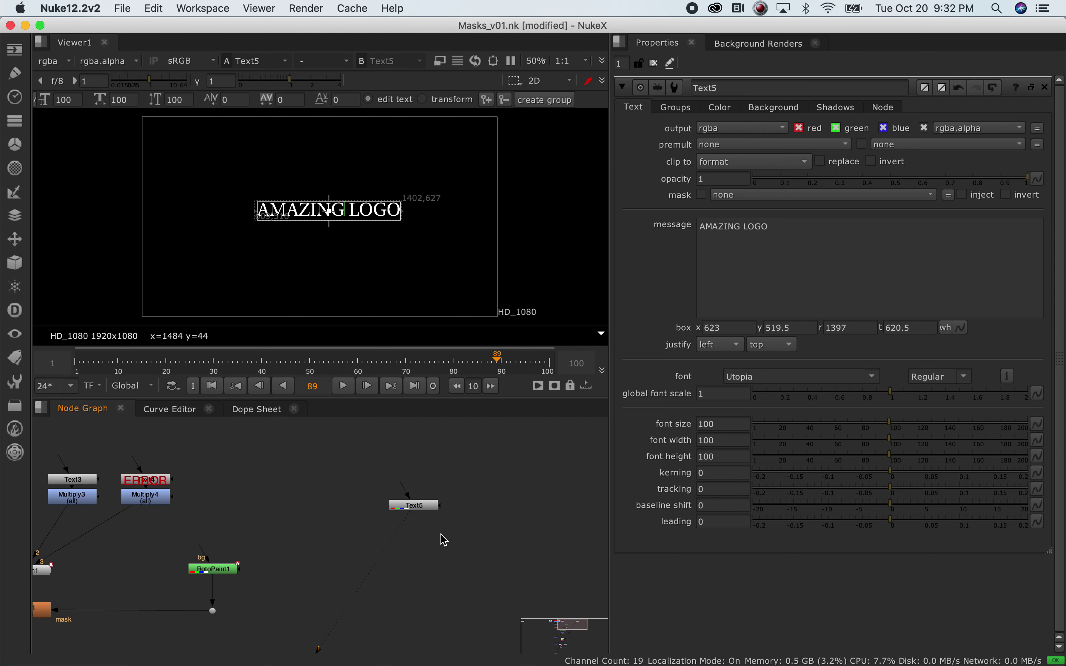
{"action": "left_click_drag", "start_coordinate": [428, 511], "coordinate": [411, 475]}
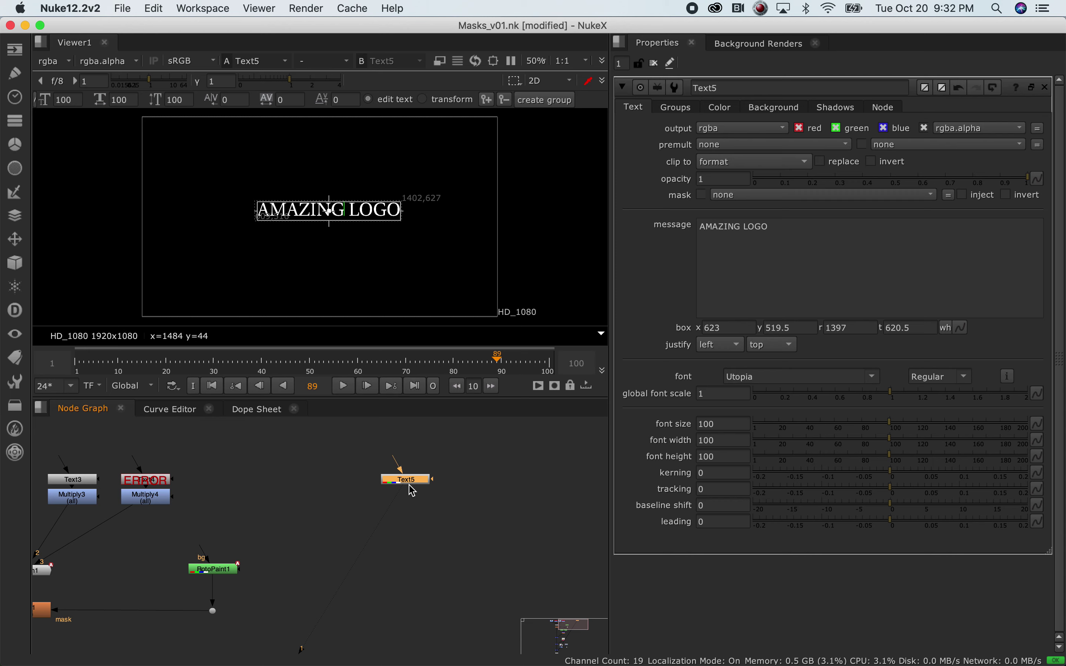
{"action": "left_click_drag", "start_coordinate": [410, 481], "coordinate": [410, 478]}
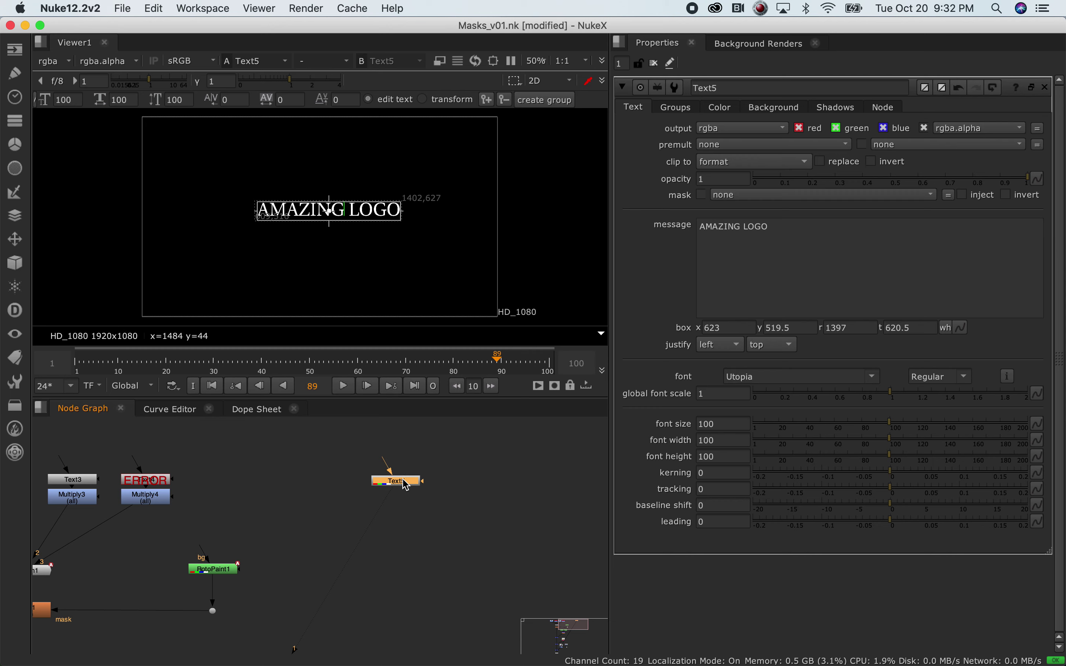
{"action": "left_click_drag", "start_coordinate": [402, 479], "coordinate": [394, 480]}
{"action": "left_click", "coordinate": [443, 479]}
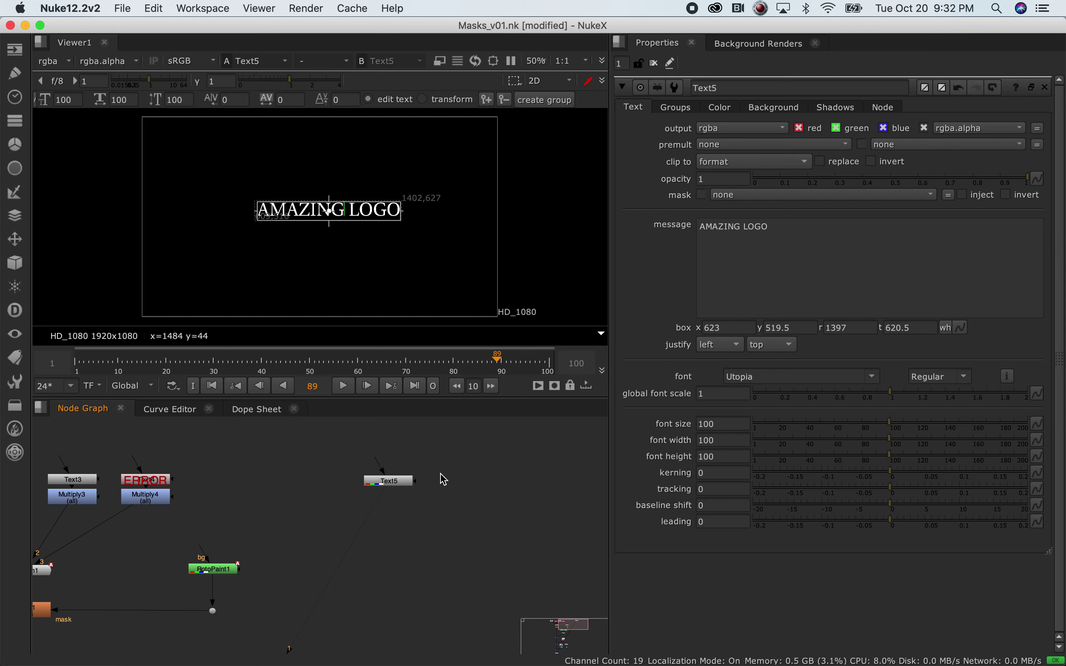
{"action": "key", "text": "Tab"}
{"action": "type", "text": "text"}
{"action": "key", "text": "BackSpace"}
{"action": "key", "text": "BackSpace"}
{"action": "key", "text": "BackSpace"}
{"action": "key", "text": "BackSpace"}
{"action": "key", "text": "Escape"}
{"action": "left_click", "coordinate": [396, 481]}
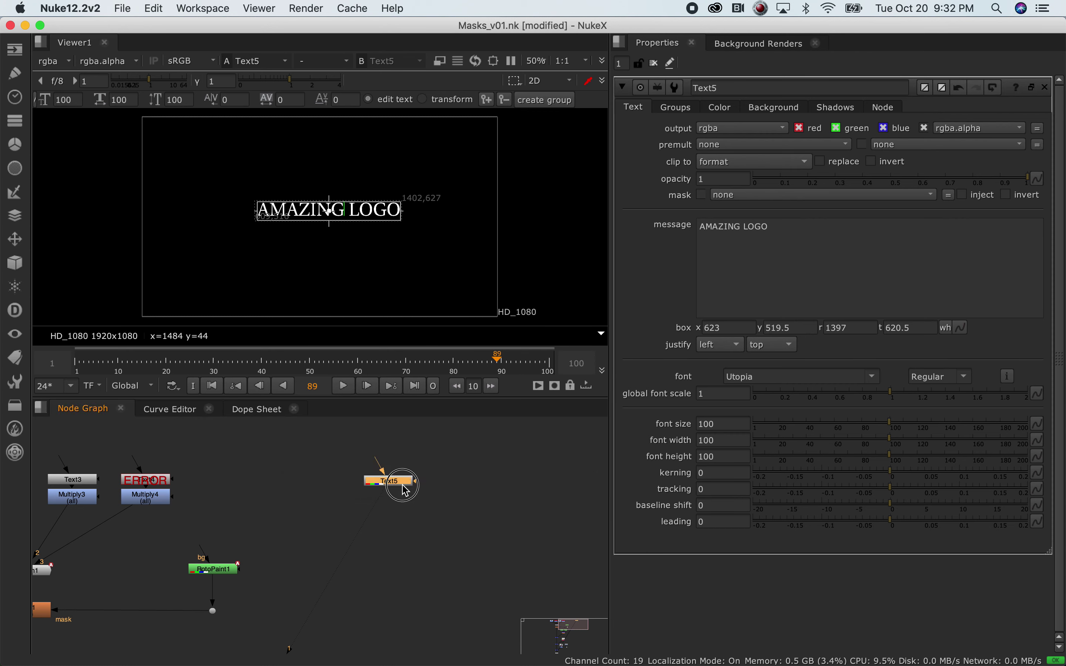
{"action": "left_click", "coordinate": [758, 227]}
{"action": "left_click_drag", "start_coordinate": [797, 226], "coordinate": [706, 226]}
{"action": "left_click", "coordinate": [737, 226]}
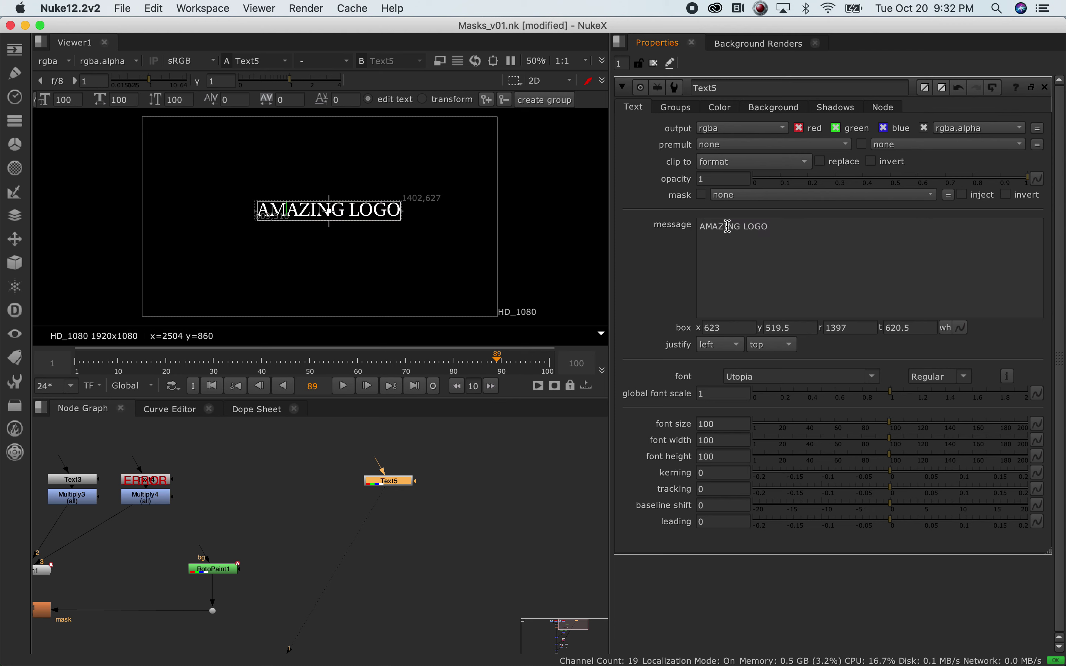
{"action": "type", "text": "adI"}
{"action": "key", "text": "BackSpace"}
{"action": "key", "text": "BackSpace"}
{"action": "key", "text": "BackSpace"}
{"action": "left_click", "coordinate": [466, 535]}
{"action": "left_click_drag", "start_coordinate": [465, 443], "coordinate": [304, 523]}
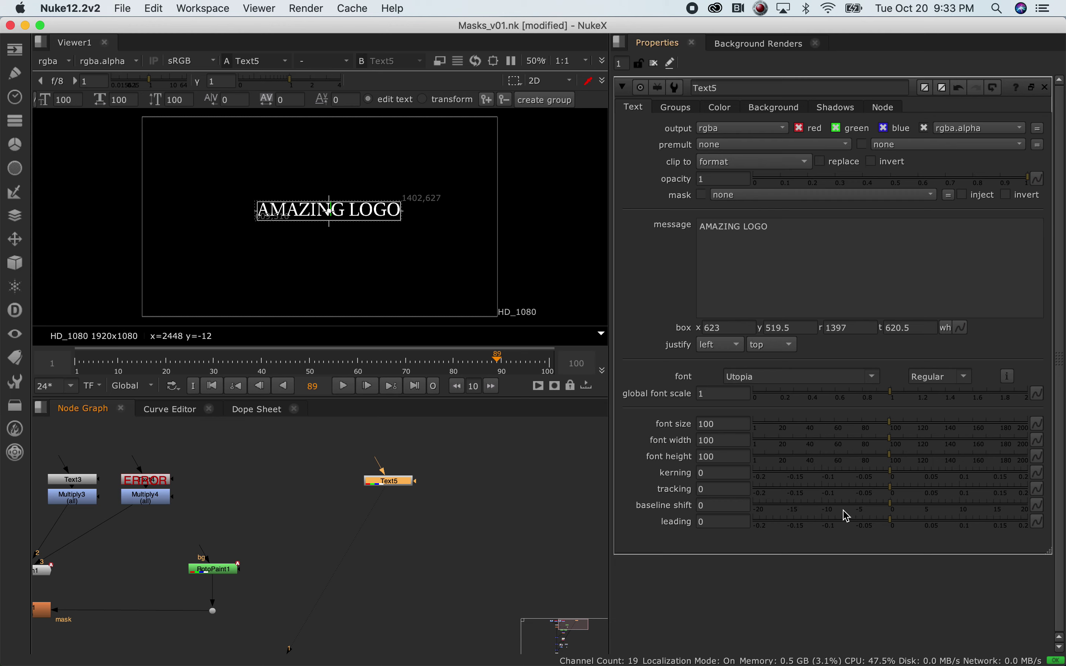
{"action": "key", "text": "Tab"}
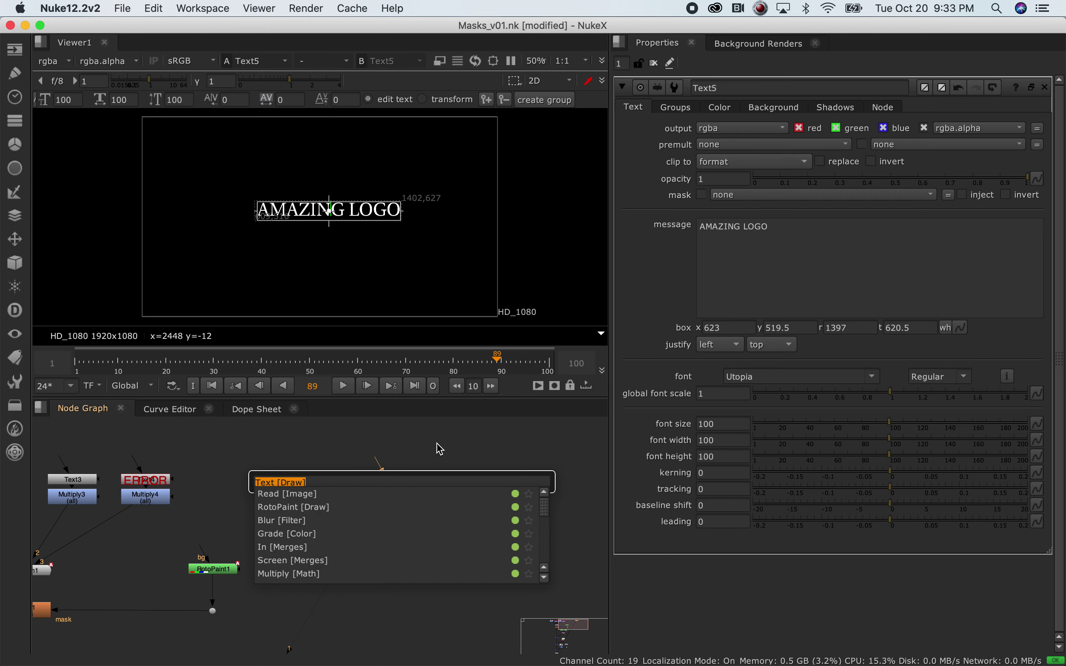
{"action": "key", "text": "Escape"}
Shift the Text5 node closer to the existing tree and paste three copies of it in a row beside it.
{"action": "left_click_drag", "start_coordinate": [388, 478], "coordinate": [368, 477]}
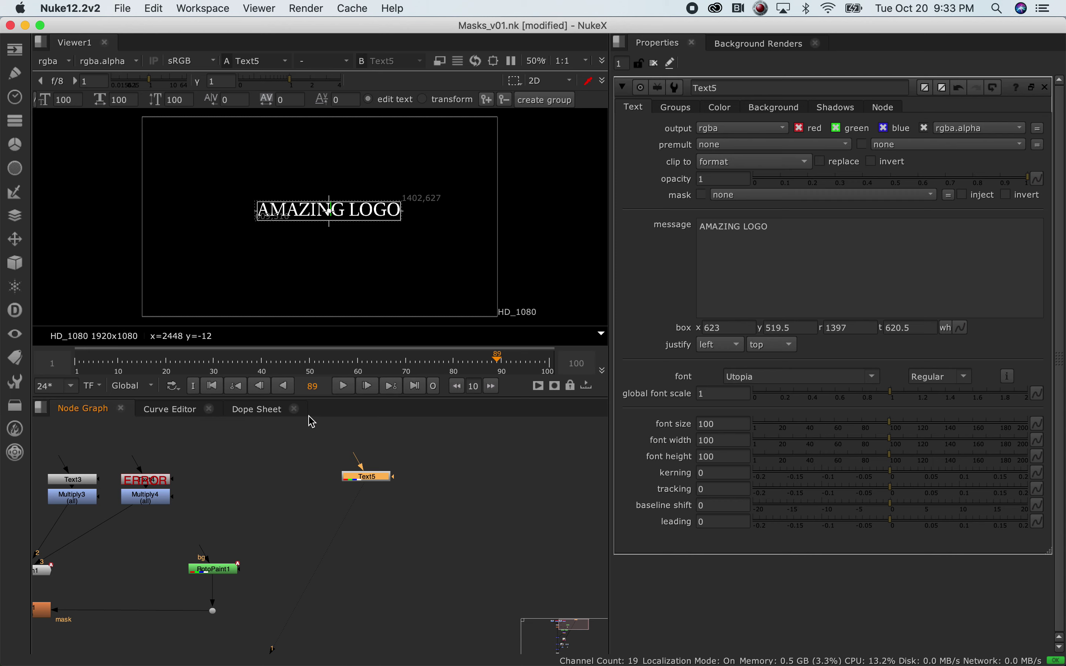
{"action": "left_click_drag", "start_coordinate": [387, 484], "coordinate": [382, 489]}
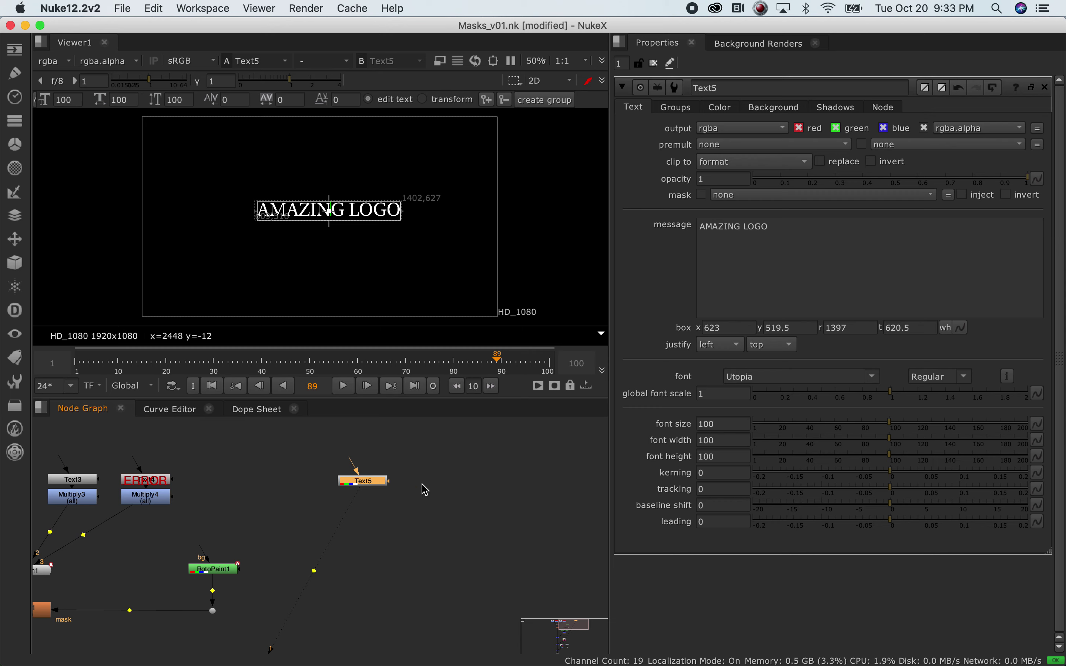
{"action": "key", "text": "super+v"}
{"action": "left_click_drag", "start_coordinate": [436, 488], "coordinate": [446, 500]}
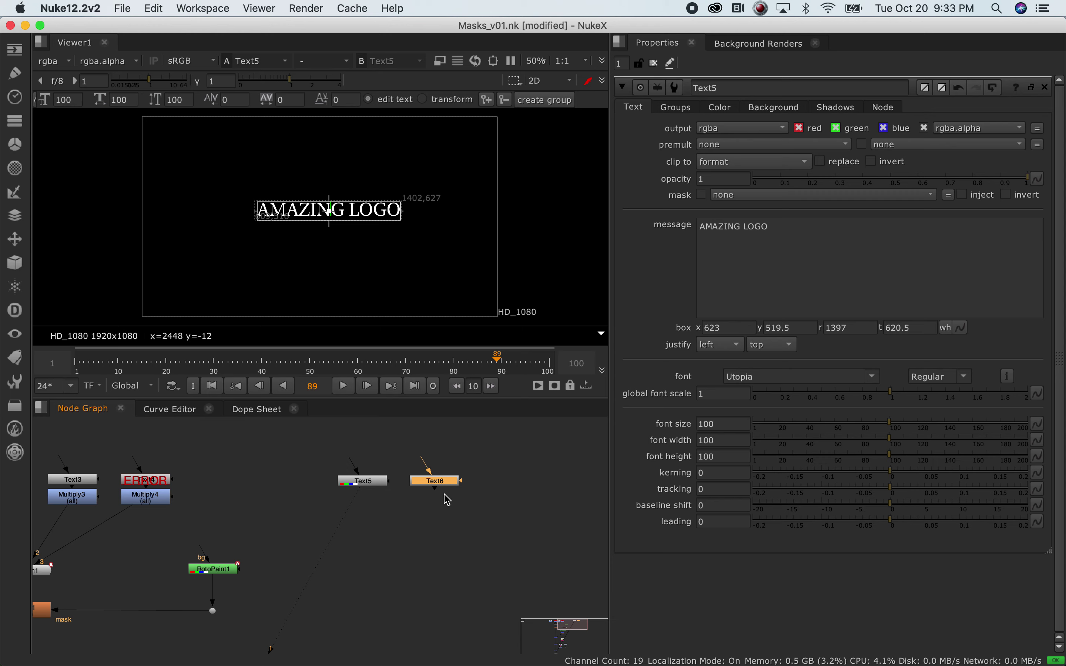
{"action": "left_click", "coordinate": [498, 488]}
{"action": "key", "text": "super+v"}
{"action": "left_click", "coordinate": [557, 489]}
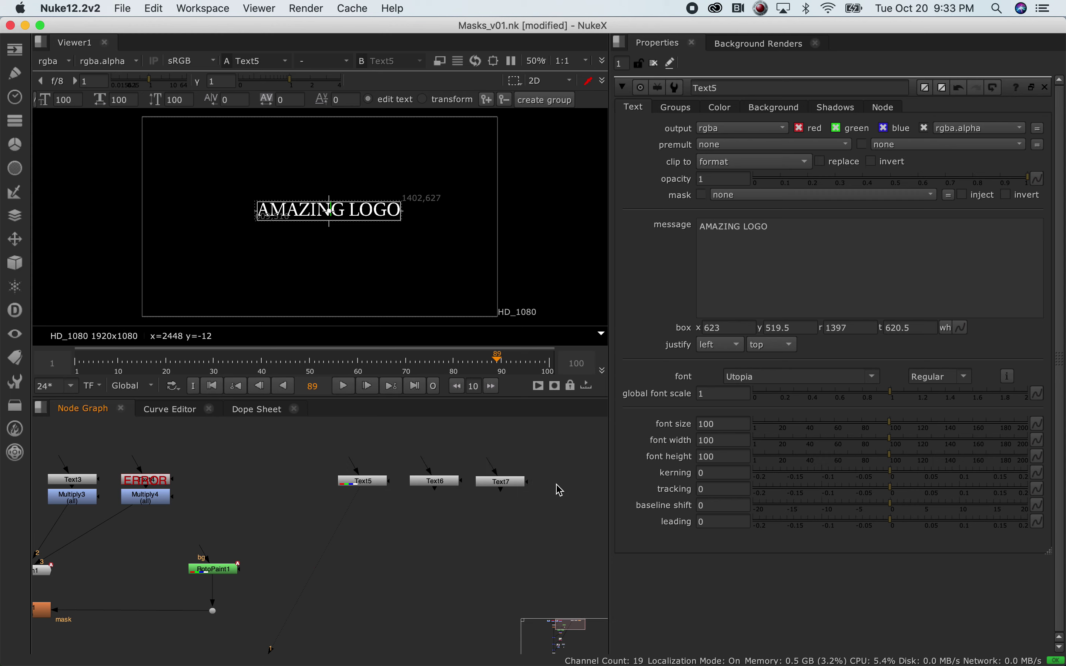
{"action": "key", "text": "super+v"}
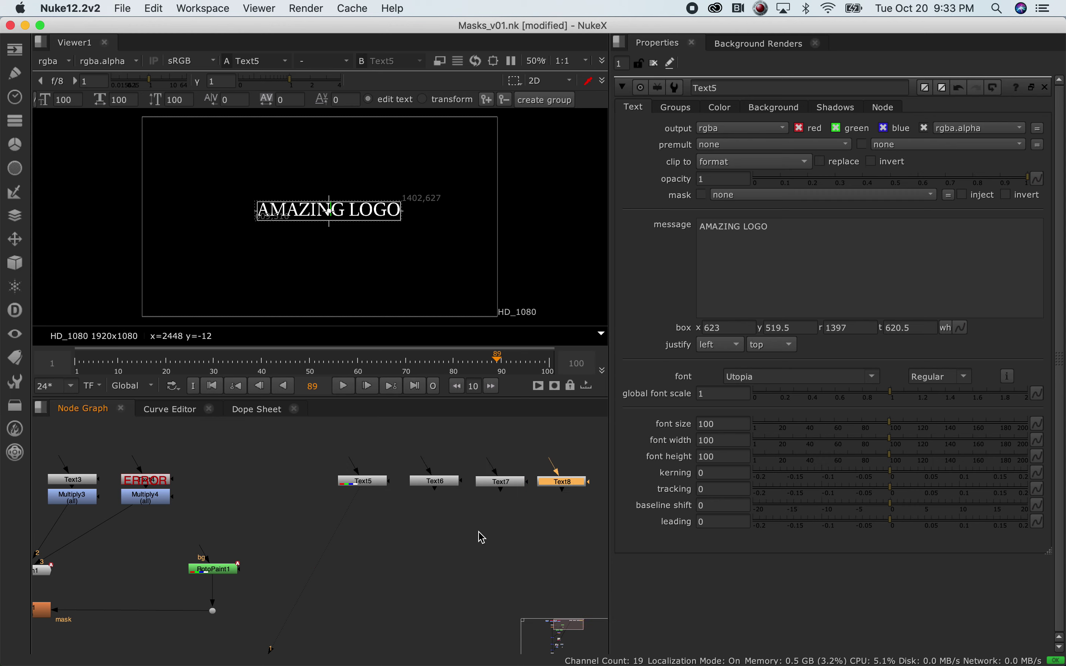
Add a Multiply [Math] node directly below Text5.
{"action": "middle_click_drag", "start_coordinate": [384, 557], "coordinate": [559, 535]}
{"action": "scroll", "coordinate": [304, 530], "scroll_direction": "down", "scroll_amount": 2}
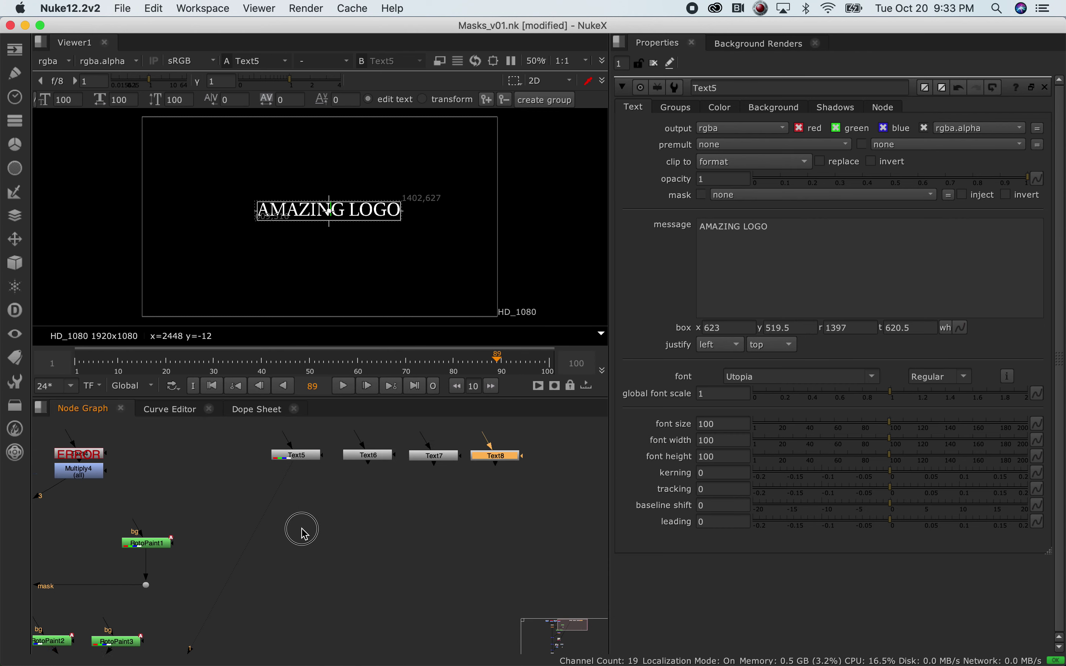
{"action": "scroll", "coordinate": [432, 538], "scroll_direction": "up", "scroll_amount": 2}
{"action": "left_click", "coordinate": [431, 537]}
{"action": "left_click", "coordinate": [275, 462]}
{"action": "left_click", "coordinate": [312, 472]}
{"action": "left_click", "coordinate": [344, 462]}
{"action": "left_click", "coordinate": [290, 461]}
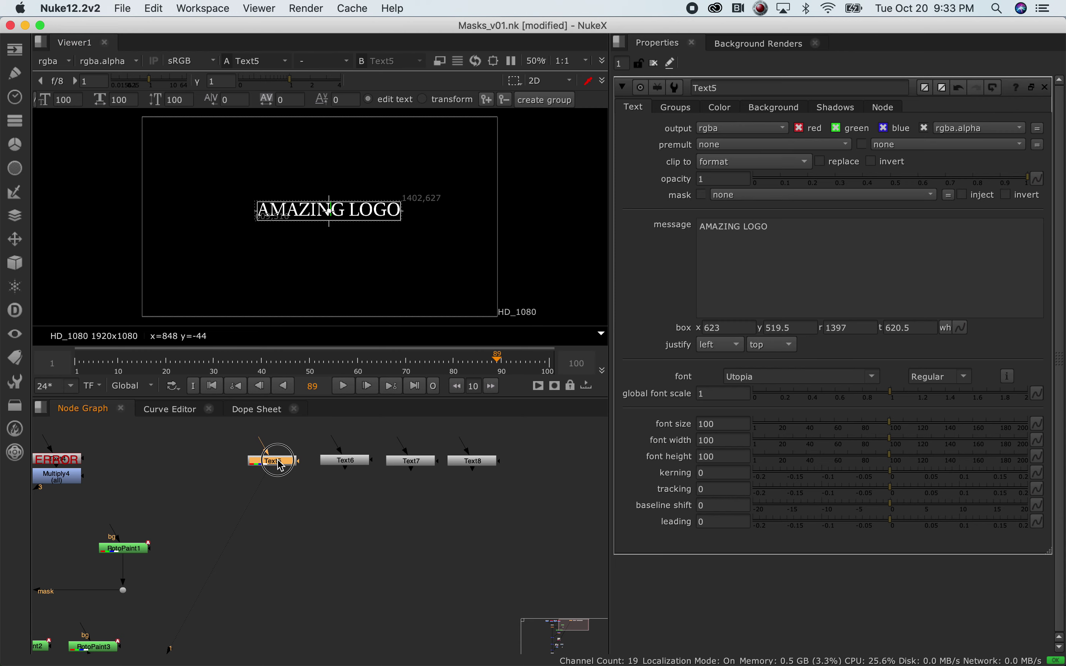
{"action": "key", "text": "Tab"}
{"action": "type", "text": "multi"}
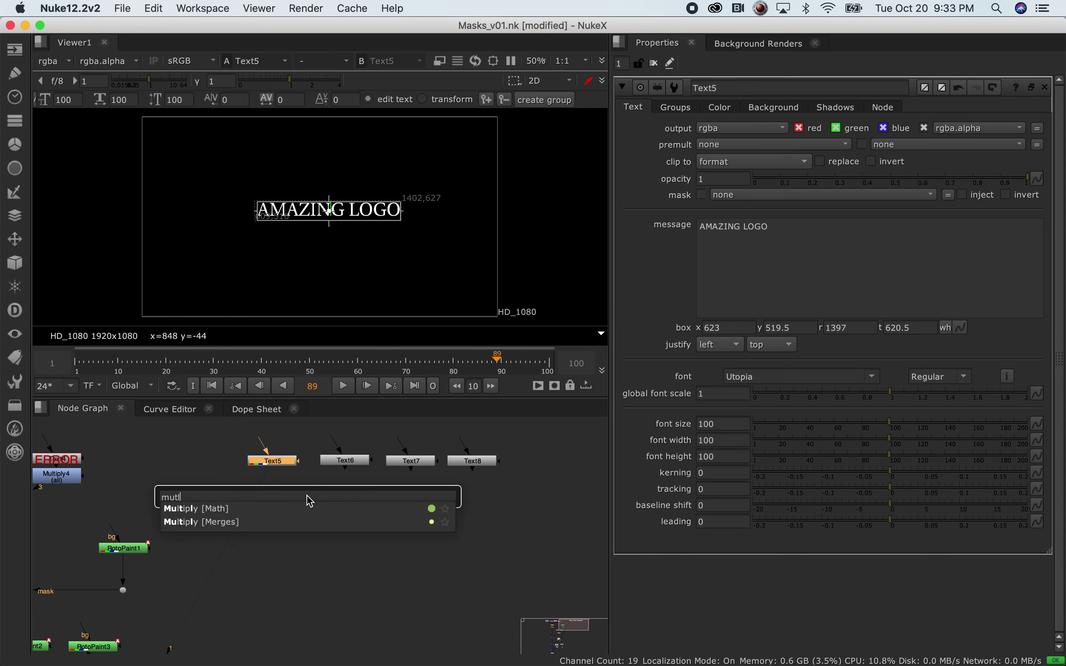
{"action": "key", "text": "Return"}
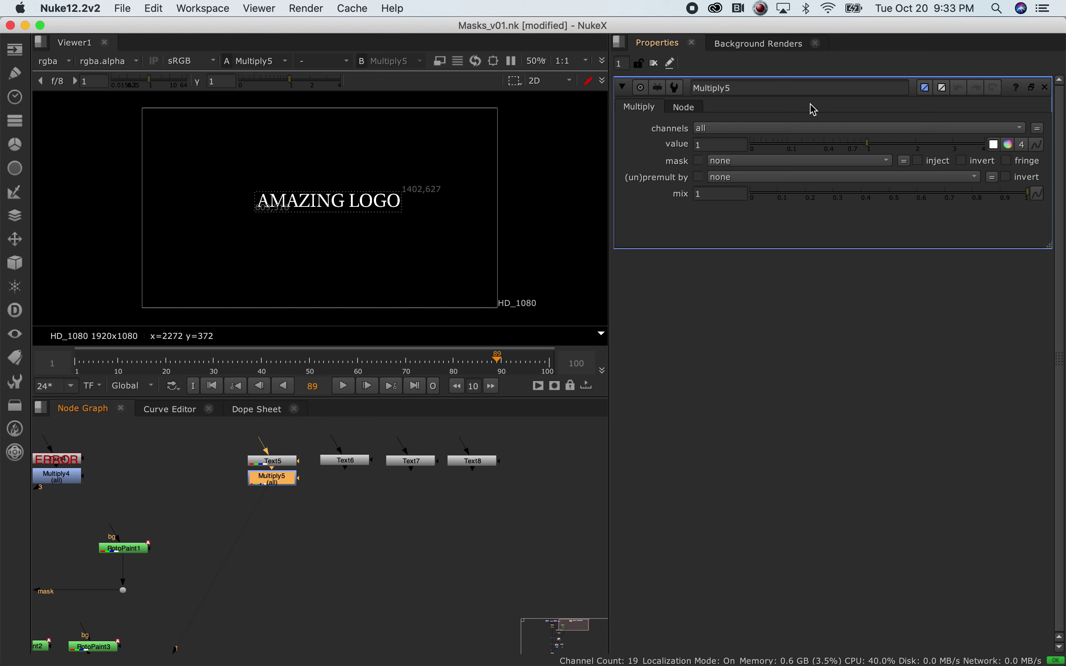
Split the value of the Multiply node under Text5 into separate channels and set green and blue to 0.
{"action": "left_click", "coordinate": [1022, 144]}
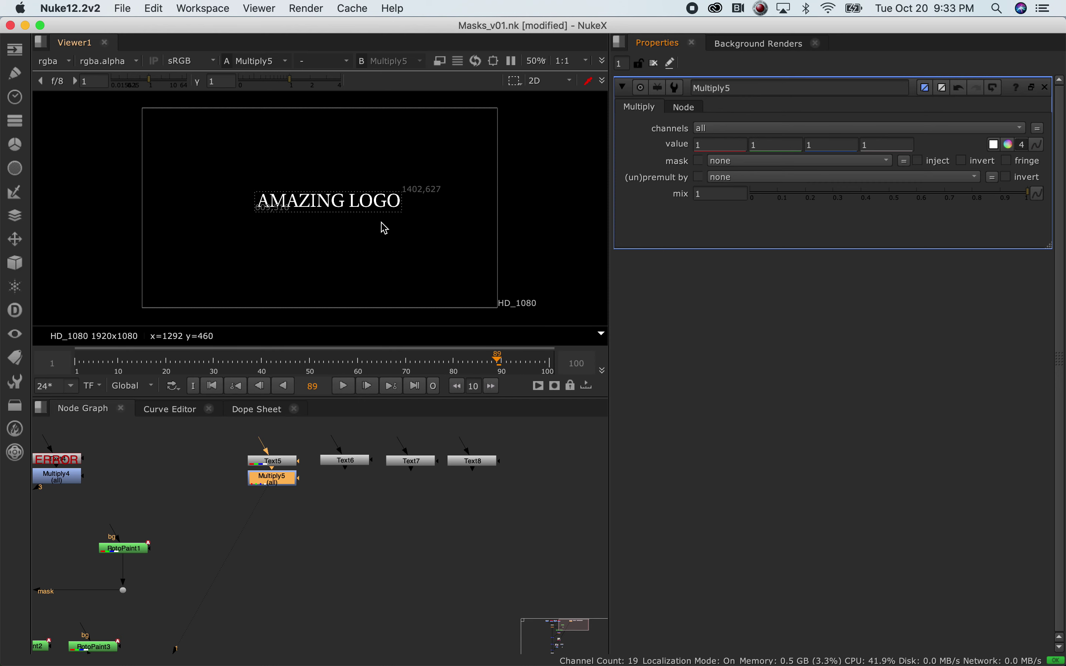
{"action": "double_click", "coordinate": [769, 147]}
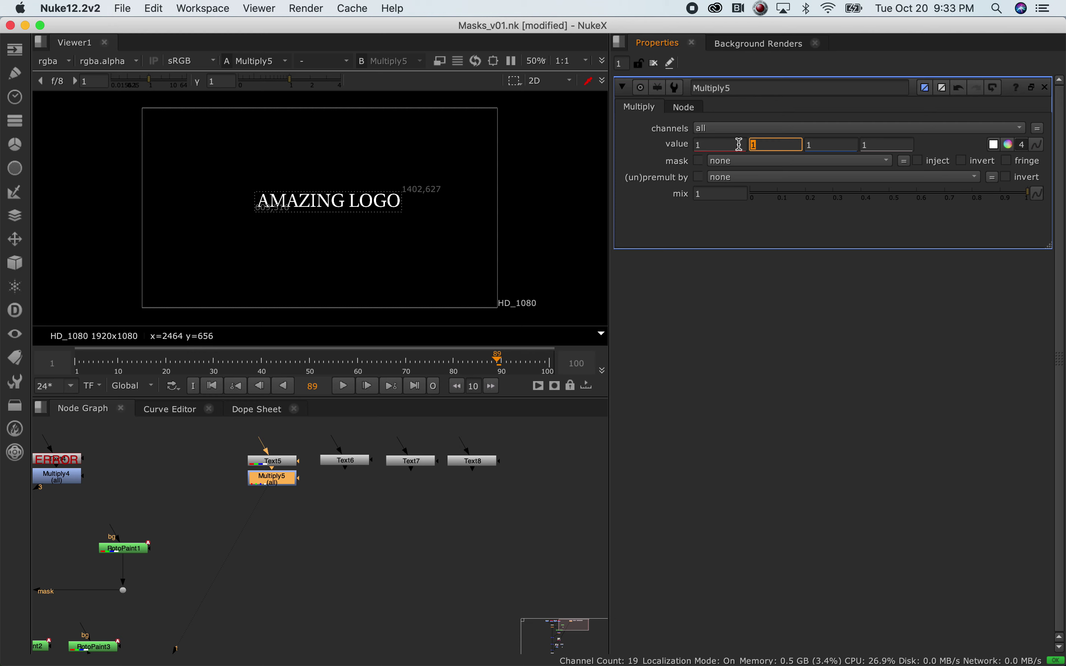
{"action": "type", "text": "0"}
{"action": "key", "text": "Tab"}
{"action": "type", "text": "0"}
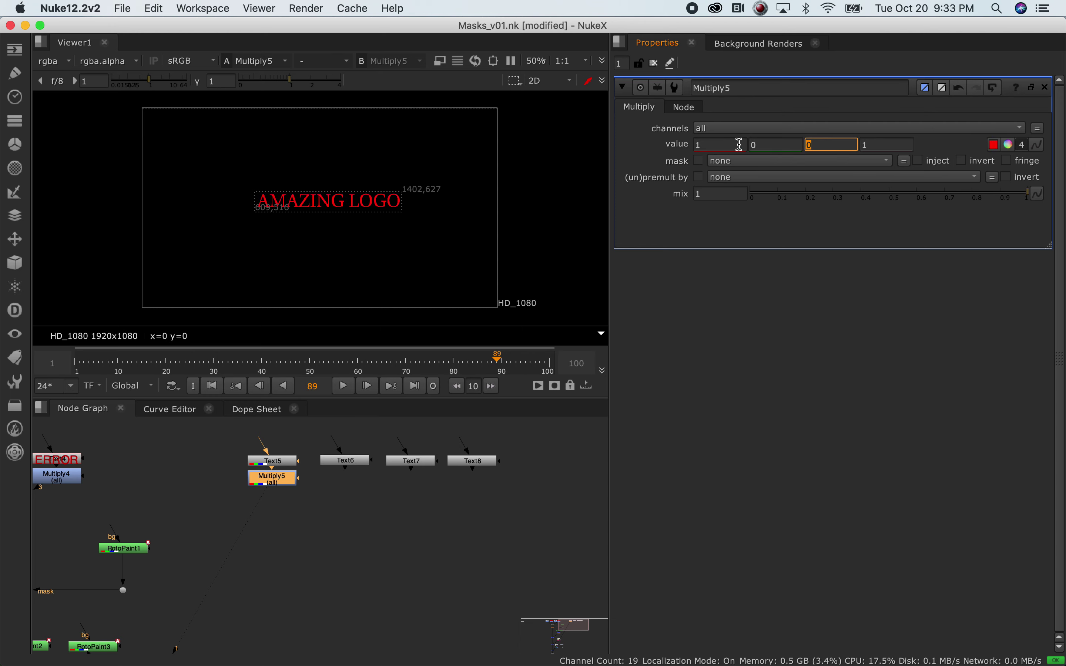
{"action": "left_click", "coordinate": [284, 583]}
Check the settings of Multiply1, then paste a copy of the Multiply2 node below Text6.
{"action": "middle_click_drag", "start_coordinate": [221, 533], "coordinate": [472, 544]}
{"action": "double_click", "coordinate": [99, 491]}
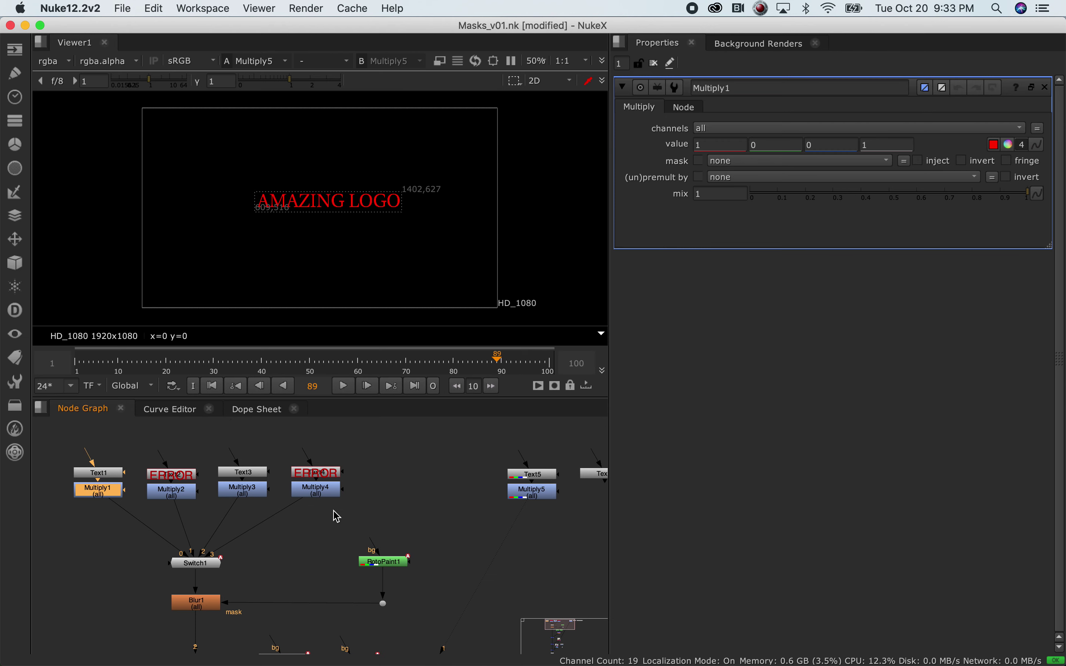
{"action": "middle_click_drag", "start_coordinate": [476, 514], "coordinate": [364, 519]}
{"action": "left_click", "coordinate": [331, 485]}
{"action": "left_click", "coordinate": [321, 466]}
{"action": "left_click", "coordinate": [158, 493]}
{"action": "left_click_drag", "start_coordinate": [335, 529], "coordinate": [220, 521]}
{"action": "middle_click_drag", "start_coordinate": [395, 516], "coordinate": [166, 511]}
{"action": "left_click", "coordinate": [356, 474]}
{"action": "key", "text": "super+v"}
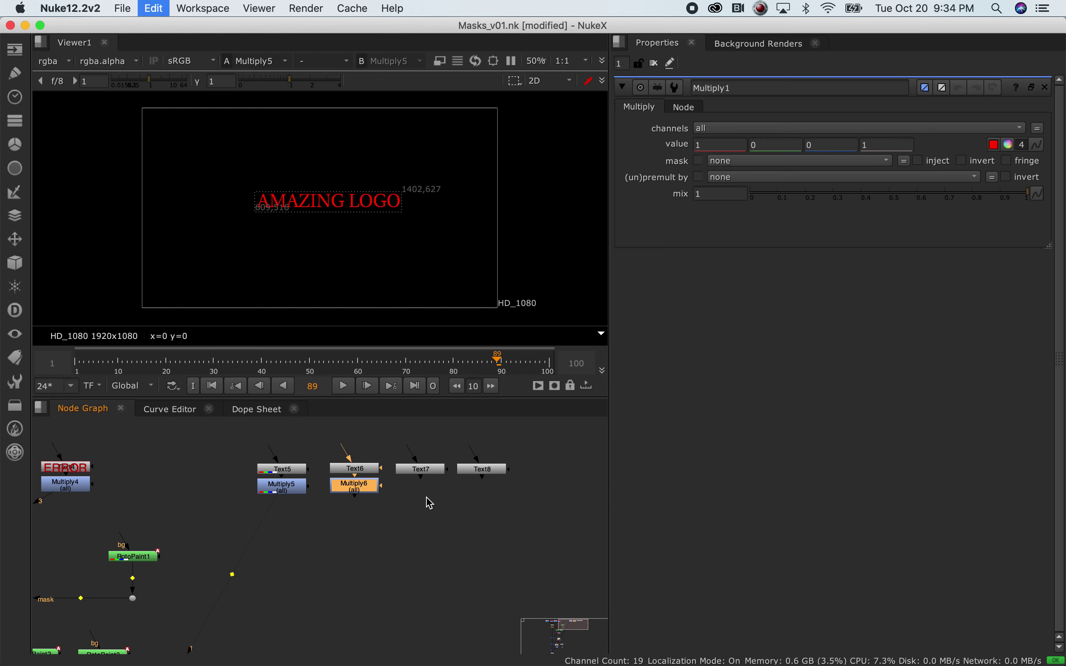
Paste a copy of the Multiply3 node below Text7.
{"action": "middle_click_drag", "start_coordinate": [194, 534], "coordinate": [415, 534]}
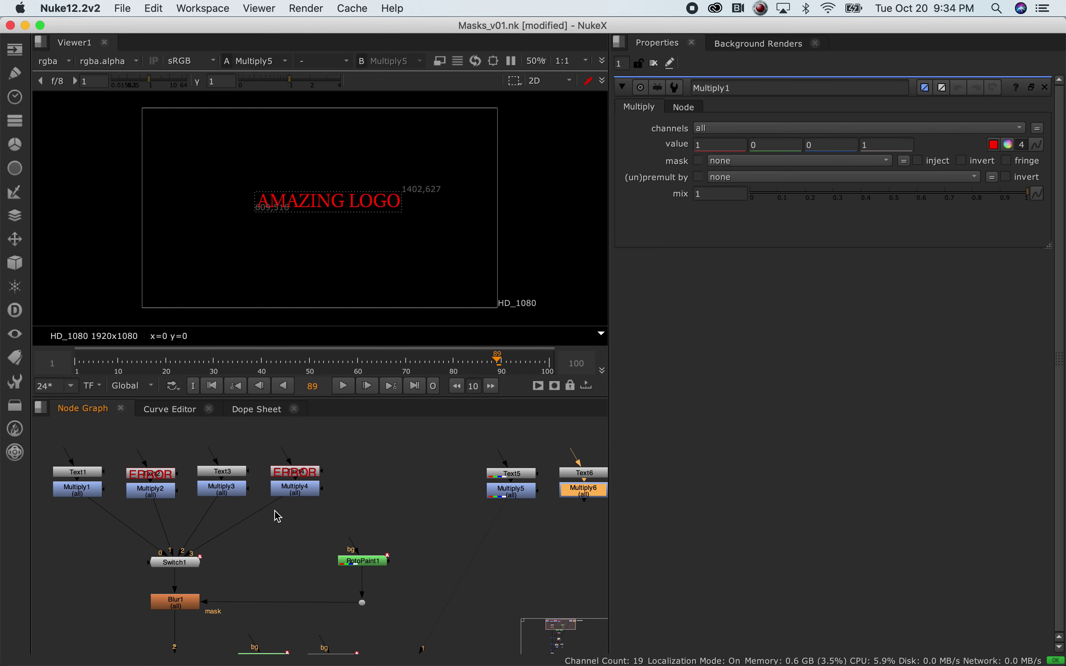
{"action": "left_click", "coordinate": [237, 490]}
{"action": "middle_click_drag", "start_coordinate": [468, 545], "coordinate": [146, 526]}
{"action": "left_click", "coordinate": [342, 463]}
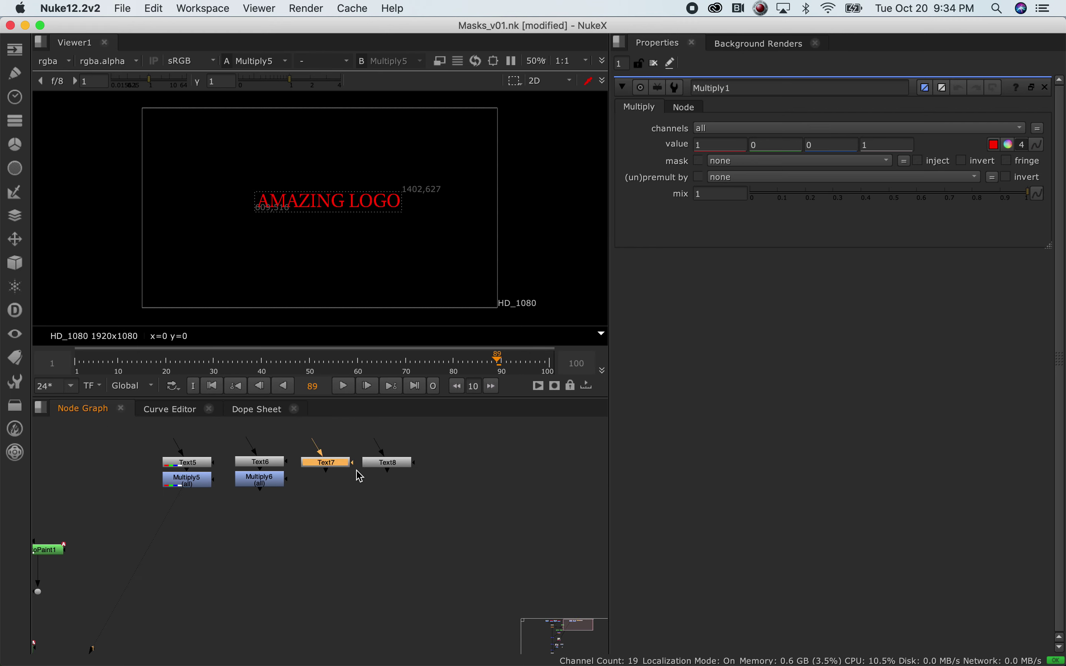
{"action": "key", "text": "super+v"}
Paste a copy of the Multiply4 node below Text8.
{"action": "middle_click_drag", "start_coordinate": [152, 588], "coordinate": [392, 578]}
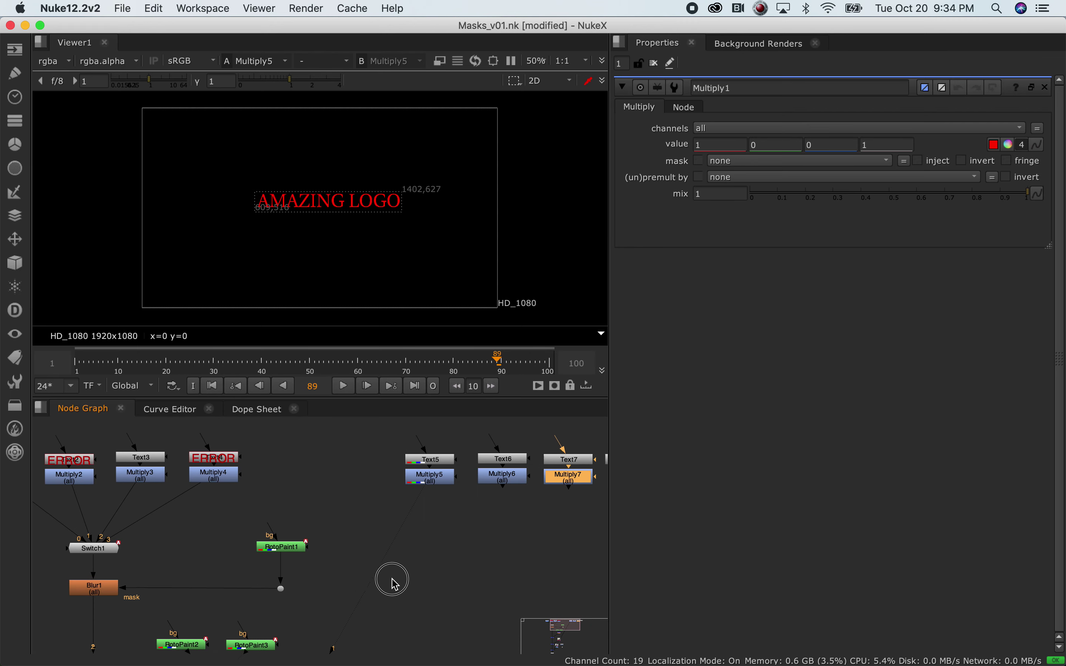
{"action": "left_click", "coordinate": [218, 476]}
{"action": "middle_click_drag", "start_coordinate": [443, 555], "coordinate": [88, 568]}
{"action": "left_click", "coordinate": [295, 460]}
{"action": "key", "text": "super+v"}
Inspect the value settings of the three pasted Multiply nodes and view the output of each one.
{"action": "double_click", "coordinate": [311, 484]}
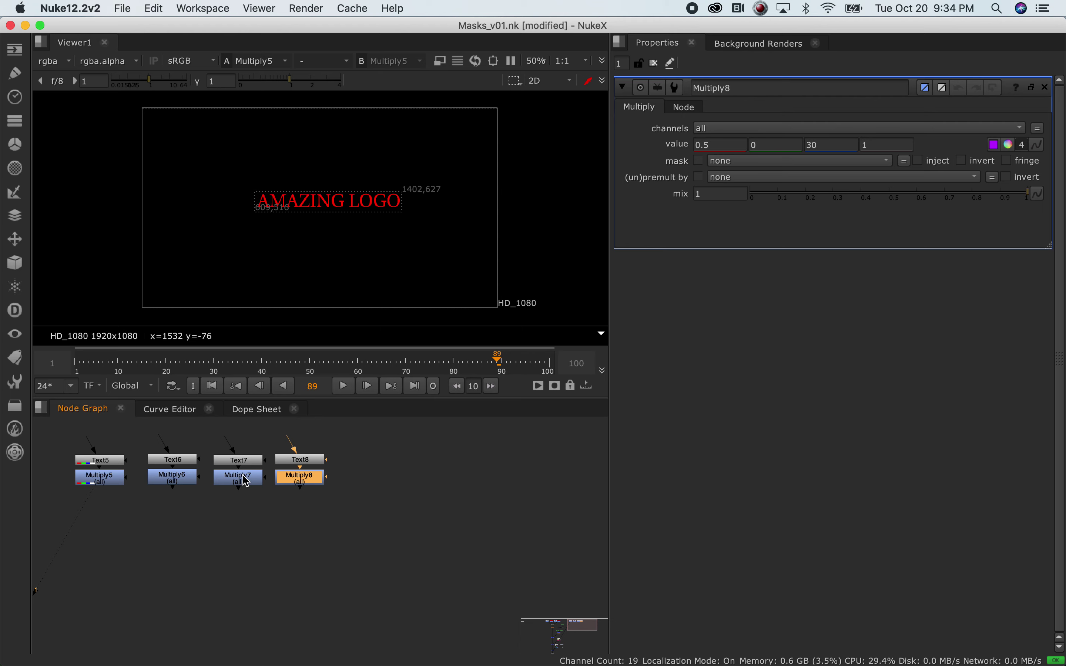
{"action": "double_click", "coordinate": [240, 480]}
{"action": "double_click", "coordinate": [171, 479]}
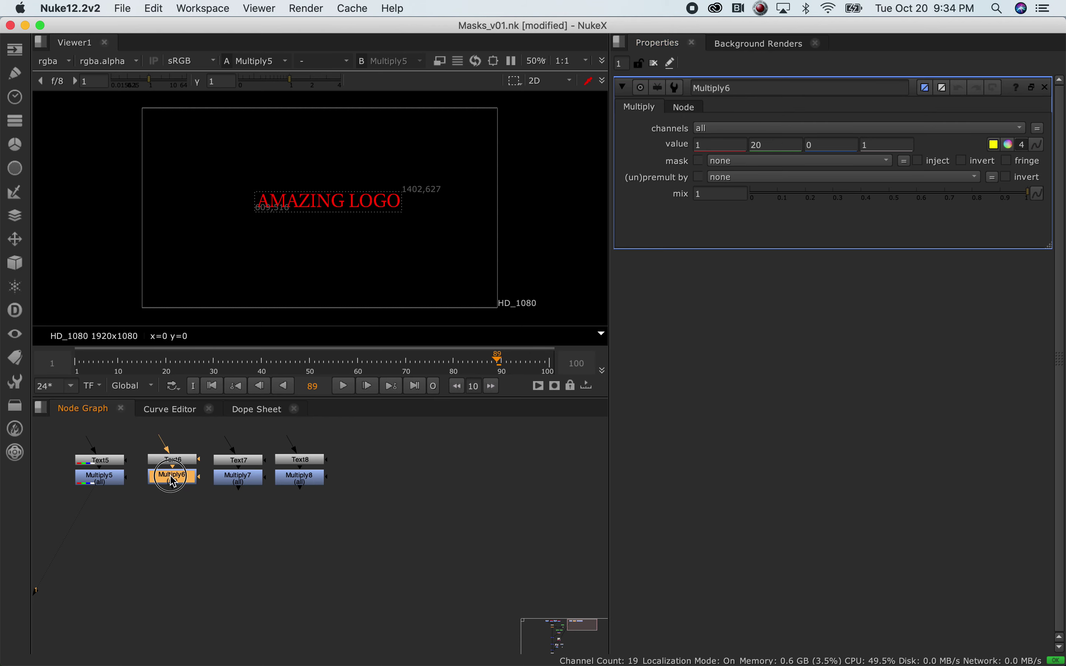
{"action": "key", "text": "1"}
{"action": "left_click", "coordinate": [202, 488]}
{"action": "left_click", "coordinate": [228, 481]}
{"action": "key", "text": "1"}
{"action": "left_click", "coordinate": [272, 485]}
{"action": "left_click", "coordinate": [302, 490]}
{"action": "key", "text": "1"}
{"action": "left_click", "coordinate": [347, 483]}
{"action": "middle_click_drag", "start_coordinate": [271, 571], "coordinate": [446, 562]}
{"action": "scroll", "coordinate": [326, 533], "scroll_direction": "down", "scroll_amount": 2}
{"action": "scroll", "coordinate": [314, 533], "scroll_direction": "up", "scroll_amount": 2}
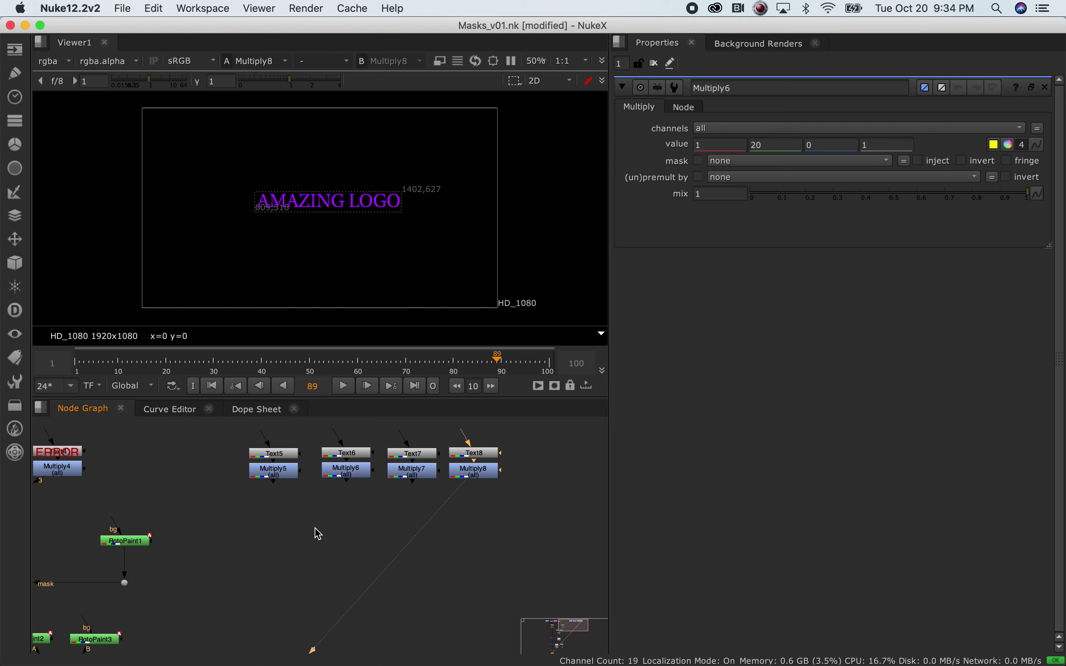
Compare the logo colours by viewing the outputs of Multiply5, Multiply6, Multiply7 and Multiply8 in turn.
{"action": "left_click", "coordinate": [279, 479]}
{"action": "left_click", "coordinate": [346, 473]}
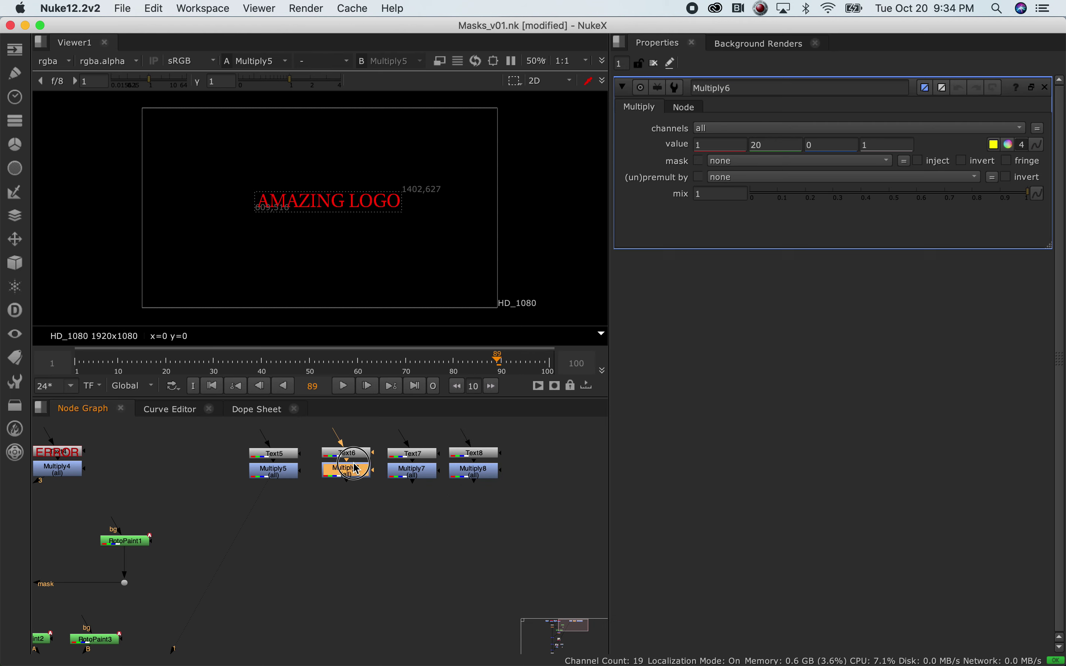
{"action": "key", "text": "1"}
{"action": "left_click", "coordinate": [398, 483]}
{"action": "left_click", "coordinate": [414, 475]}
{"action": "key", "text": "1"}
{"action": "left_click", "coordinate": [479, 478]}
{"action": "key", "text": "1"}
{"action": "left_click", "coordinate": [282, 476]}
{"action": "key", "text": "1"}
{"action": "left_click", "coordinate": [414, 476]}
{"action": "key", "text": "1"}
{"action": "left_click", "coordinate": [479, 481]}
{"action": "key", "text": "1"}
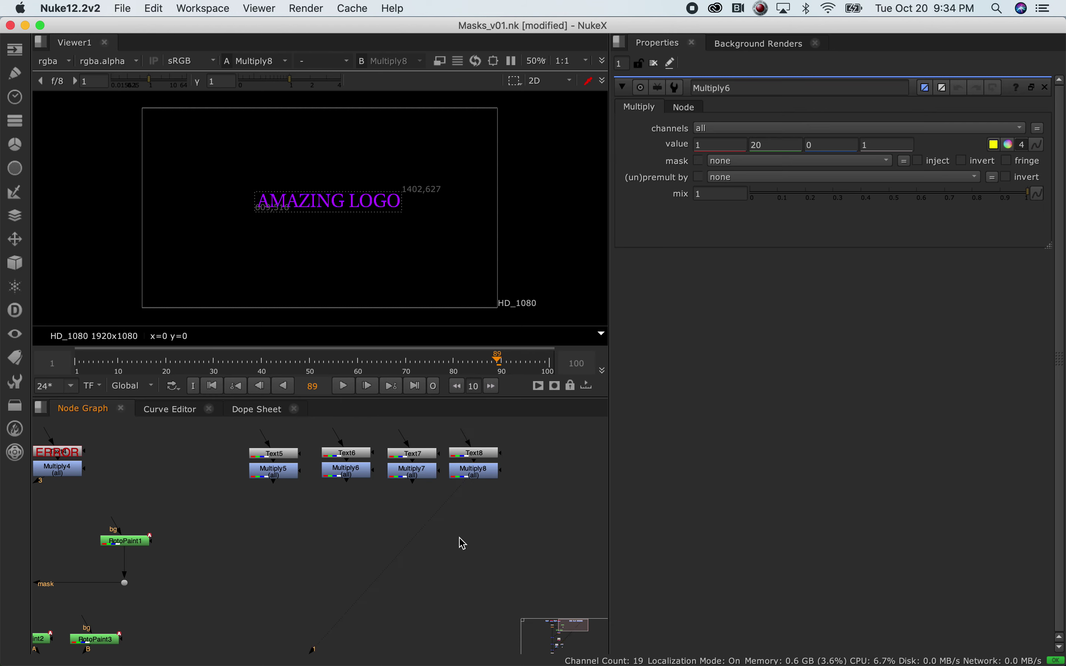
Feed Multiply5, Multiply6, Multiply7 and Multiply8 into a new Switch node and place it centred below them.
{"action": "middle_click_drag", "start_coordinate": [301, 585], "coordinate": [359, 581]}
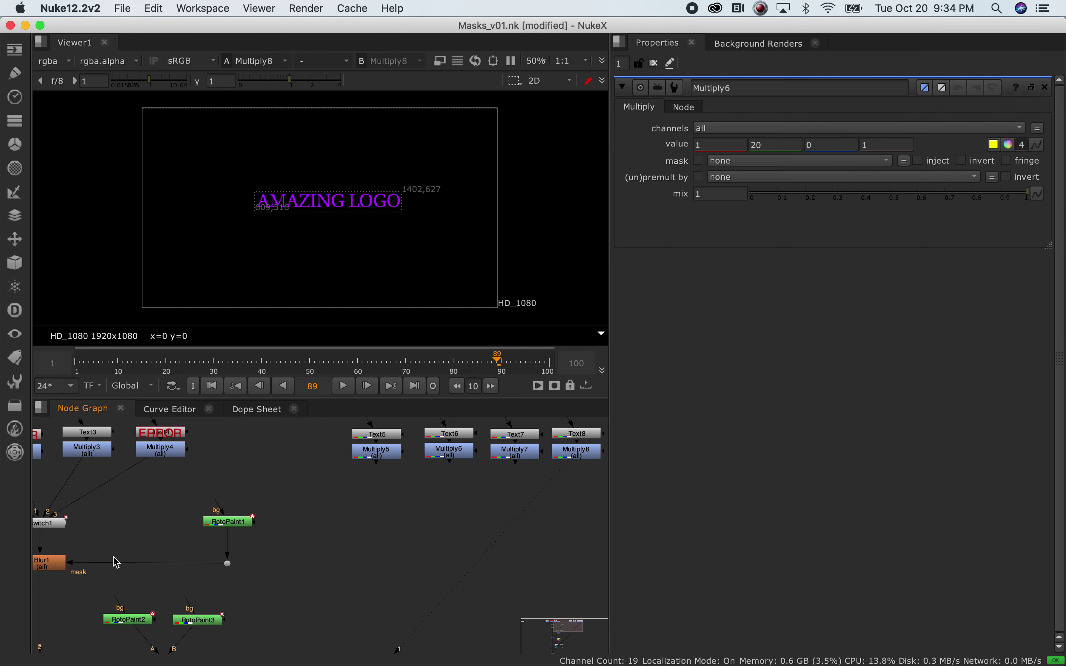
{"action": "middle_click_drag", "start_coordinate": [451, 533], "coordinate": [162, 504]}
{"action": "left_click", "coordinate": [113, 478]}
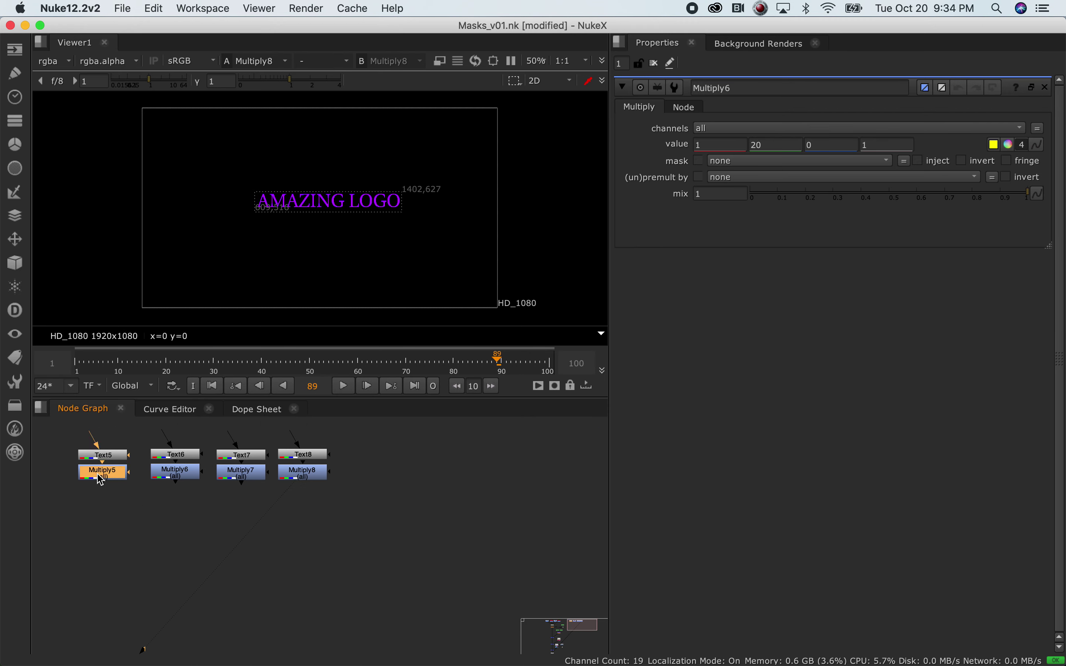
{"action": "left_click", "coordinate": [178, 478], "text": "shift"}
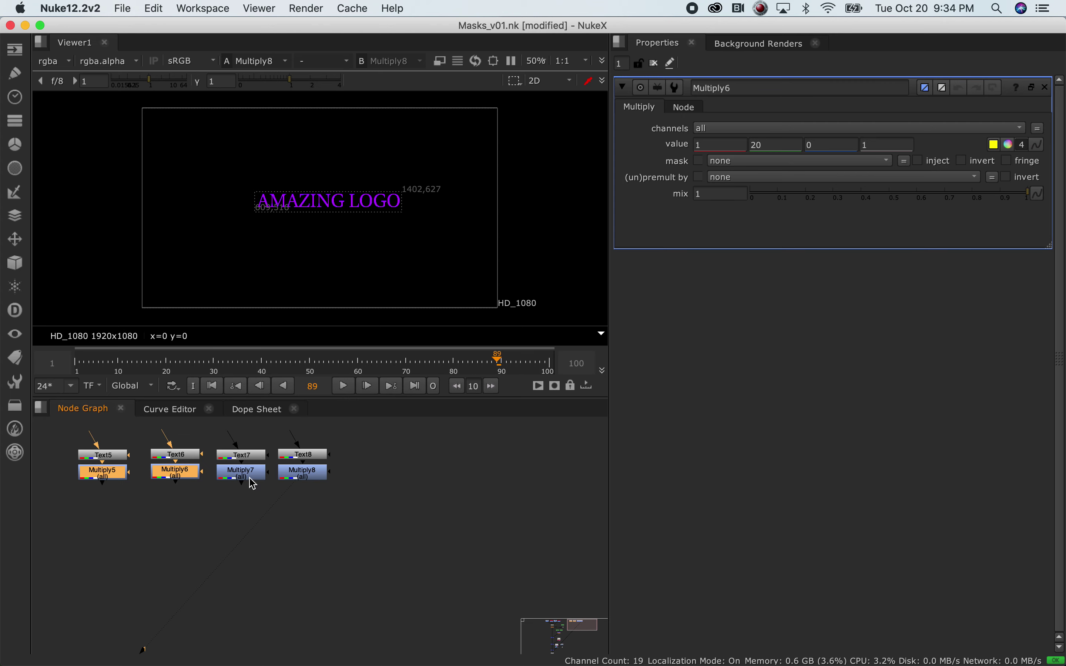
{"action": "left_click", "coordinate": [251, 479], "text": "shift"}
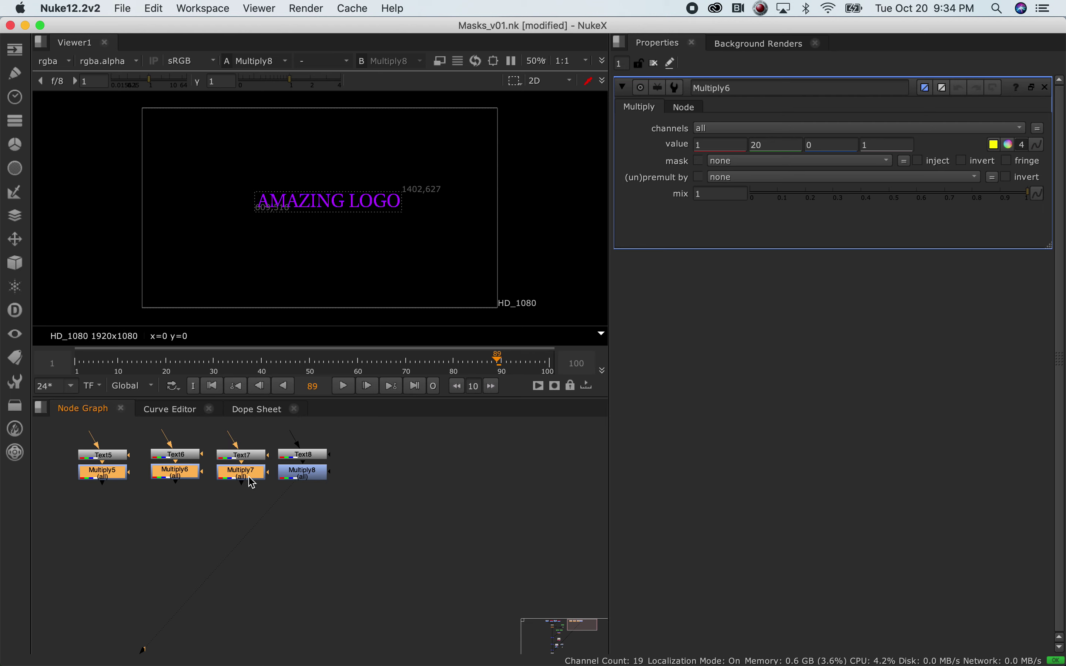
{"action": "left_click", "coordinate": [311, 480], "text": "shift"}
{"action": "key", "text": "Tab"}
{"action": "type", "text": "switch"}
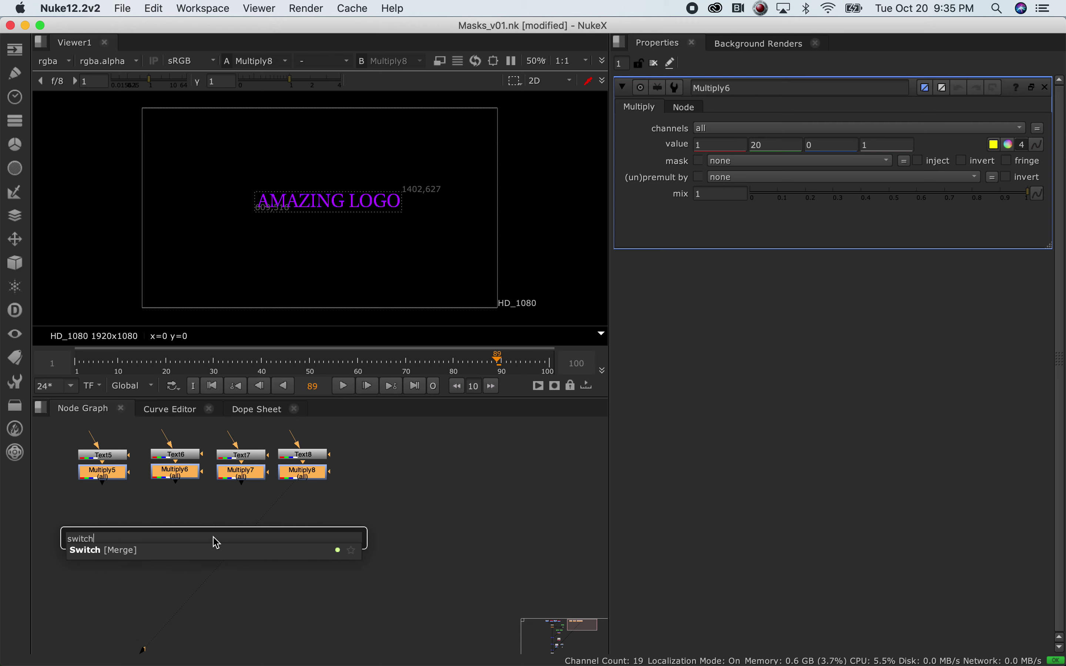
{"action": "key", "text": "Return"}
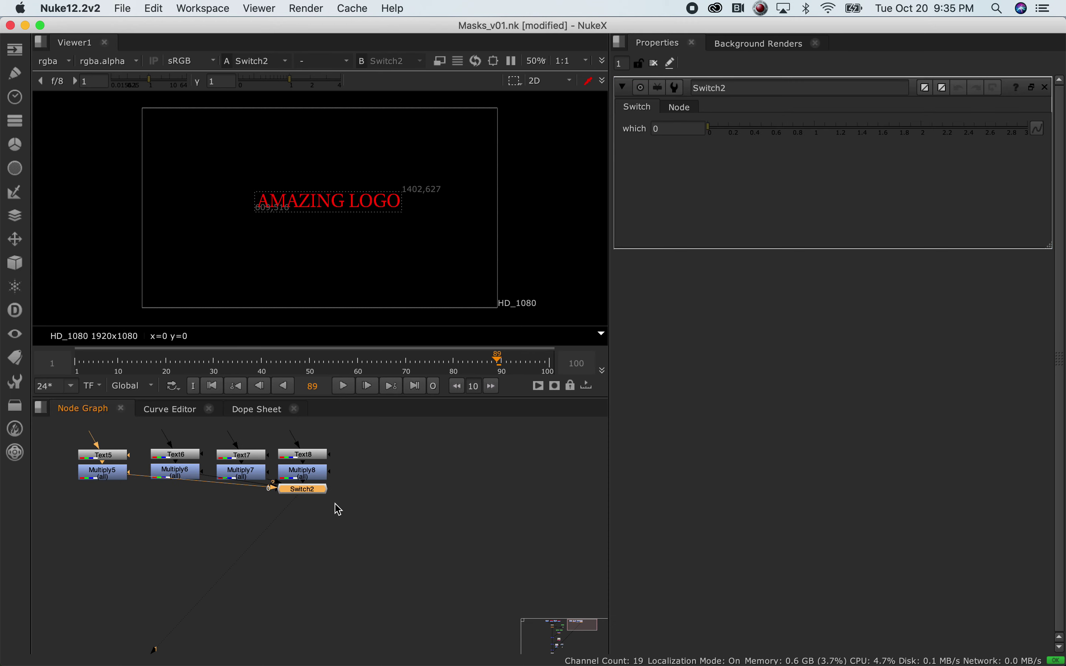
{"action": "left_click_drag", "start_coordinate": [305, 490], "coordinate": [213, 573]}
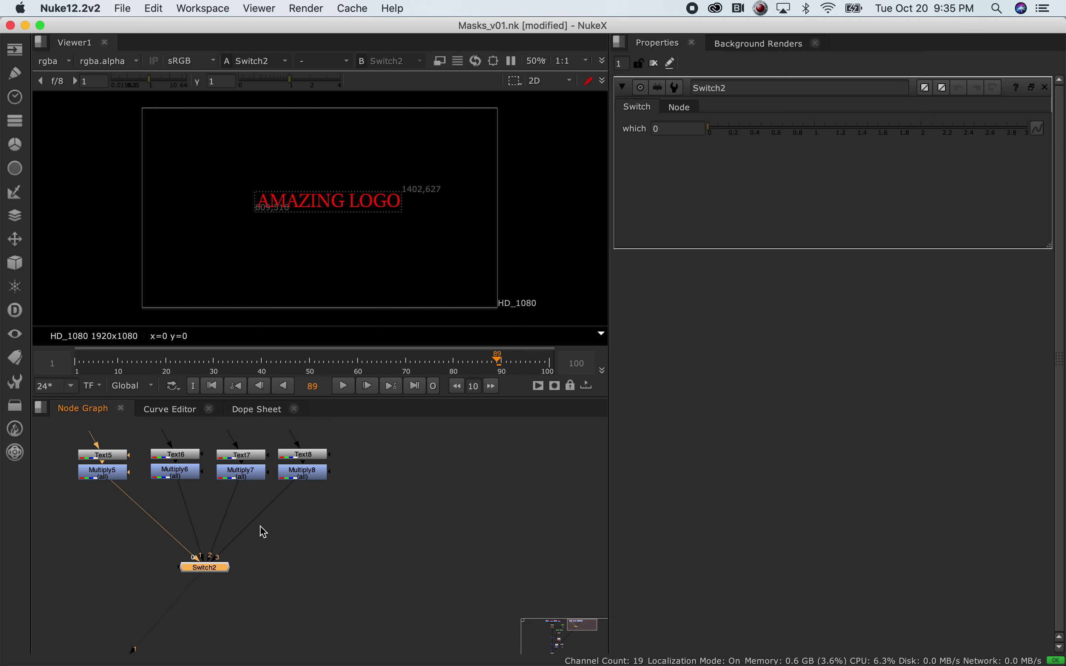
Examine the numbered inputs of Switch2 and compare its output and settings with those of Multiply5.
{"action": "scroll", "coordinate": [192, 561], "scroll_direction": "up", "scroll_amount": 8}
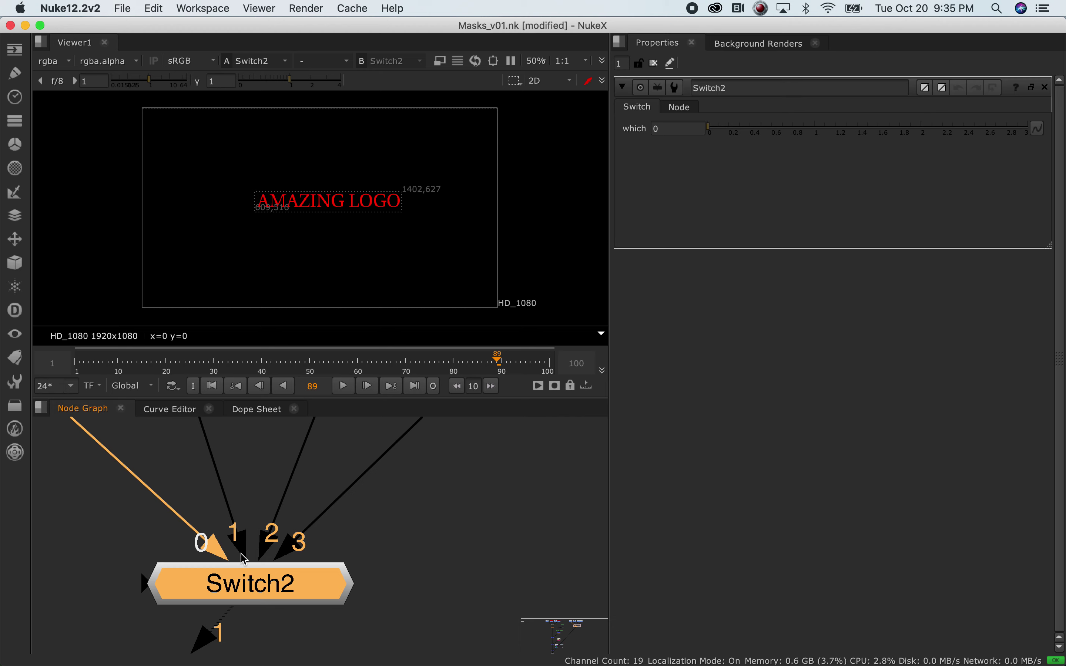
{"action": "scroll", "coordinate": [399, 551], "scroll_direction": "down", "scroll_amount": 6}
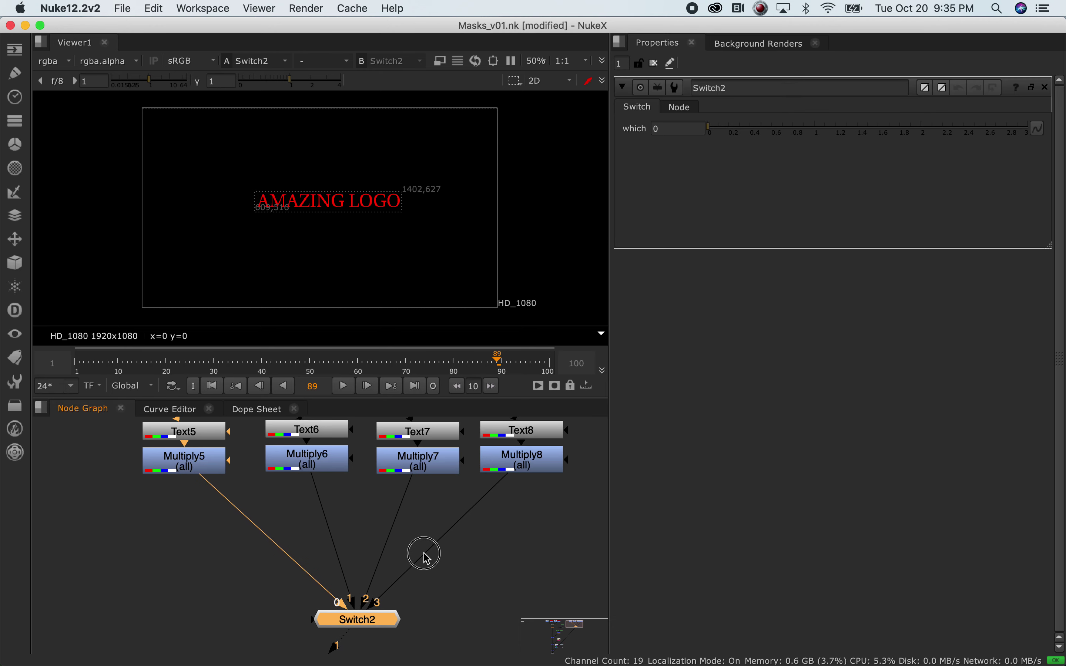
{"action": "scroll", "coordinate": [457, 587], "scroll_direction": "right", "scroll_amount": 5}
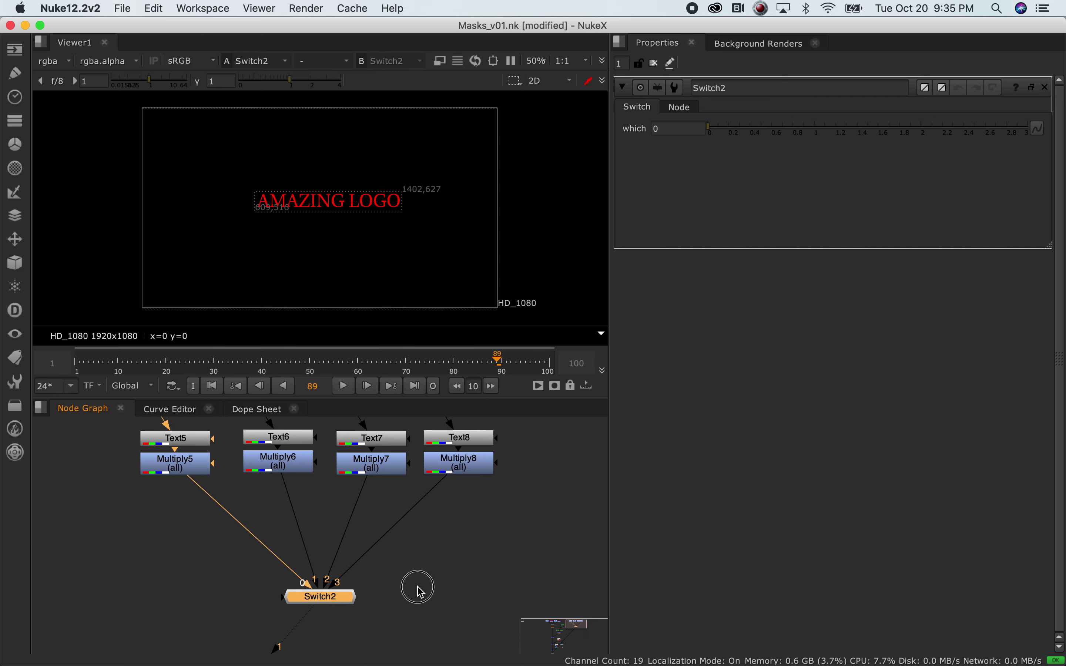
{"action": "scroll", "coordinate": [436, 588], "scroll_direction": "right", "scroll_amount": 3}
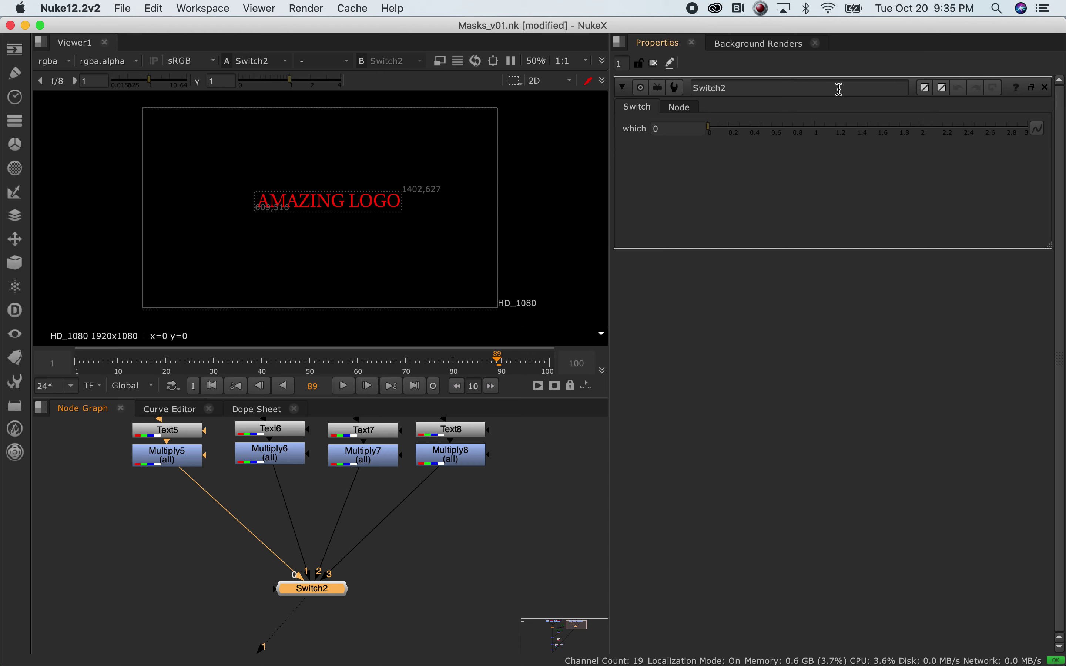
{"action": "left_click_drag", "start_coordinate": [327, 587], "coordinate": [328, 588]}
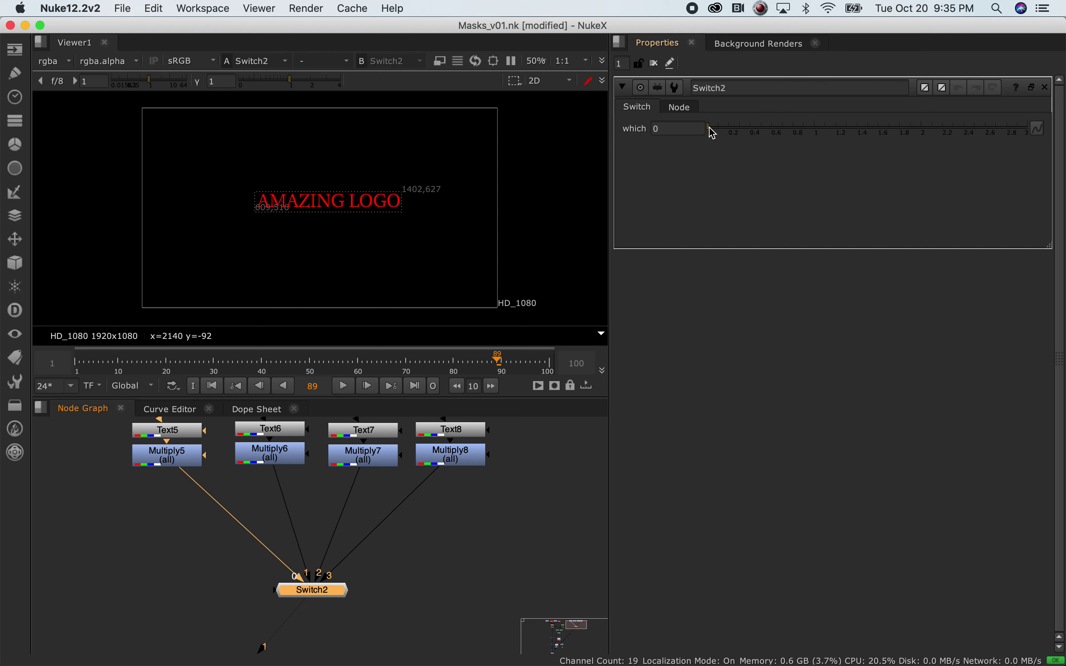
{"action": "left_click", "coordinate": [194, 458]}
{"action": "key", "text": "1"}
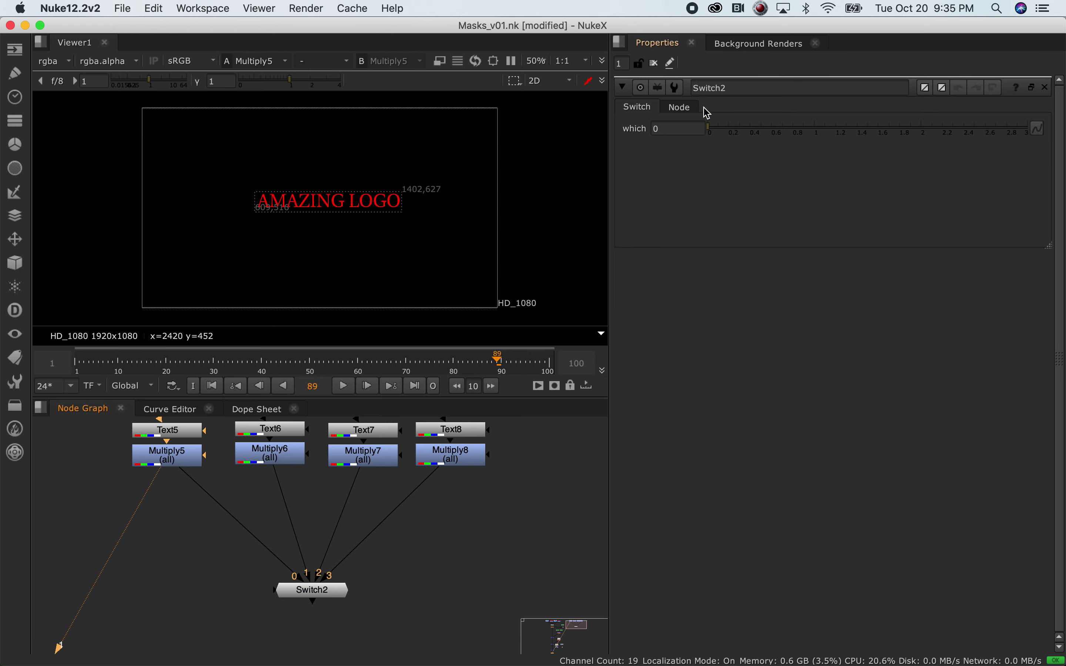
{"action": "double_click", "coordinate": [177, 458]}
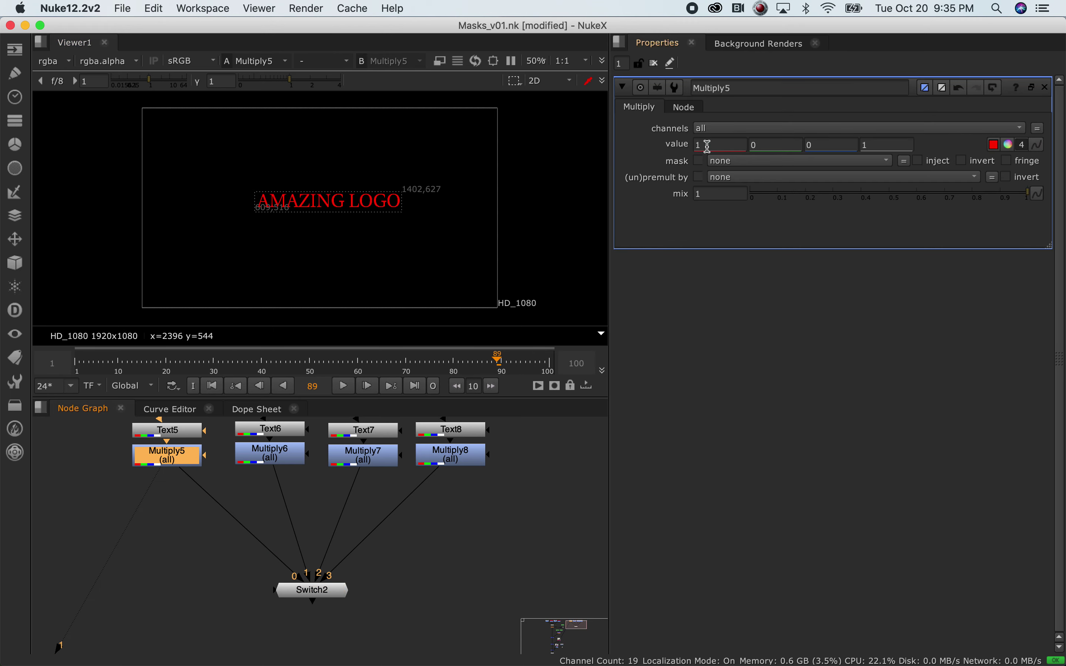
{"action": "double_click", "coordinate": [317, 592]}
{"action": "key", "text": "1"}
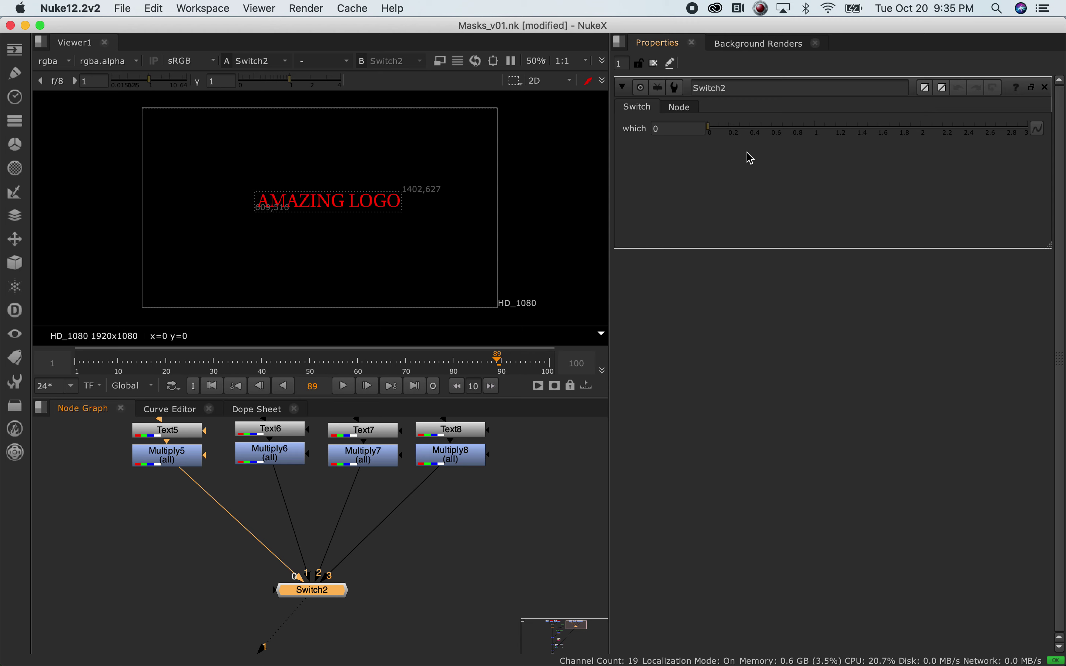
Test Switch2 by changing its which value to 1 and further inputs, and return it to 0.
{"action": "left_click_drag", "start_coordinate": [709, 130], "coordinate": [731, 127]}
{"action": "left_click_drag", "start_coordinate": [797, 130], "coordinate": [832, 126]}
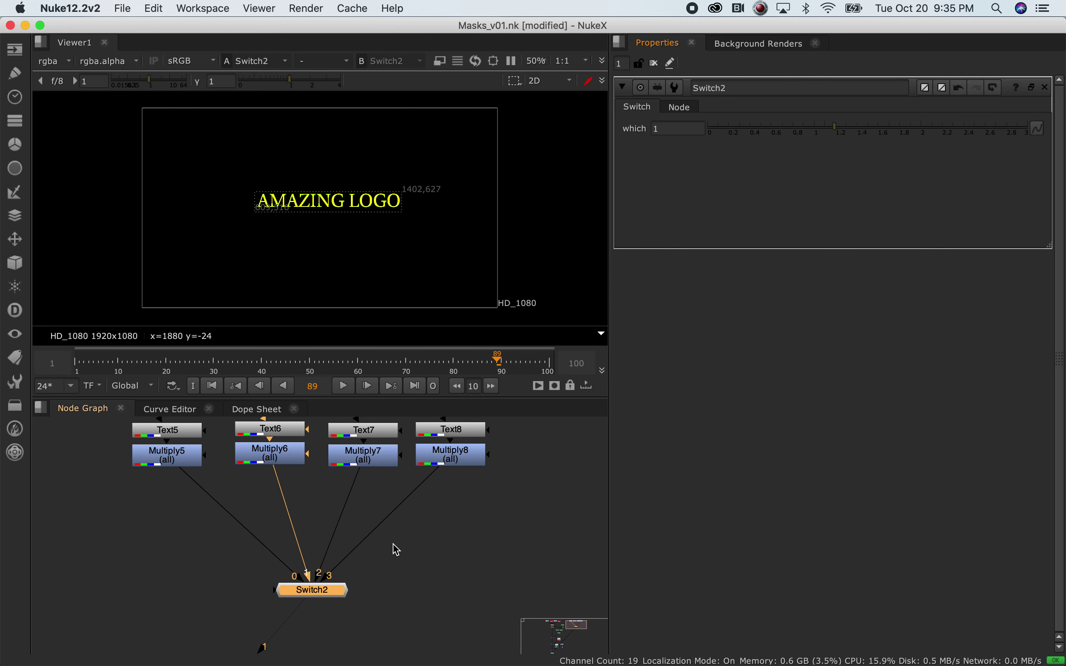
{"action": "left_click_drag", "start_coordinate": [837, 127], "coordinate": [656, 132]}
{"action": "left_click_drag", "start_coordinate": [891, 130], "coordinate": [685, 125]}
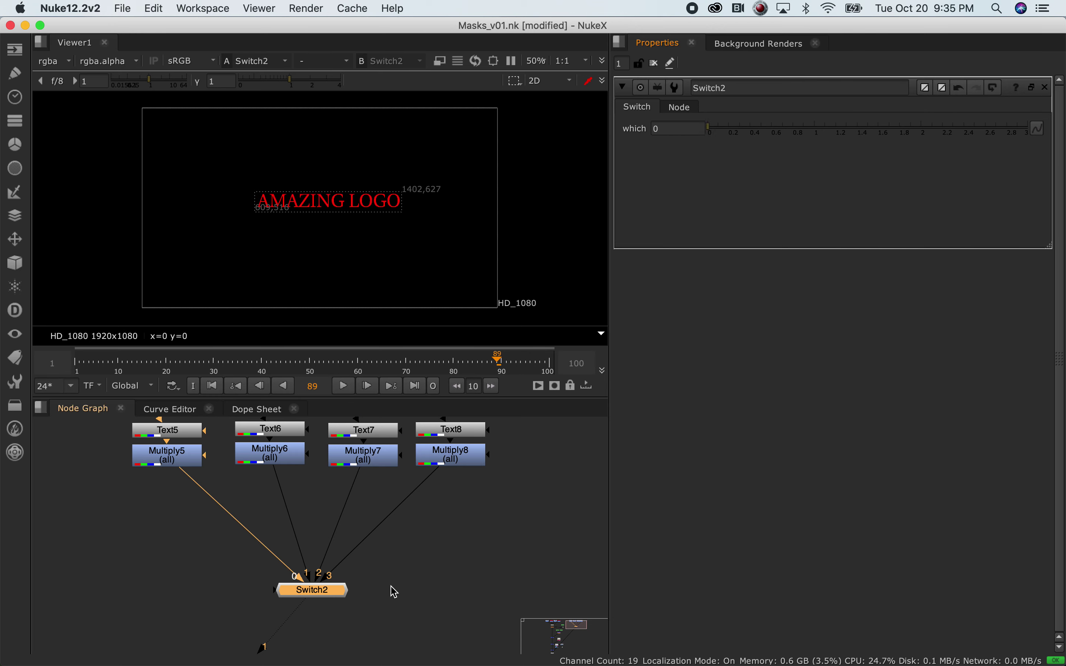
Set a keyframe for the which value of Switch2 at frame 1 with the value 0.
{"action": "left_click", "coordinate": [77, 361]}
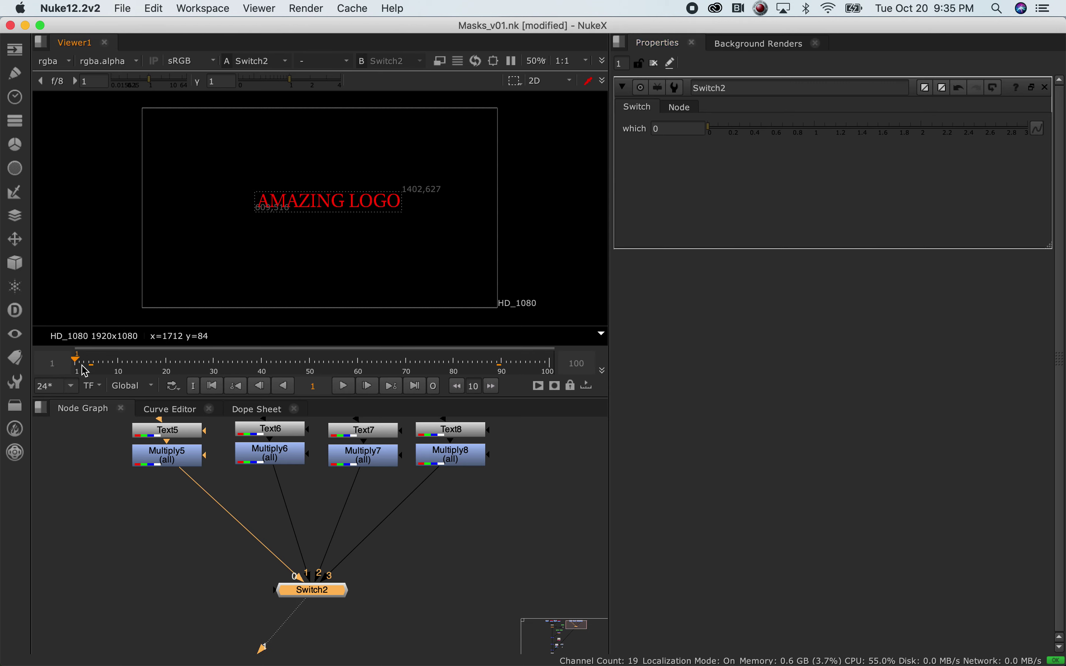
{"action": "left_click", "coordinate": [1037, 128]}
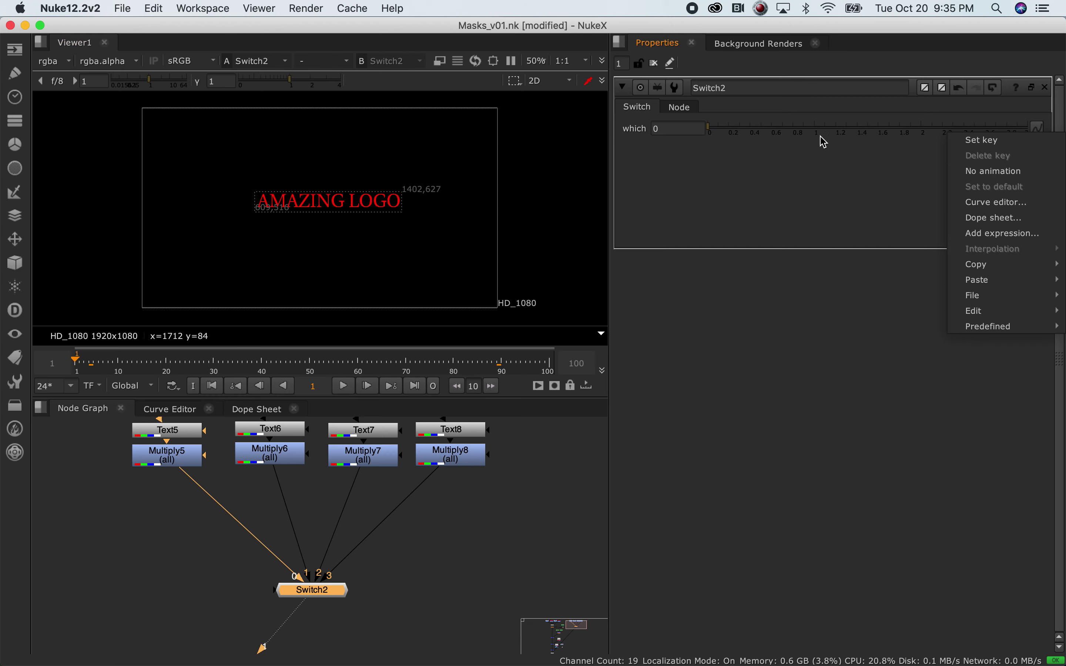
{"action": "left_click", "coordinate": [982, 140]}
Keyframe the which value of Switch2 at 3 on frame 3.
{"action": "left_click_drag", "start_coordinate": [79, 363], "coordinate": [120, 368]}
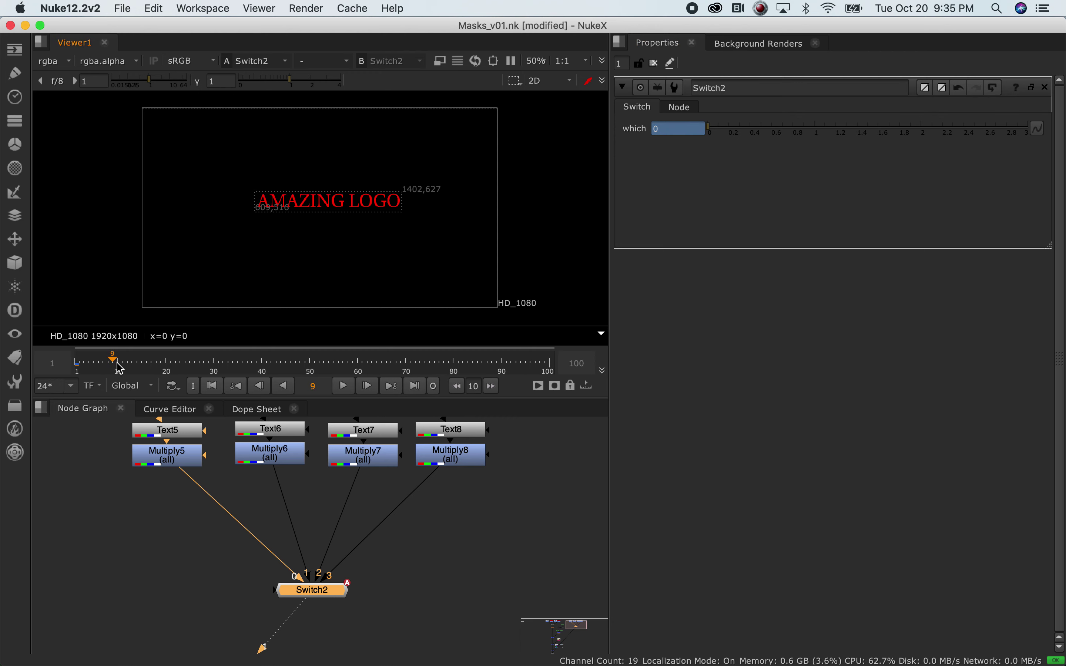
{"action": "left_click", "coordinate": [96, 365]}
{"action": "left_click", "coordinate": [88, 370]}
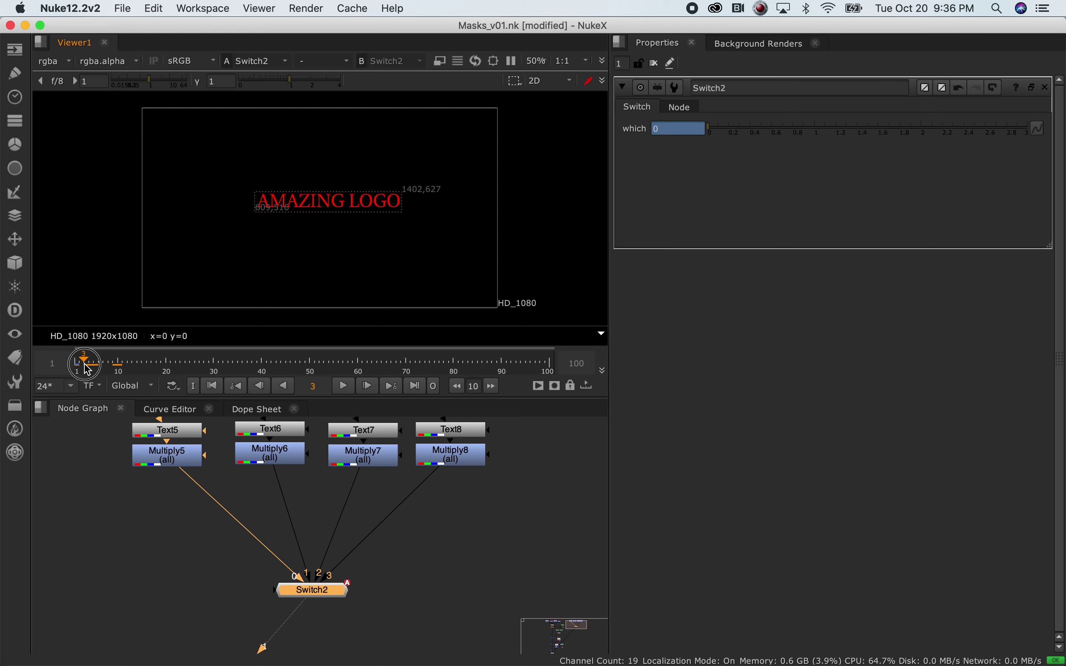
{"action": "left_click_drag", "start_coordinate": [710, 132], "coordinate": [1062, 138]}
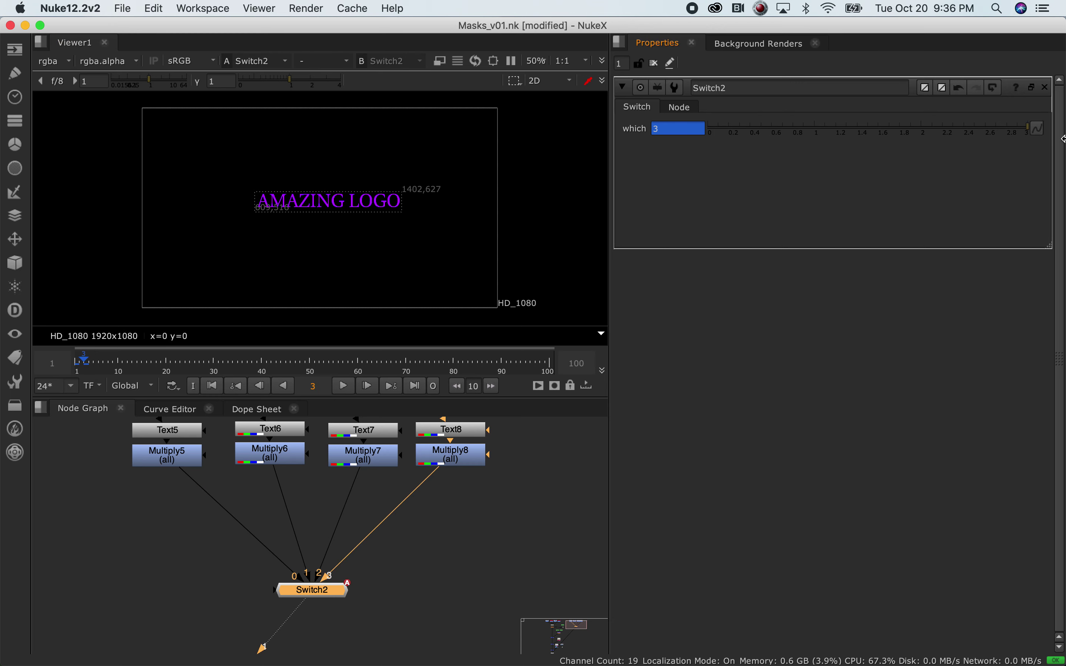
Keyframe the which value of Switch2 at 2 on frame 5 and about 1 on frame 8.
{"action": "left_click", "coordinate": [94, 369]}
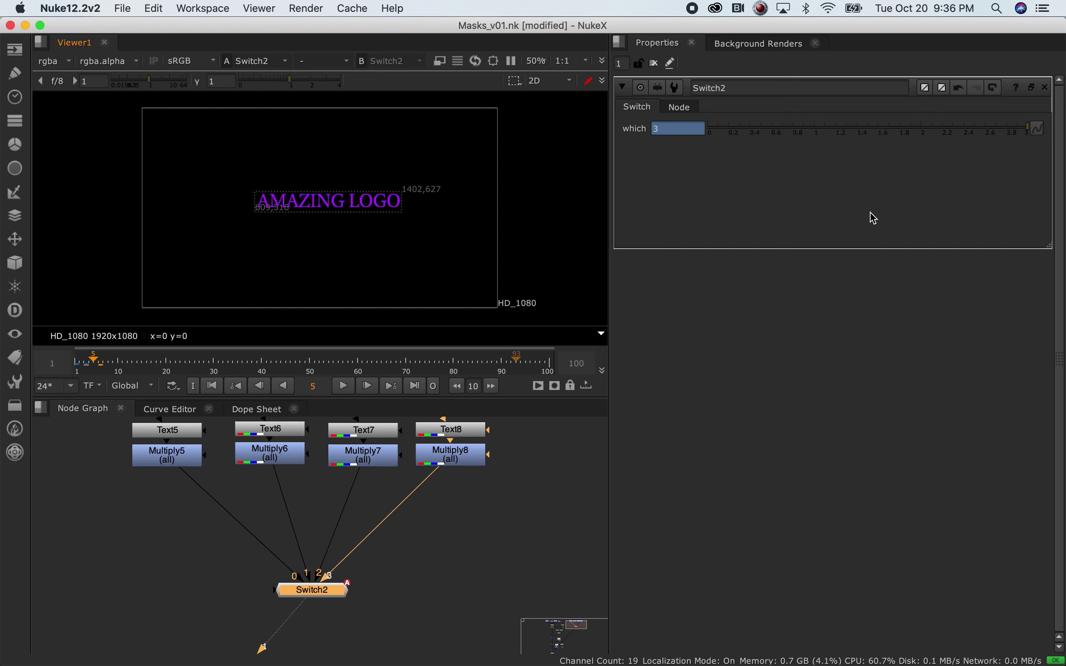
{"action": "left_click_drag", "start_coordinate": [1018, 134], "coordinate": [950, 131]}
{"action": "left_click", "coordinate": [109, 366]}
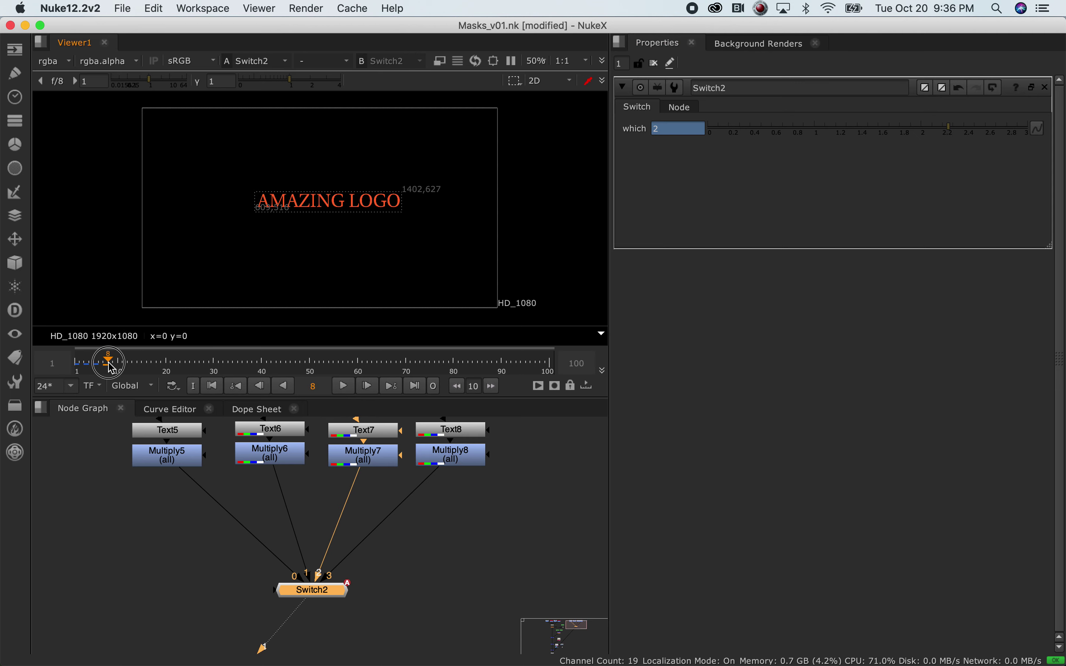
{"action": "left_click_drag", "start_coordinate": [894, 131], "coordinate": [810, 131]}
Keyframe the which value of Switch2 at 3 on frame 11 and 0 on frame 14.
{"action": "left_click", "coordinate": [124, 368]}
{"action": "left_click_drag", "start_coordinate": [868, 126], "coordinate": [1054, 127]}
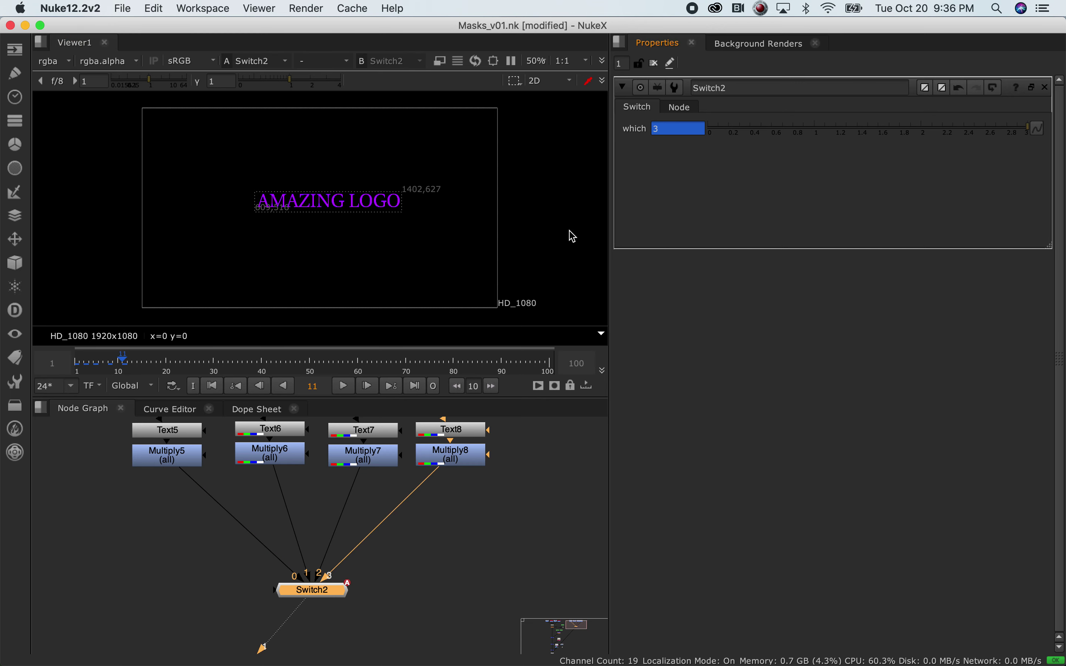
{"action": "left_click", "coordinate": [139, 365]}
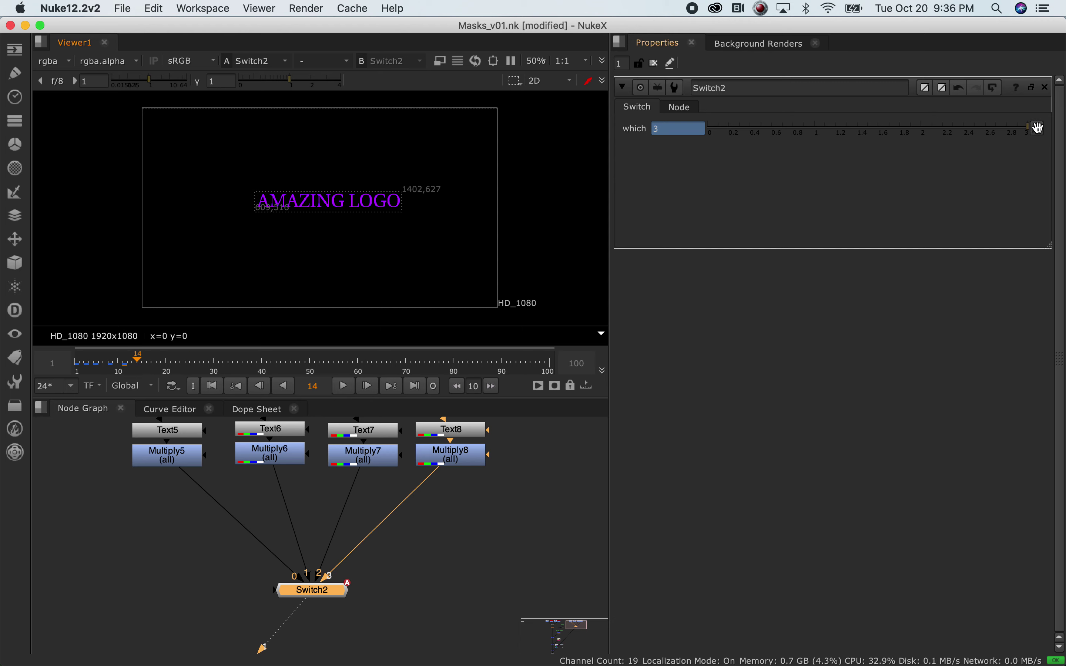
{"action": "left_click_drag", "start_coordinate": [1029, 131], "coordinate": [566, 136]}
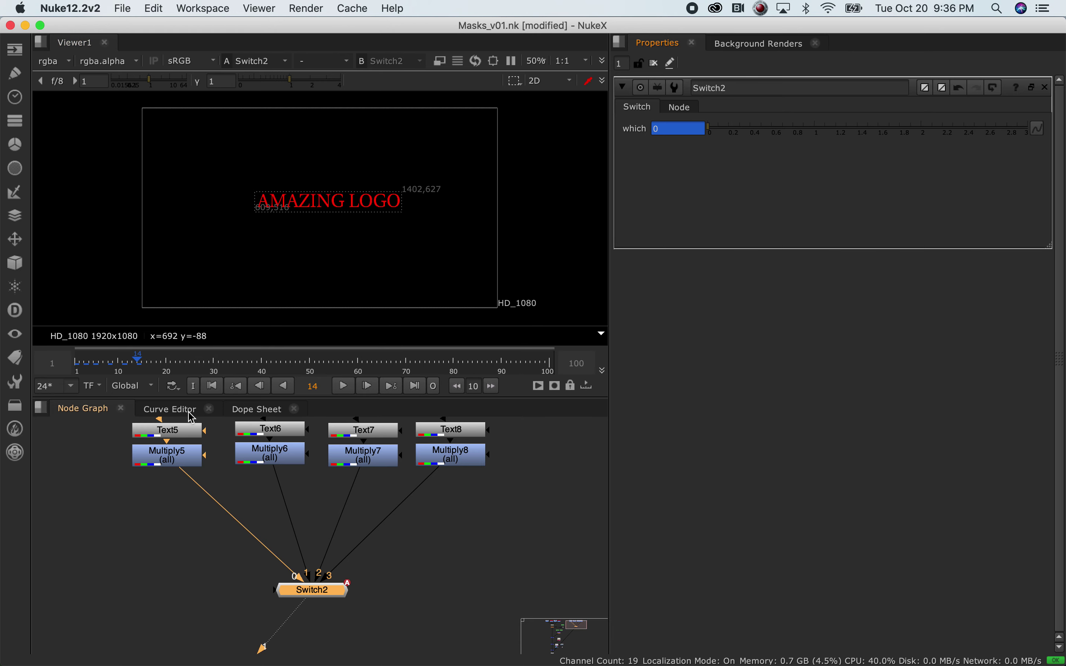
Copy all Switch2 which keyframes in the Dope Sheet and paste them starting at frame 16.
{"action": "left_click", "coordinate": [155, 409]}
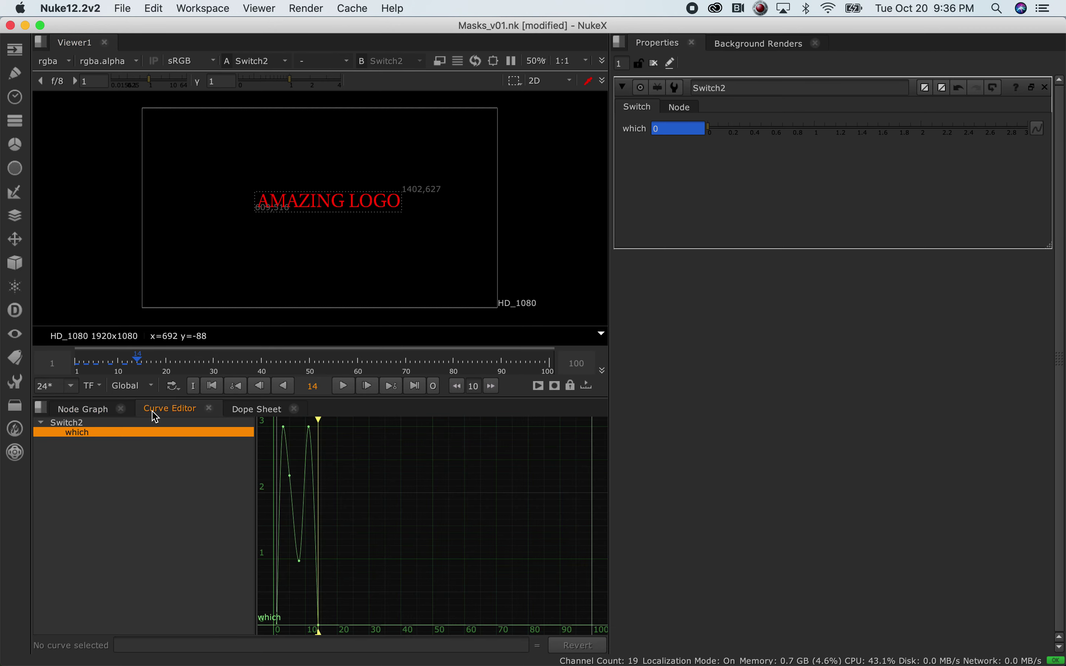
{"action": "left_click", "coordinate": [266, 409]}
{"action": "left_click_drag", "start_coordinate": [330, 488], "coordinate": [258, 421]}
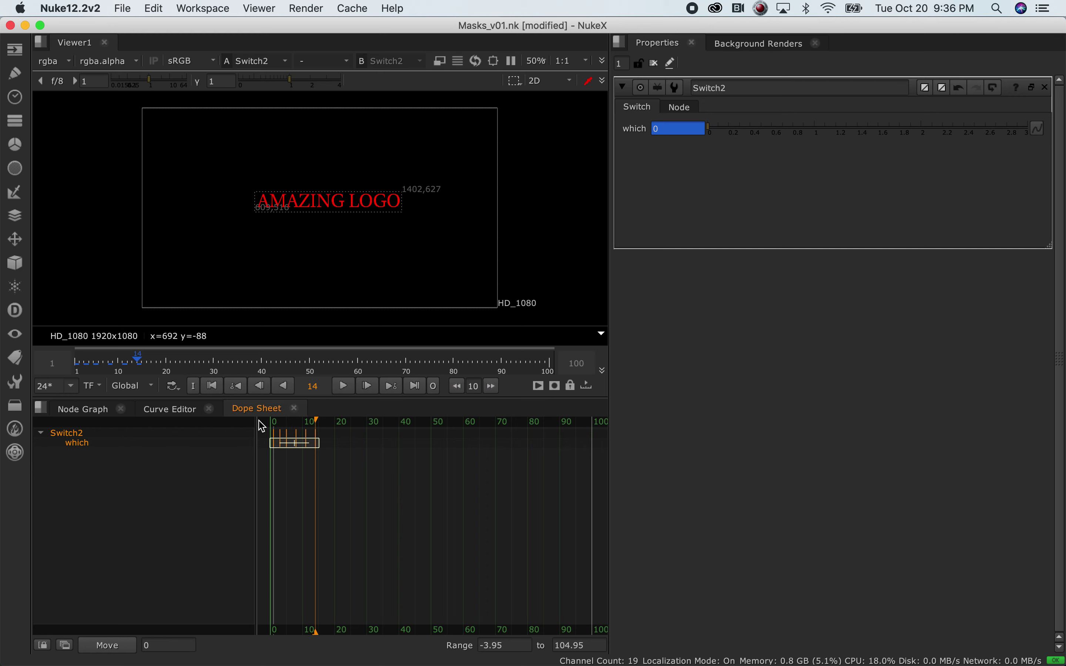
{"action": "left_click", "coordinate": [331, 424]}
{"action": "mouse_move", "coordinate": [331, 428]}
{"action": "left_mouse_down"}
{"action": "mouse_move", "coordinate": [316, 429]}
{"action": "mouse_move", "coordinate": [325, 430]}
{"action": "left_mouse_up"}
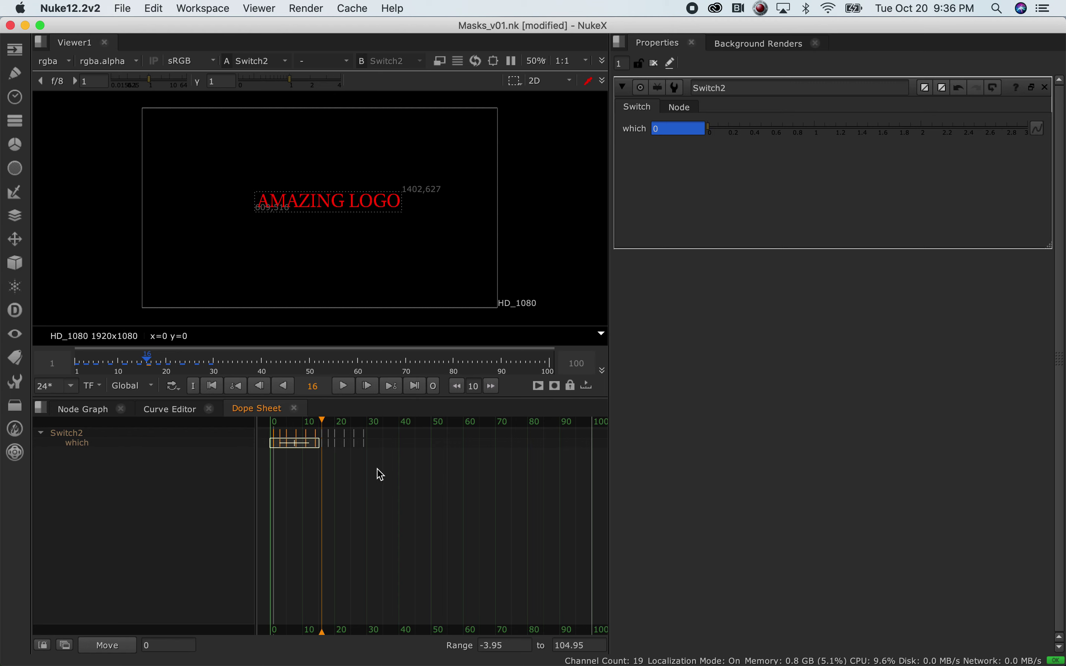
Paste copies of the last two which keyframes at frame 31 and of those on frames 8, 11 and 14 at frame 36.
{"action": "left_click_drag", "start_coordinate": [377, 464], "coordinate": [349, 426]}
{"action": "left_click", "coordinate": [370, 422]}
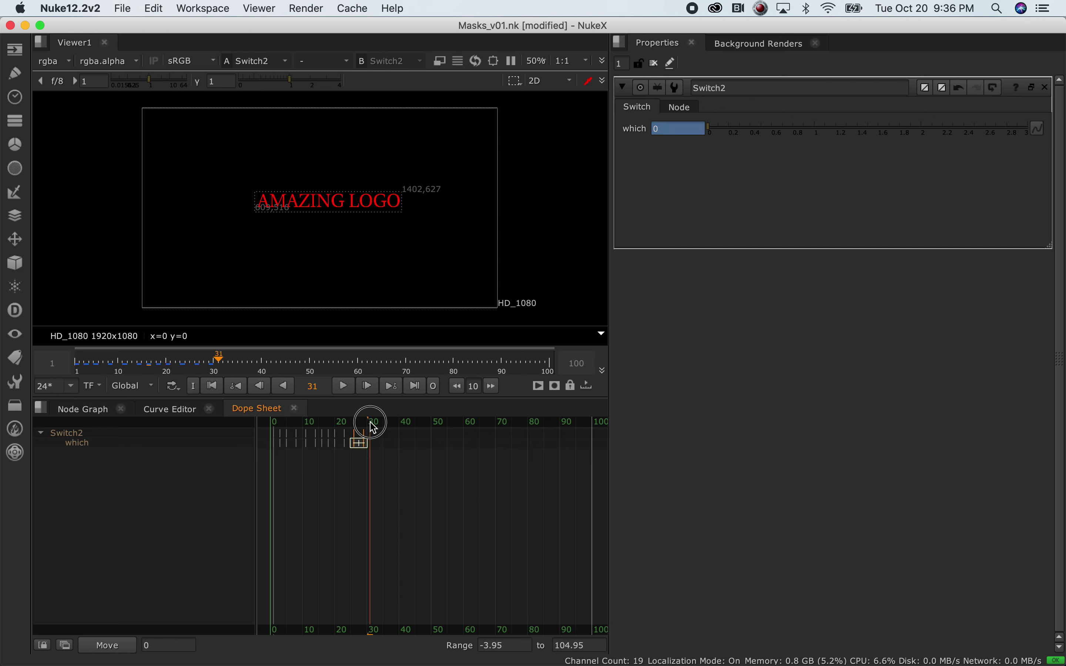
{"action": "left_click_drag", "start_coordinate": [318, 461], "coordinate": [287, 425]}
{"action": "left_click_drag", "start_coordinate": [373, 424], "coordinate": [386, 423]}
{"action": "key", "text": "super+v"}
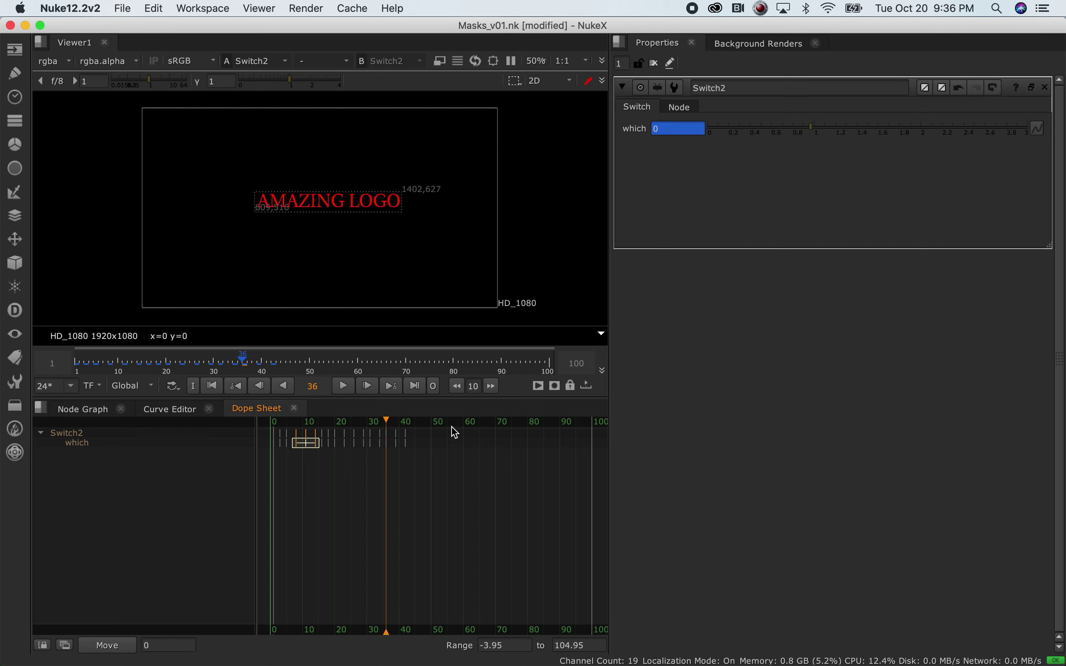
{"action": "left_click_drag", "start_coordinate": [417, 463], "coordinate": [311, 428]}
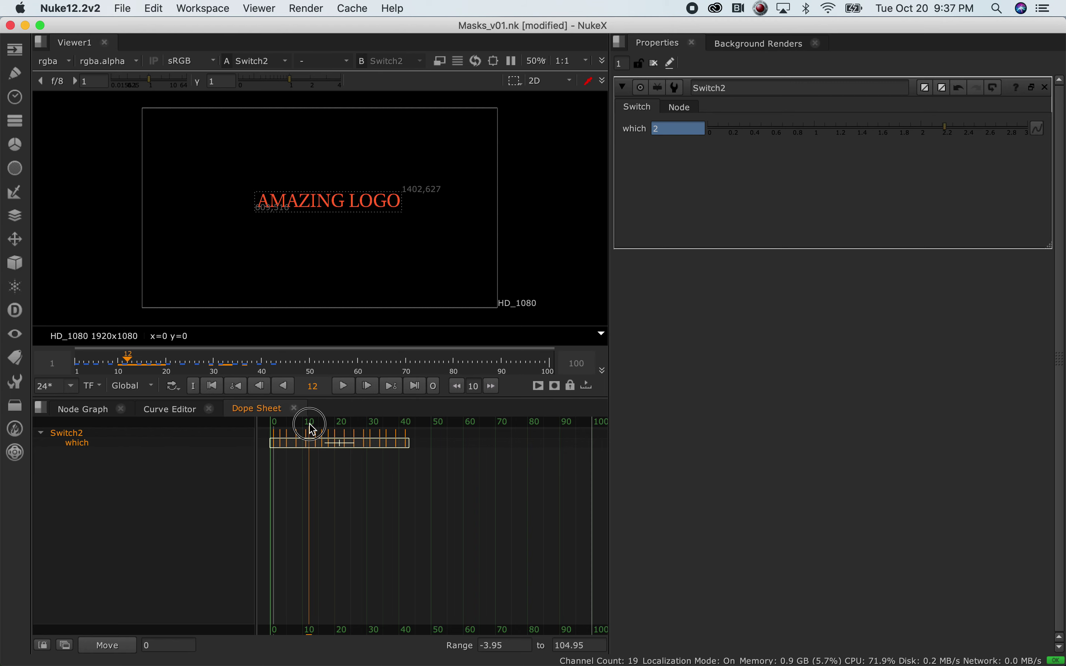
{"action": "key", "text": "Delete"}
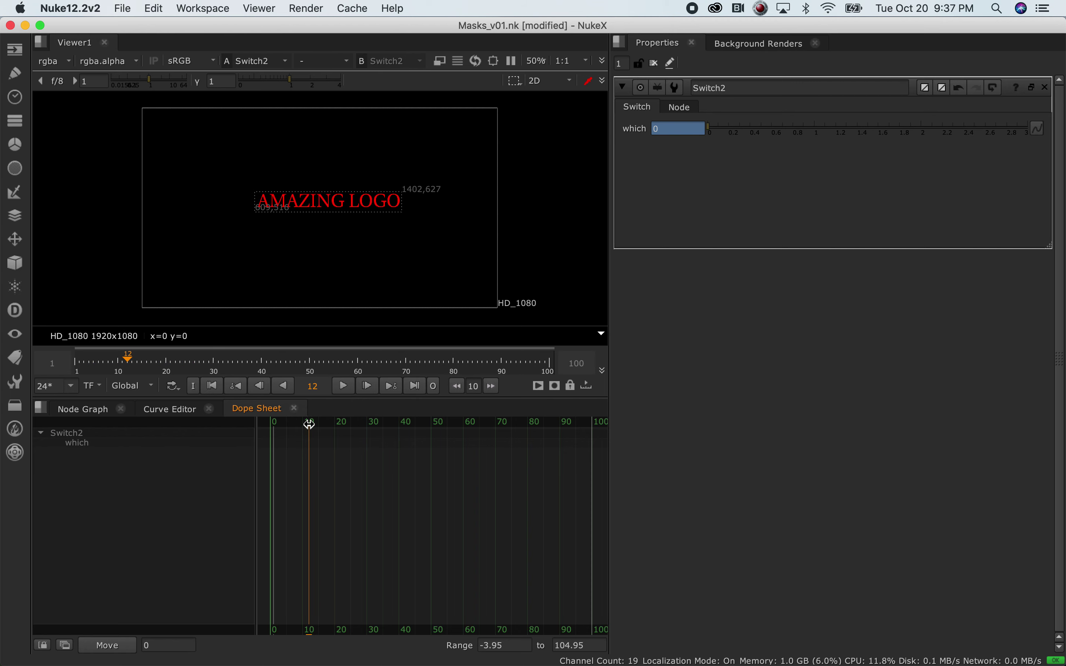
{"action": "key", "text": "super+z"}
Copy all Switch2 which keyframes in the Dope Sheet and paste them starting at frame 43.
{"action": "left_click", "coordinate": [409, 426]}
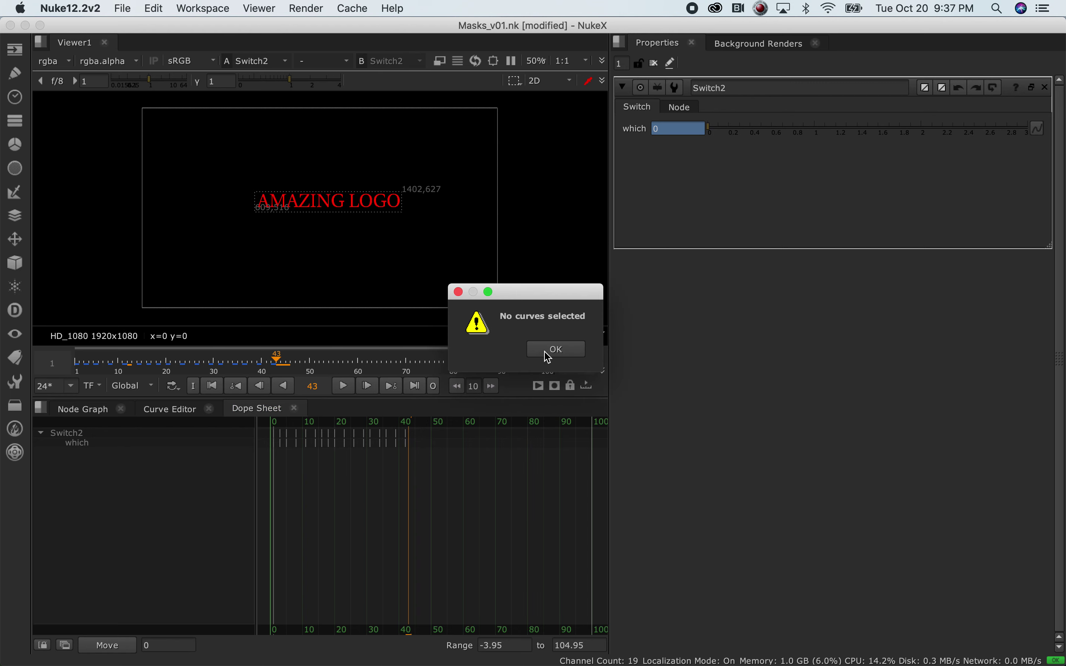
{"action": "left_click", "coordinate": [556, 349]}
{"action": "left_click_drag", "start_coordinate": [449, 478], "coordinate": [261, 428]}
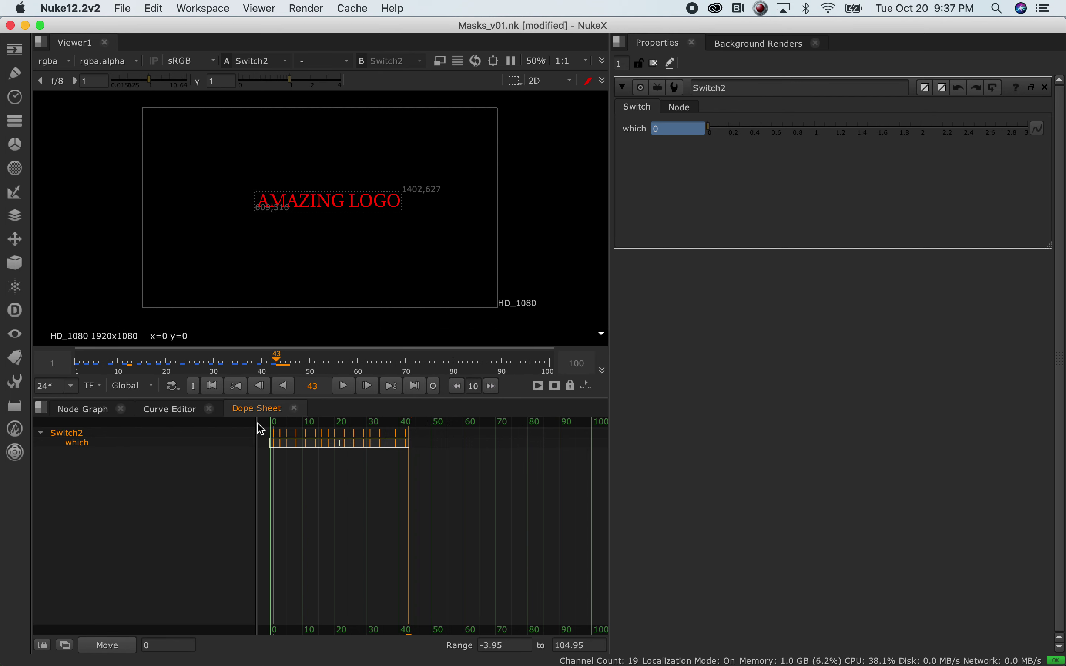
{"action": "mouse_move", "coordinate": [424, 425]}
{"action": "left_mouse_down"}
{"action": "mouse_move", "coordinate": [409, 423]}
{"action": "mouse_move", "coordinate": [414, 437]}
{"action": "left_mouse_up"}
{"action": "left_click", "coordinate": [422, 453]}
{"action": "left_click_drag", "start_coordinate": [498, 488], "coordinate": [460, 431]}
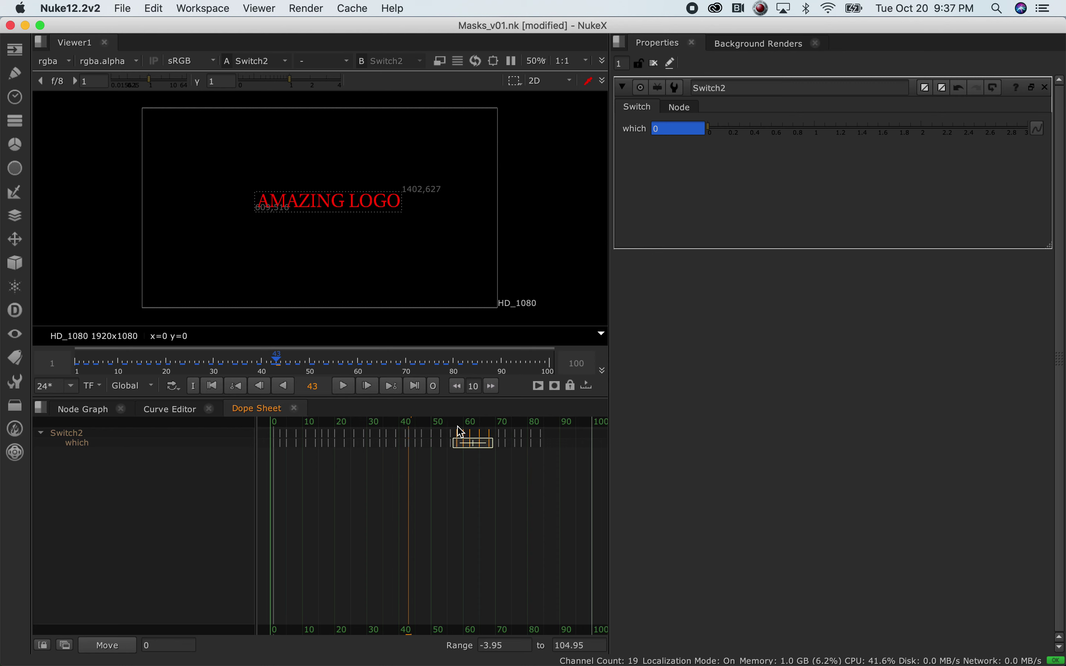
Scrub the timeline and play the Switch2 animation from frame 1 to review the logo's colour switching.
{"action": "left_click", "coordinate": [313, 422]}
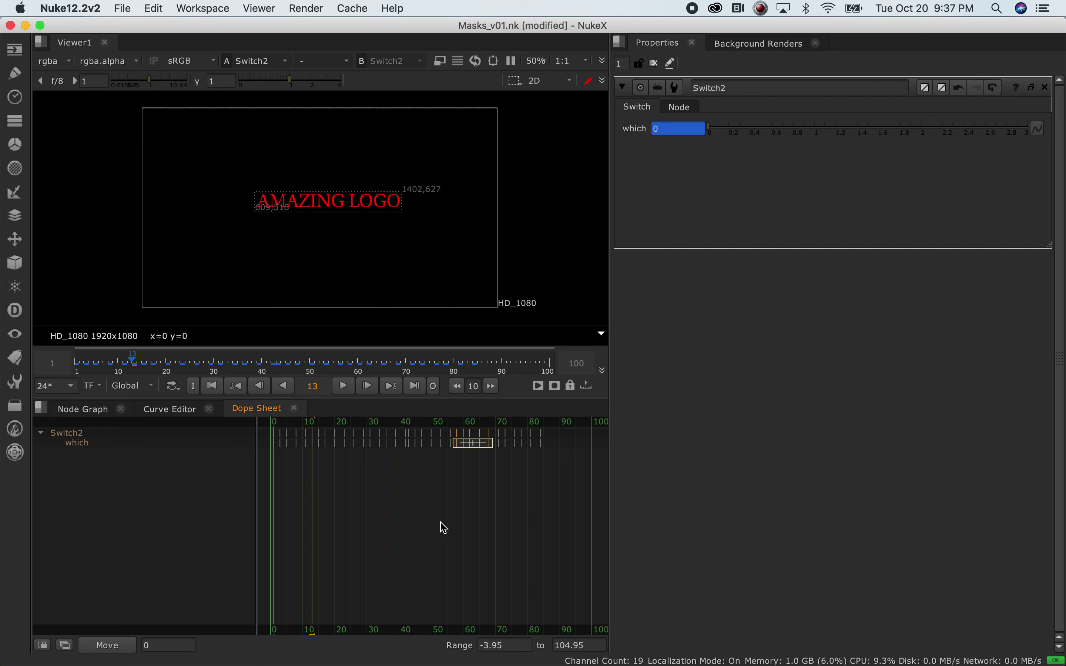
{"action": "left_click_drag", "start_coordinate": [152, 361], "coordinate": [408, 370]}
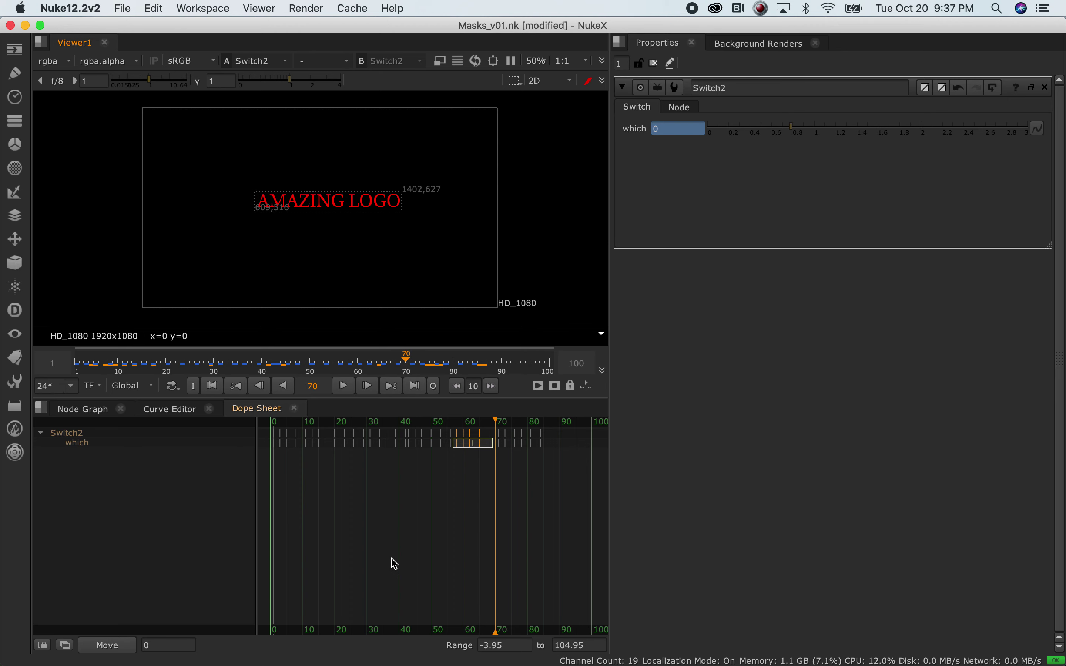
{"action": "left_click", "coordinate": [81, 410]}
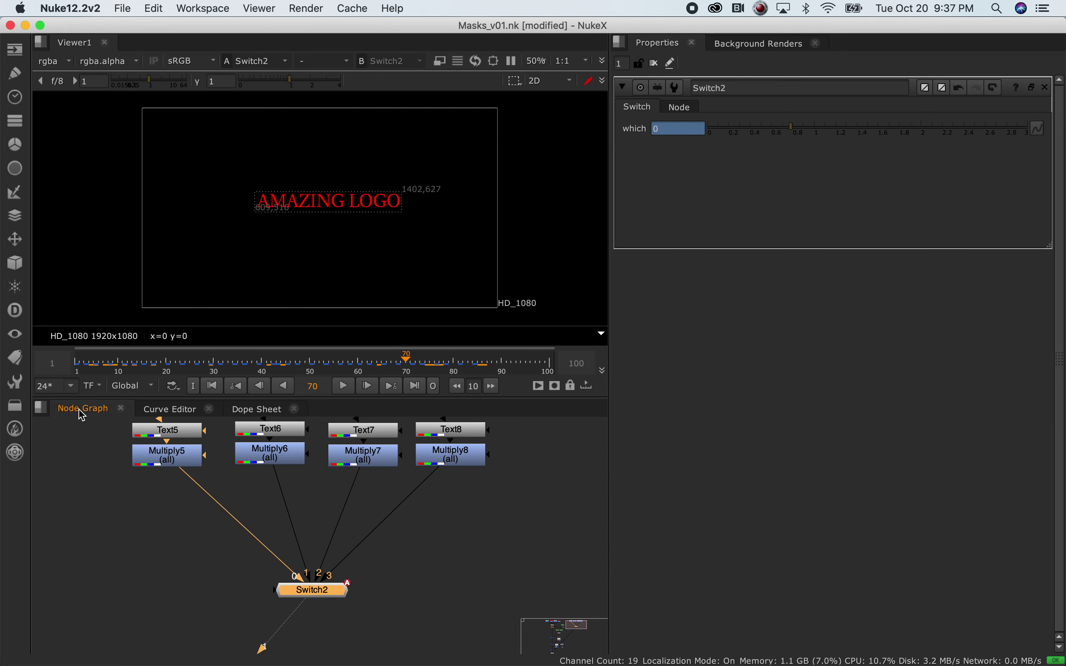
{"action": "left_click", "coordinate": [79, 362]}
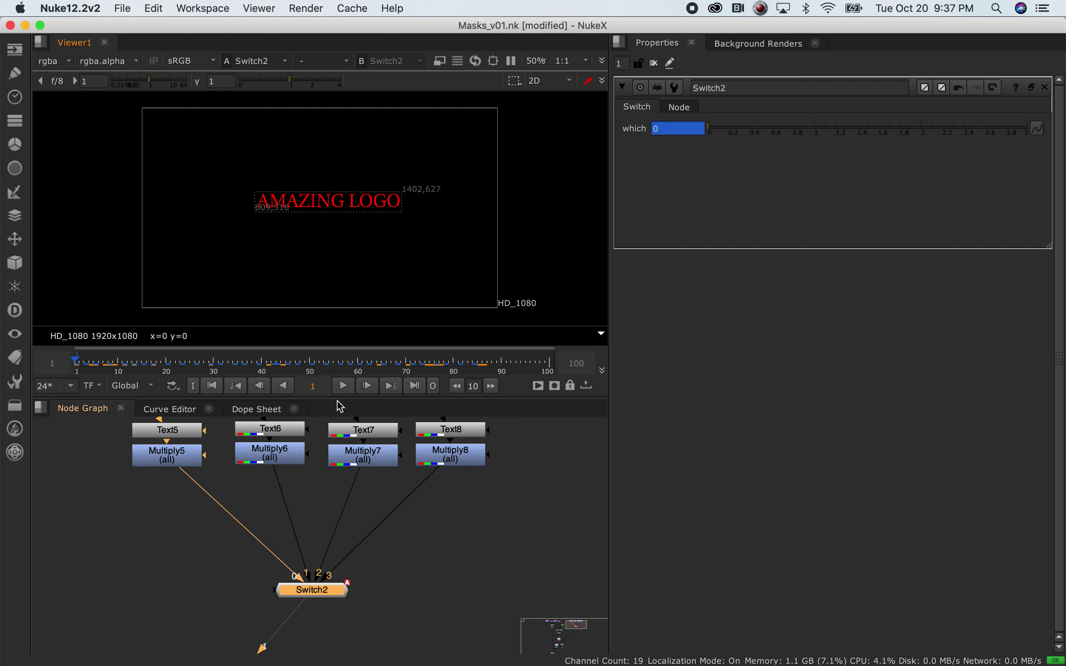
{"action": "left_click", "coordinate": [343, 386]}
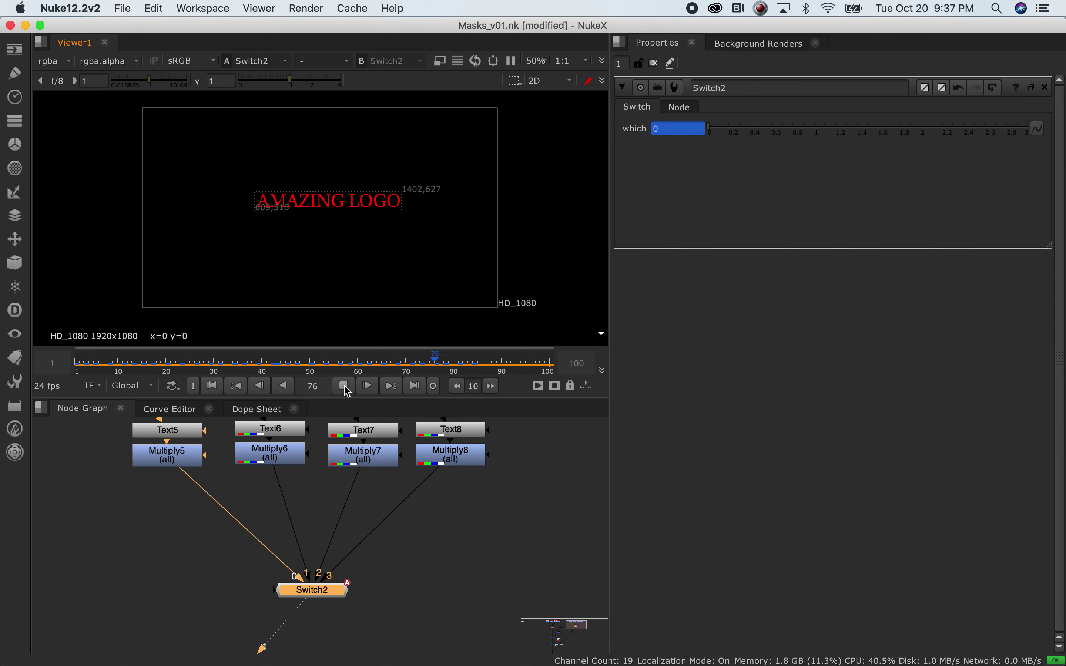
{"action": "left_click", "coordinate": [347, 389]}
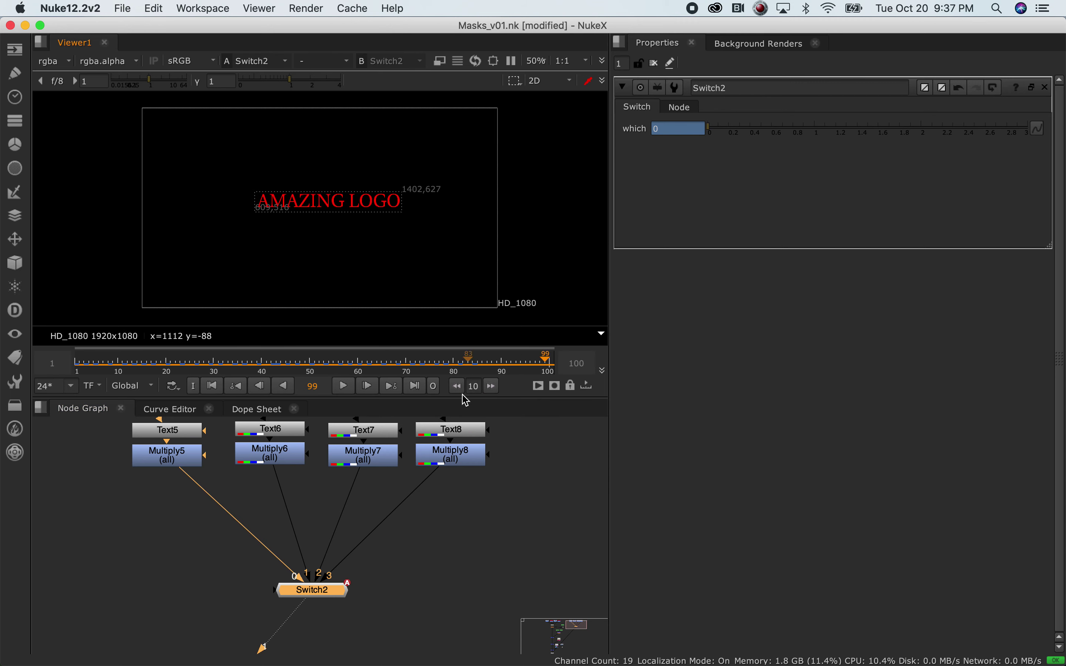
{"action": "scroll", "coordinate": [417, 571], "scroll_direction": "down", "scroll_amount": 1}
{"action": "scroll", "coordinate": [429, 564], "scroll_direction": "down", "scroll_amount": 1}
{"action": "scroll", "coordinate": [433, 564], "scroll_direction": "up", "scroll_amount": 2}
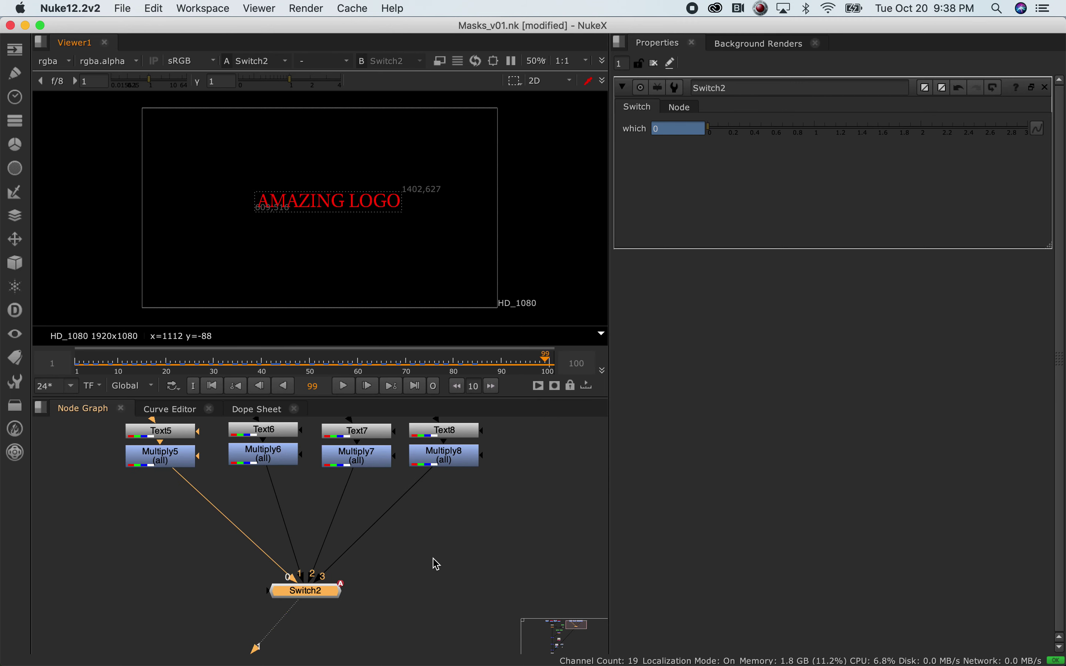
{"action": "scroll", "coordinate": [432, 570], "scroll_direction": "down", "scroll_amount": 1}
{"action": "scroll", "coordinate": [432, 569], "scroll_direction": "down", "scroll_amount": 1}
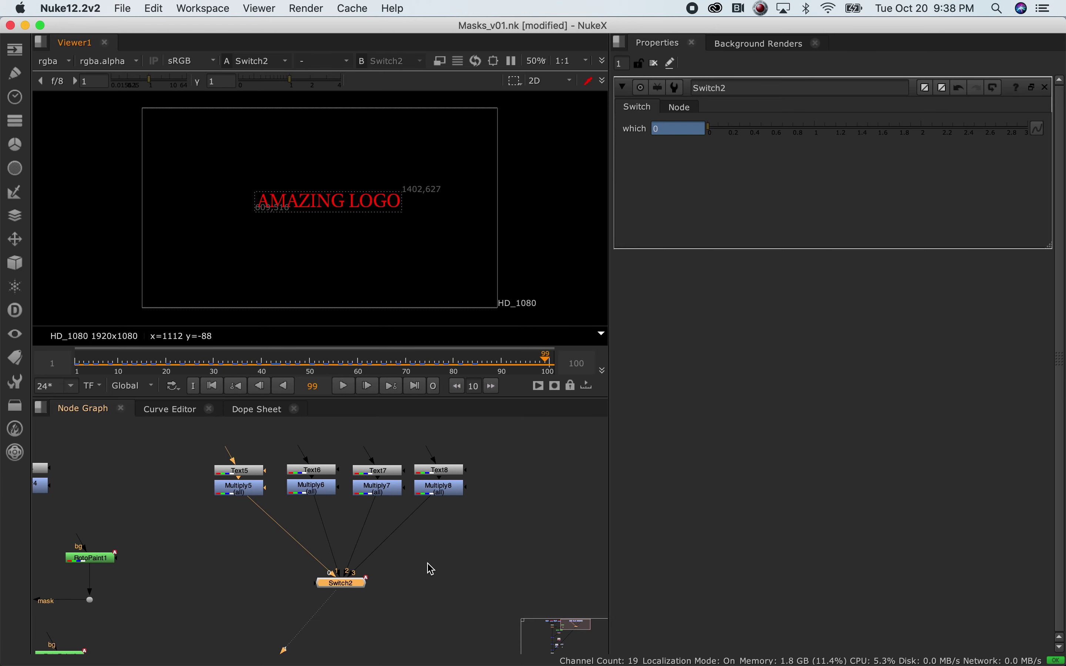
{"action": "left_click_drag", "start_coordinate": [100, 365], "coordinate": [79, 363]}
{"action": "left_click", "coordinate": [343, 386]}
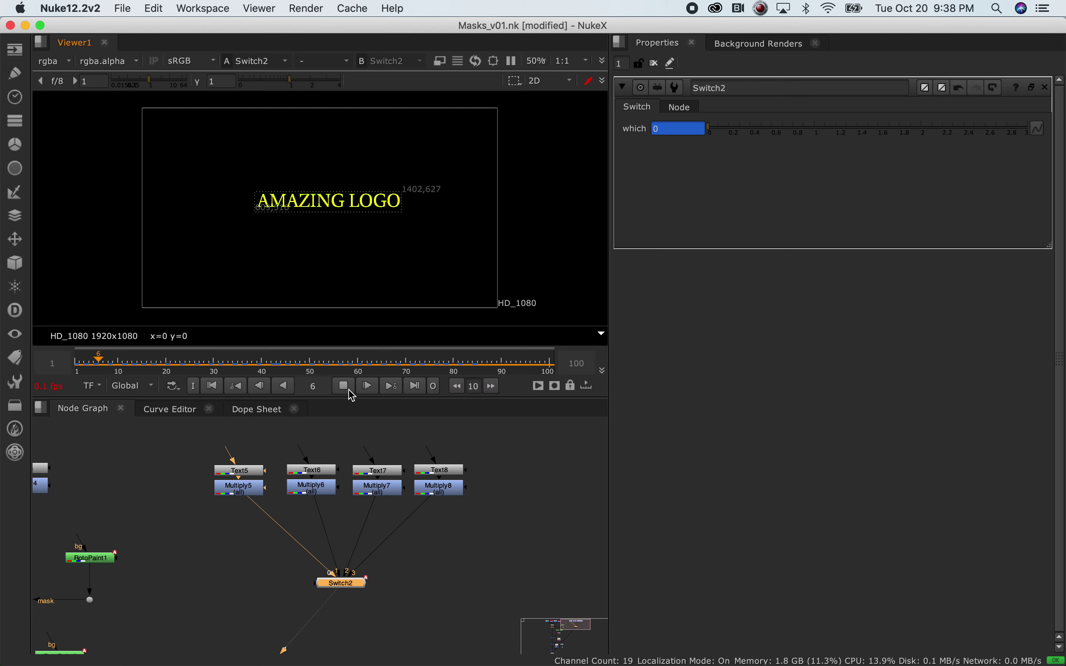
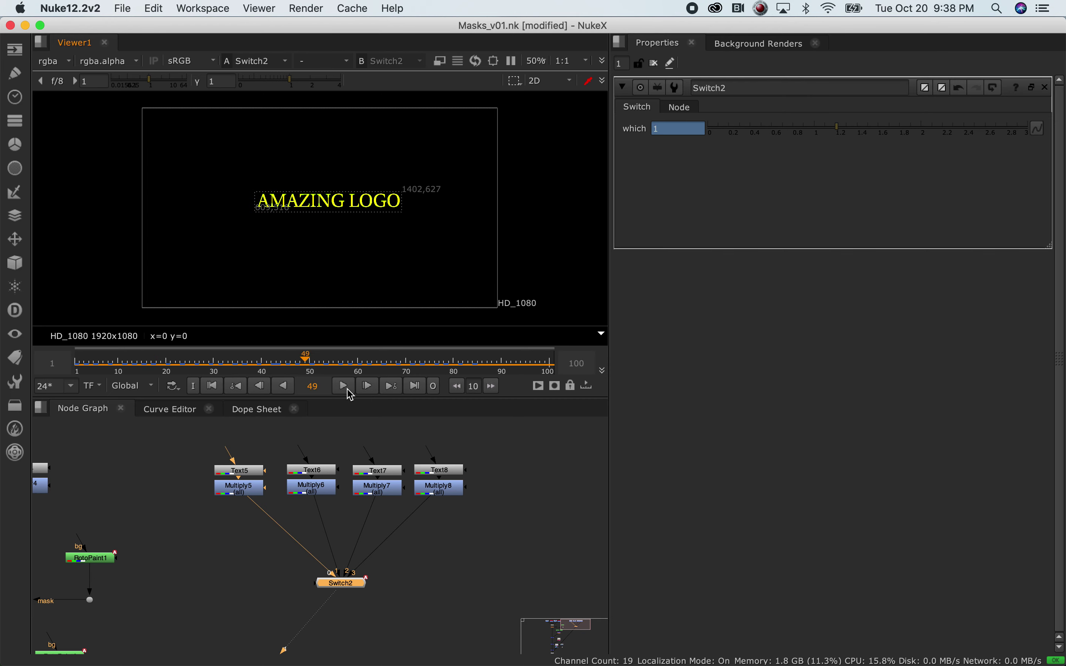
Add a Blur node downstream of Switch2 in the Node Graph.
{"action": "scroll", "coordinate": [416, 500], "scroll_direction": "left", "scroll_amount": 5}
{"action": "scroll", "coordinate": [416, 500], "scroll_direction": "down", "scroll_amount": 2}
{"action": "scroll", "coordinate": [473, 509], "scroll_direction": "right", "scroll_amount": 5}
{"action": "scroll", "coordinate": [330, 557], "scroll_direction": "up", "scroll_amount": 2}
{"action": "scroll", "coordinate": [300, 542], "scroll_direction": "left", "scroll_amount": 2}
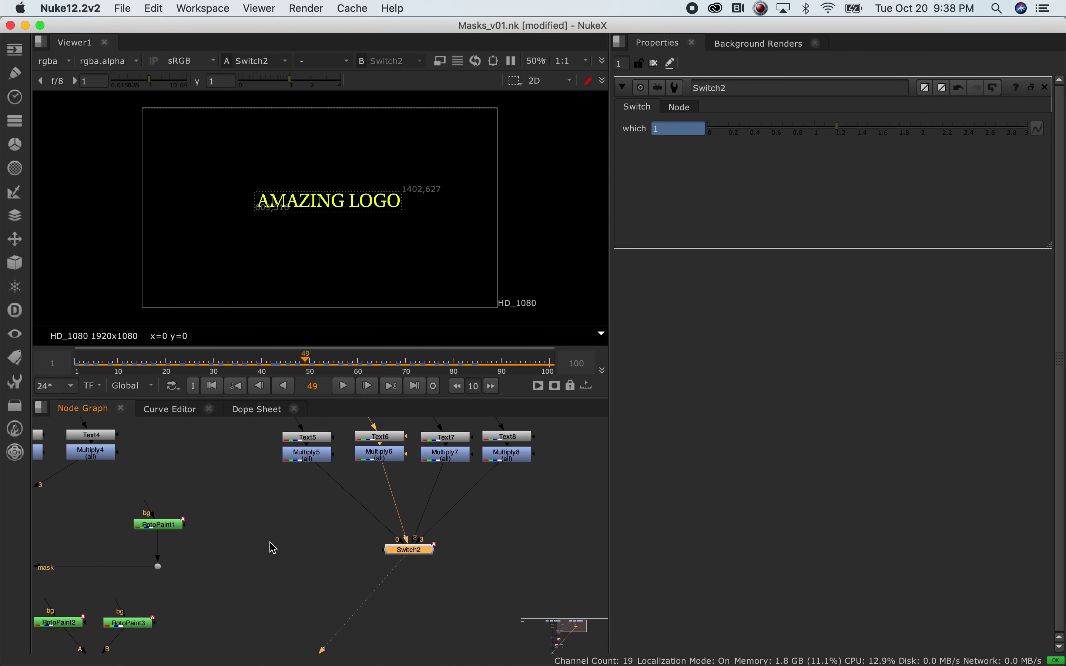
{"action": "middle_click_drag", "start_coordinate": [243, 590], "coordinate": [110, 547]}
{"action": "left_click", "coordinate": [303, 511]}
{"action": "key", "text": "Tab"}
{"action": "type", "text": "blur"}
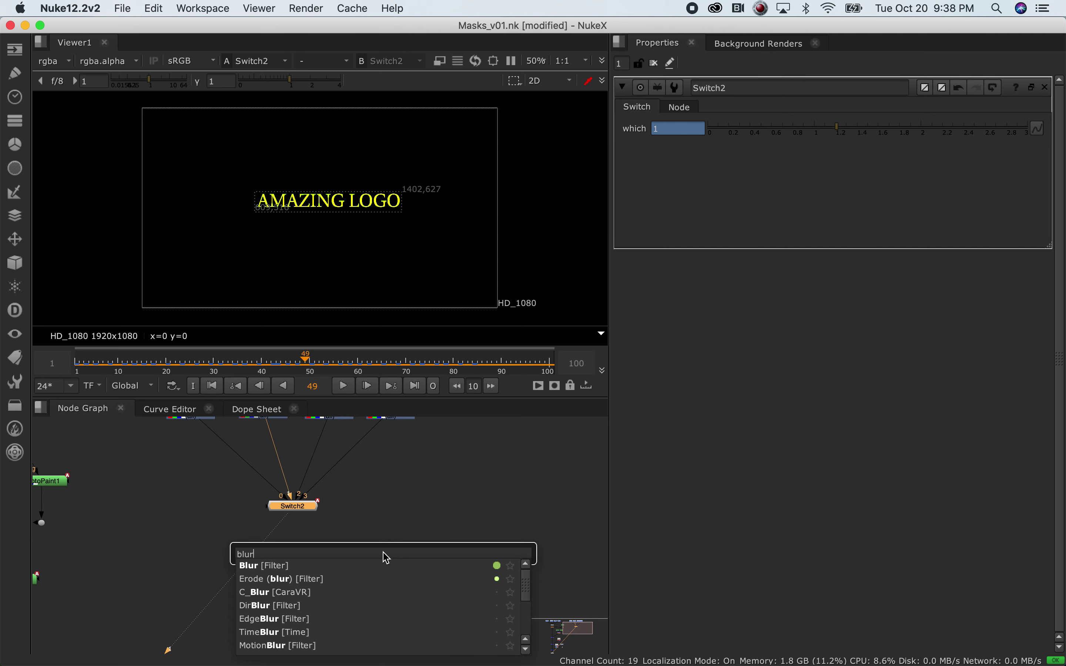
{"action": "left_click", "coordinate": [386, 564]}
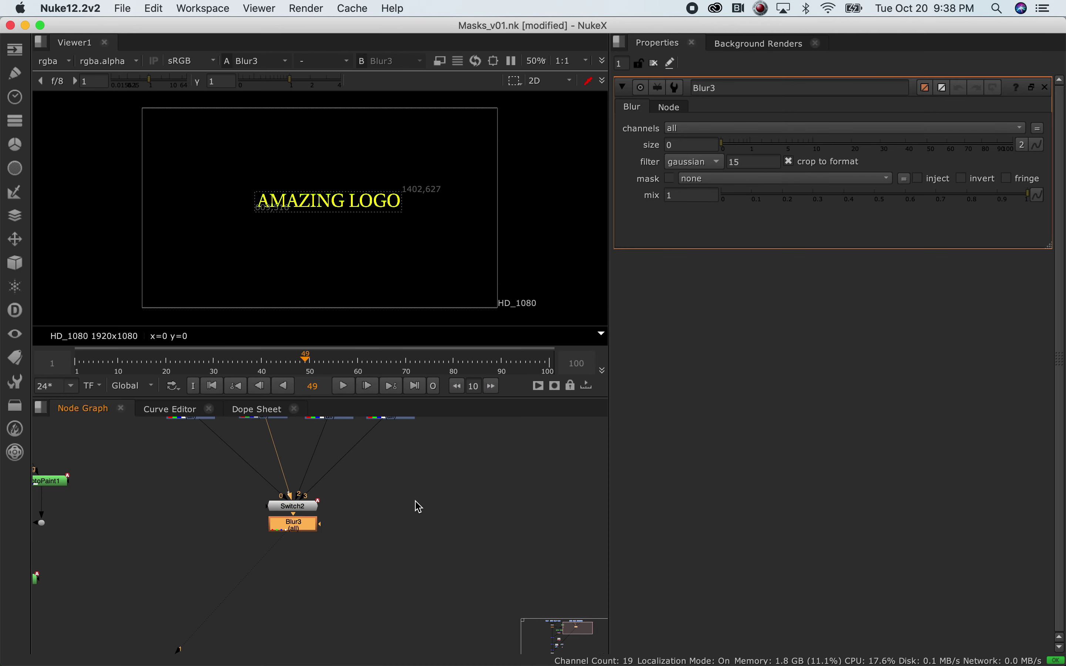
Split the Blur3 size into width and height, set the height to 100, and space the node further below Switch2.
{"action": "left_click", "coordinate": [1022, 145]}
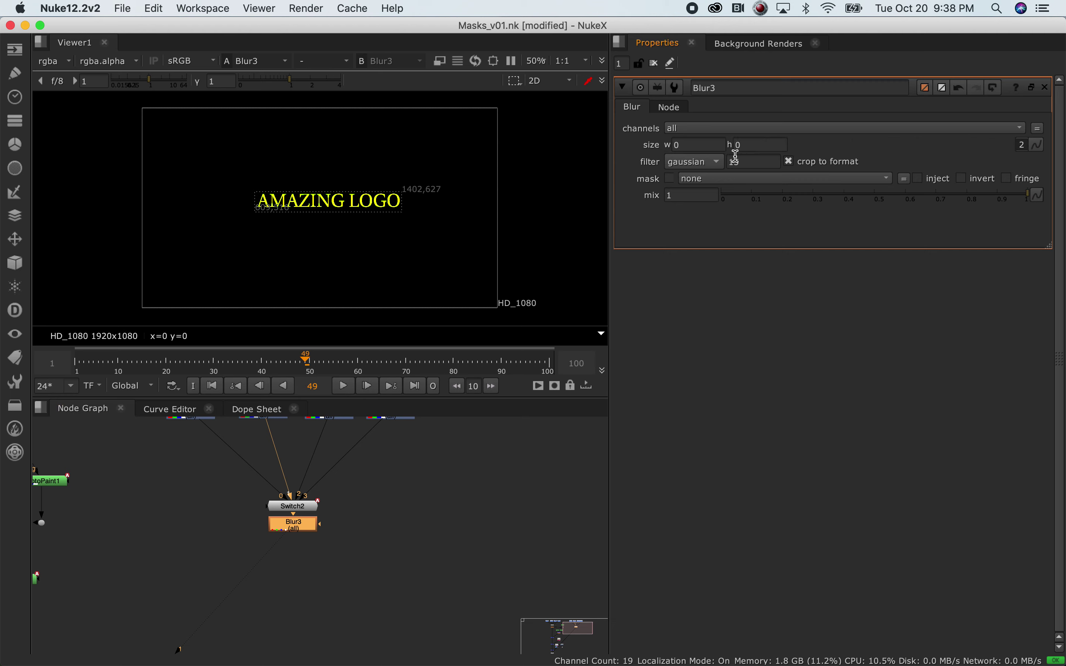
{"action": "left_click", "coordinate": [760, 145]}
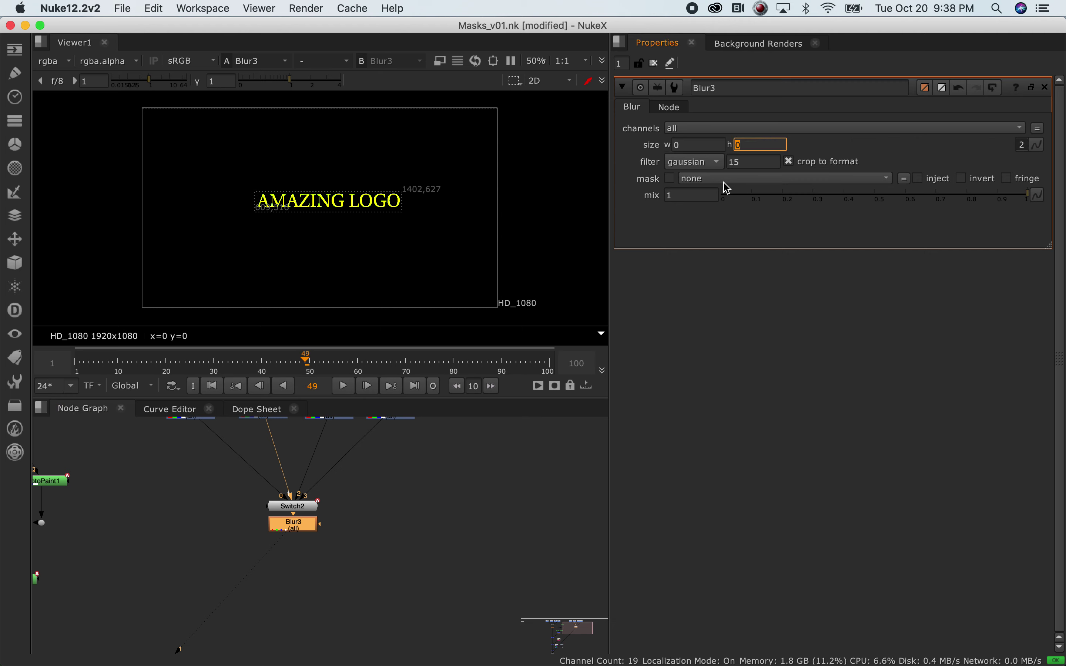
{"action": "type", "text": "100"}
{"action": "key", "text": "Return"}
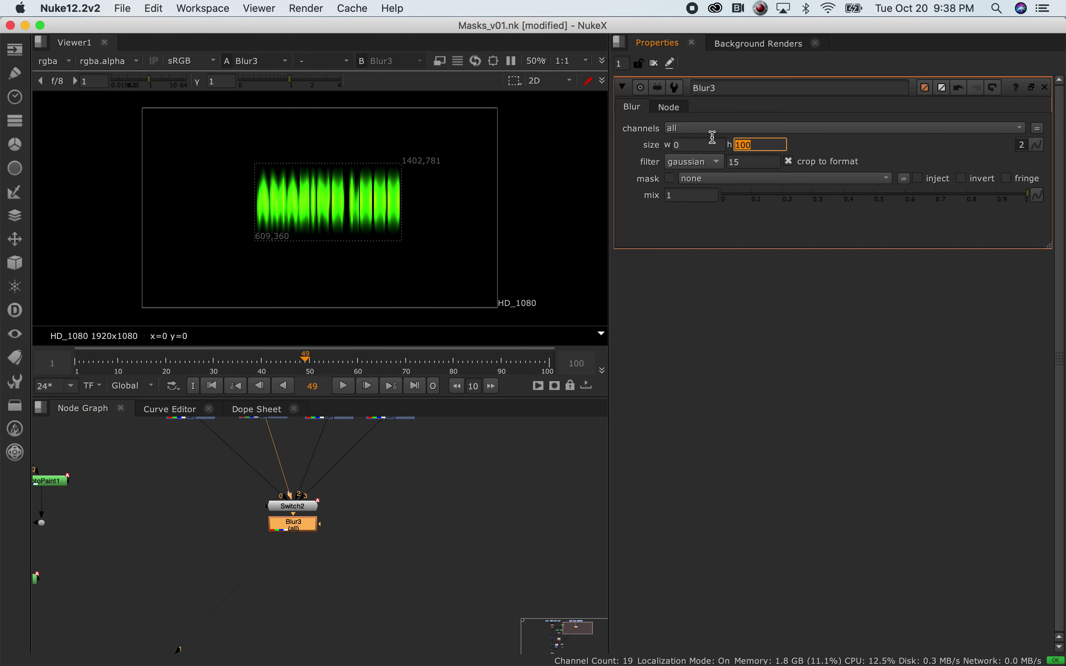
{"action": "left_click", "coordinate": [406, 524]}
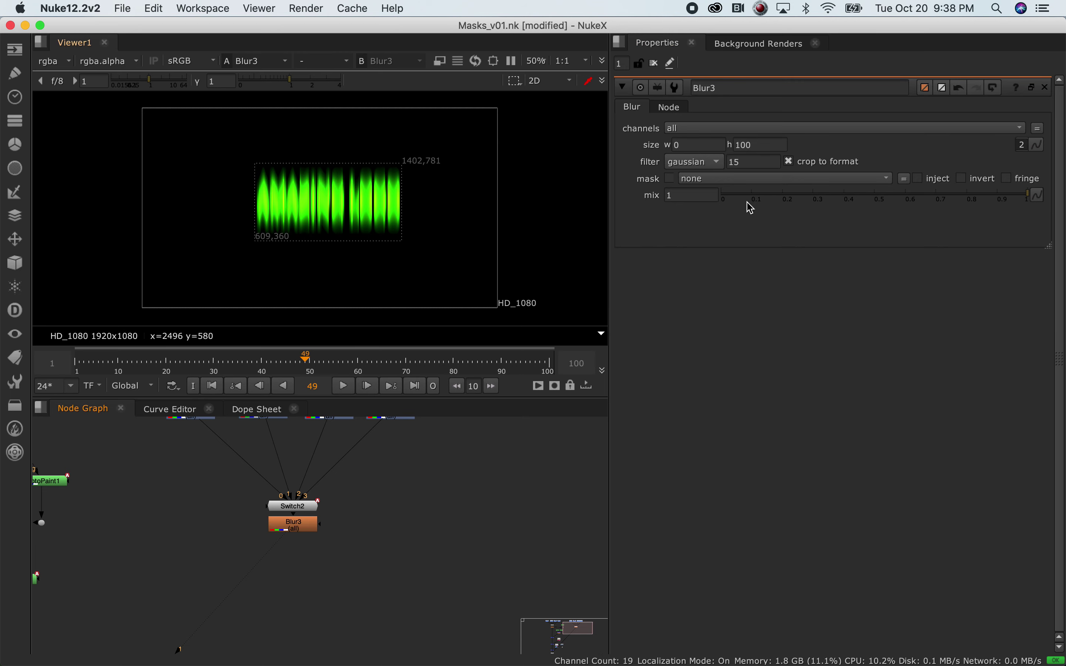
{"action": "left_click_drag", "start_coordinate": [300, 535], "coordinate": [300, 558]}
{"action": "left_click", "coordinate": [430, 530]}
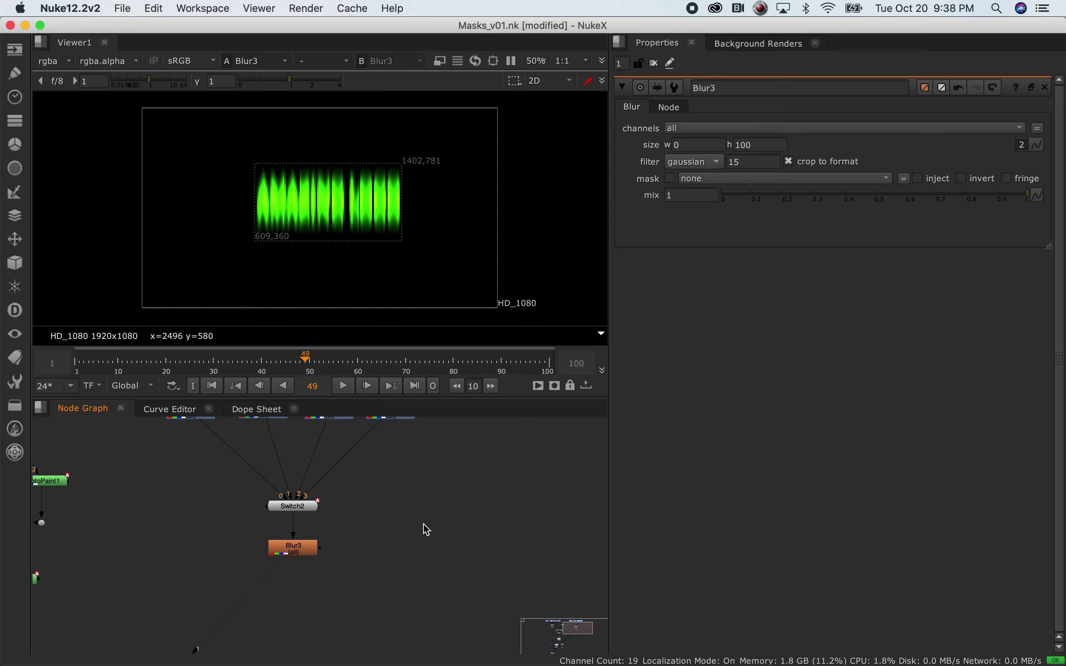
{"action": "key", "text": "Tab"}
{"action": "type", "text": "rotopaint"}
{"action": "key", "text": "Down"}
{"action": "key", "text": "Return"}
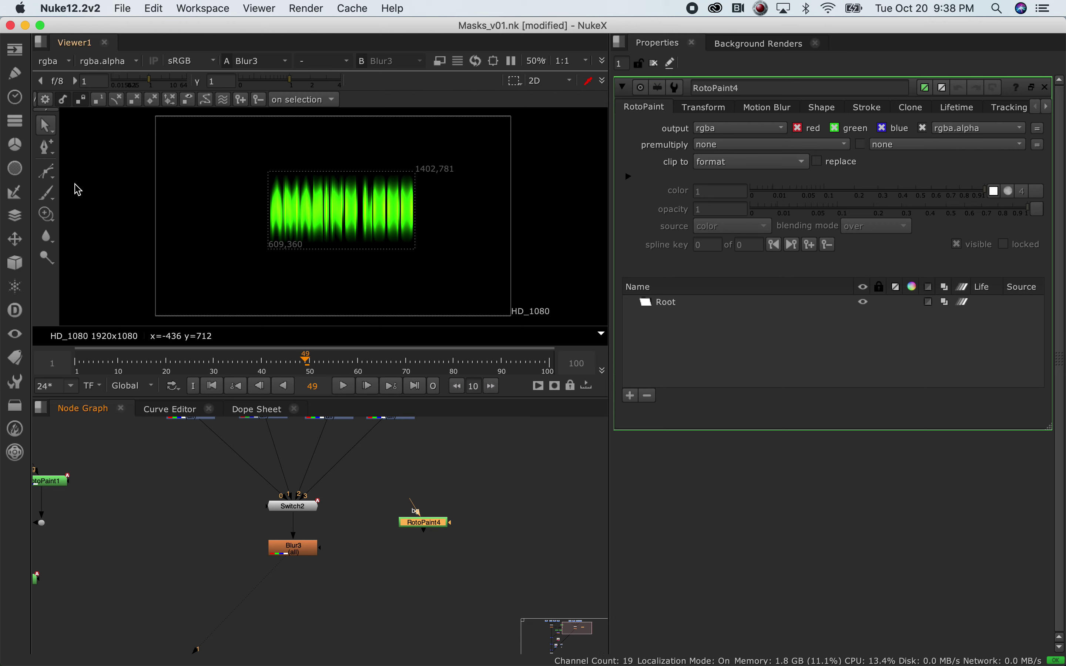
{"action": "left_click", "coordinate": [47, 173]}
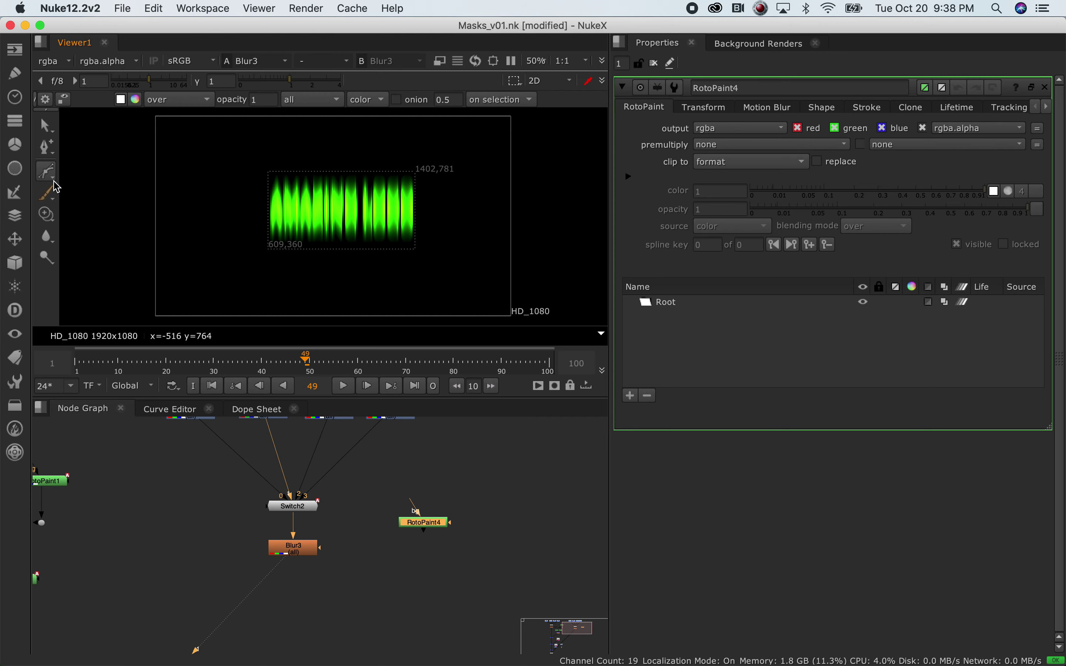
{"action": "left_click", "coordinate": [244, 154]}
{"action": "left_click", "coordinate": [242, 220]}
{"action": "left_click", "coordinate": [245, 259]}
{"action": "left_click", "coordinate": [261, 273]}
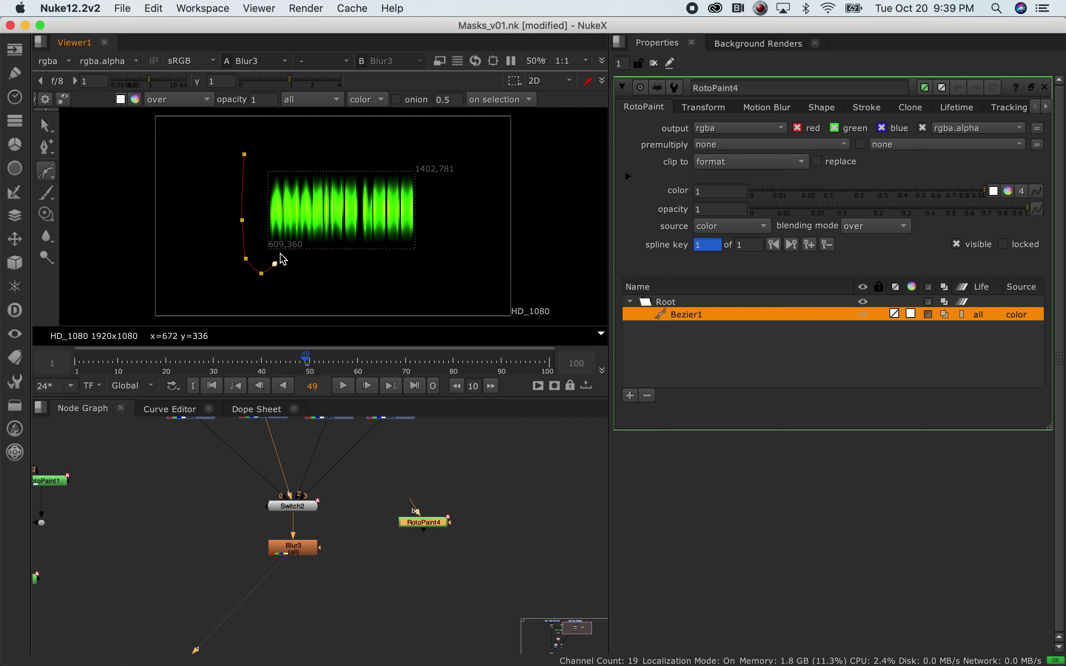
{"action": "key", "text": "super+z"}
{"action": "left_click_drag", "start_coordinate": [537, 474], "coordinate": [379, 550]}
{"action": "key", "text": "Delete"}
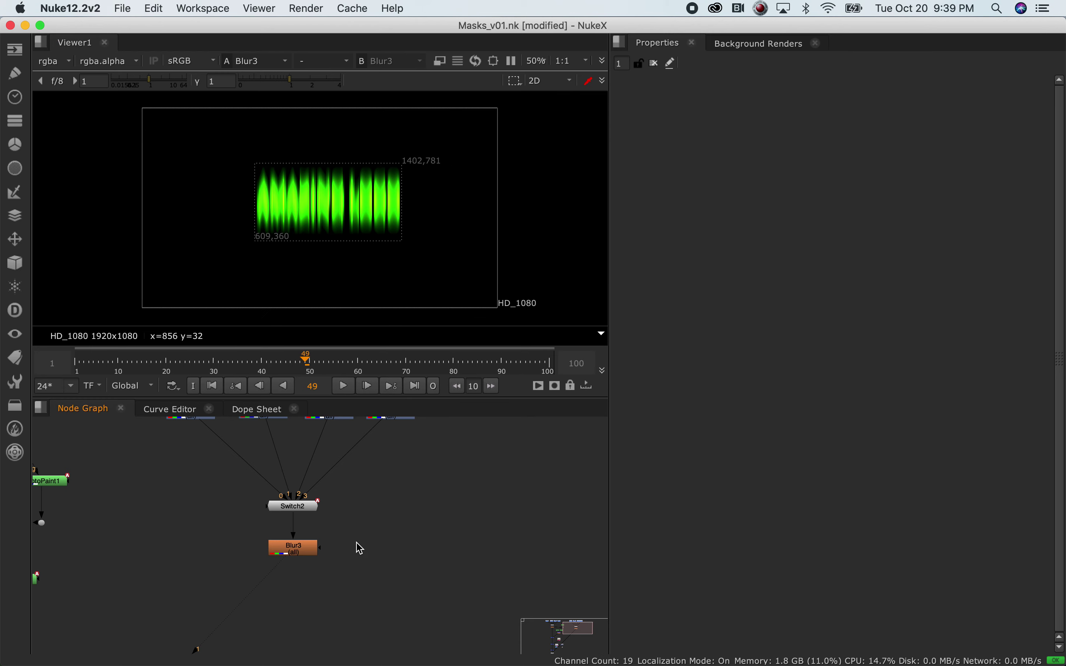
Go to frame 1 and add an unconnected RotoPaint node beside Blur3.
{"action": "left_click_drag", "start_coordinate": [101, 376], "coordinate": [78, 364]}
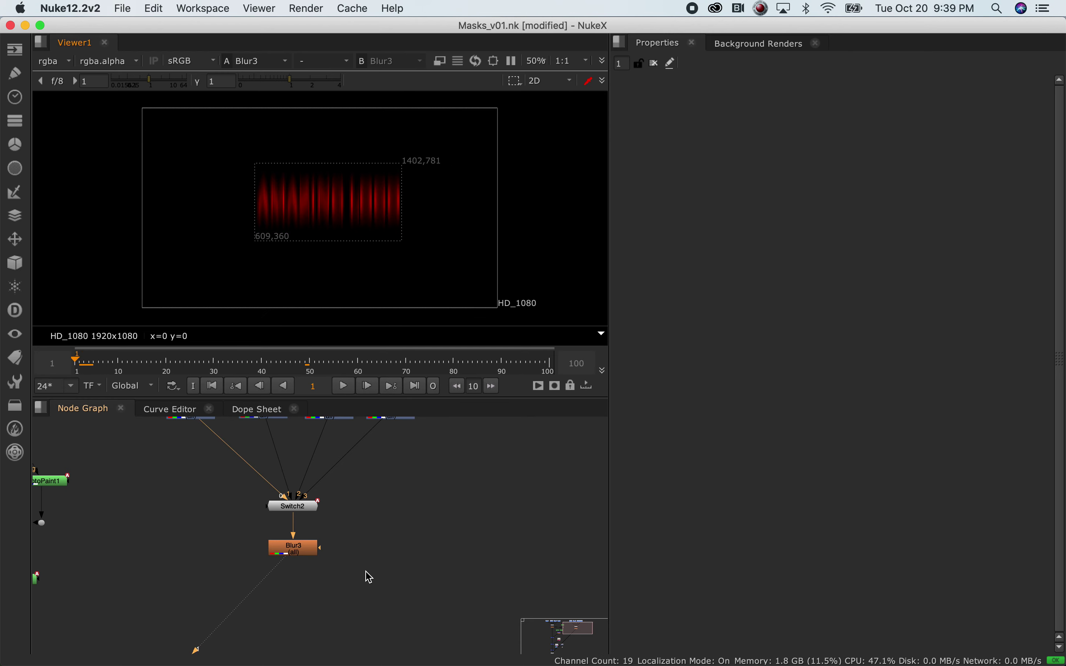
{"action": "key", "text": "Tab"}
{"action": "type", "text": "rotopaint"}
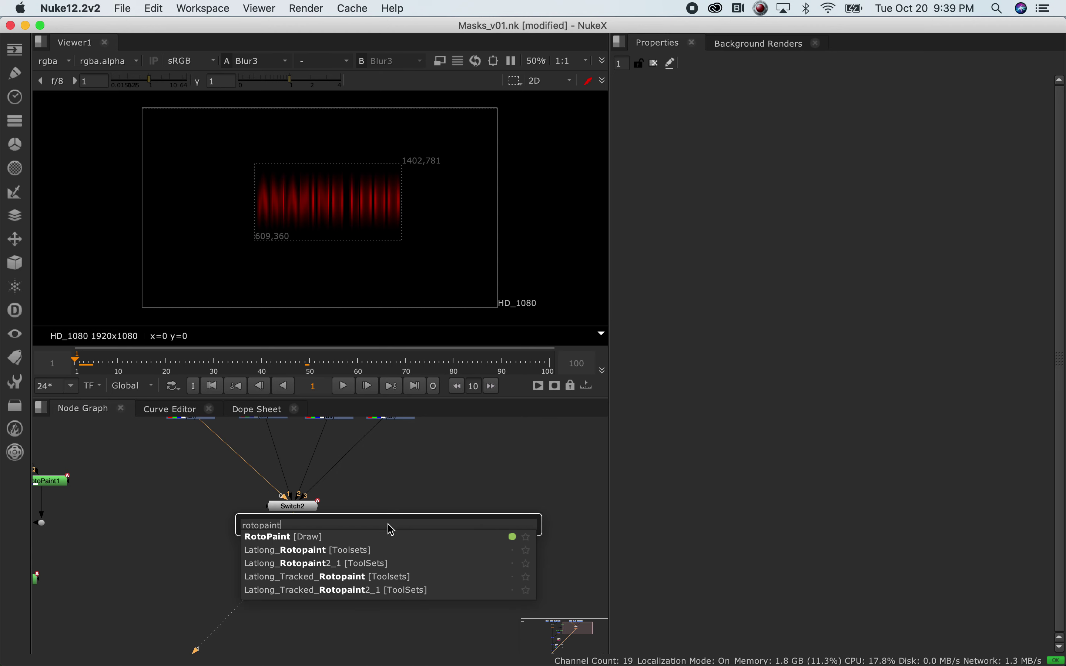
{"action": "key", "text": "Return"}
{"action": "left_click_drag", "start_coordinate": [391, 522], "coordinate": [410, 523]}
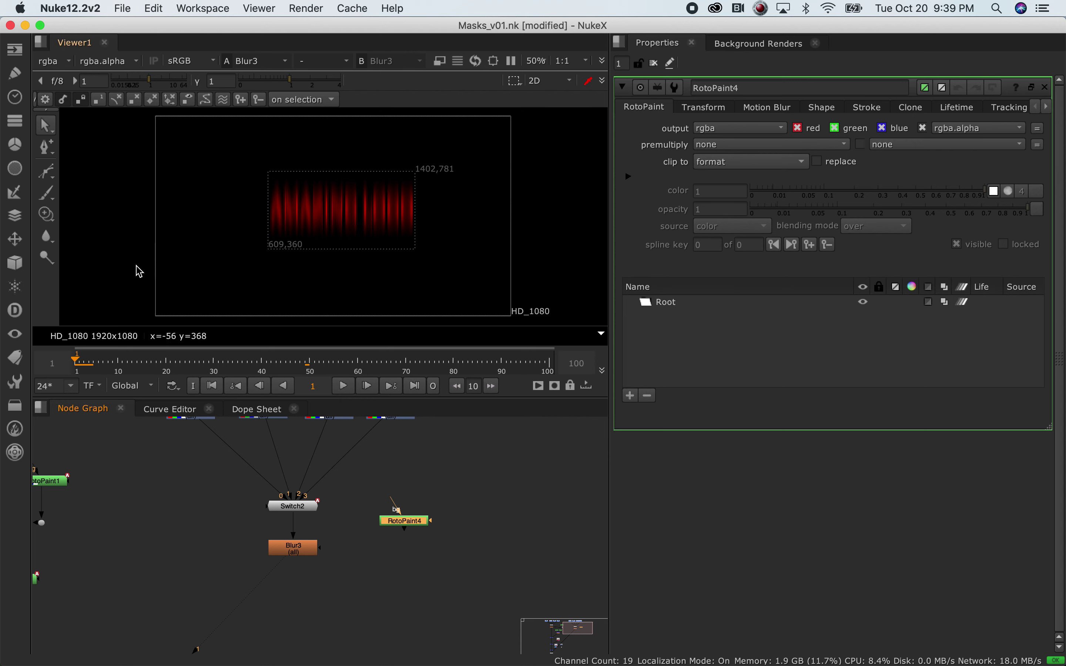
Draw a closed hook-shaped Bezier in RotoPaint4 running down the logo's left end and curving right above it.
{"action": "left_click", "coordinate": [49, 174]}
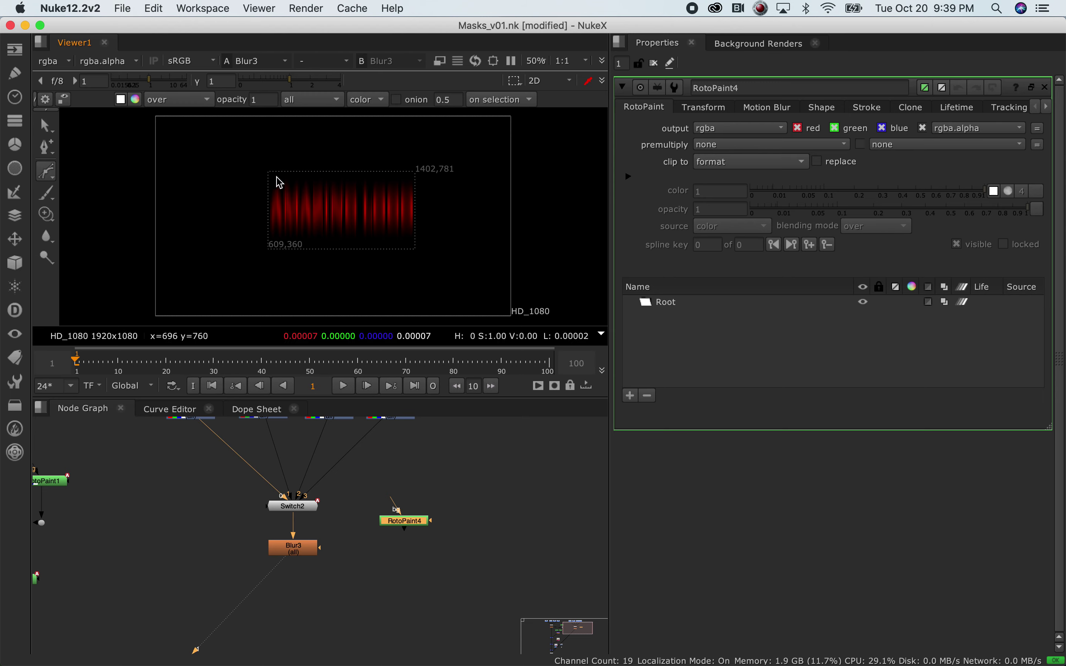
{"action": "left_click", "coordinate": [251, 157]}
{"action": "left_click", "coordinate": [245, 198]}
{"action": "left_click", "coordinate": [242, 242]}
{"action": "left_click", "coordinate": [240, 261]}
{"action": "left_click", "coordinate": [255, 268]}
{"action": "left_click", "coordinate": [275, 267]}
{"action": "left_click", "coordinate": [278, 248]}
{"action": "left_click", "coordinate": [284, 215]}
{"action": "left_click", "coordinate": [289, 178]}
{"action": "left_click", "coordinate": [290, 159]}
{"action": "left_click", "coordinate": [303, 149]}
{"action": "left_click", "coordinate": [332, 154]}
{"action": "left_click", "coordinate": [345, 142]}
{"action": "left_click", "coordinate": [303, 128]}
{"action": "left_click", "coordinate": [280, 129]}
{"action": "left_click", "coordinate": [269, 141]}
{"action": "left_click", "coordinate": [251, 156]}
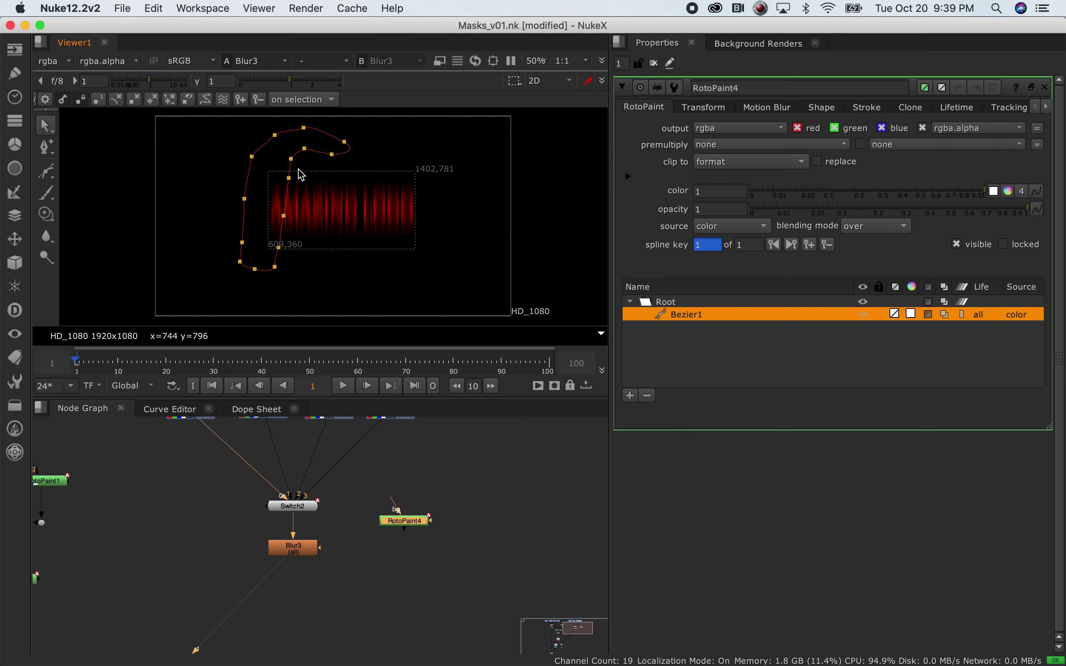
Pull a point on the Bezier's inner edge across to about the middle of the logo and view RotoPaint4's output.
{"action": "left_click_drag", "start_coordinate": [290, 178], "coordinate": [355, 215]}
{"action": "left_click_drag", "start_coordinate": [405, 524], "coordinate": [411, 529]}
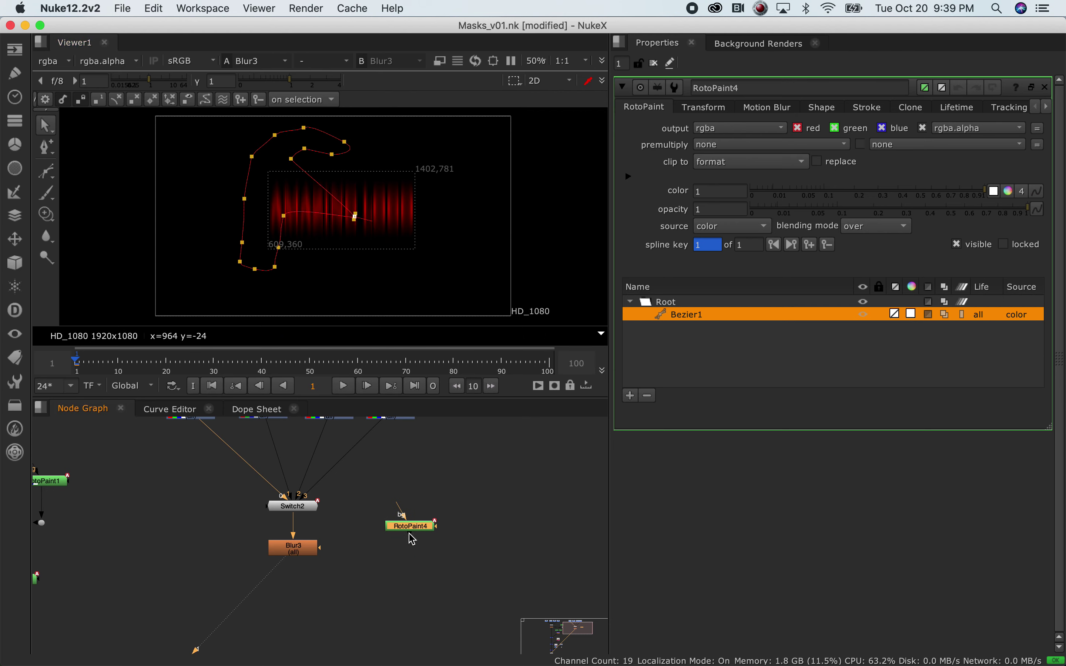
{"action": "key", "text": "1"}
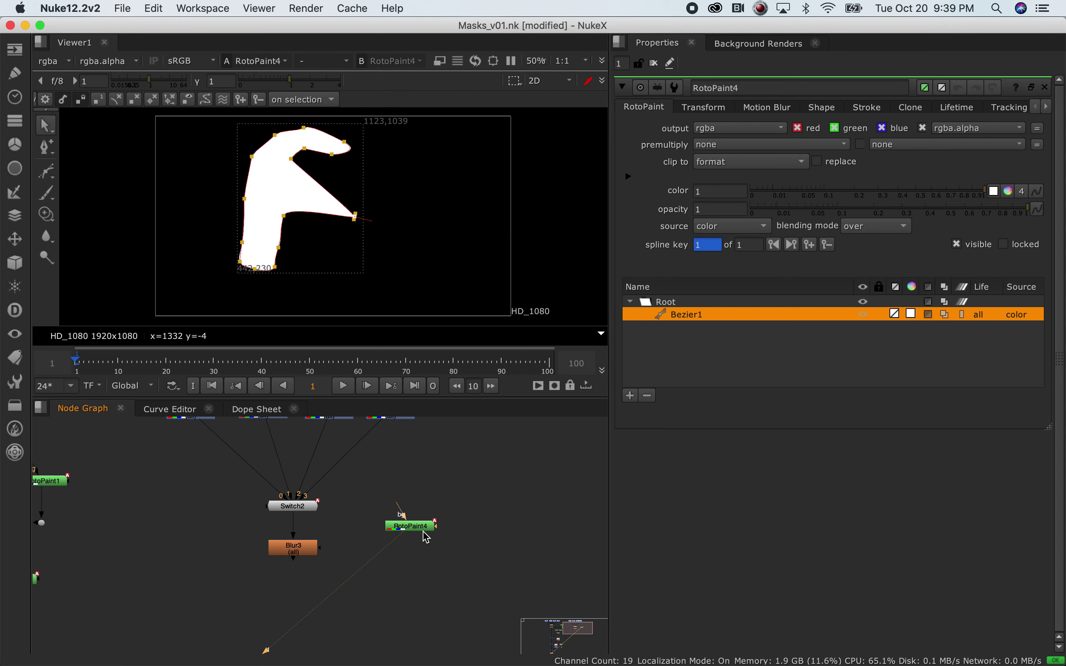
View Blur3's output and get a closer view of its mask input beside RotoPaint4.
{"action": "left_click", "coordinate": [295, 555]}
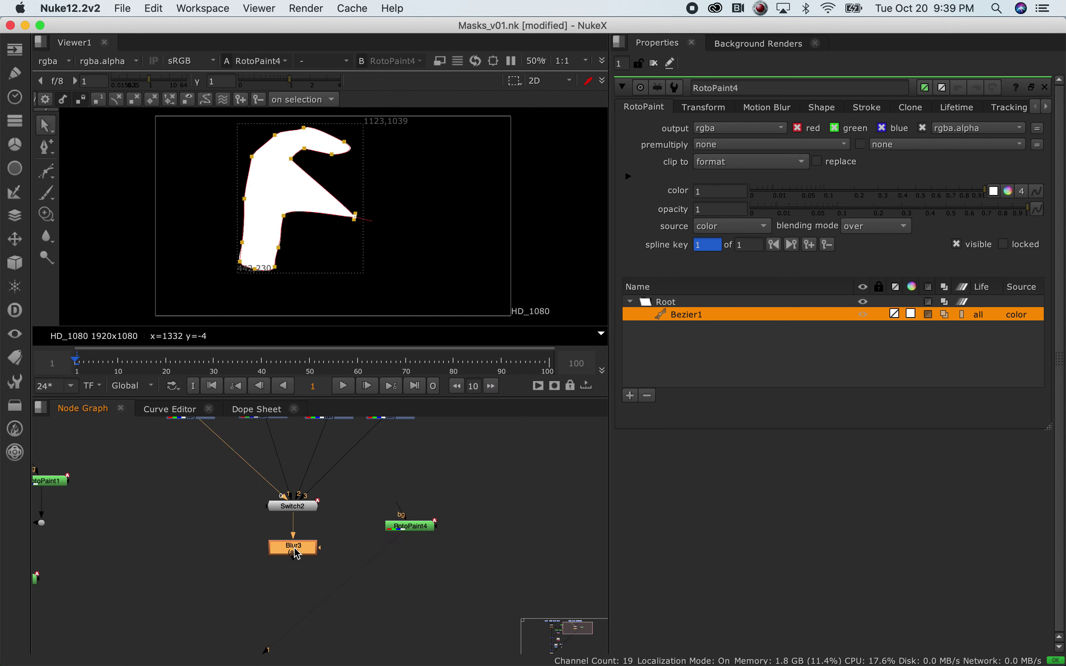
{"action": "key", "text": "1"}
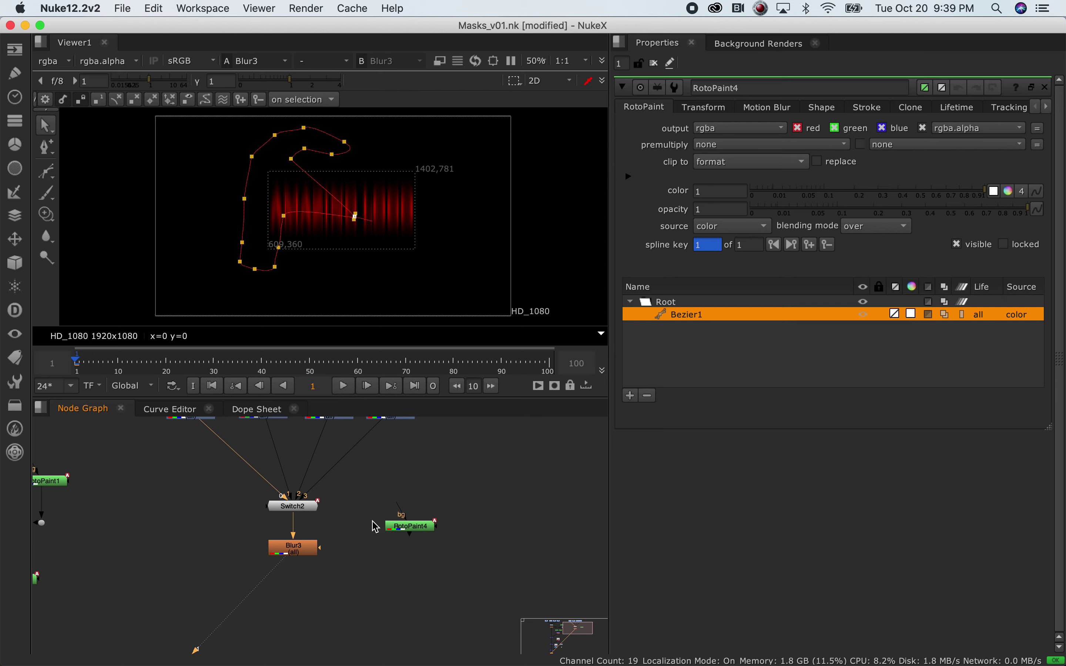
{"action": "left_click", "coordinate": [411, 527]}
{"action": "scroll", "coordinate": [335, 554], "scroll_direction": "up", "scroll_amount": 5}
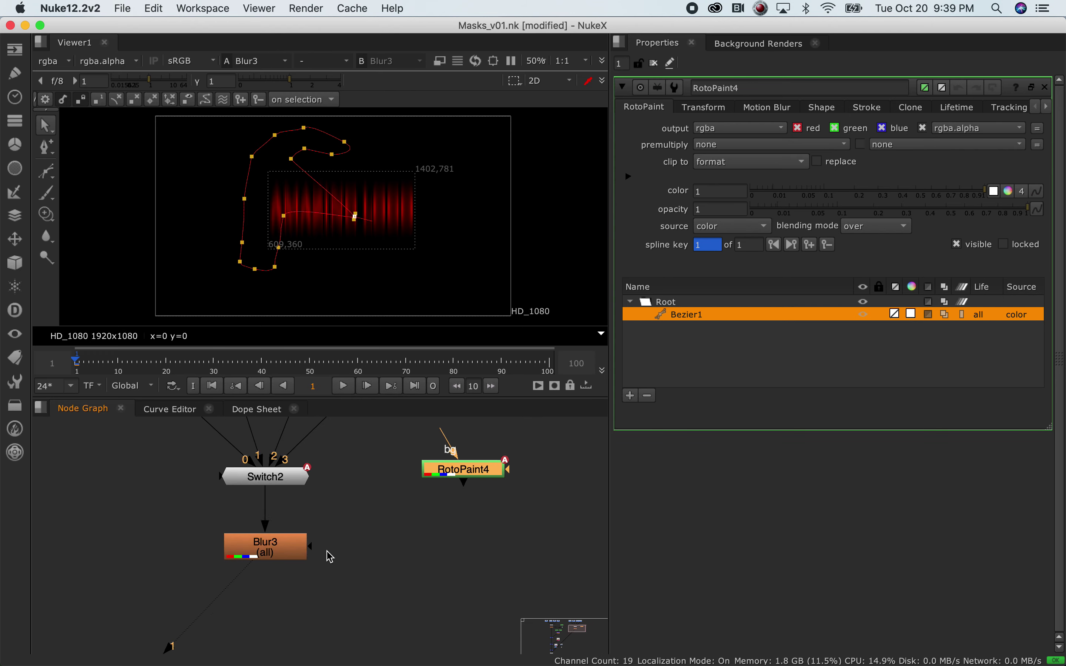
{"action": "left_click_drag", "start_coordinate": [309, 554], "coordinate": [352, 551]}
{"action": "scroll", "coordinate": [308, 555], "scroll_direction": "up", "scroll_amount": 4}
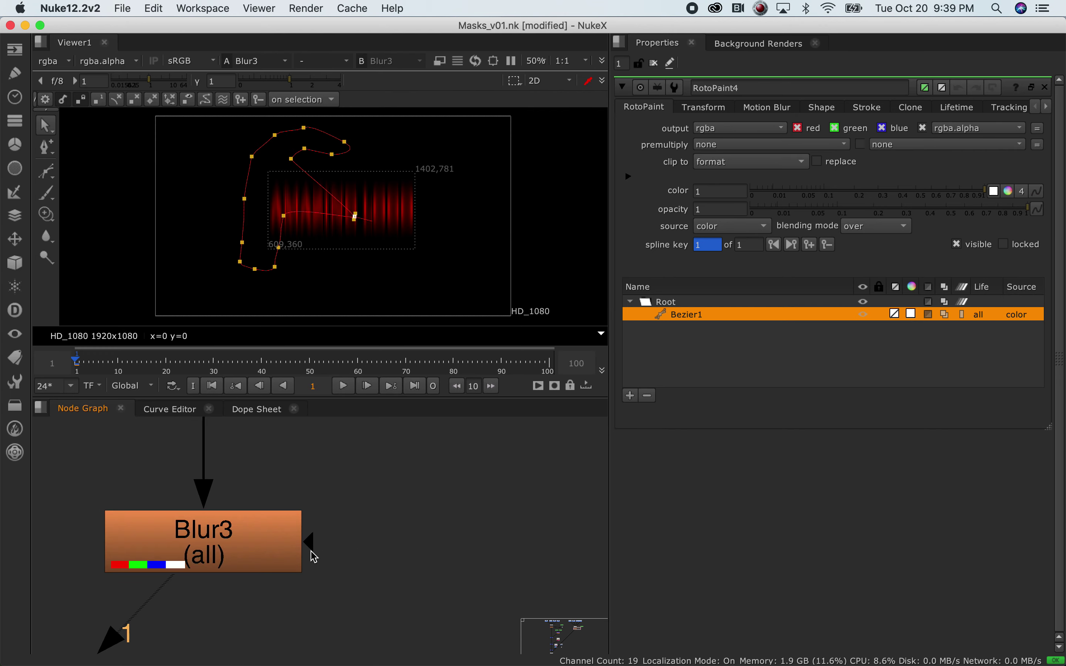
Examine how masks are connected in the original node tree, compared with the new Switch2 and Blur3 branch.
{"action": "scroll", "coordinate": [272, 561], "scroll_direction": "down", "scroll_amount": 4}
{"action": "middle_click_drag", "start_coordinate": [166, 535], "coordinate": [278, 633]}
{"action": "scroll", "coordinate": [174, 579], "scroll_direction": "down", "scroll_amount": 4}
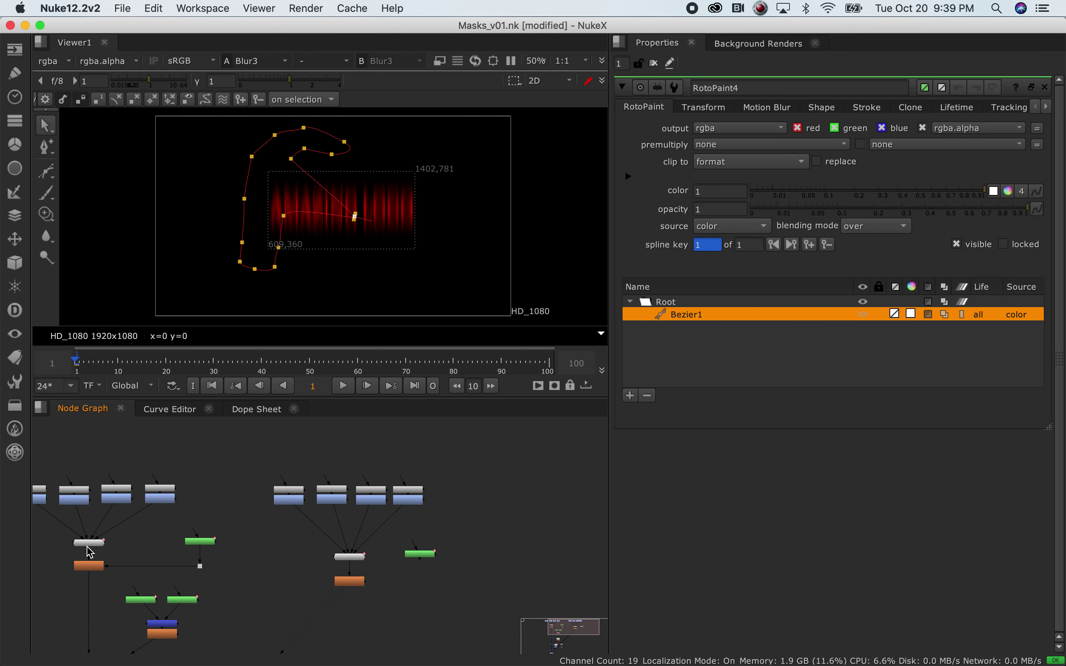
{"action": "middle_click_drag", "start_coordinate": [99, 570], "coordinate": [147, 436]}
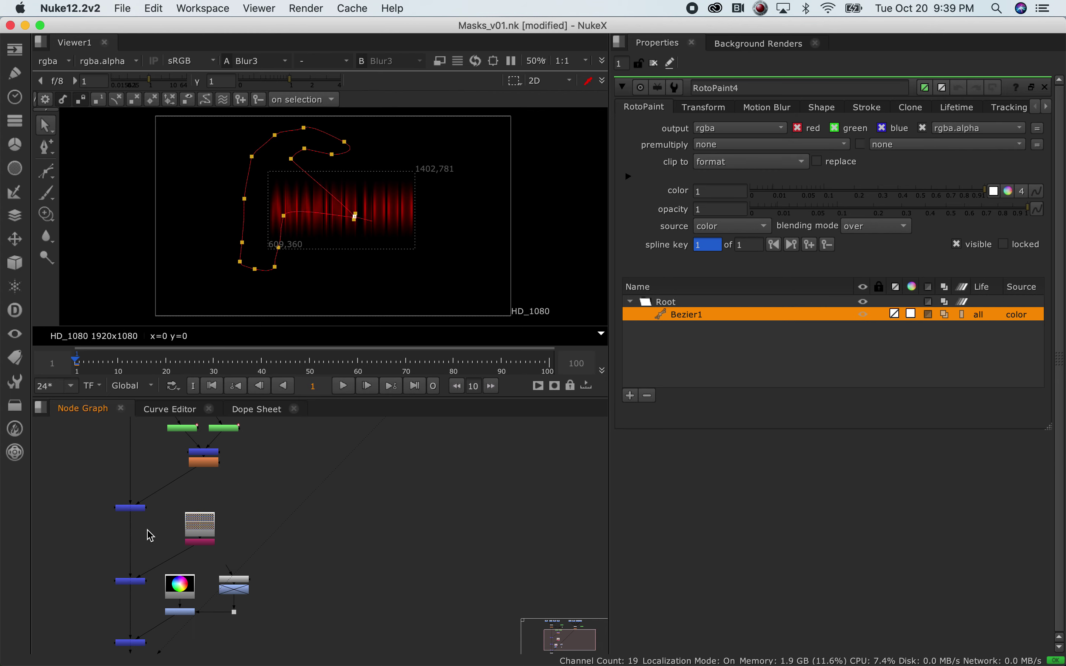
{"action": "scroll", "coordinate": [150, 535], "scroll_direction": "up", "scroll_amount": 4}
{"action": "scroll", "coordinate": [428, 500], "scroll_direction": "down", "scroll_amount": 3}
{"action": "middle_click_drag", "start_coordinate": [429, 500], "coordinate": [242, 590]}
{"action": "scroll", "coordinate": [173, 642], "scroll_direction": "up", "scroll_amount": 6}
{"action": "left_click_drag", "start_coordinate": [369, 477], "coordinate": [468, 485]}
{"action": "scroll", "coordinate": [486, 507], "scroll_direction": "down", "scroll_amount": 3}
{"action": "middle_click_drag", "start_coordinate": [486, 507], "coordinate": [392, 578]}
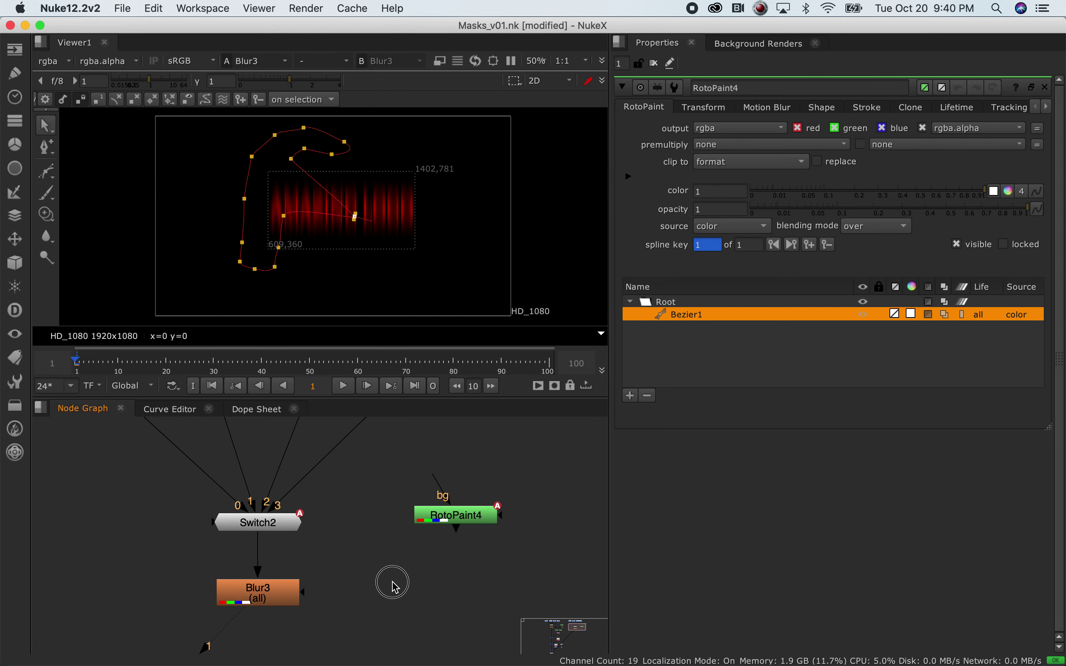
Connect Blur3's mask input to RotoPaint4 and route the connection through a Dot directly below RotoPaint4, level with Blur3.
{"action": "left_click_drag", "start_coordinate": [302, 595], "coordinate": [472, 525]}
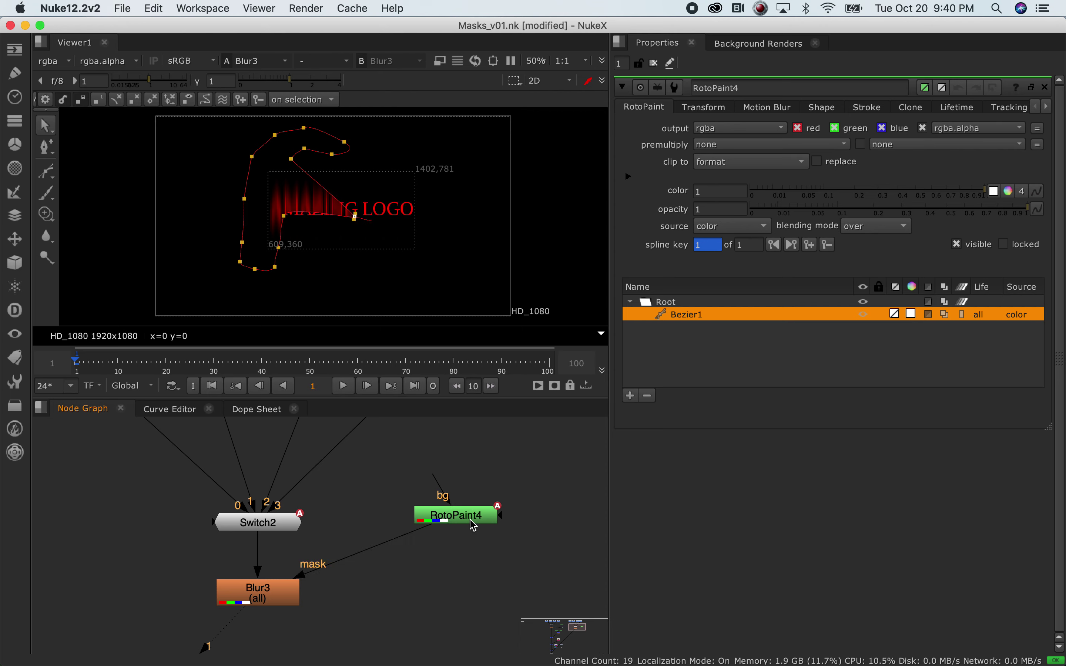
{"action": "key", "text": "ctrl"}
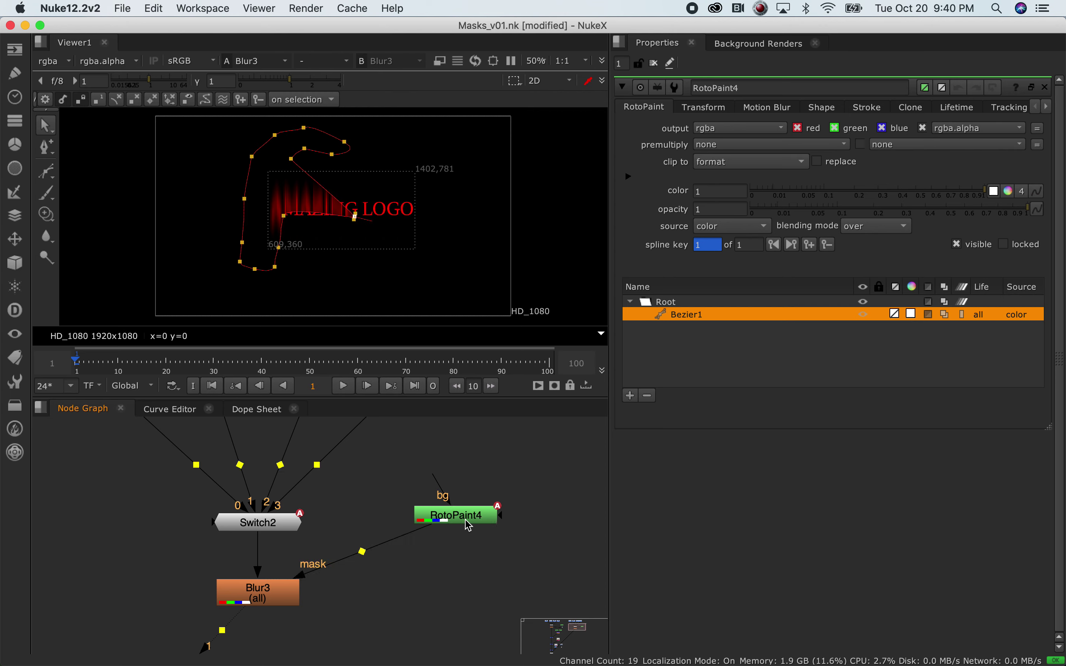
{"action": "left_click_drag", "start_coordinate": [371, 557], "coordinate": [461, 592], "text": "ctrl"}
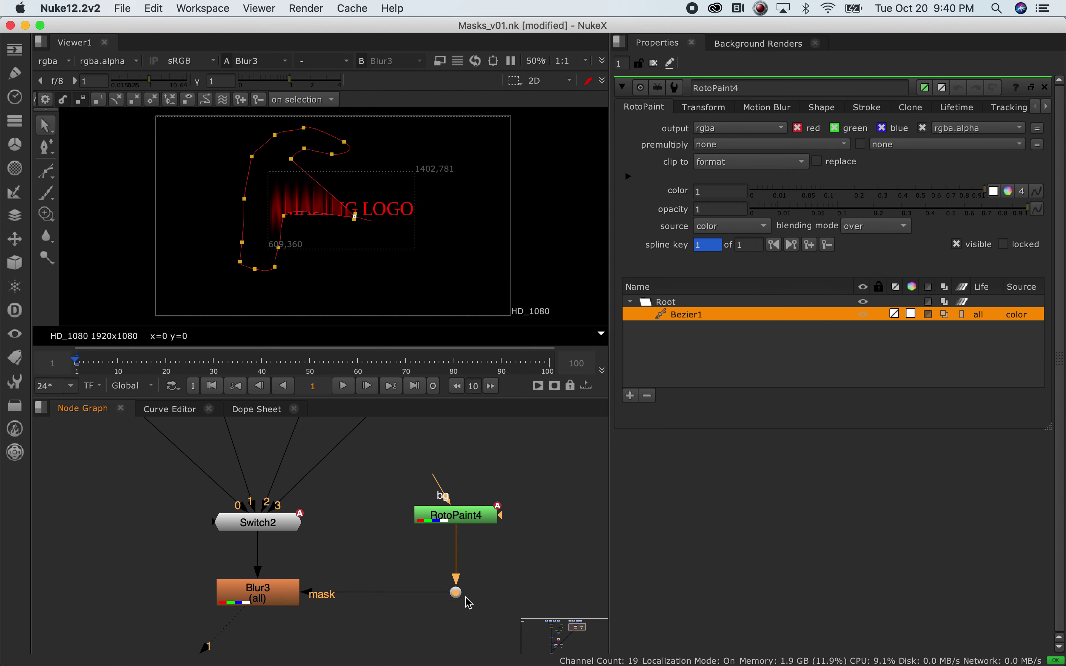
{"action": "scroll", "coordinate": [461, 594], "scroll_direction": "down", "scroll_amount": 3}
{"action": "scroll", "coordinate": [460, 599], "scroll_direction": "up", "scroll_amount": 2}
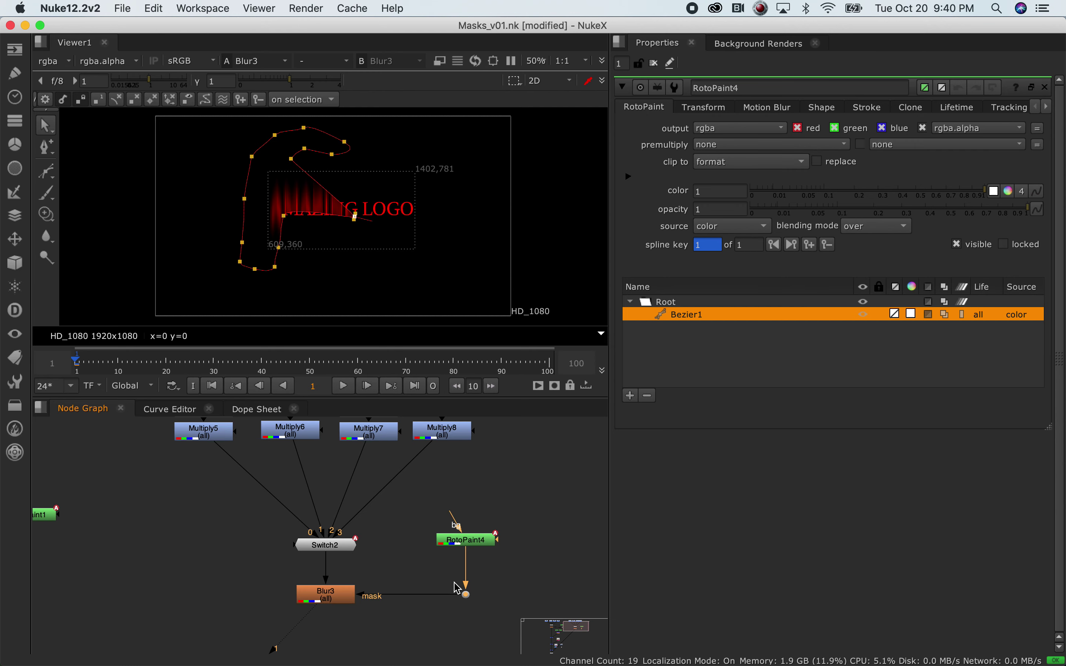
Compare the masked vertical blur on the logo with RotoPaint4's own output, ending on Blur3's output.
{"action": "left_click", "coordinate": [468, 544]}
{"action": "scroll", "coordinate": [320, 217], "scroll_direction": "up", "scroll_amount": 2}
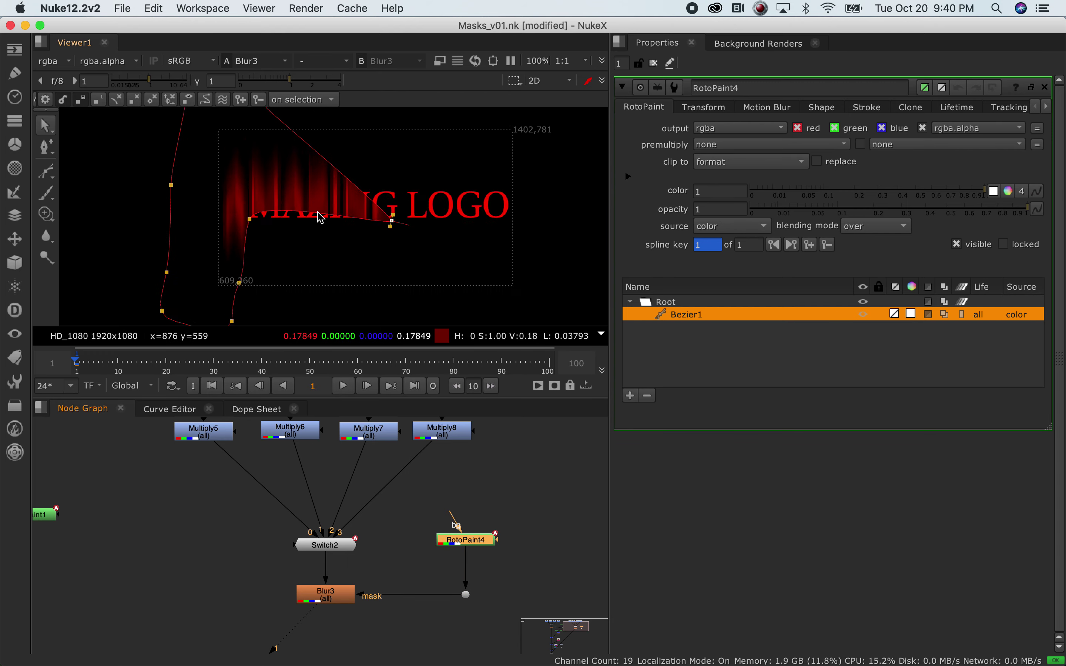
{"action": "scroll", "coordinate": [320, 217], "scroll_direction": "up", "scroll_amount": 1}
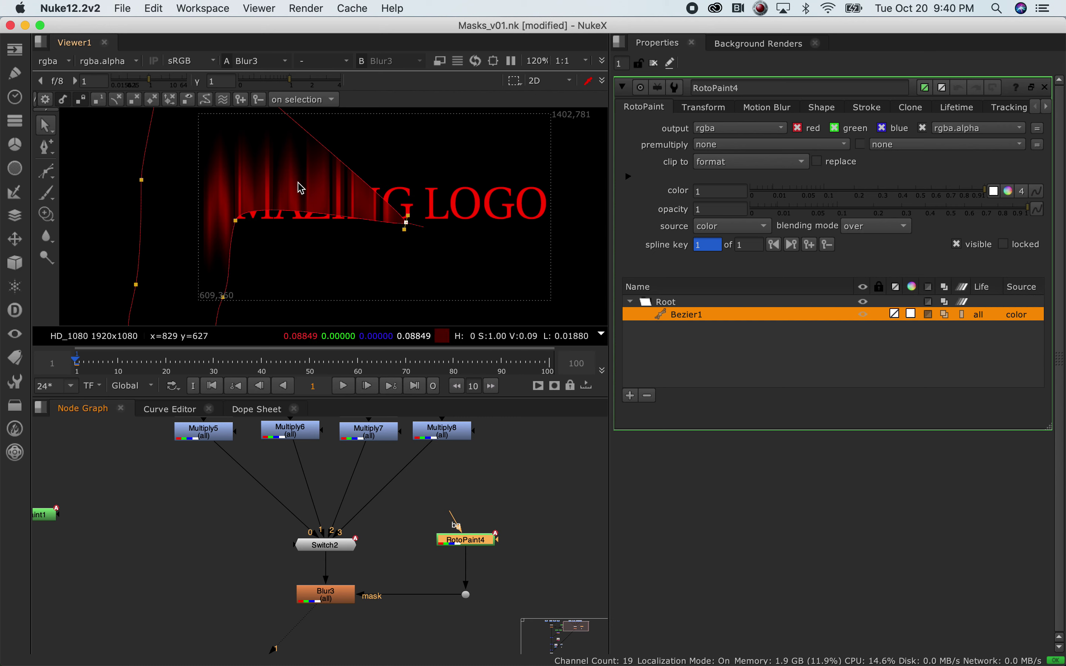
{"action": "left_click", "coordinate": [336, 600]}
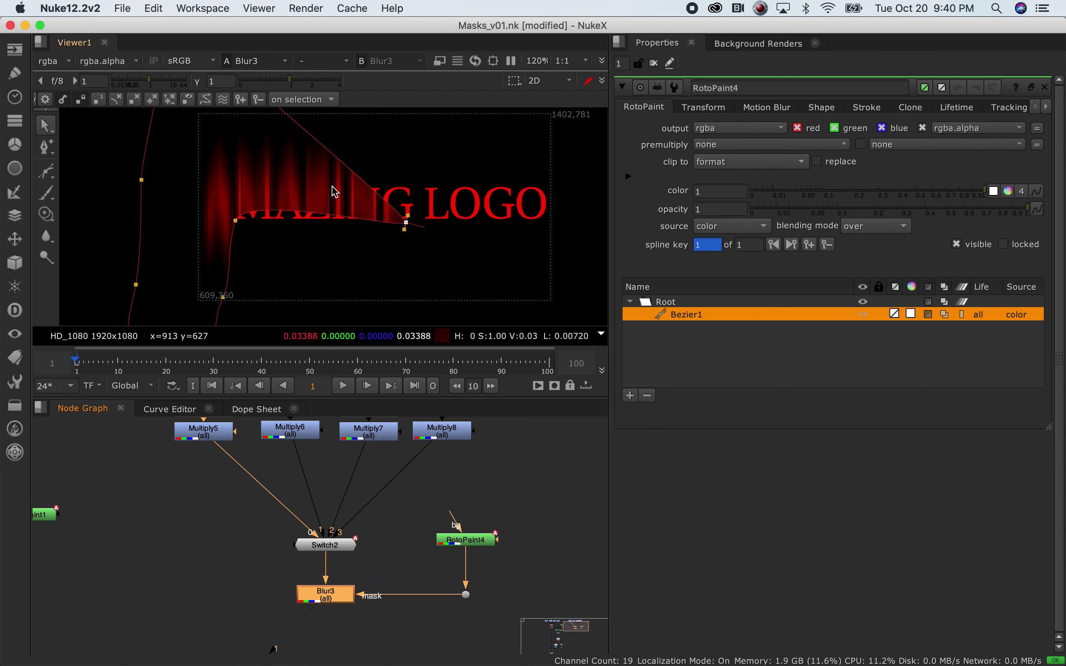
{"action": "scroll", "coordinate": [359, 202], "scroll_direction": "down", "scroll_amount": 2}
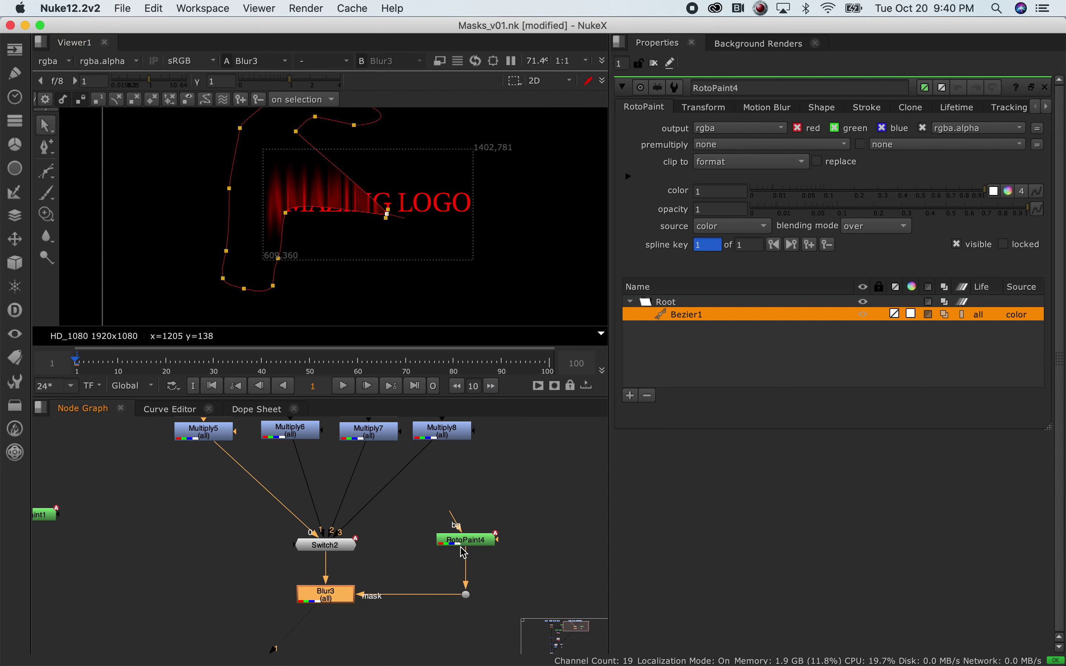
{"action": "left_click", "coordinate": [477, 543]}
{"action": "key", "text": "1"}
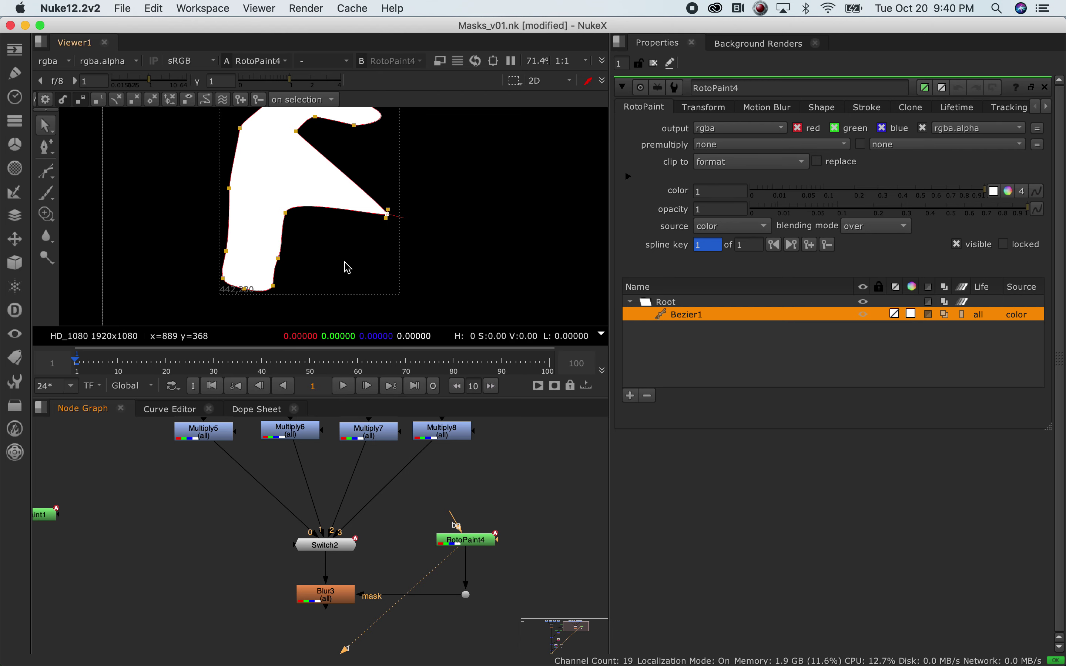
{"action": "left_click", "coordinate": [339, 595]}
{"action": "key", "text": "1"}
Insert a Blur node between RotoPaint4 and its Dot and set its size to 59 to soften the mask edge.
{"action": "left_click_drag", "start_coordinate": [470, 552], "coordinate": [474, 537]}
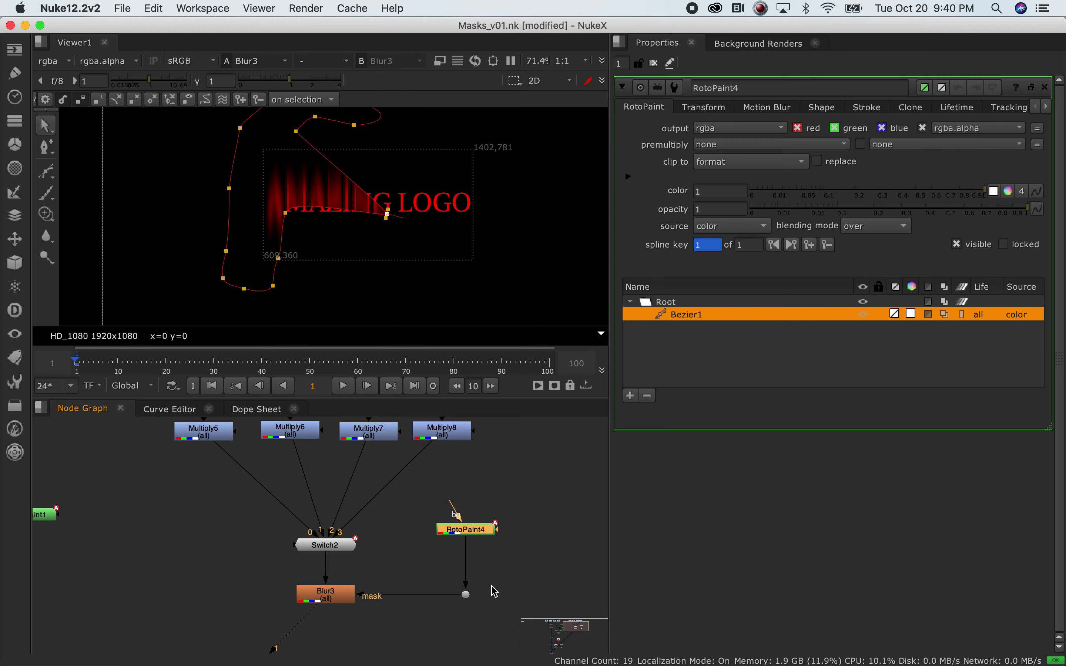
{"action": "key", "text": "Tab"}
{"action": "type", "text": "blur"}
{"action": "key", "text": "Return"}
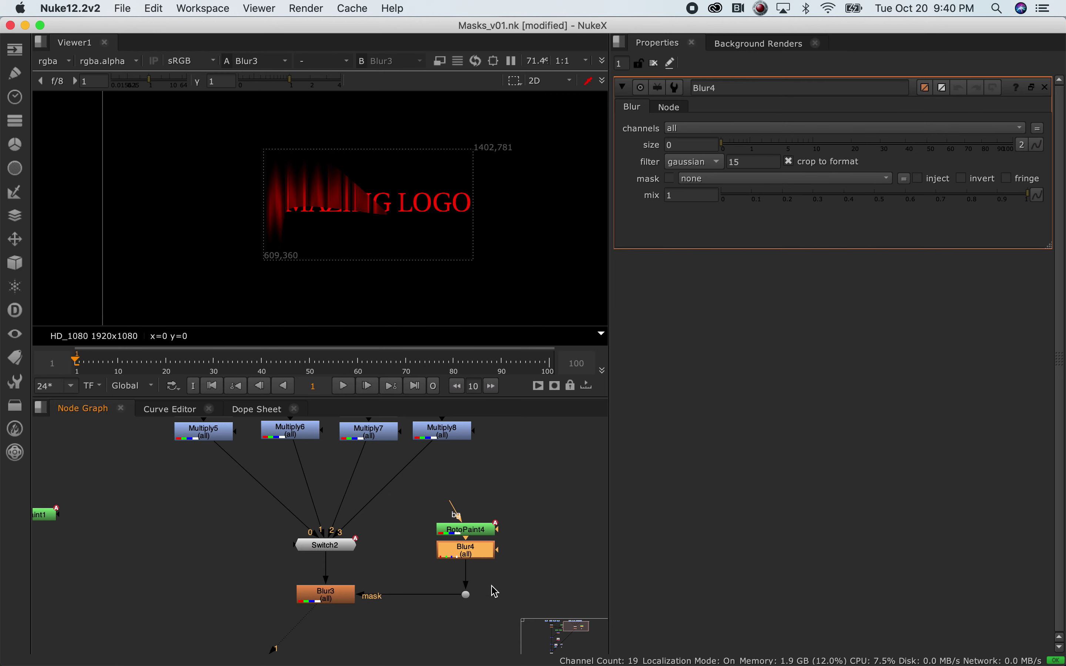
{"action": "scroll", "coordinate": [328, 217], "scroll_direction": "up", "scroll_amount": 3}
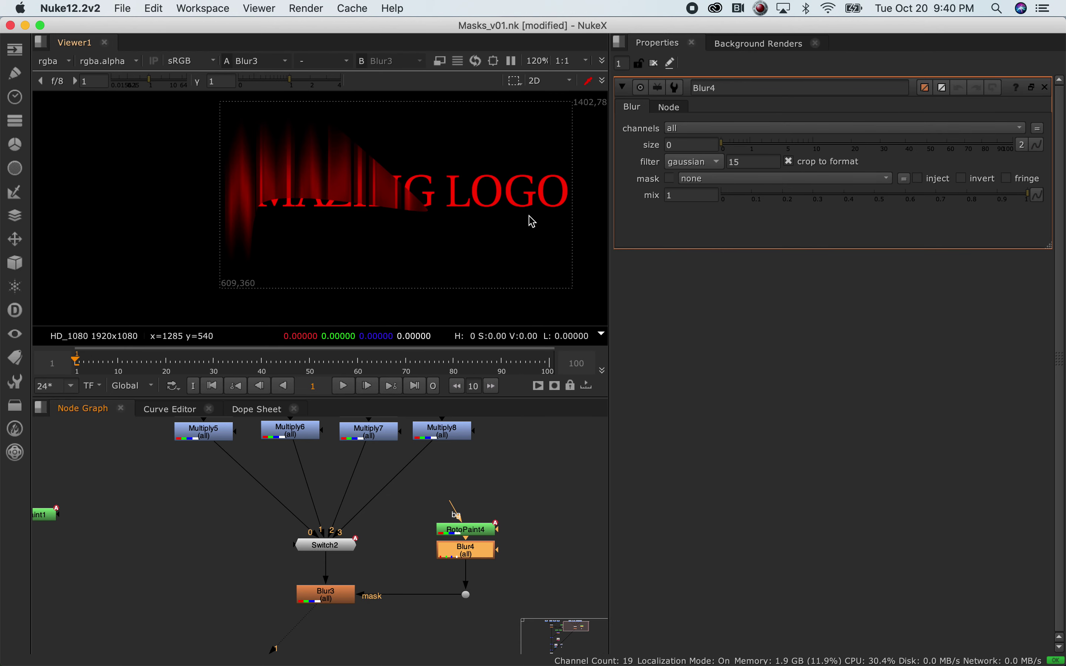
{"action": "left_click_drag", "start_coordinate": [723, 146], "coordinate": [945, 142]}
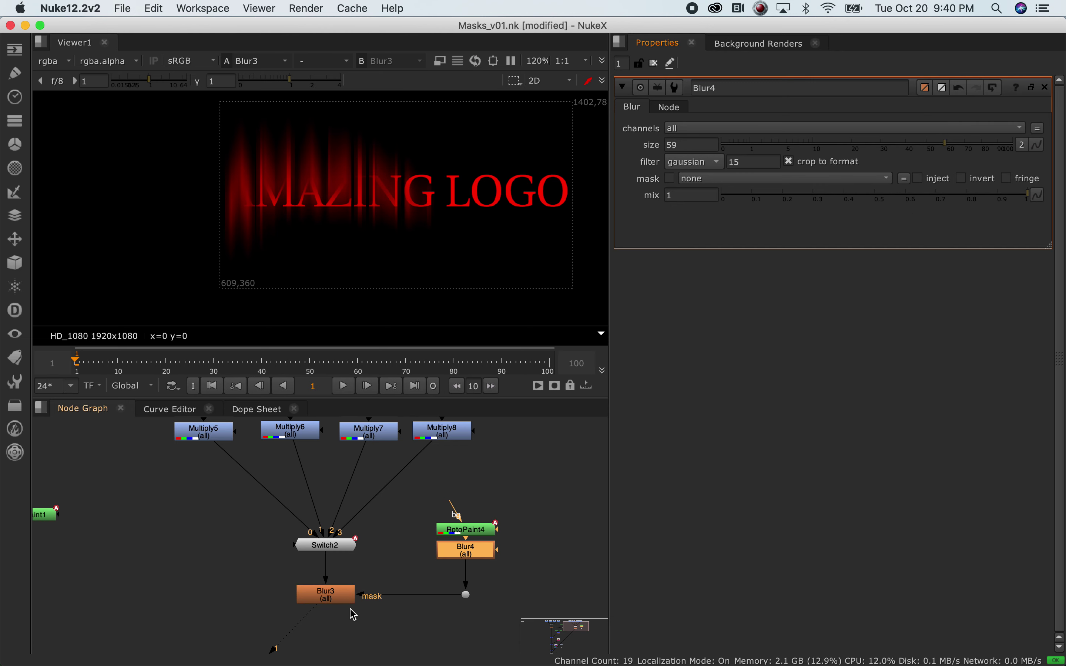
At frame 50, reshape RotoPaint4's Bezier by pulling three inner-edge points beyond the logo's right end so it encloses the whole logo.
{"action": "scroll", "coordinate": [351, 610], "scroll_direction": "down", "scroll_amount": 5}
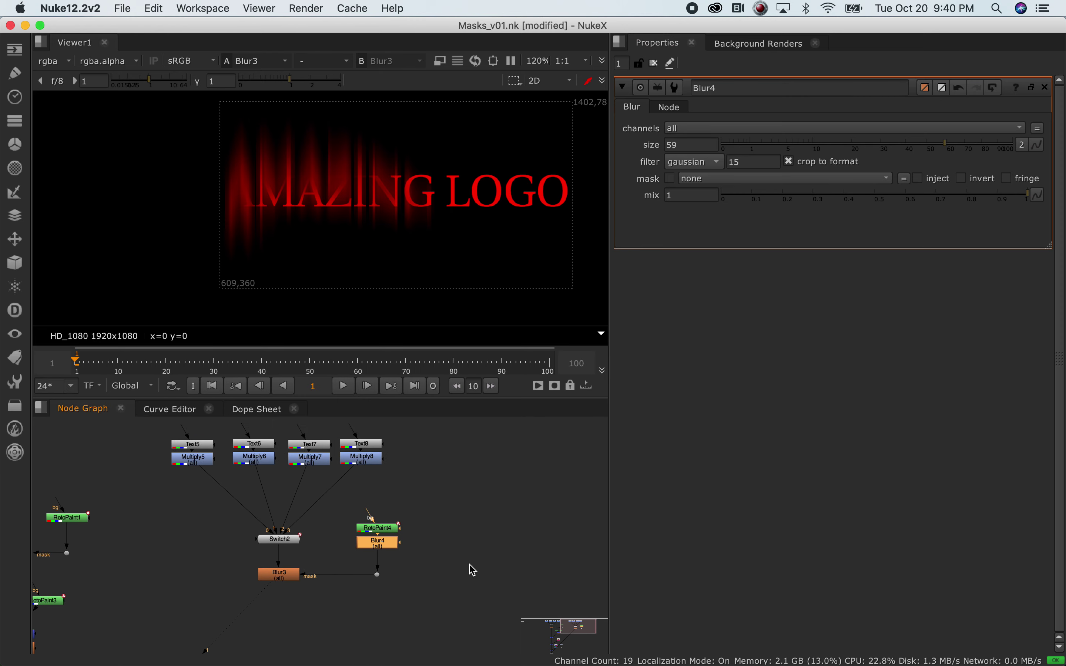
{"action": "double_click", "coordinate": [377, 528]}
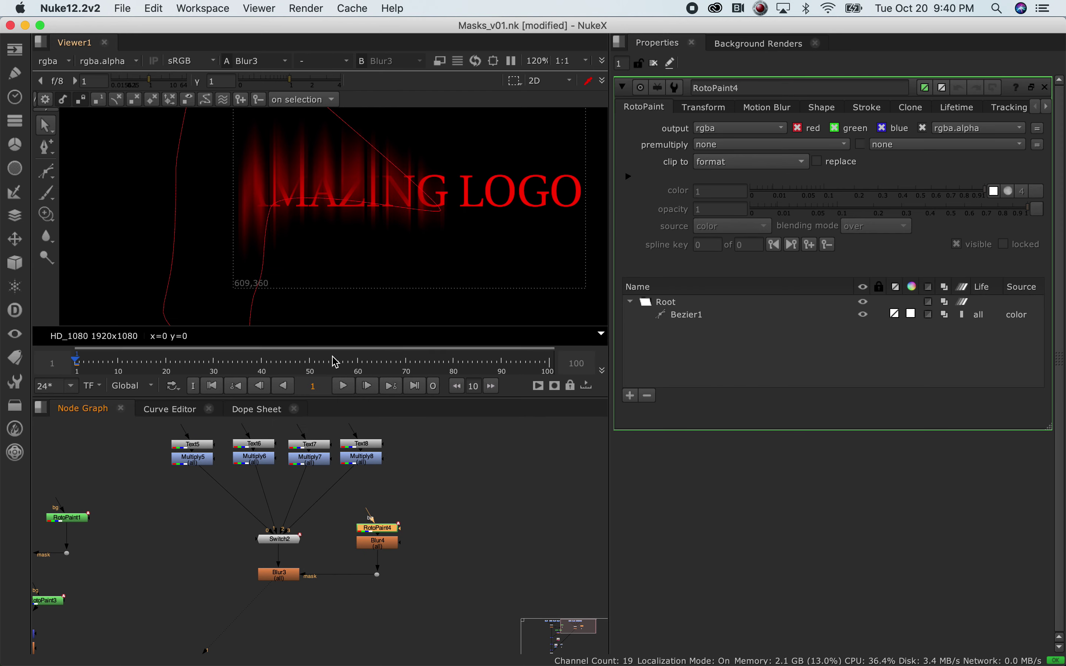
{"action": "scroll", "coordinate": [354, 309], "scroll_direction": "down", "scroll_amount": 5}
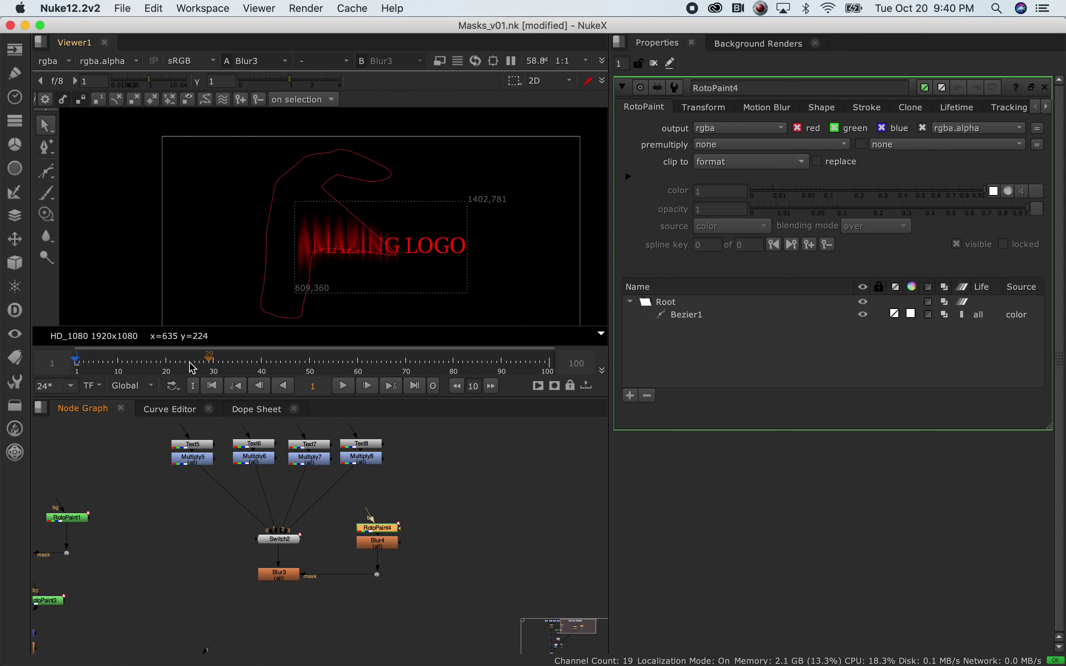
{"action": "left_click", "coordinate": [309, 362]}
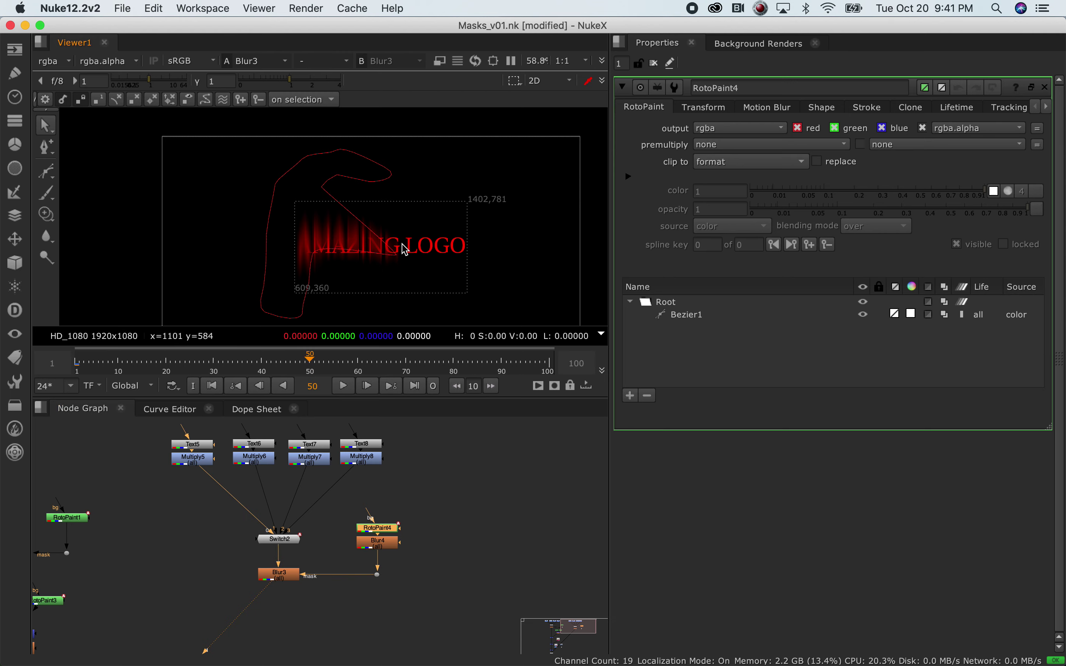
{"action": "left_click_drag", "start_coordinate": [443, 146], "coordinate": [230, 320]}
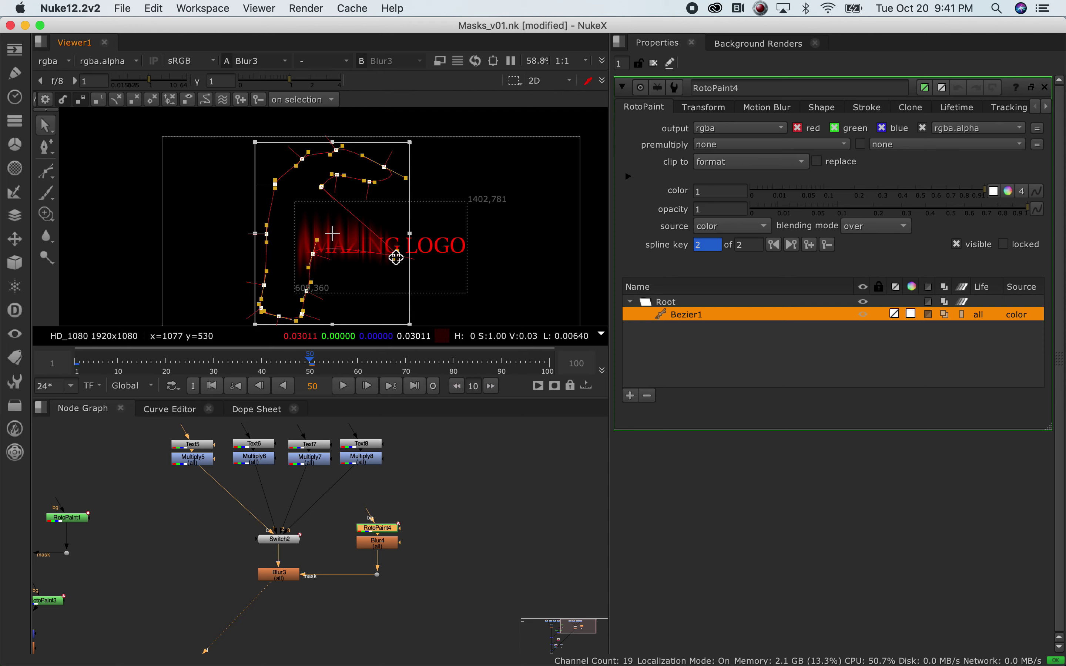
{"action": "left_click", "coordinate": [458, 289]}
{"action": "left_click_drag", "start_coordinate": [396, 261], "coordinate": [563, 278]}
{"action": "left_click_drag", "start_coordinate": [311, 257], "coordinate": [493, 301]}
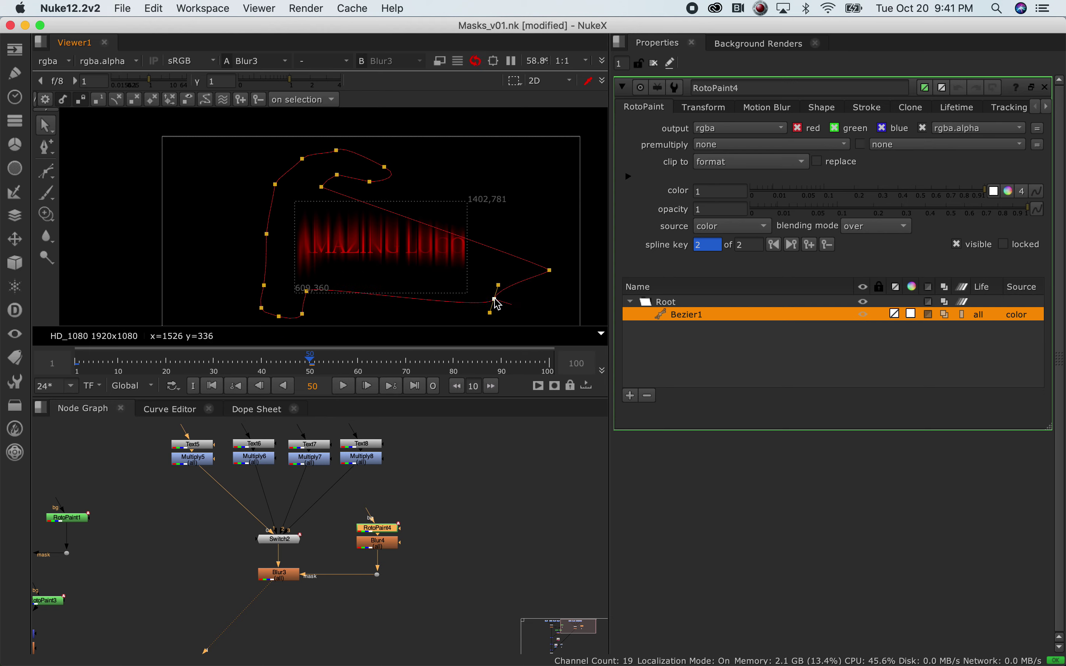
{"action": "left_click_drag", "start_coordinate": [321, 187], "coordinate": [456, 171]}
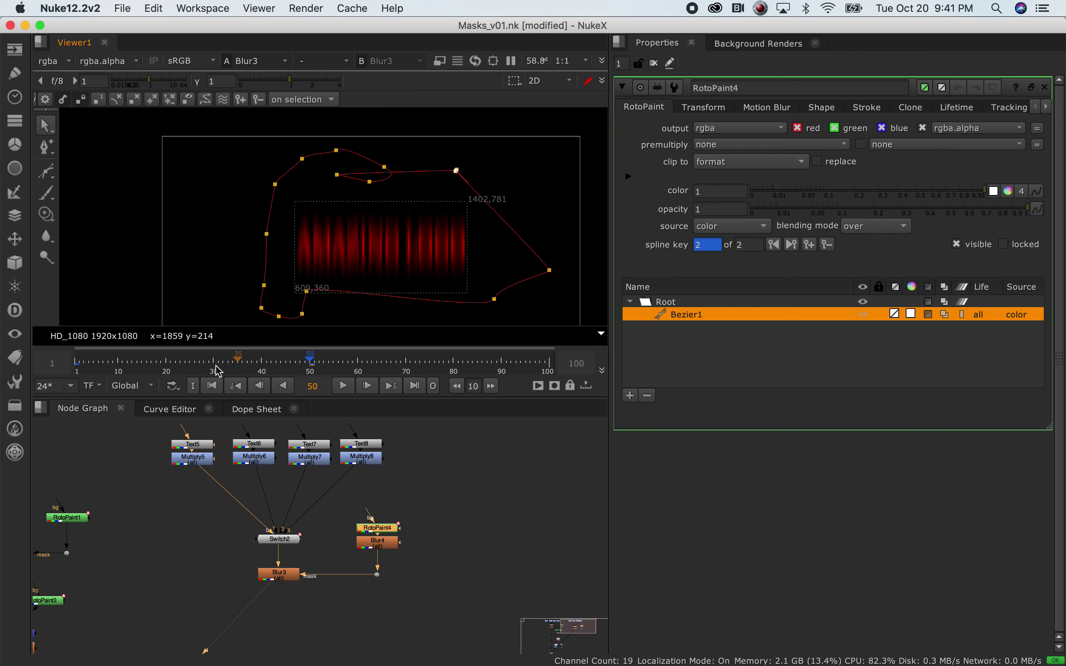
At frame 100, raise four points on the Bezier's lower edge so it crosses the logo diagonally and covers only its upper right.
{"action": "left_click", "coordinate": [549, 364]}
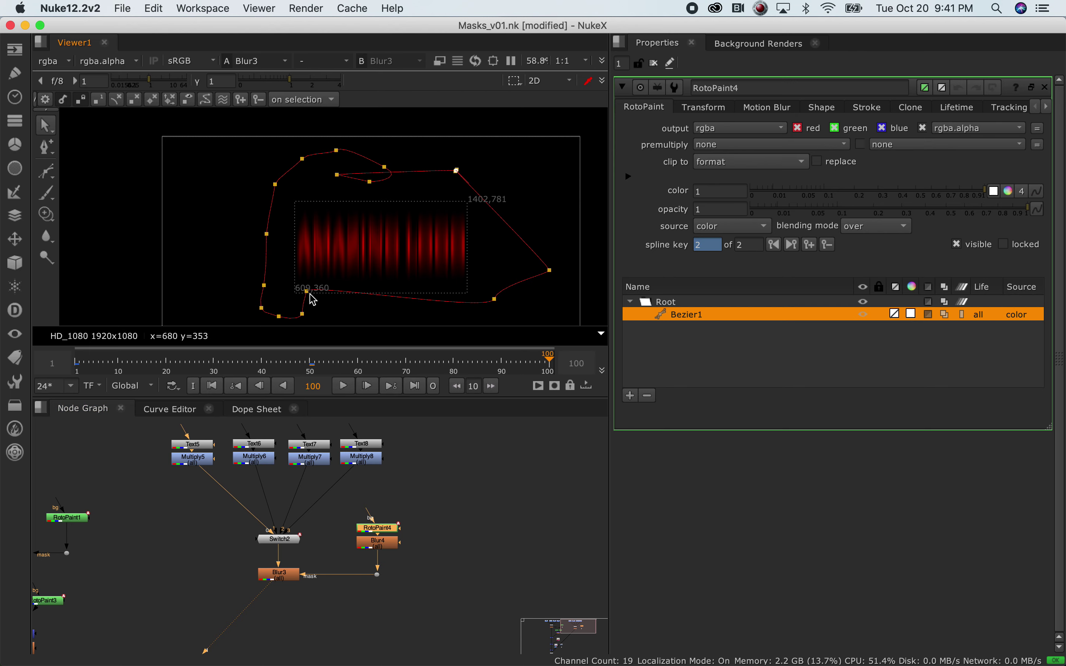
{"action": "left_click_drag", "start_coordinate": [307, 292], "coordinate": [485, 249]}
{"action": "left_click_drag", "start_coordinate": [302, 315], "coordinate": [394, 239]}
{"action": "left_click_drag", "start_coordinate": [279, 316], "coordinate": [360, 231]}
{"action": "left_click_drag", "start_coordinate": [262, 308], "coordinate": [295, 199]}
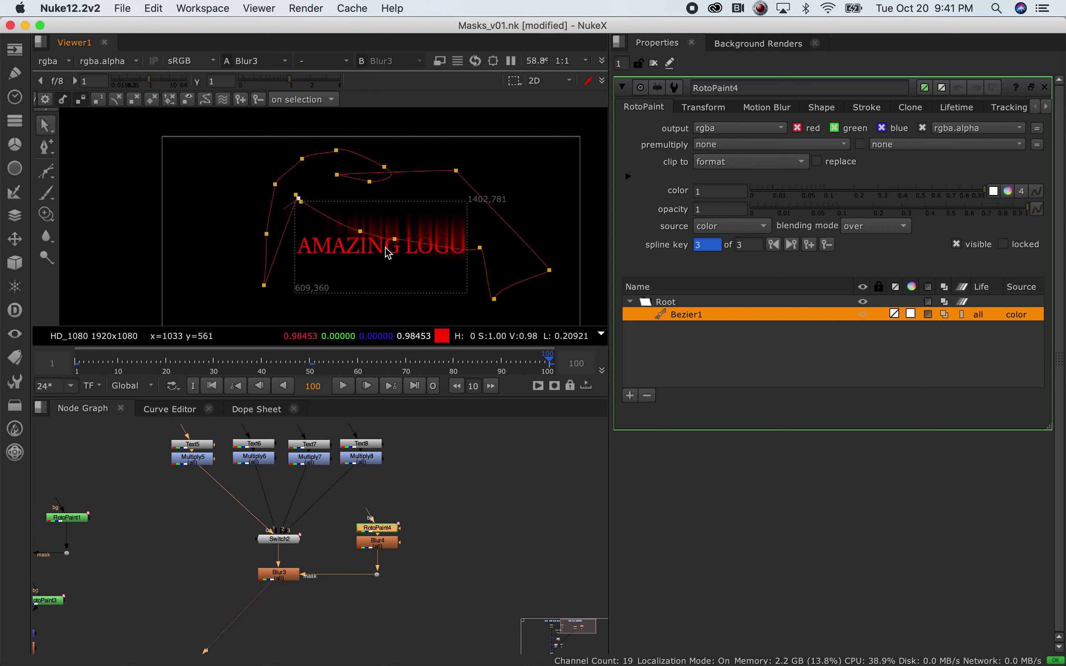
Return to frame 1, open Blur3's properties, and play the animated mask on the logo before stopping playback.
{"action": "left_click", "coordinate": [78, 364]}
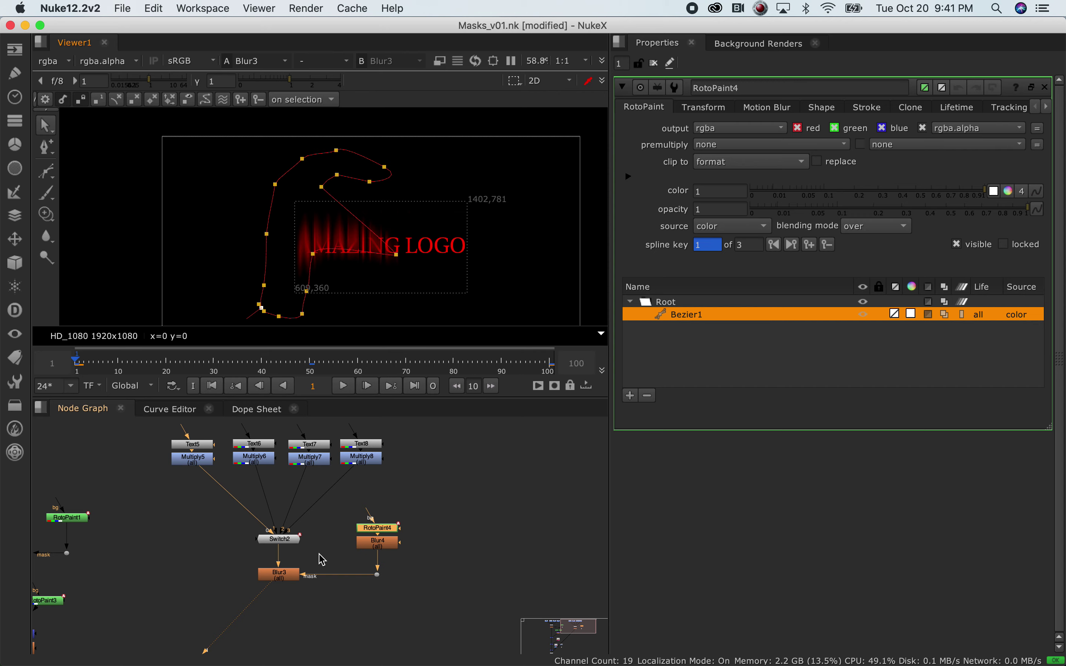
{"action": "double_click", "coordinate": [293, 579]}
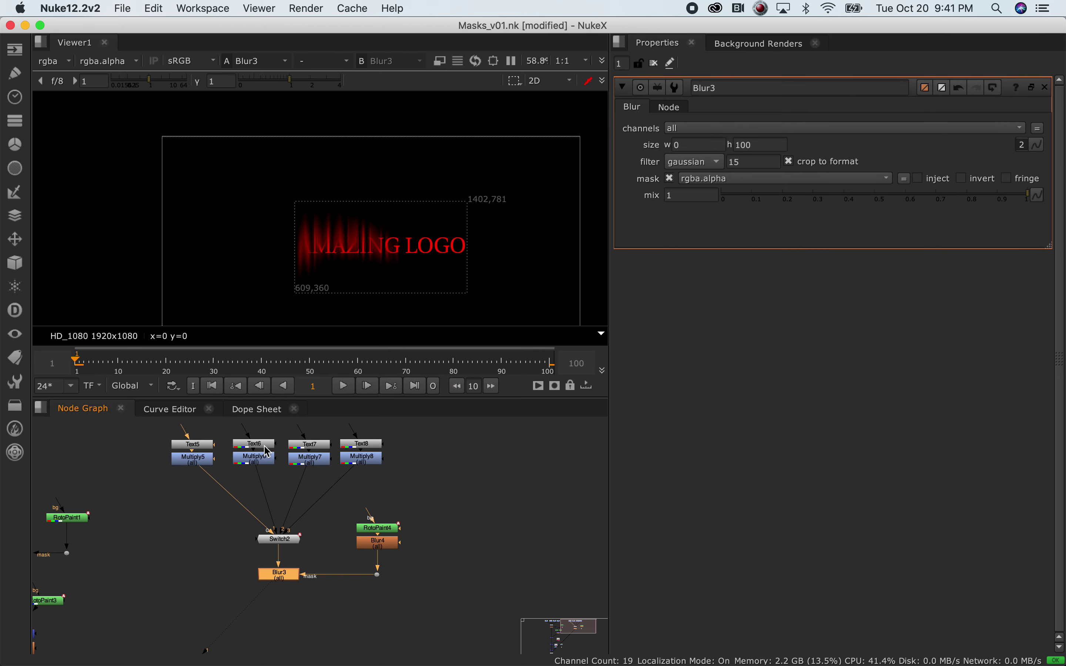
{"action": "left_click", "coordinate": [344, 387]}
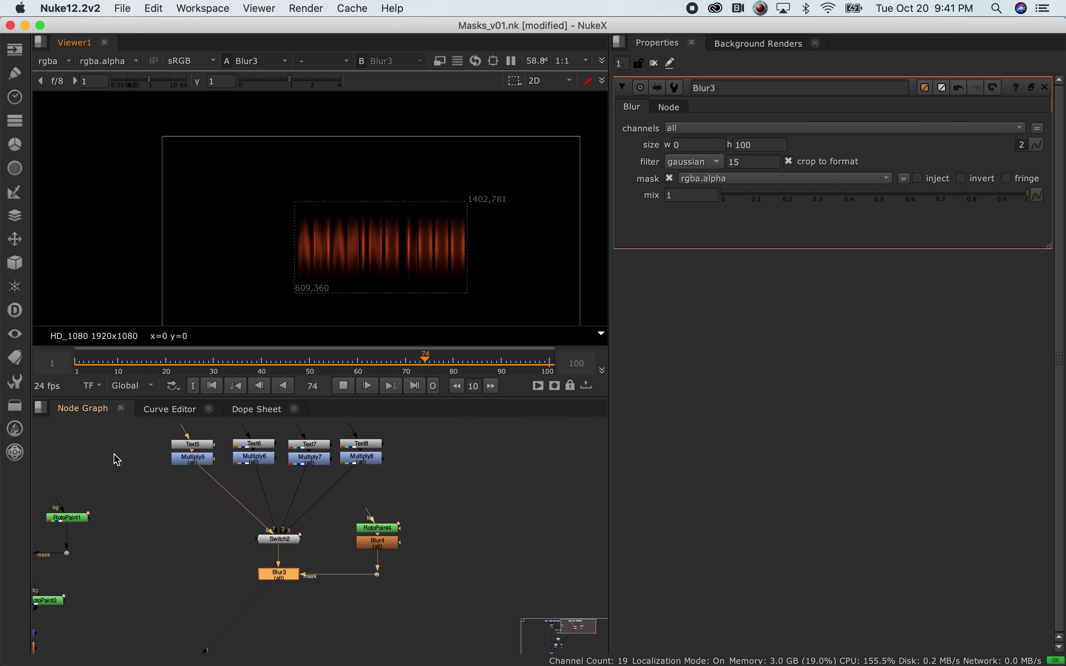
{"action": "left_click", "coordinate": [343, 386]}
Examine the existing mask branches in the node graph and check the blurred logo at frames 3 and 37.
{"action": "scroll", "coordinate": [254, 612], "scroll_direction": "up", "scroll_amount": 2}
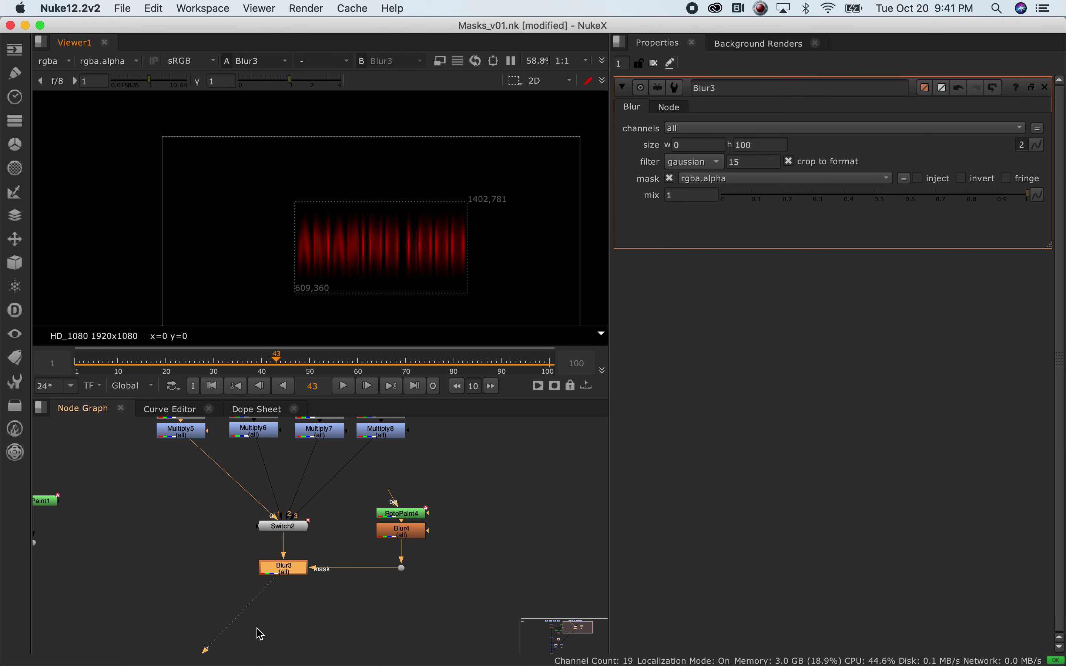
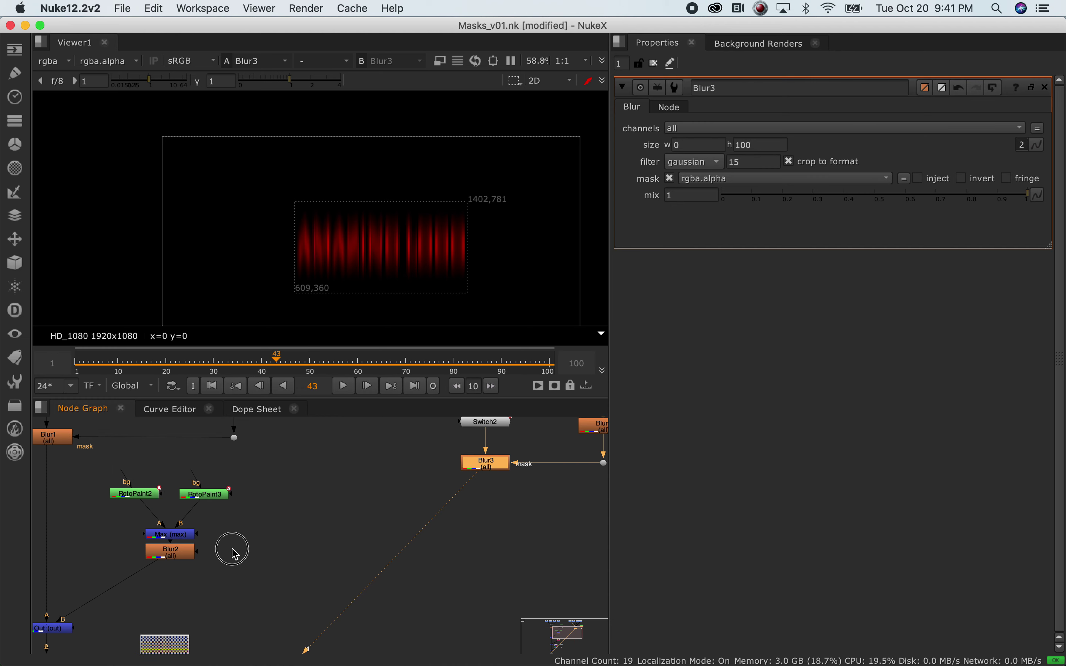
{"action": "scroll", "coordinate": [255, 557], "scroll_direction": "down", "scroll_amount": 2}
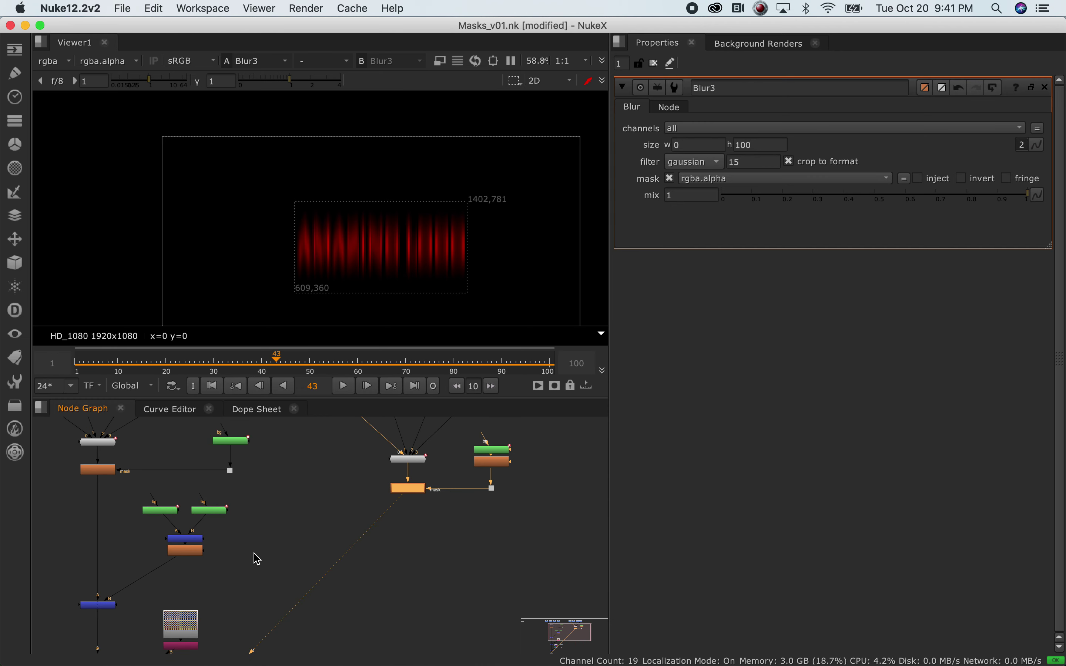
{"action": "scroll", "coordinate": [299, 556], "scroll_direction": "up", "scroll_amount": 2}
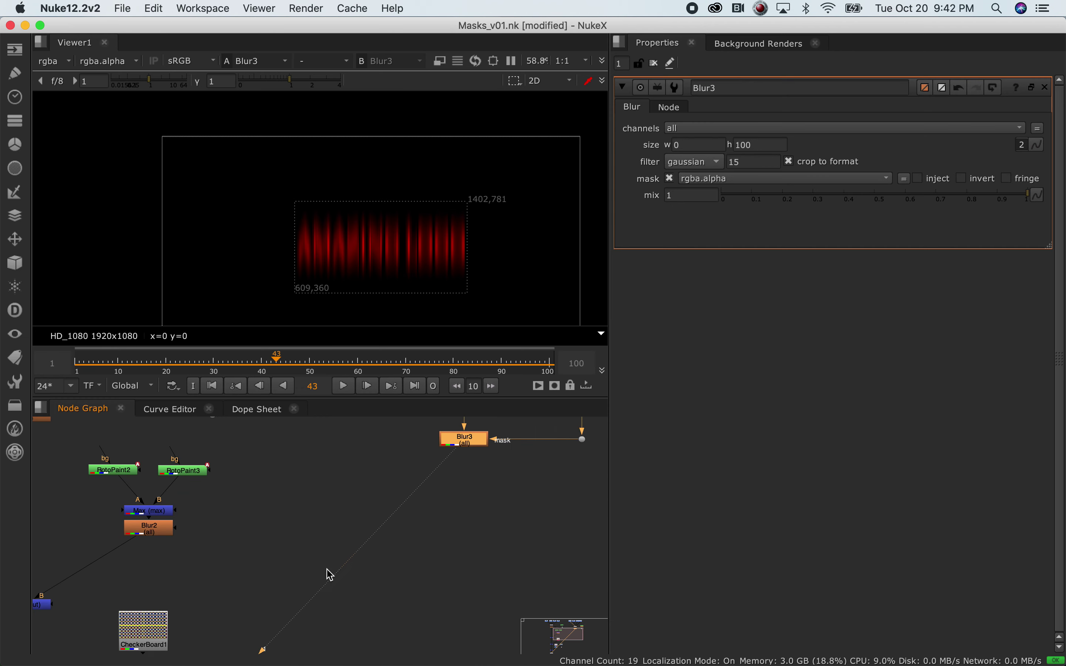
{"action": "middle_click_drag", "start_coordinate": [326, 574], "coordinate": [293, 583]}
{"action": "scroll", "coordinate": [293, 584], "scroll_direction": "down", "scroll_amount": 3}
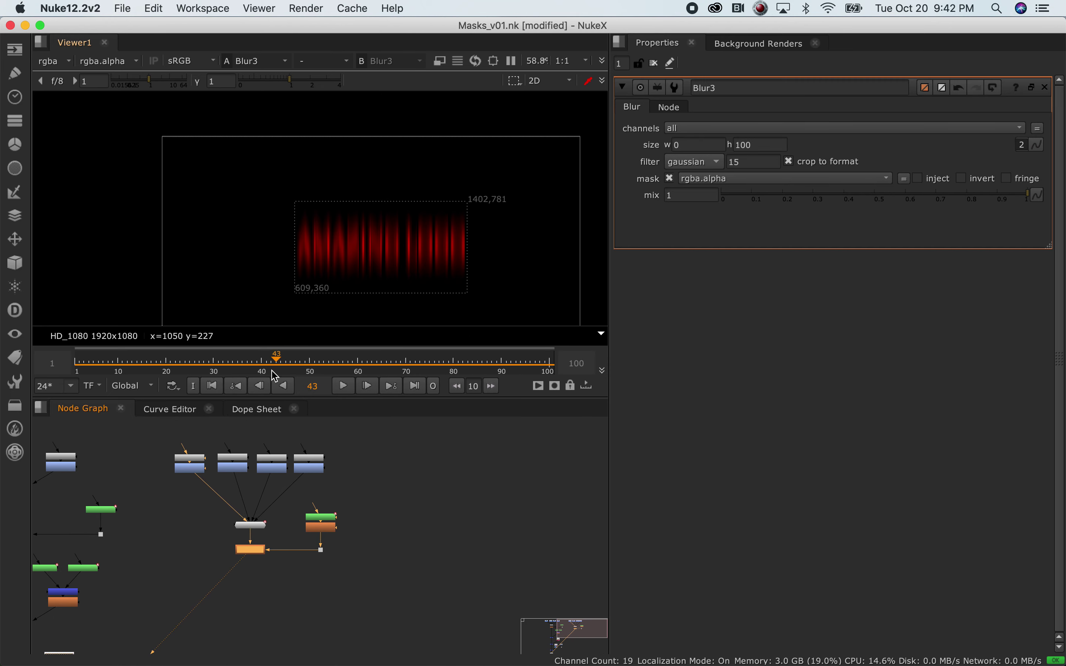
{"action": "left_click_drag", "start_coordinate": [275, 375], "coordinate": [84, 365]}
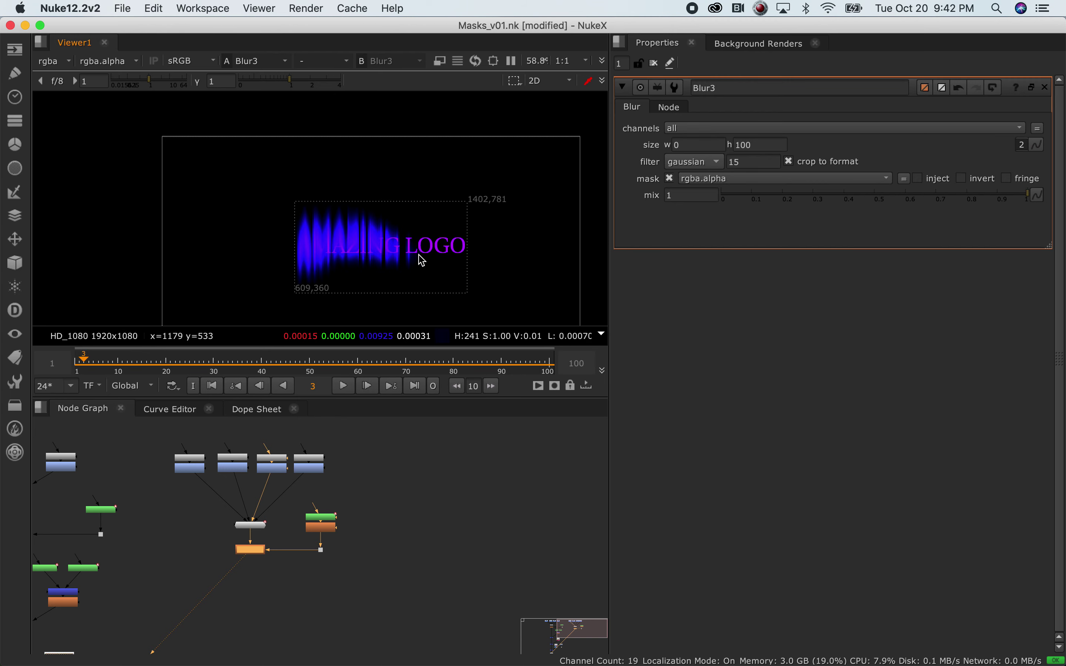
{"action": "left_click", "coordinate": [251, 367]}
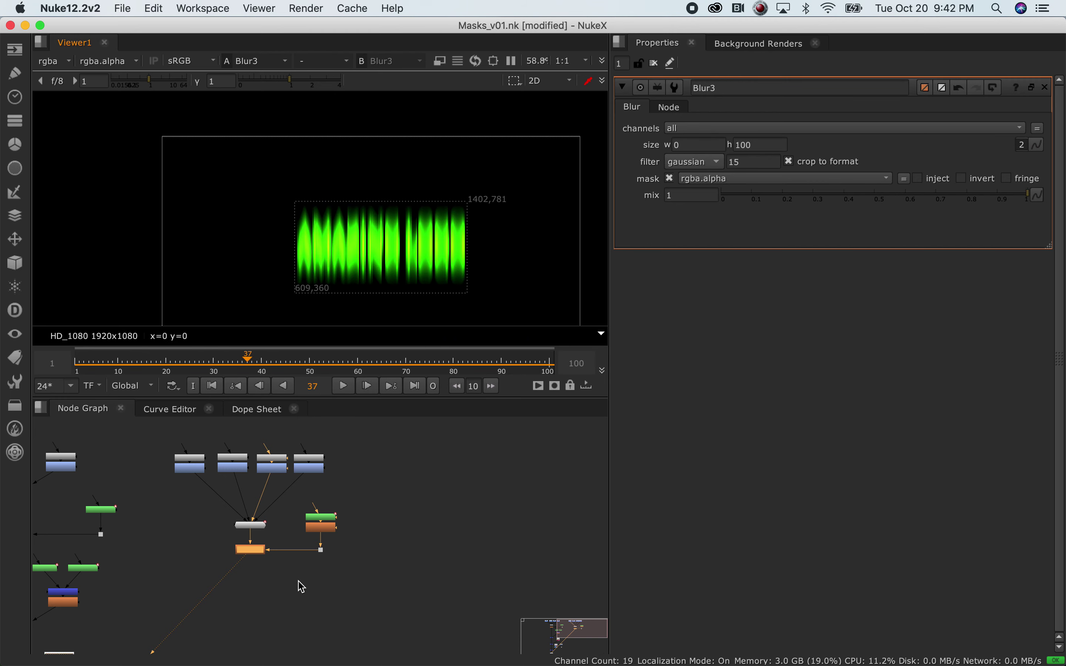
Add an unconnected RotoPaint node and place it below and to the right of Blur4's Dot.
{"action": "scroll", "coordinate": [299, 580], "scroll_direction": "up", "scroll_amount": 3}
{"action": "left_click", "coordinate": [380, 581]}
{"action": "key", "text": "Tab"}
{"action": "type", "text": "rotopaint"}
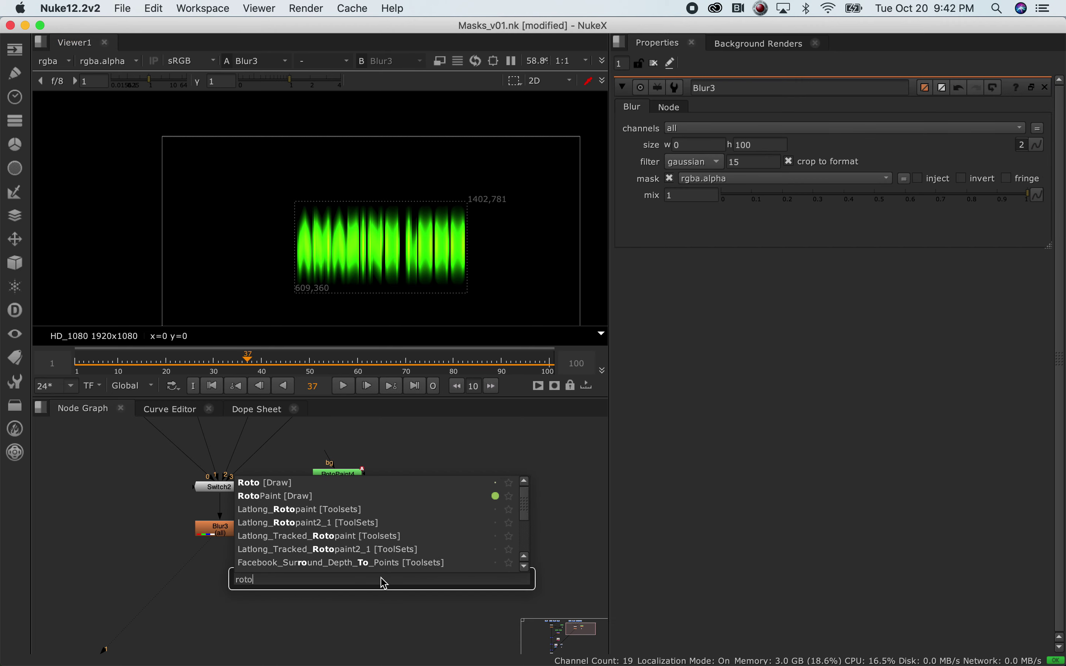
{"action": "key", "text": "Return"}
{"action": "left_click_drag", "start_coordinate": [352, 599], "coordinate": [412, 576]}
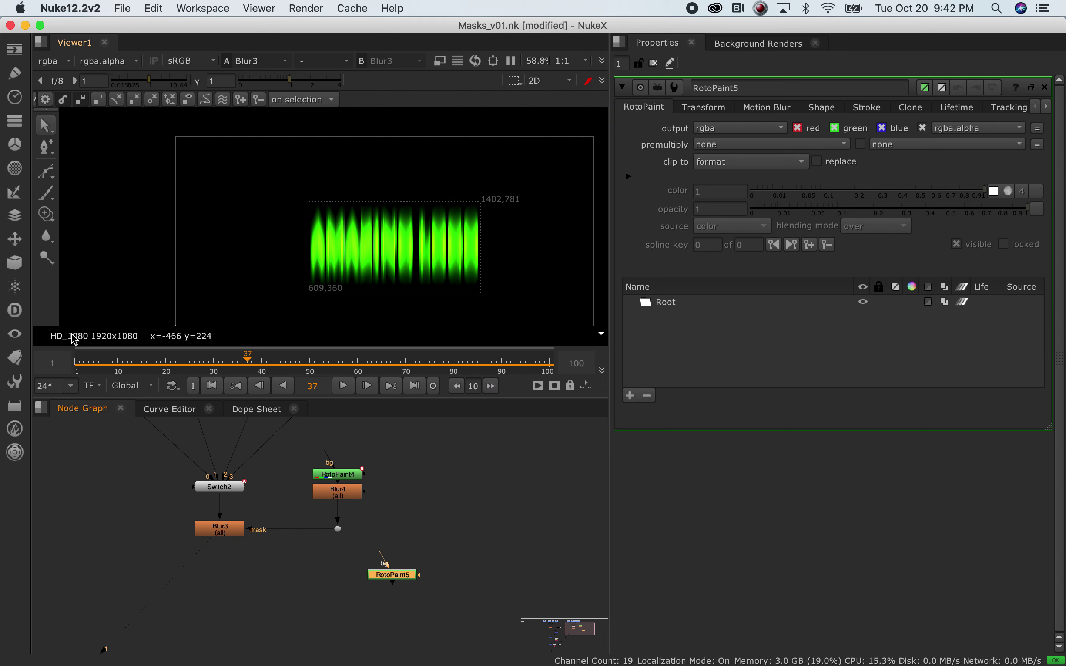
At frame 1, draw a four-point rectangular Bezier in RotoPaint5 beside the logo's left end and straighten two of its corners.
{"action": "left_click", "coordinate": [79, 364]}
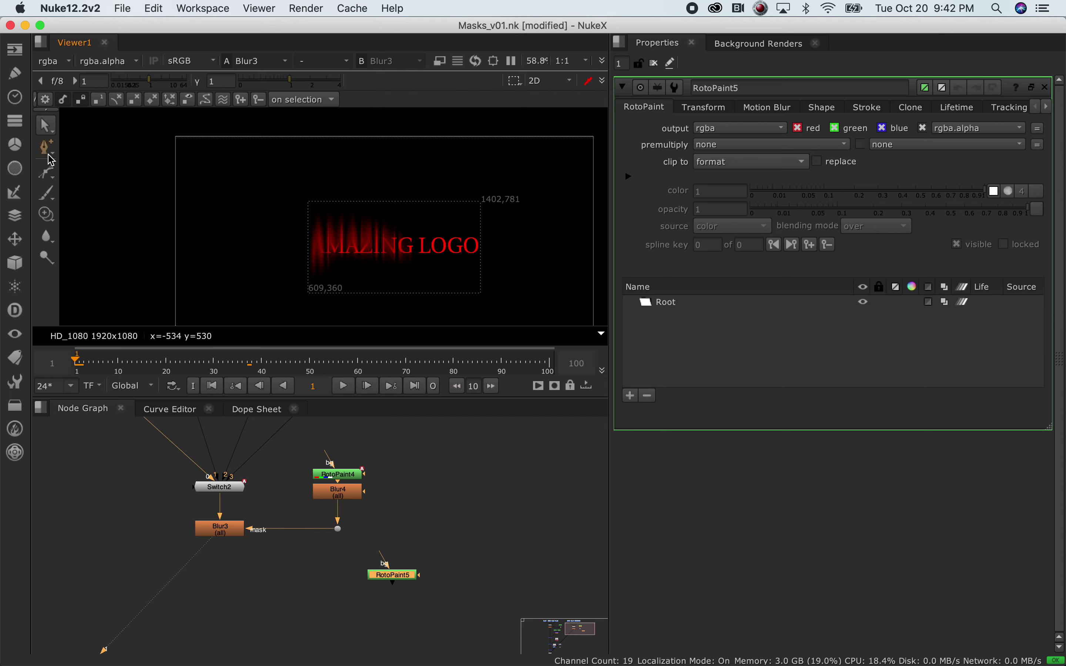
{"action": "left_click", "coordinate": [49, 176]}
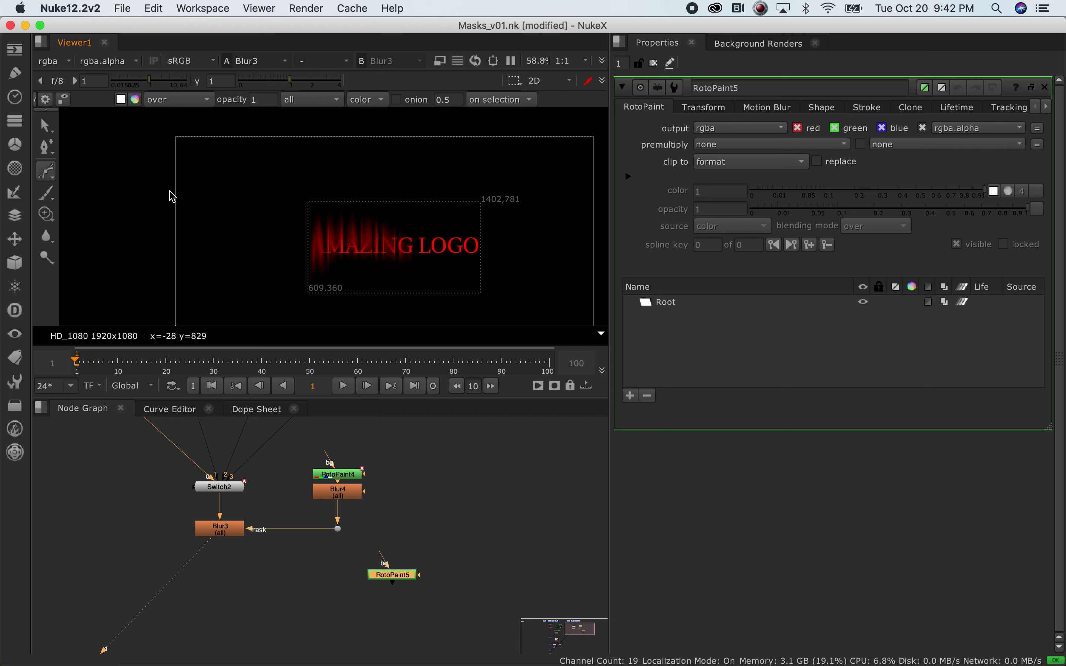
{"action": "left_click", "coordinate": [146, 191]}
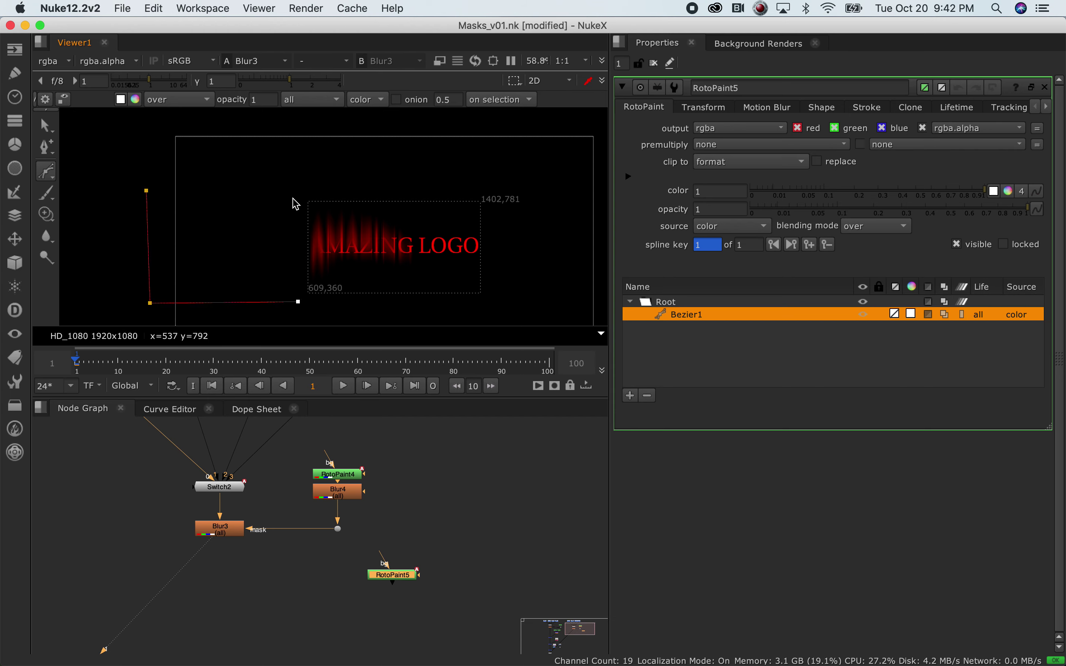
{"action": "left_click", "coordinate": [147, 191]}
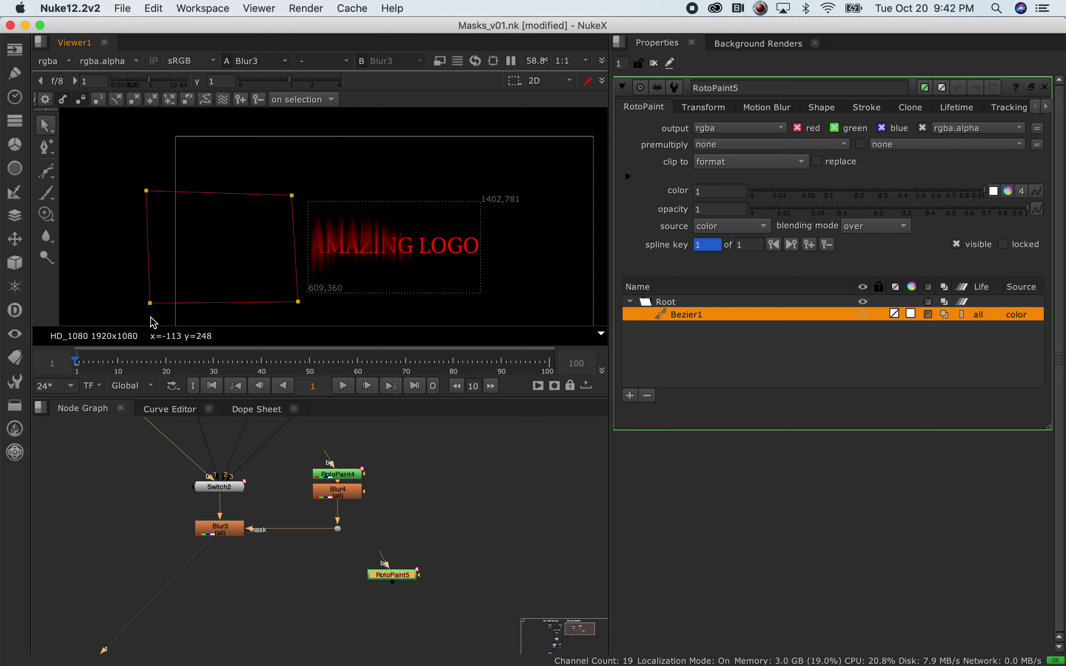
{"action": "left_click_drag", "start_coordinate": [150, 306], "coordinate": [141, 307]}
{"action": "left_click_drag", "start_coordinate": [292, 195], "coordinate": [300, 194]}
Move the whole Bezier over the logo and pull its corners outward so it encloses all of AMAZING LOGO.
{"action": "left_click_drag", "start_coordinate": [137, 171], "coordinate": [303, 318]}
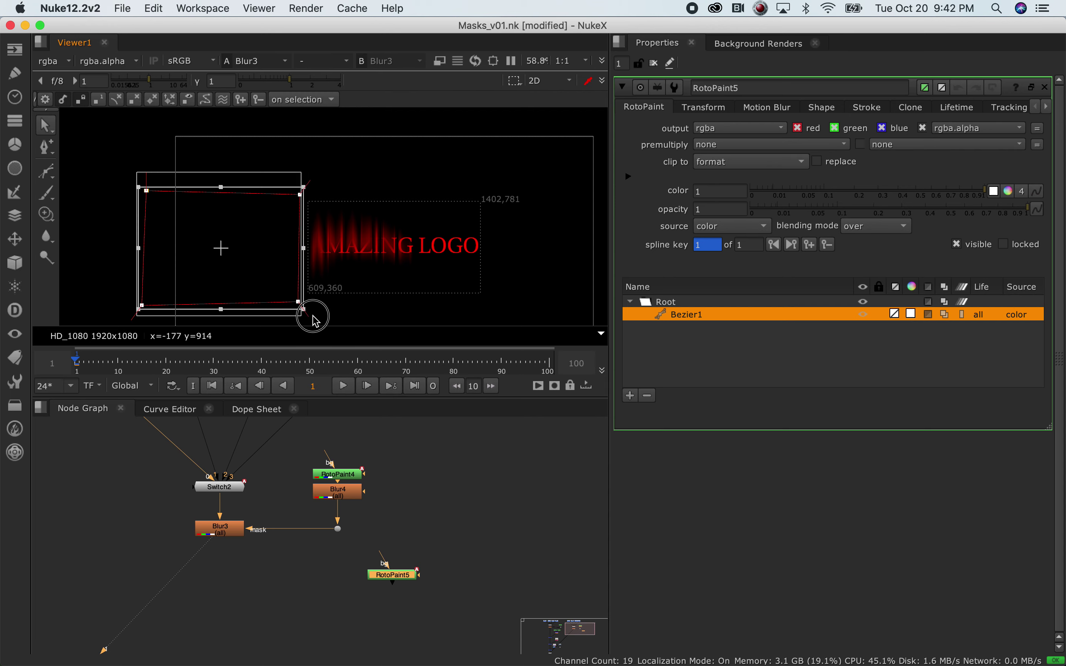
{"action": "left_click_drag", "start_coordinate": [246, 249], "coordinate": [409, 249]}
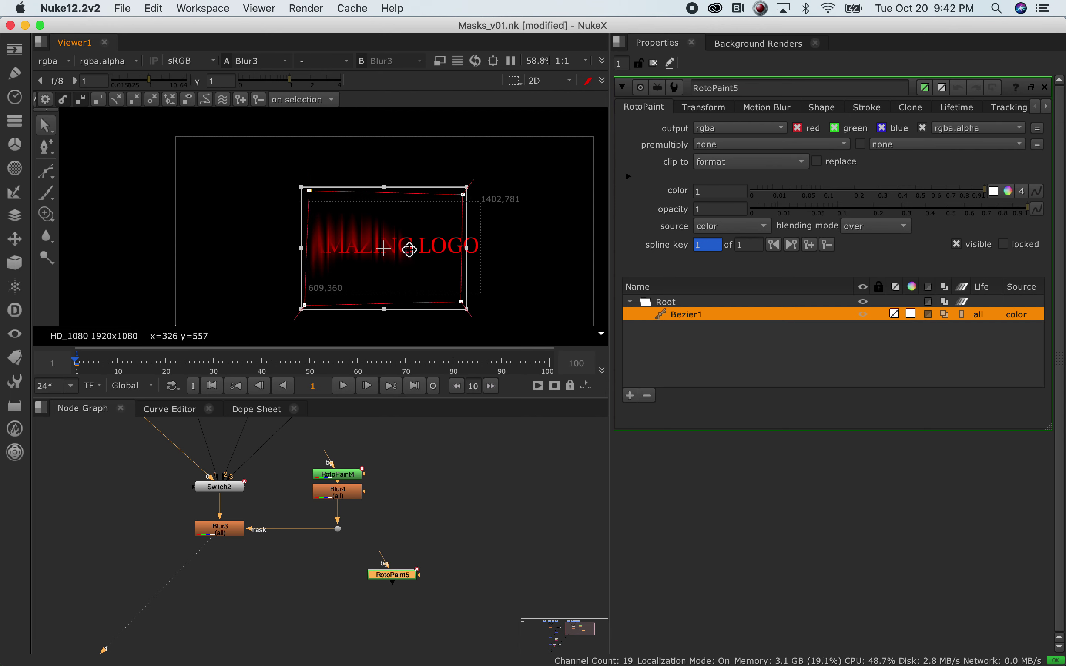
{"action": "left_click", "coordinate": [523, 202]}
{"action": "left_click_drag", "start_coordinate": [462, 194], "coordinate": [502, 194]}
{"action": "left_click_drag", "start_coordinate": [461, 301], "coordinate": [486, 301]}
{"action": "left_click_drag", "start_coordinate": [501, 193], "coordinate": [485, 194]}
{"action": "mouse_move", "coordinate": [310, 195]}
{"action": "left_mouse_down"}
{"action": "mouse_move", "coordinate": [287, 191]}
{"action": "mouse_move", "coordinate": [294, 204]}
{"action": "left_mouse_up"}
{"action": "left_click_drag", "start_coordinate": [307, 308], "coordinate": [299, 307]}
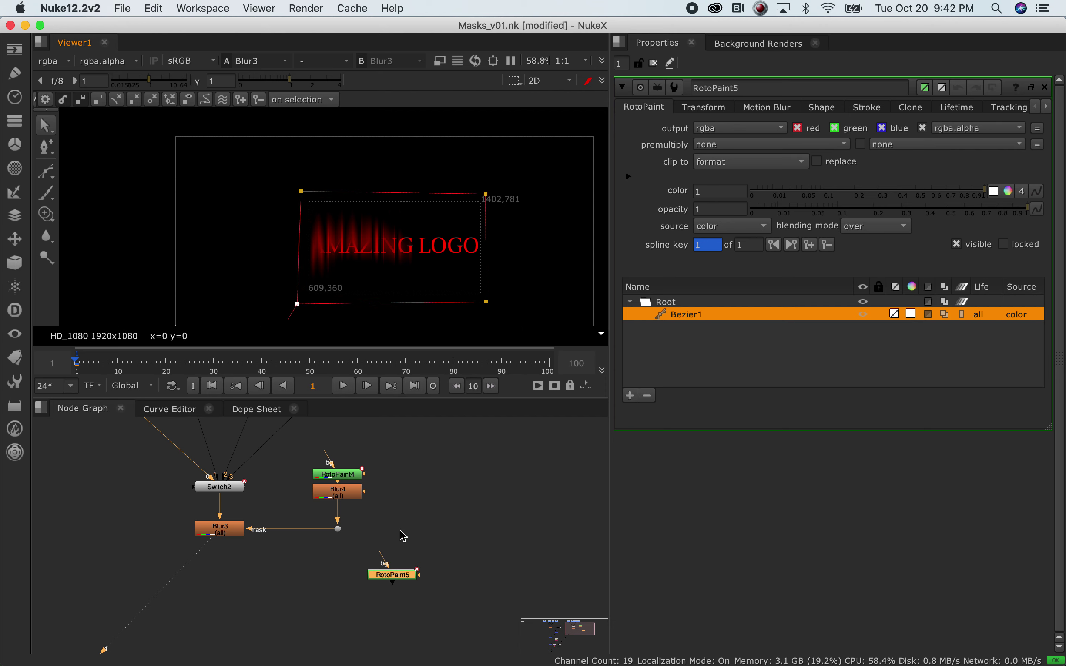
Add an Out merge fed by Blur3 through its A input and place it below the blur, moving RotoPaint5 slightly up.
{"action": "left_click", "coordinate": [220, 531]}
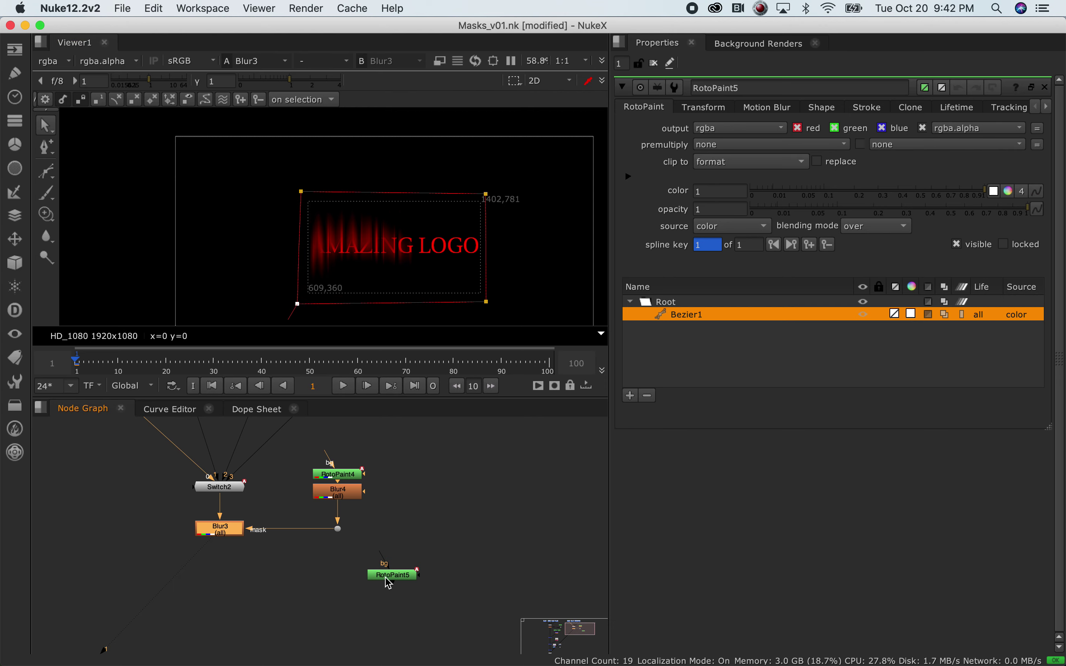
{"action": "left_click_drag", "start_coordinate": [384, 583], "coordinate": [403, 556]}
{"action": "left_click", "coordinate": [226, 525]}
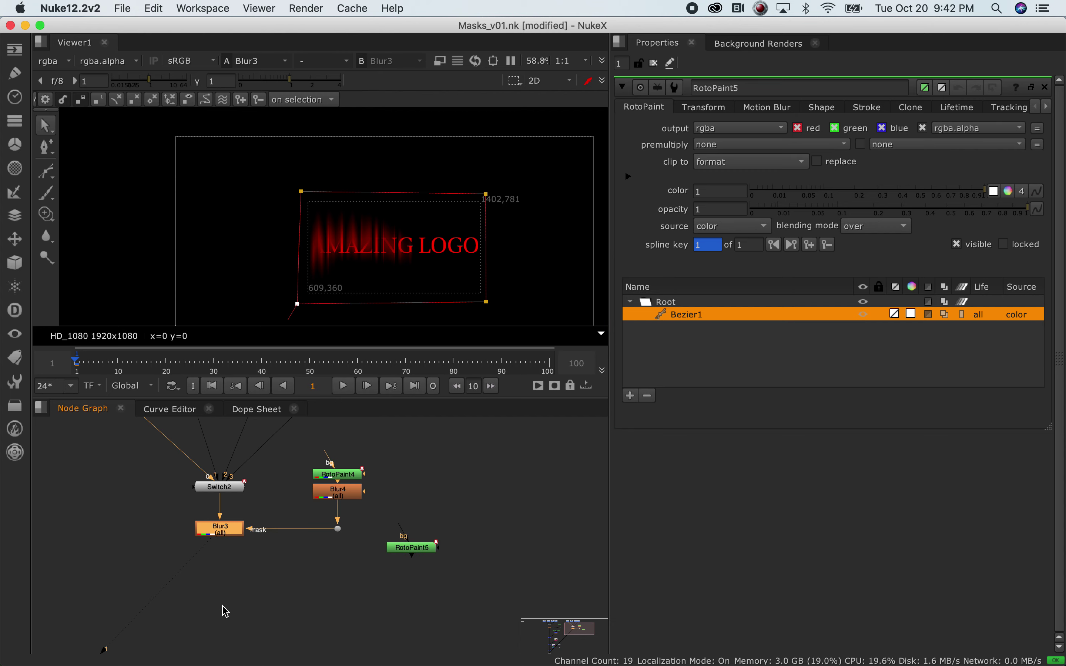
{"action": "key", "text": "Tab"}
{"action": "type", "text": "out"}
{"action": "key", "text": "Return"}
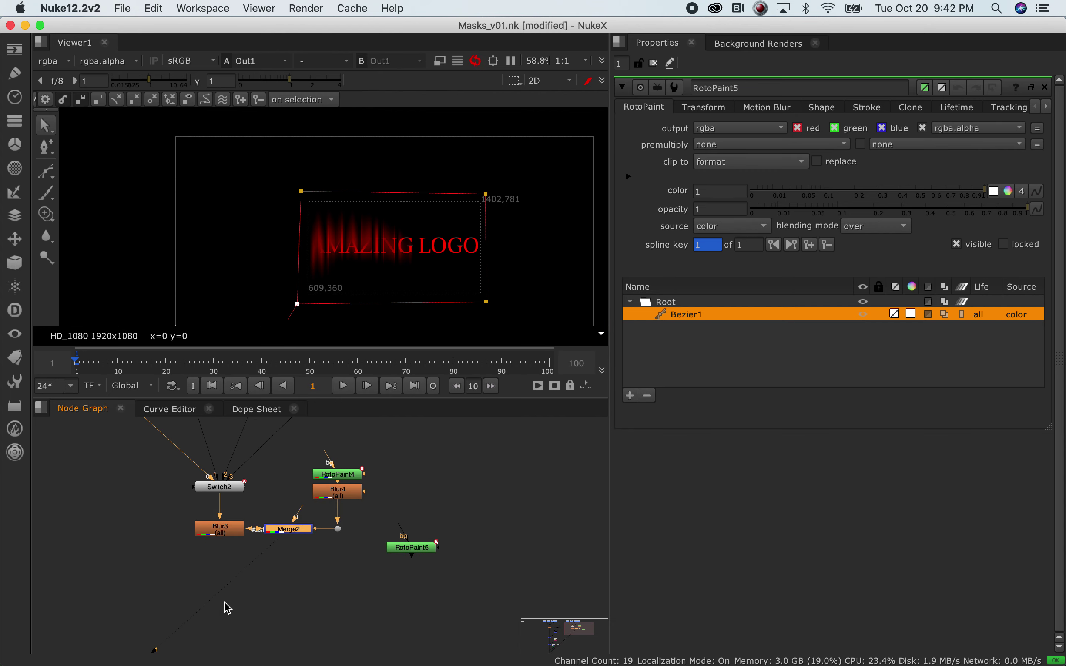
{"action": "left_click_drag", "start_coordinate": [283, 536], "coordinate": [250, 616]}
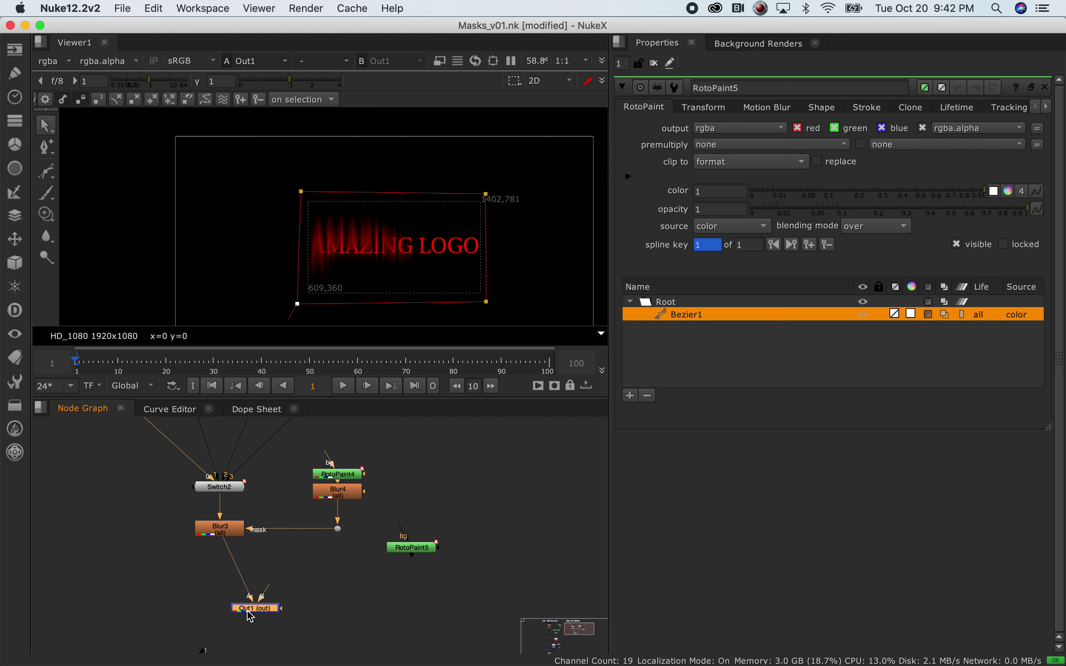
{"action": "left_click", "coordinate": [150, 571]}
{"action": "key", "text": "Tab"}
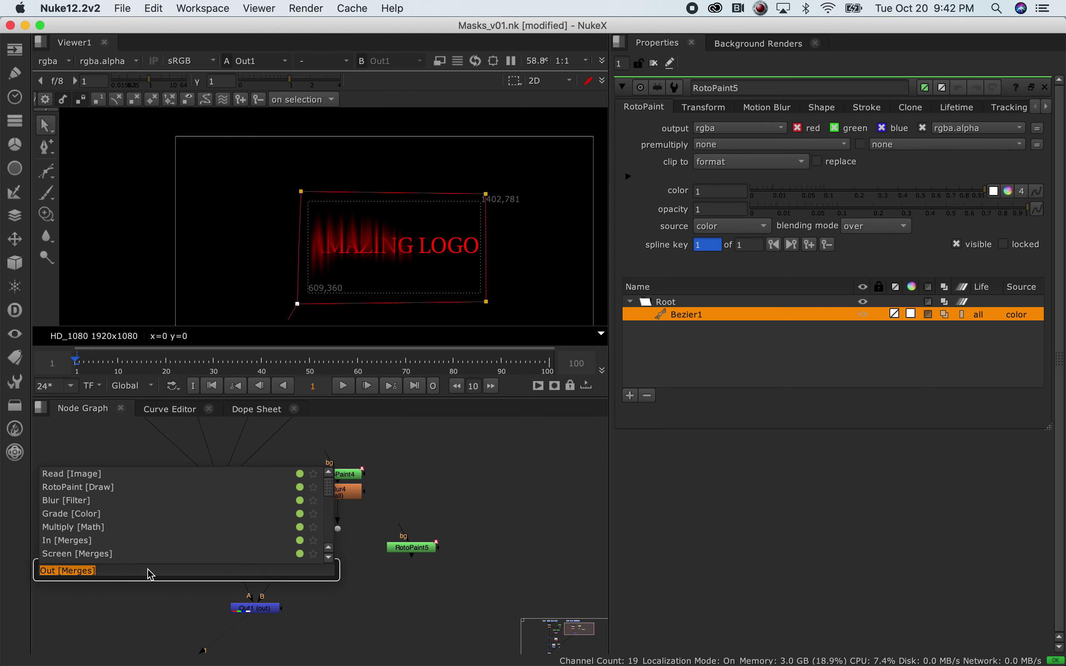
{"action": "type", "text": "out"}
{"action": "key", "text": "BackSpace"}
{"action": "key", "text": "BackSpace"}
{"action": "key", "text": "BackSpace"}
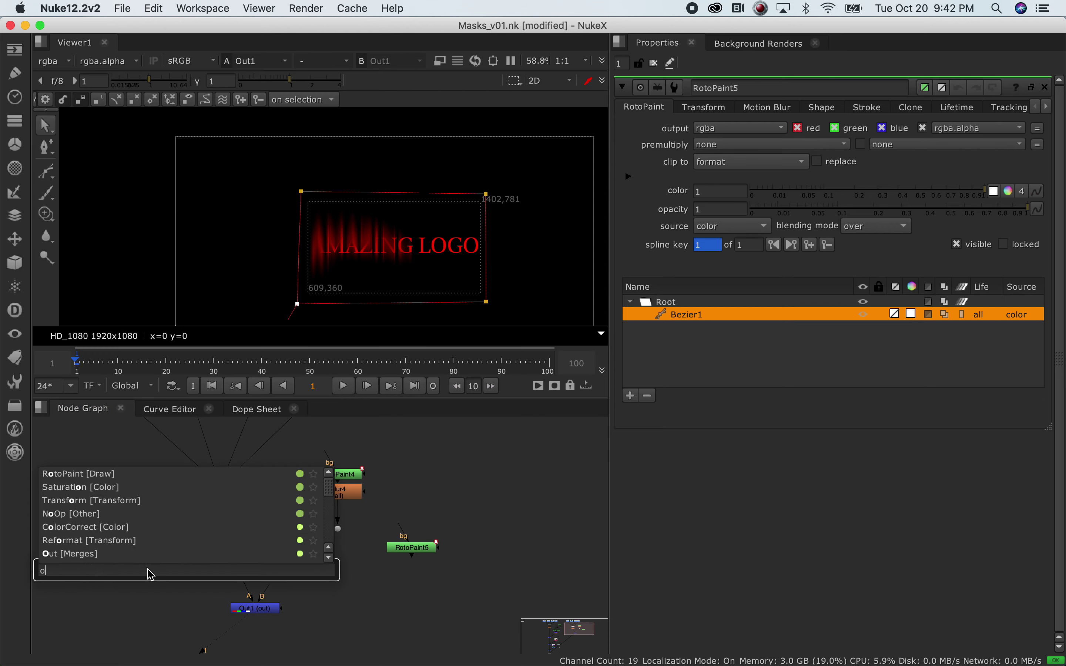
Open Out1's properties and review the available merge operations, keeping the operation at out.
{"action": "double_click", "coordinate": [269, 611]}
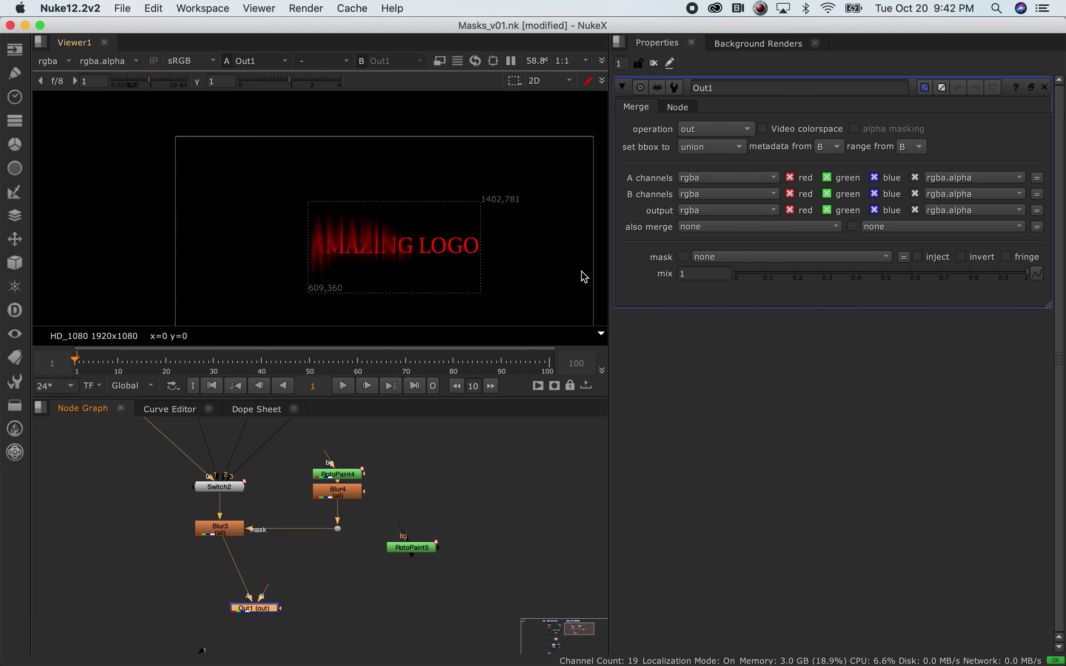
{"action": "left_click", "coordinate": [736, 135]}
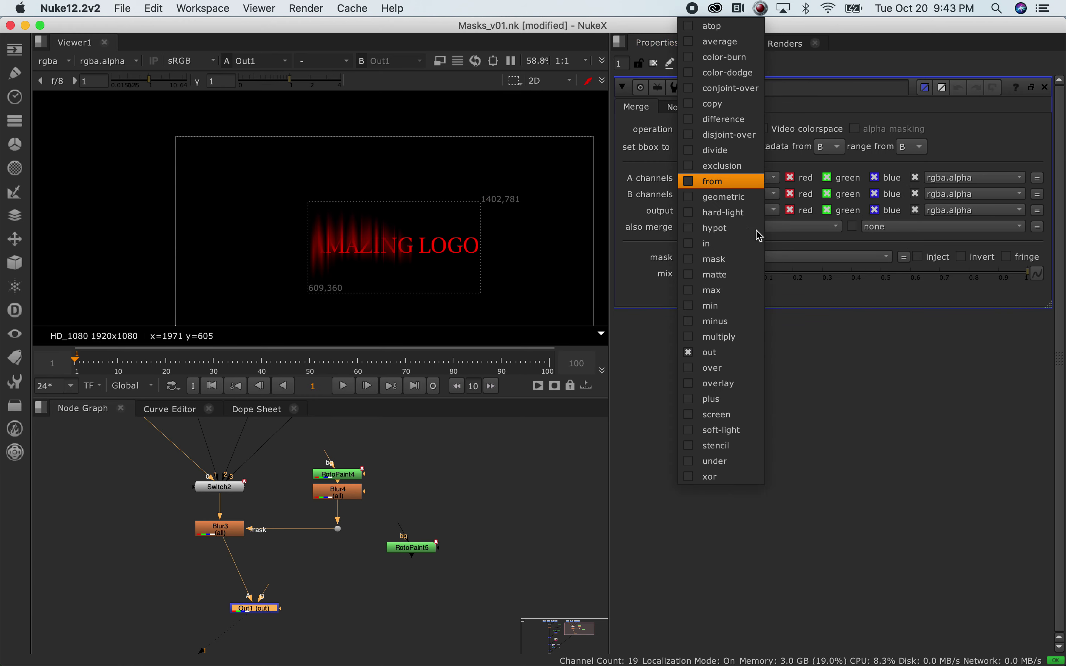
{"action": "left_click", "coordinate": [748, 353]}
{"action": "left_click", "coordinate": [310, 614]}
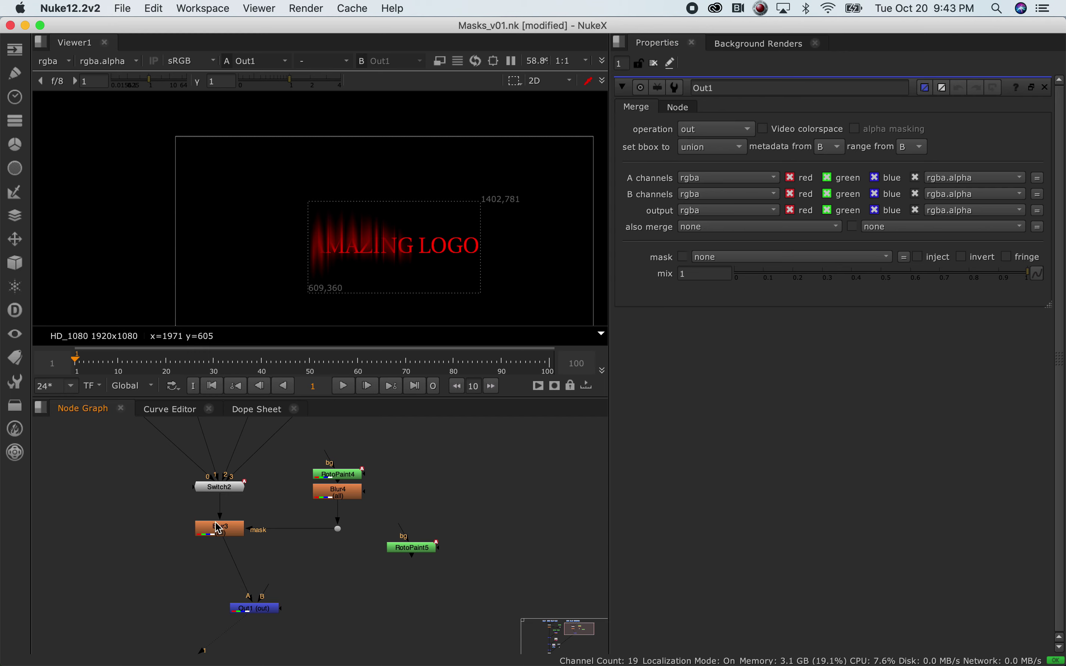
Connect Out1's B input to RotoPaint5 and align the merge directly beneath Blur3.
{"action": "left_click", "coordinate": [222, 532]}
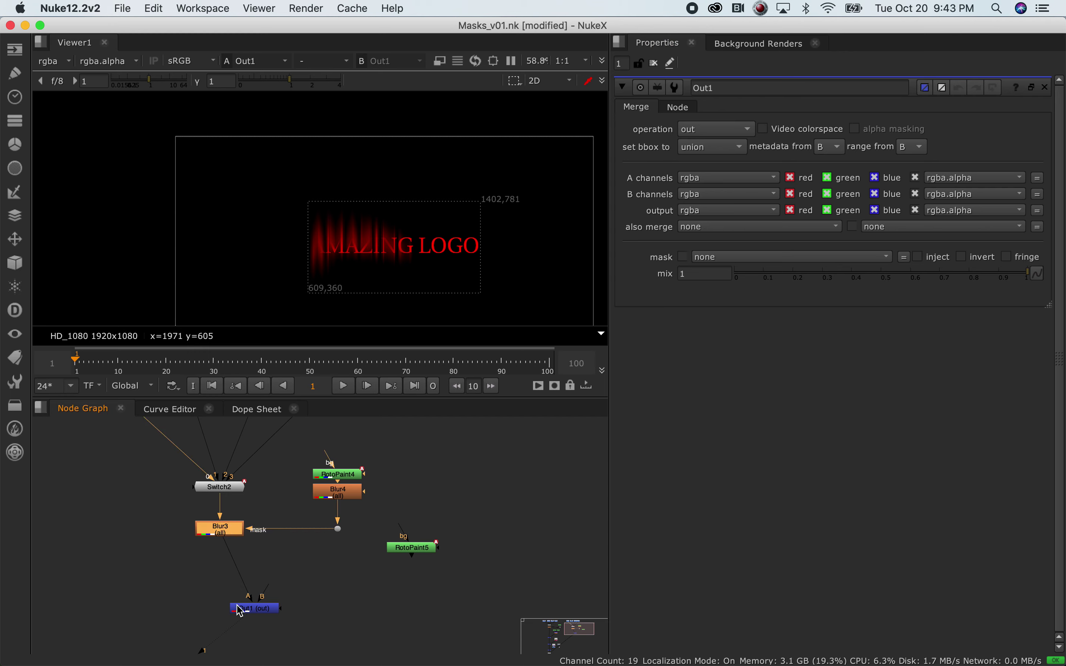
{"action": "left_click_drag", "start_coordinate": [267, 593], "coordinate": [410, 549]}
{"action": "left_click", "coordinate": [247, 617]}
{"action": "left_click_drag", "start_coordinate": [246, 619], "coordinate": [219, 624]}
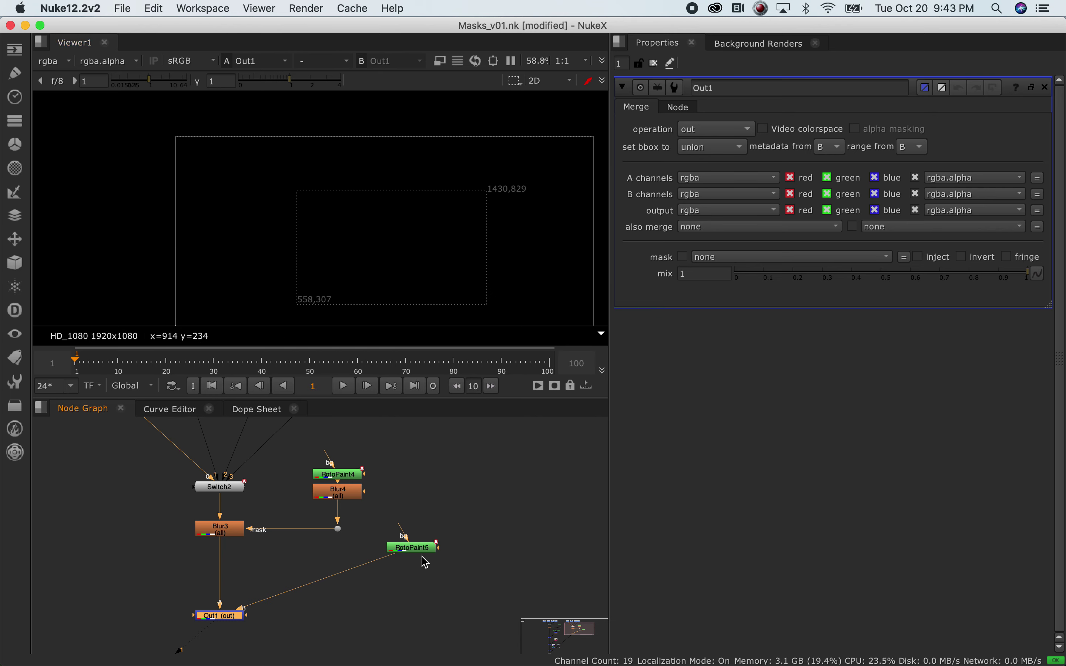
View RotoPaint5's matte on its own, then return the viewer to Out1's result.
{"action": "left_click", "coordinate": [414, 547]}
{"action": "key", "text": "1"}
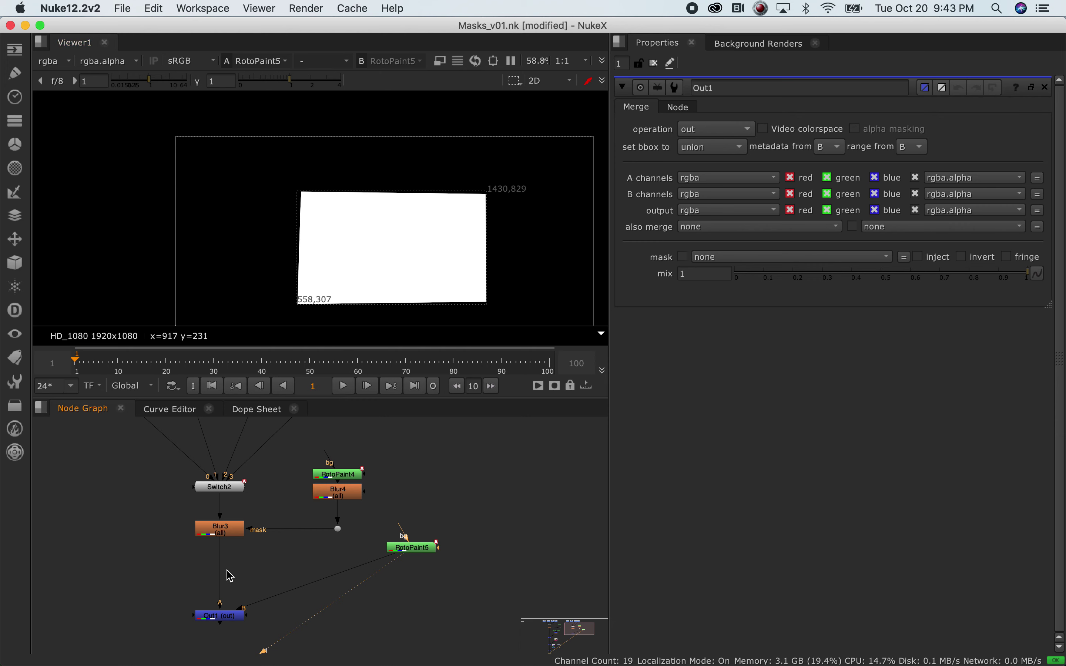
{"action": "left_click", "coordinate": [223, 615]}
{"action": "key", "text": "1"}
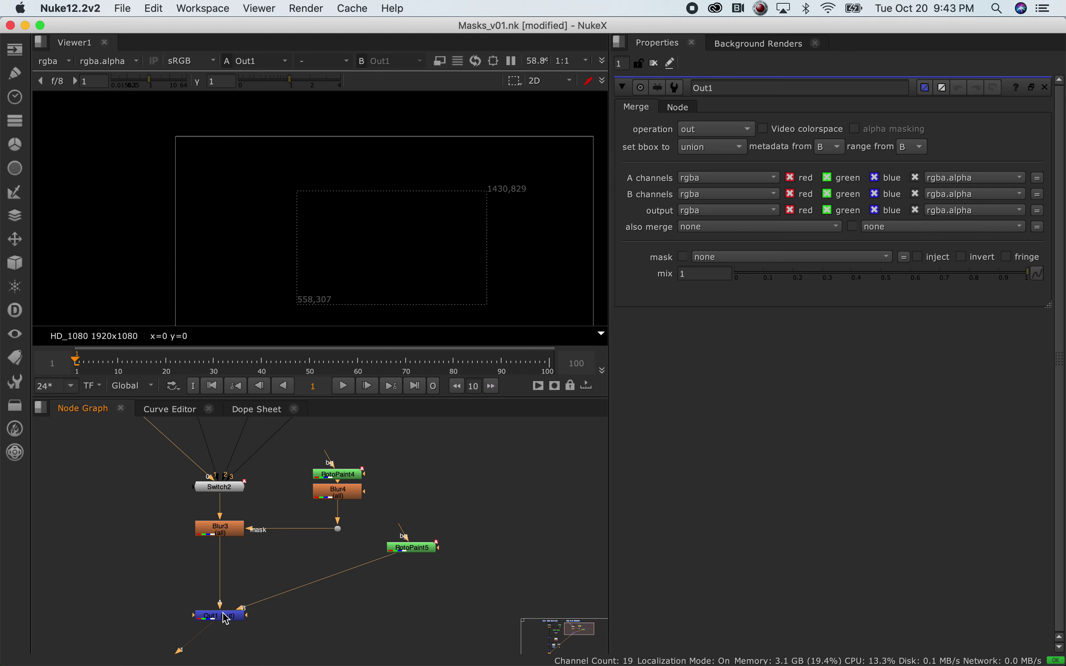
At frame 50, move RotoPaint5's whole Bezier horizontally to beyond the logo's right end to uncover the logo.
{"action": "double_click", "coordinate": [412, 548]}
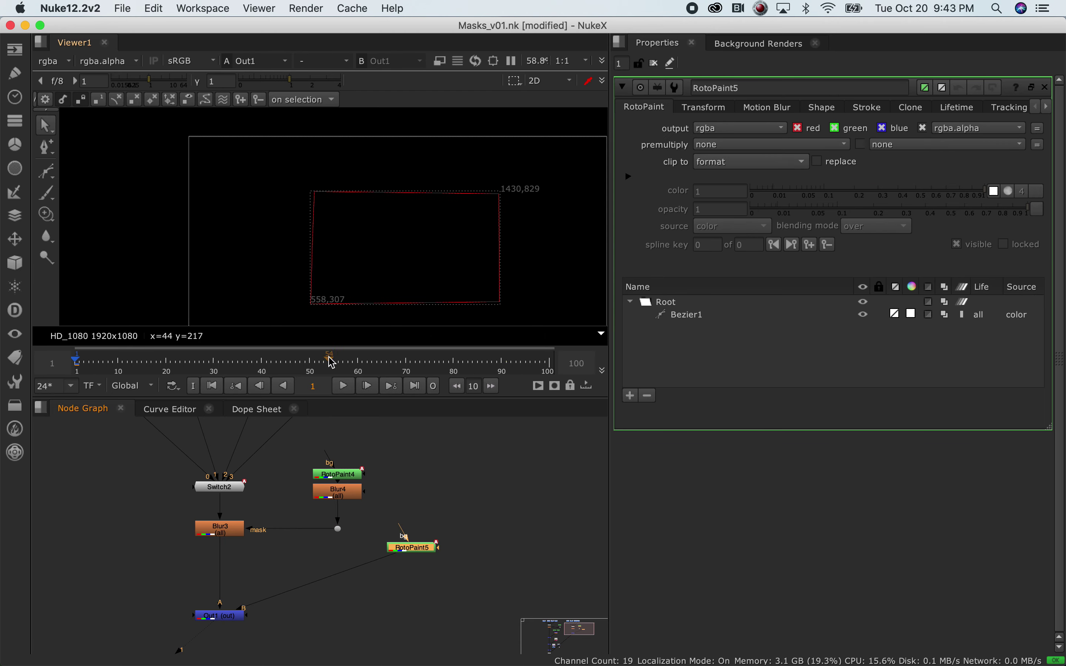
{"action": "left_click", "coordinate": [310, 370]}
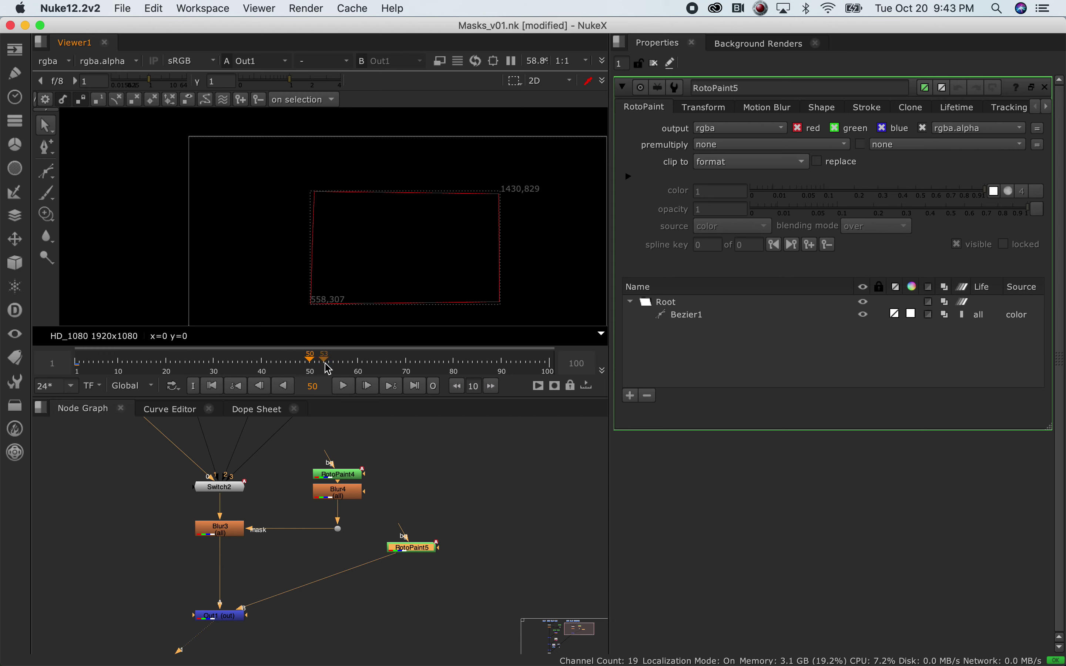
{"action": "left_click_drag", "start_coordinate": [245, 155], "coordinate": [570, 310]}
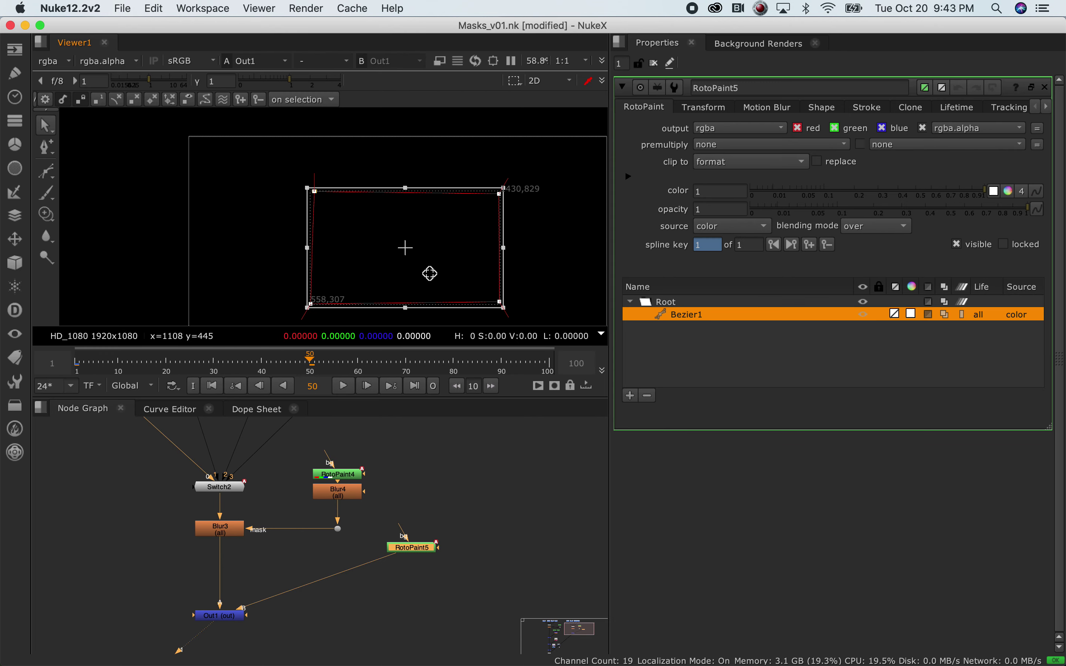
{"action": "left_click_drag", "start_coordinate": [423, 249], "coordinate": [622, 250]}
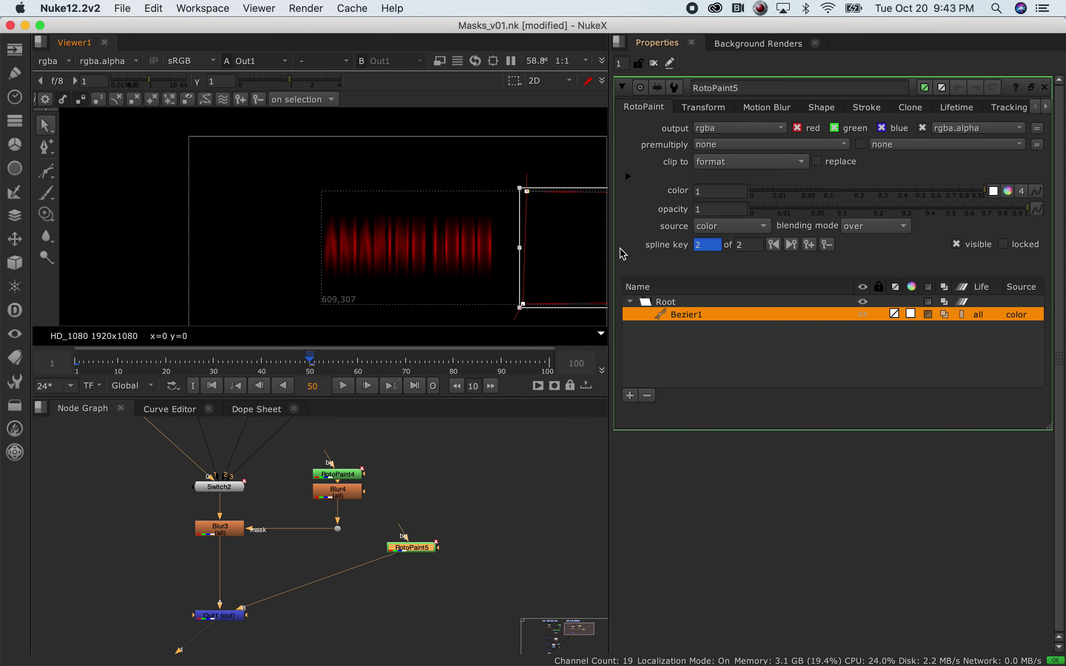
{"action": "middle_click_drag", "start_coordinate": [483, 517], "coordinate": [431, 499]}
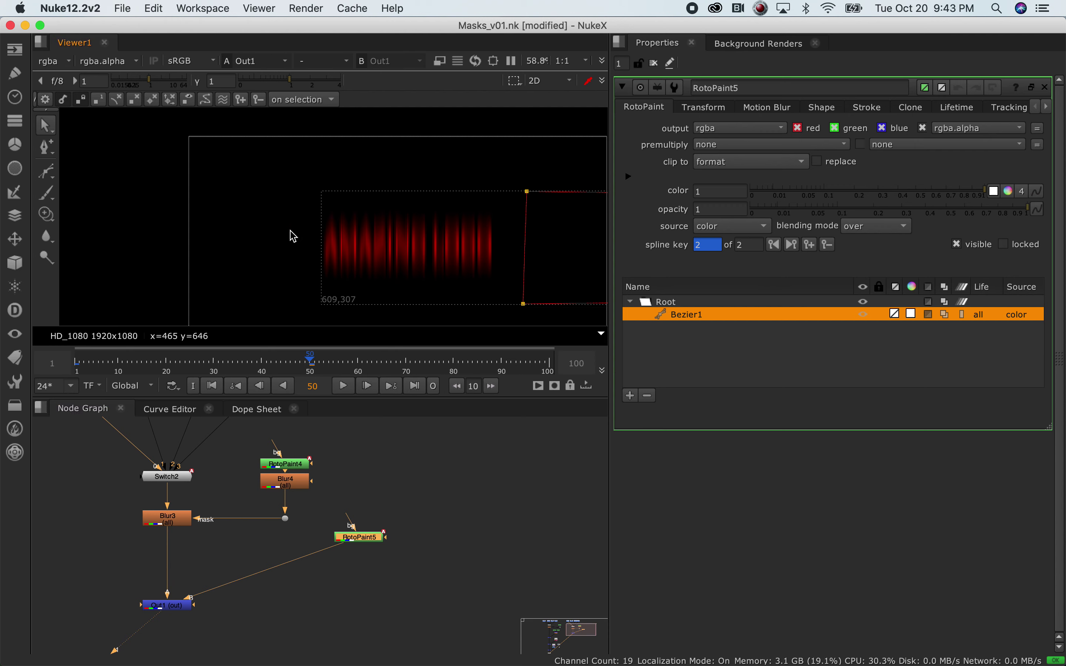
{"action": "key", "text": "f"}
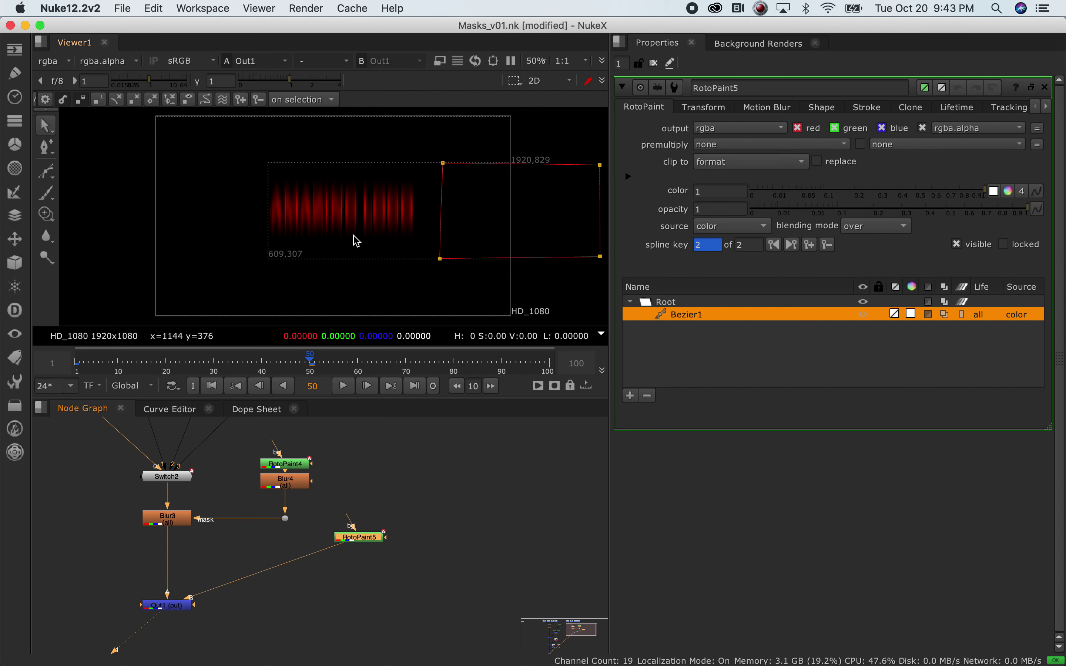
Open Blur3's properties and play Out1's logo reveal from frame 1.
{"action": "left_click", "coordinate": [171, 608]}
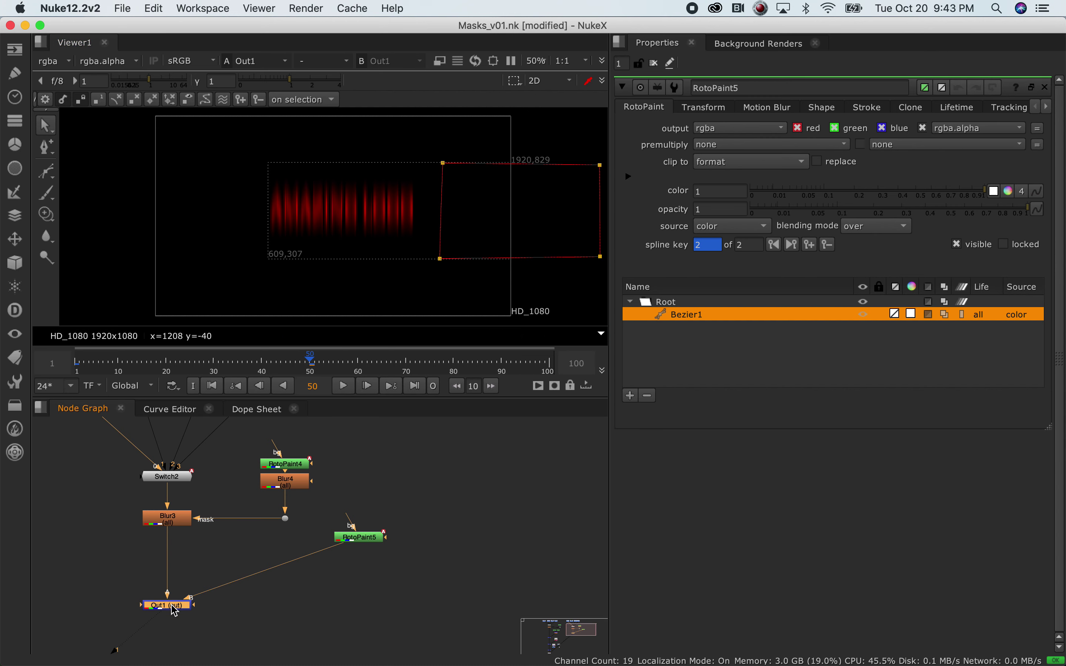
{"action": "left_click", "coordinate": [73, 364]}
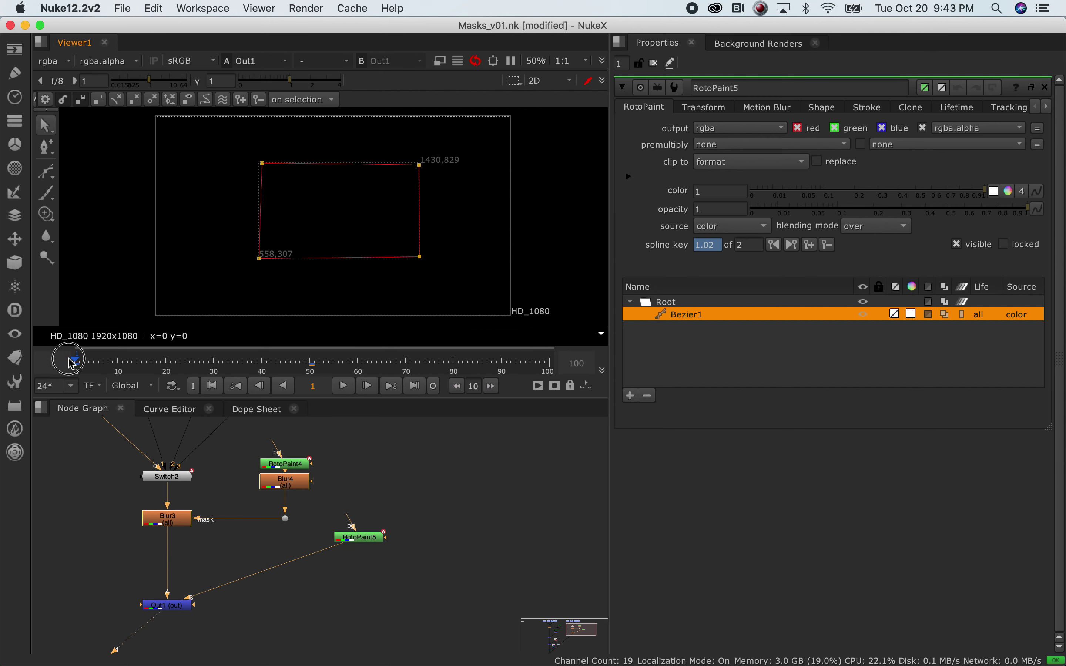
{"action": "double_click", "coordinate": [182, 522]}
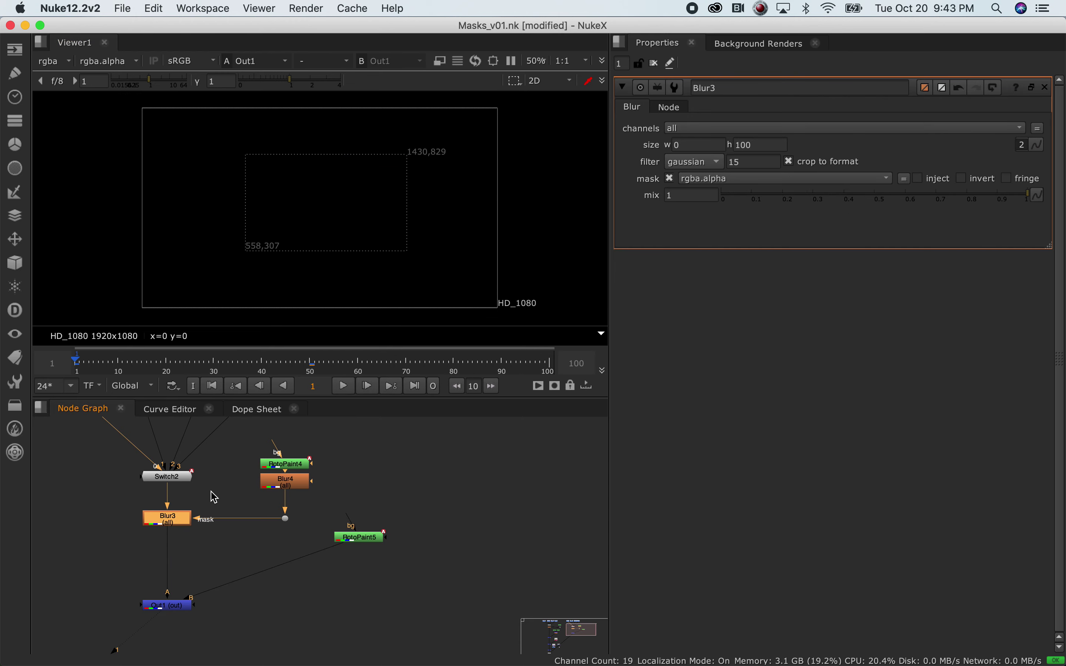
{"action": "left_click", "coordinate": [344, 385]}
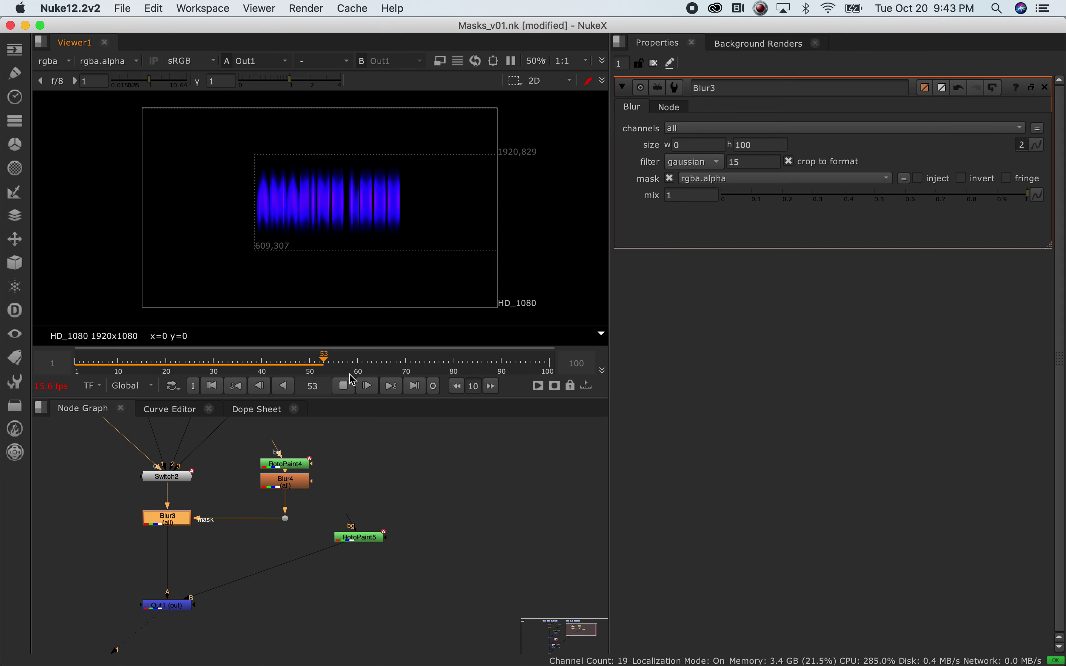
{"action": "left_click", "coordinate": [78, 365]}
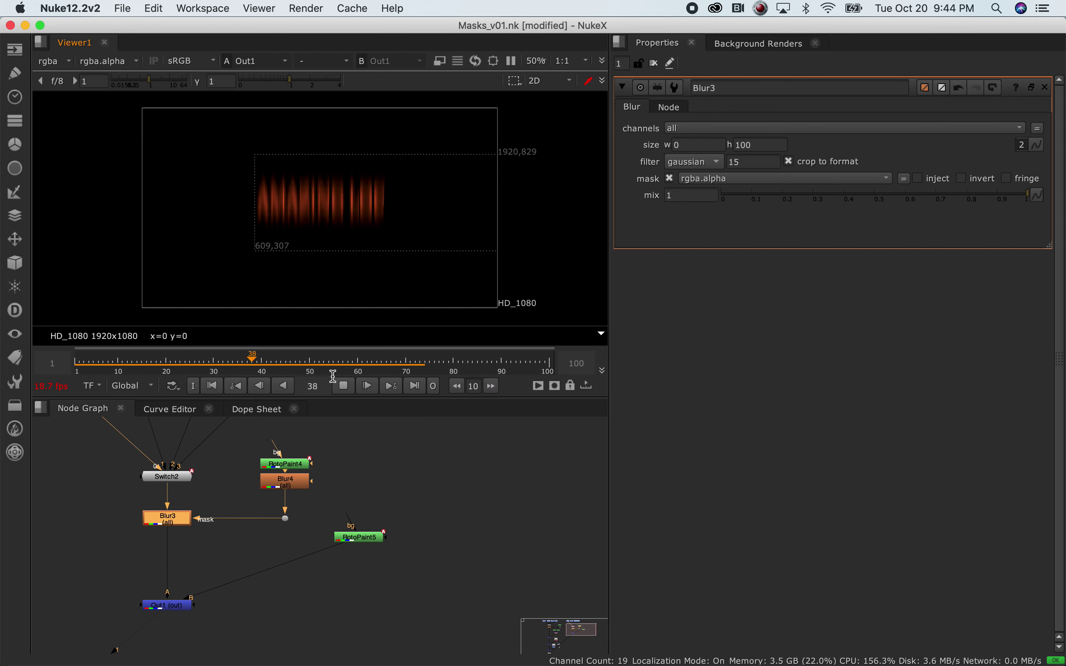
{"action": "left_click", "coordinate": [343, 386]}
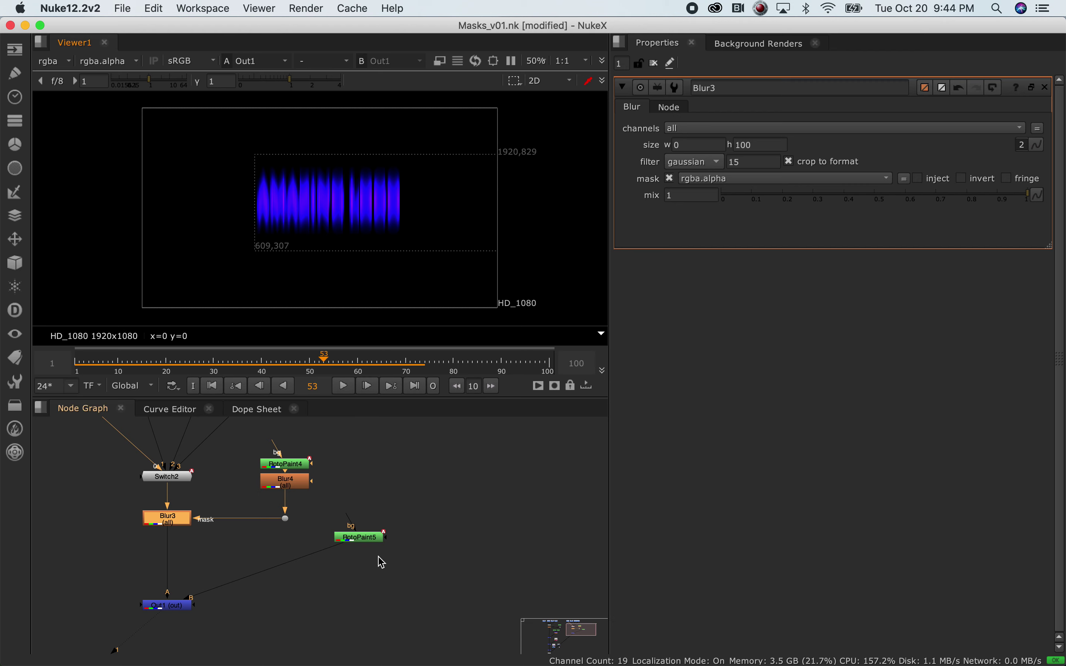
Add a Blur node after RotoPaint5, feeding Out1's B input, and view its output.
{"action": "left_click", "coordinate": [353, 546]}
{"action": "key", "text": "Tab"}
{"action": "type", "text": "blur"}
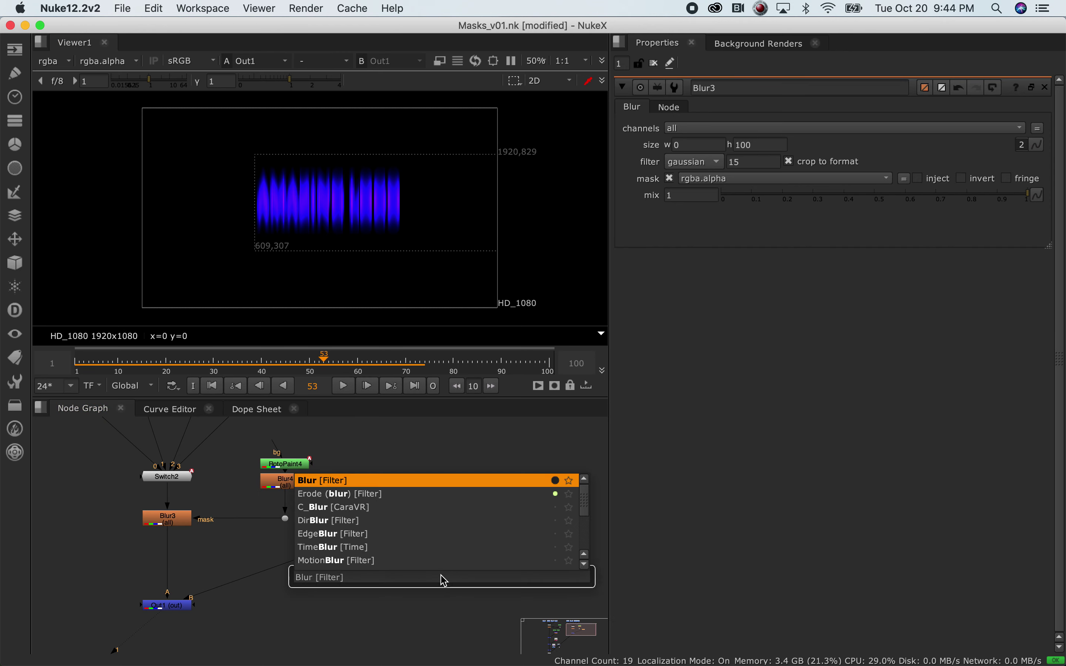
{"action": "key", "text": "Return"}
{"action": "key", "text": "1"}
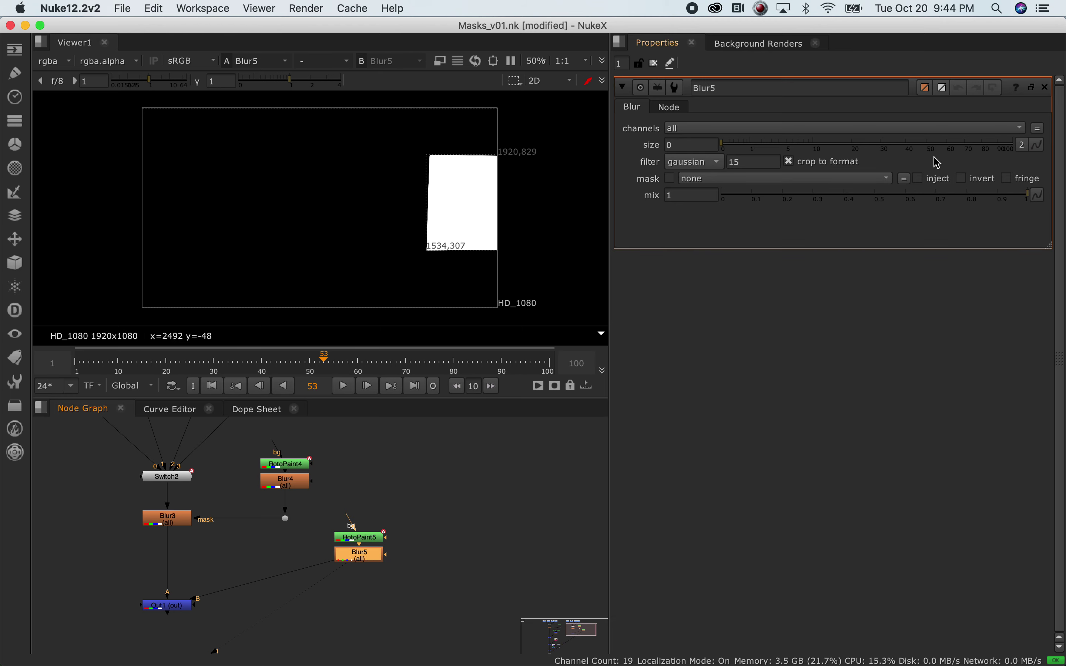
Split Blur5's size into separate width and height values and set the width to 100.
{"action": "left_click", "coordinate": [1028, 145]}
{"action": "double_click", "coordinate": [692, 142]}
{"action": "type", "text": "100"}
{"action": "key", "text": "Return"}
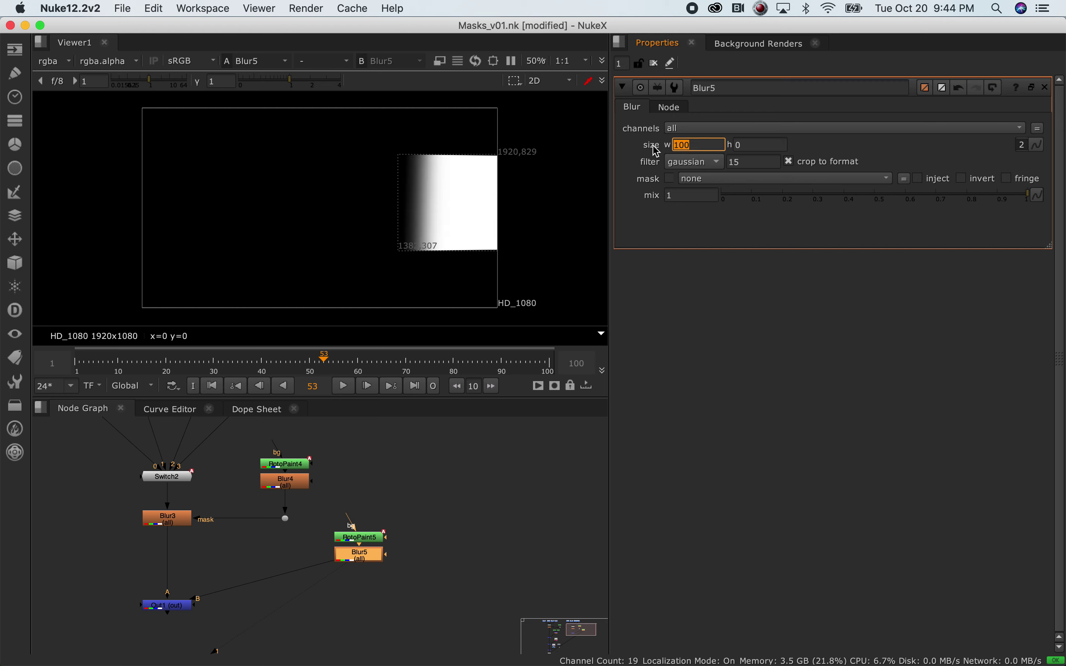
Set Blur5's size to 400 in width and 40 in height to soften the reveal matte.
{"action": "left_click", "coordinate": [675, 145]}
{"action": "left_click_drag", "start_coordinate": [701, 142], "coordinate": [674, 142]}
{"action": "type", "text": "400"}
{"action": "key", "text": "Return"}
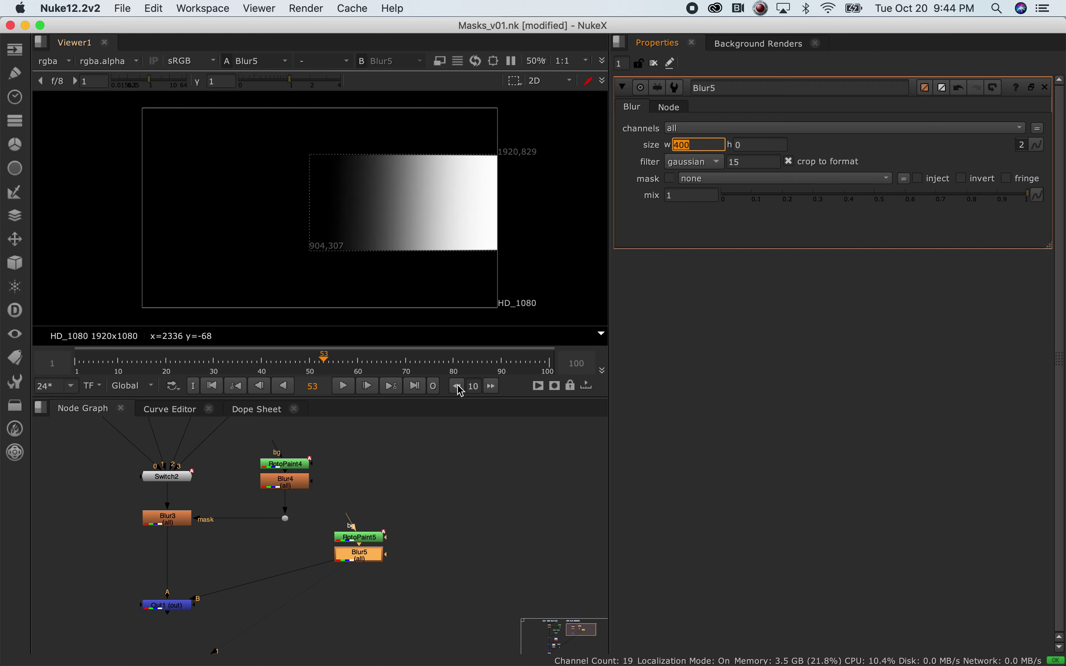
{"action": "left_click", "coordinate": [745, 144]}
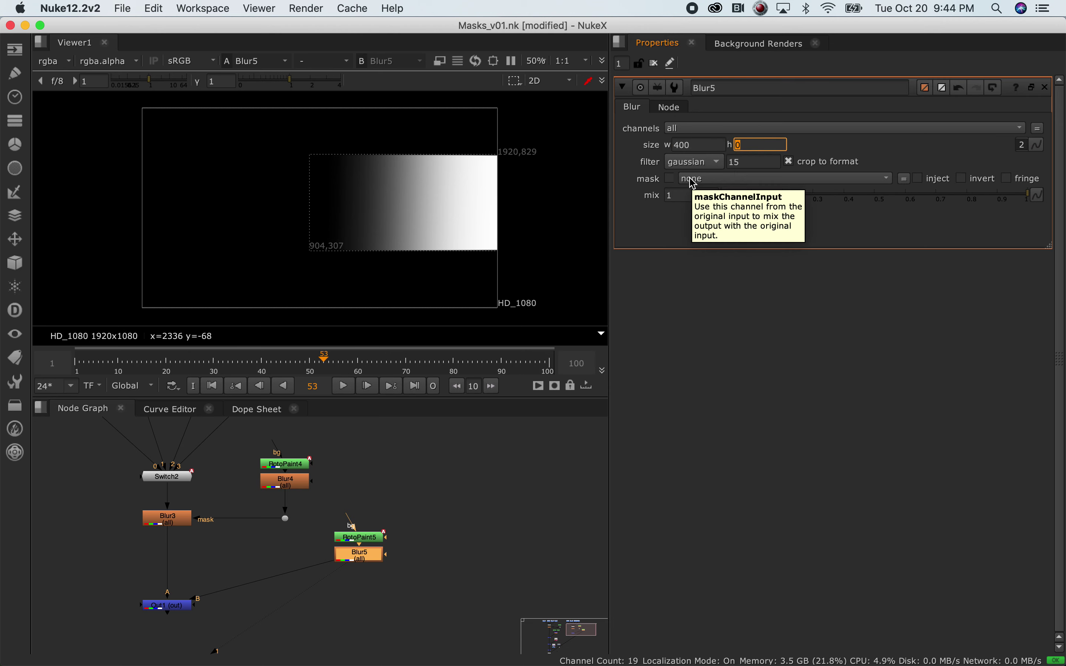
{"action": "left_click", "coordinate": [739, 144]}
{"action": "type", "text": "40"}
{"action": "key", "text": "Return"}
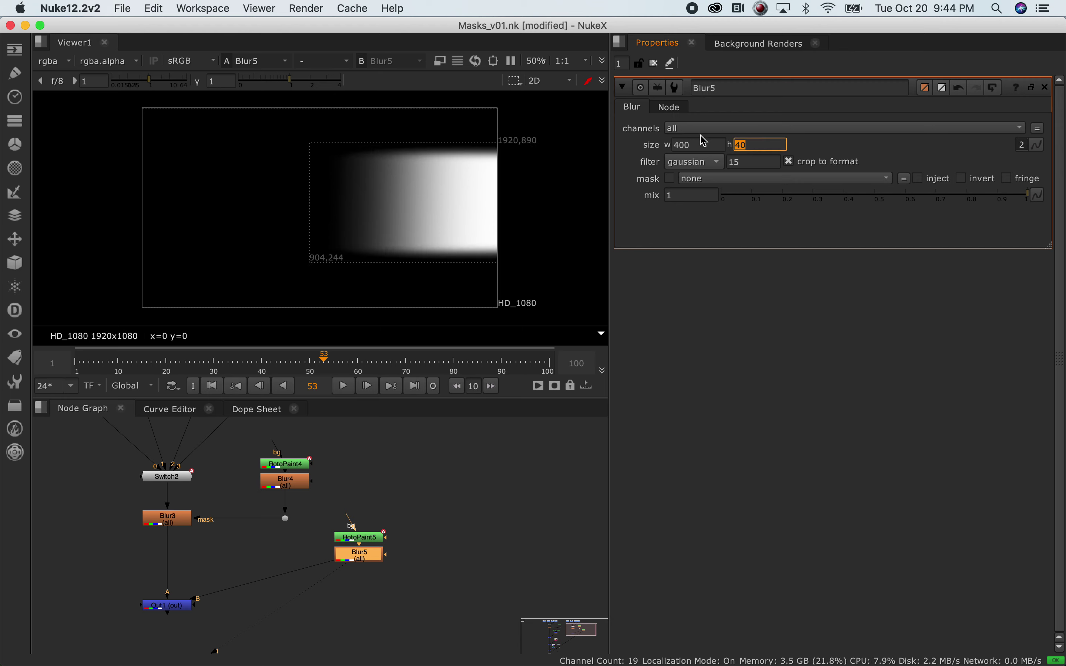
Return the viewer to Out1 and play the softened reveal from frame 1.
{"action": "left_click", "coordinate": [357, 585]}
{"action": "left_click", "coordinate": [185, 605]}
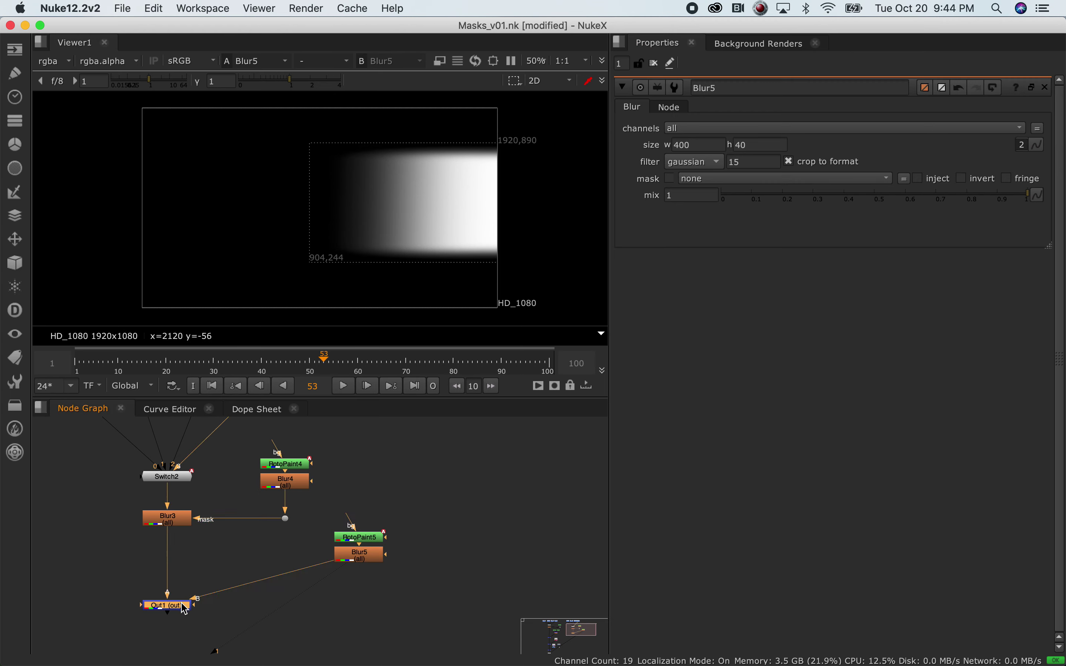
{"action": "key", "text": "1"}
{"action": "left_click", "coordinate": [76, 361]}
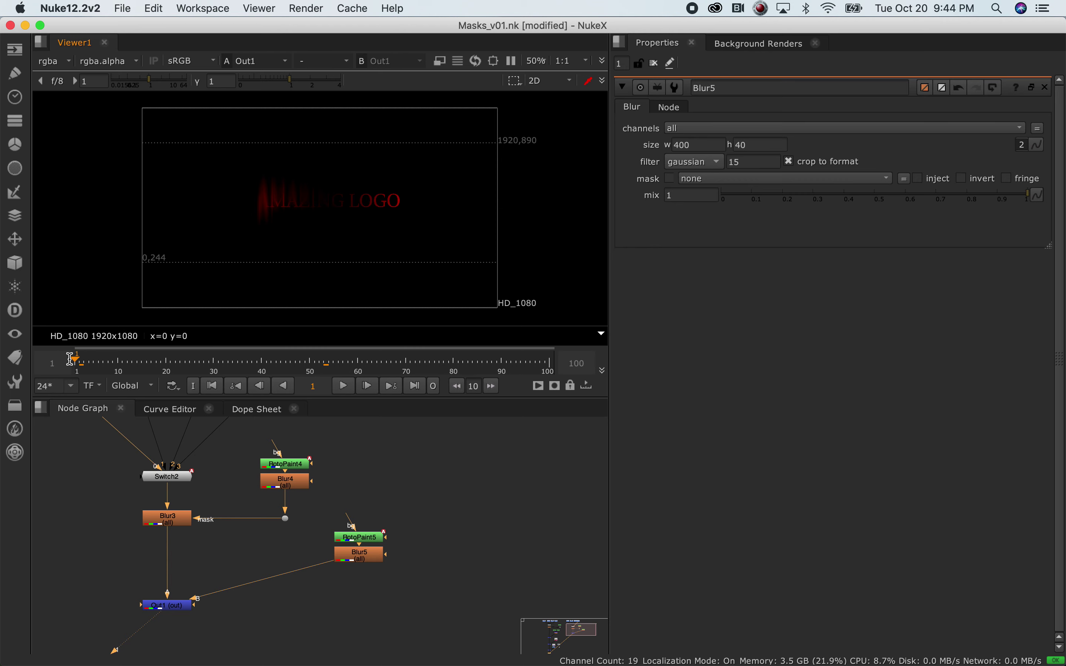
{"action": "left_click", "coordinate": [343, 386]}
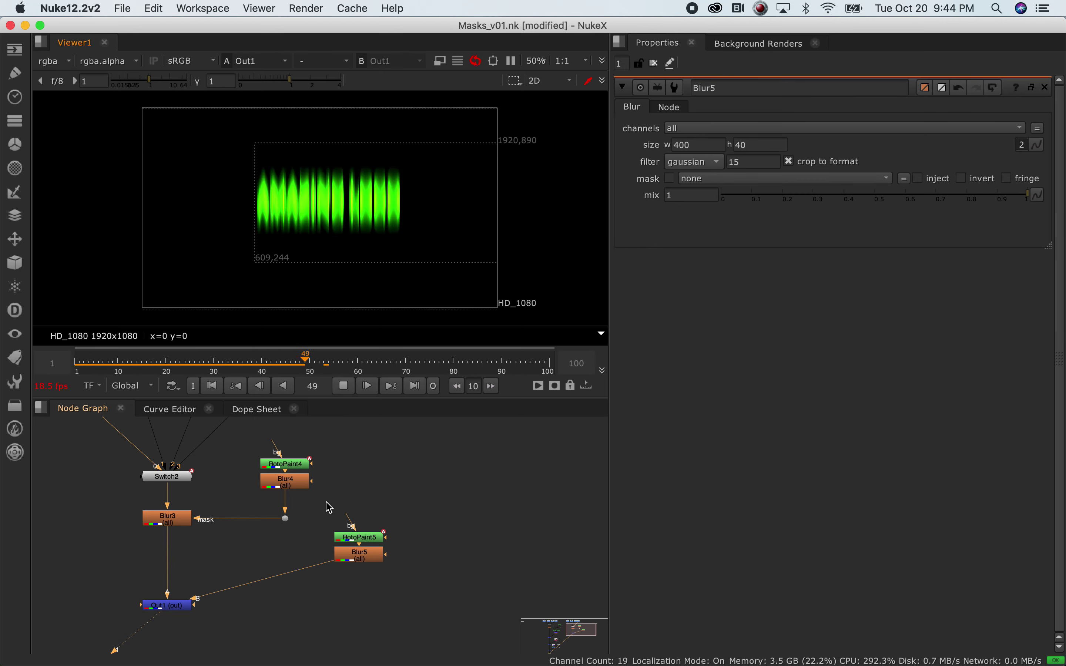
{"action": "left_click", "coordinate": [76, 364]}
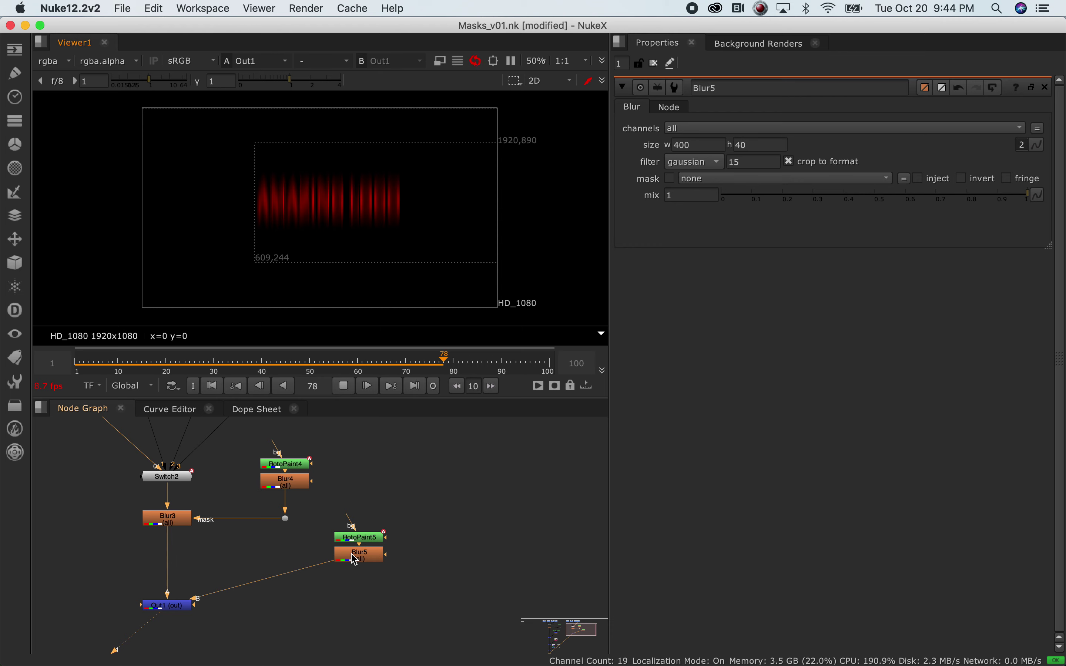
{"action": "key", "text": "k"}
Reduce Blur5's width to 100.
{"action": "left_click", "coordinate": [364, 554]}
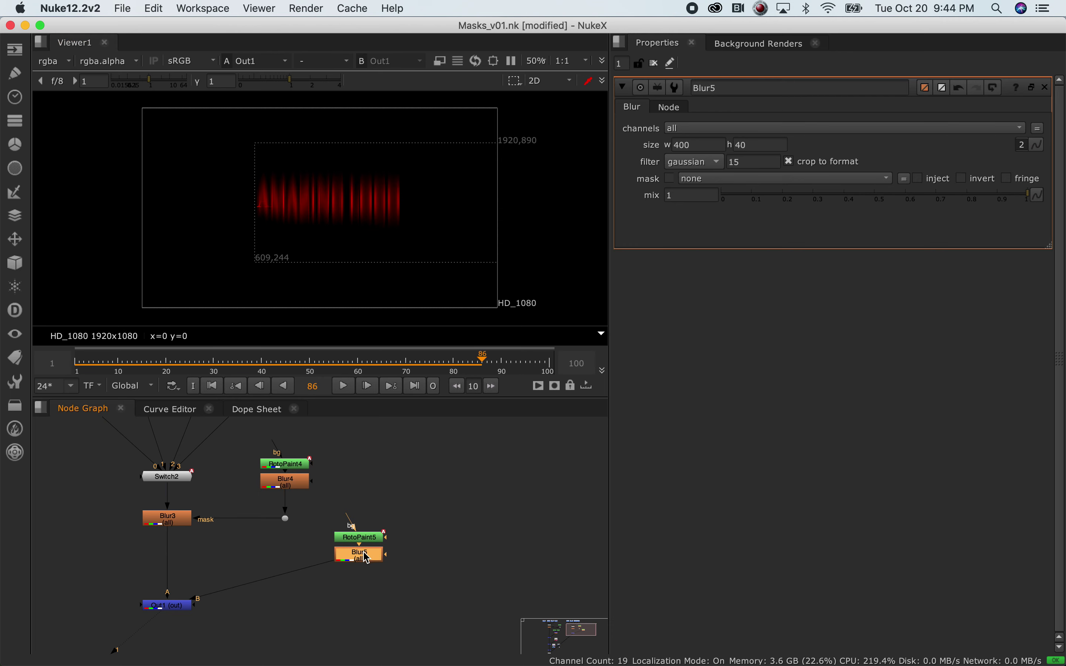
{"action": "left_click_drag", "start_coordinate": [695, 145], "coordinate": [674, 152]}
{"action": "type", "text": "10"}
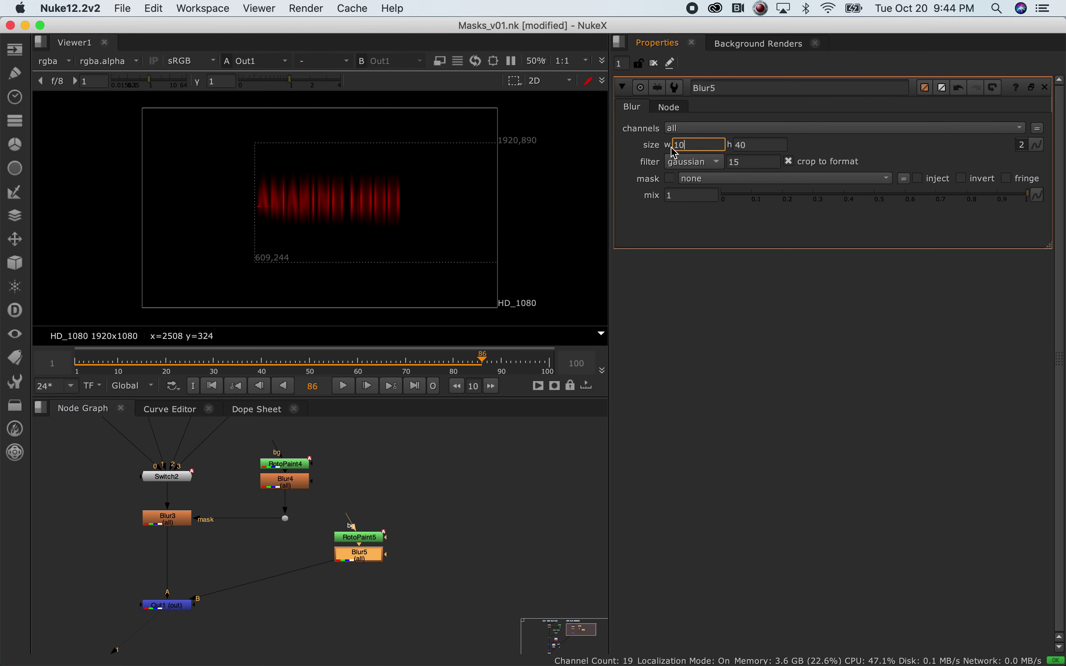
{"action": "type", "text": "0"}
{"action": "key", "text": "Return"}
Replay Out1's reveal from frame 1 to check the tighter matte edge, and stop playback.
{"action": "left_click_drag", "start_coordinate": [114, 360], "coordinate": [69, 363]}
{"action": "left_click", "coordinate": [343, 387]}
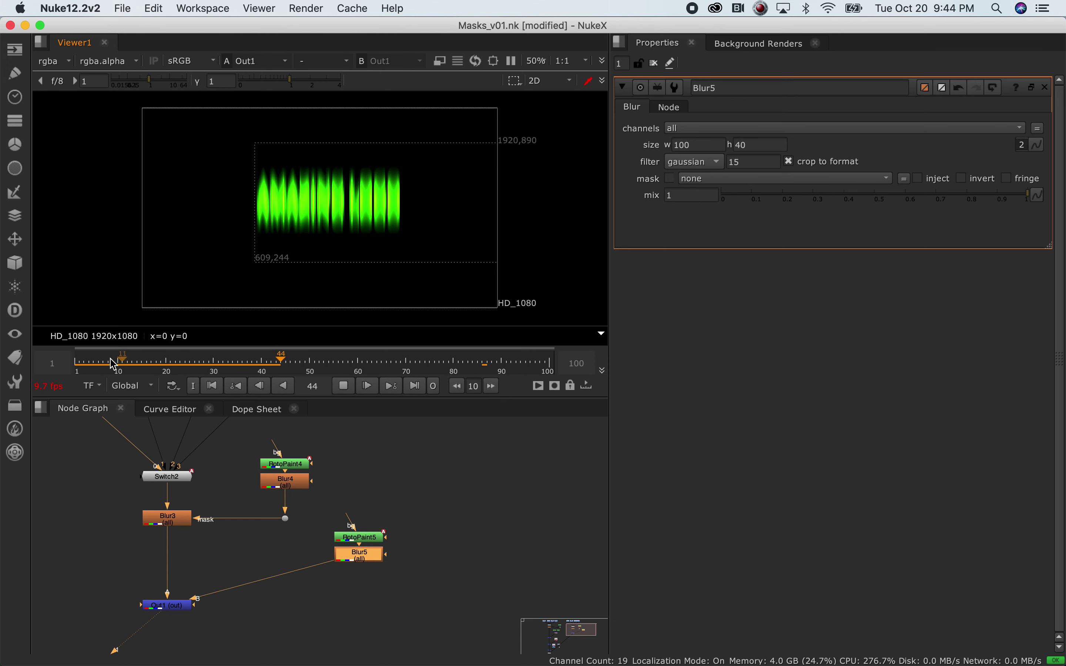
{"action": "left_click", "coordinate": [77, 365]}
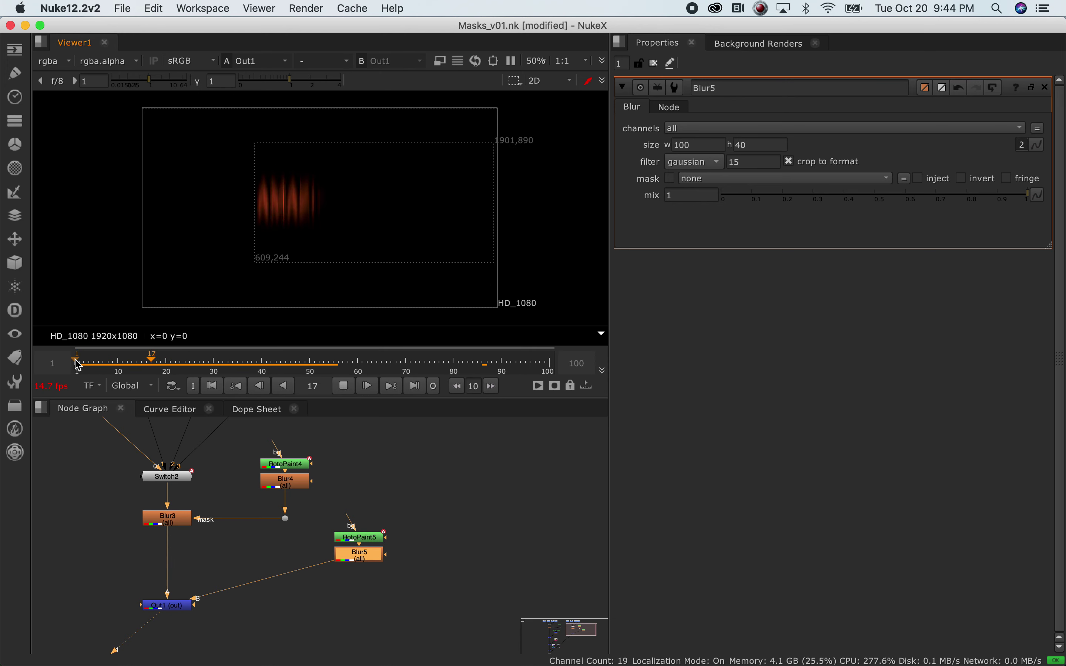
{"action": "left_click", "coordinate": [343, 386]}
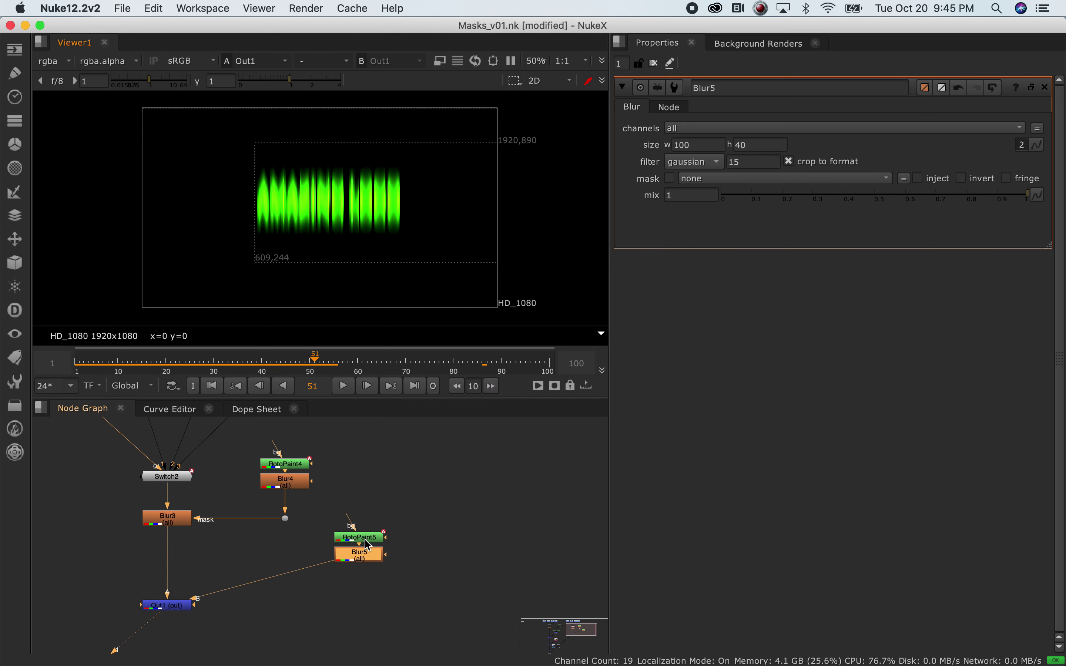
Raise the maximum number of open properties panels to 2 and show Blur5's properties together with RotoPaint5's.
{"action": "double_click", "coordinate": [366, 538]}
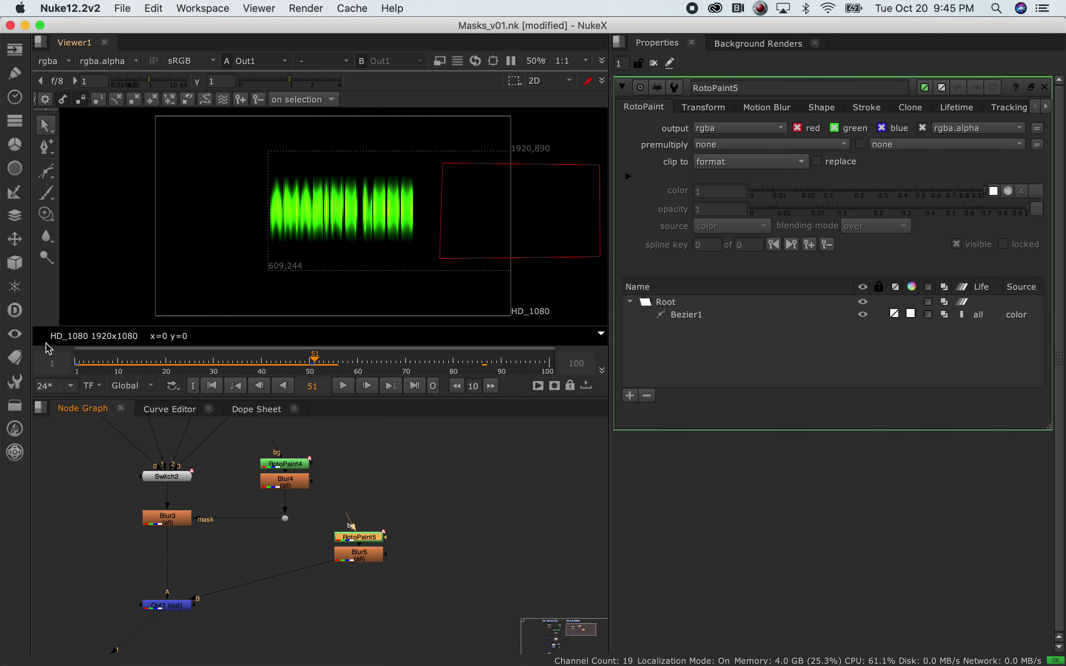
{"action": "left_click", "coordinate": [77, 362]}
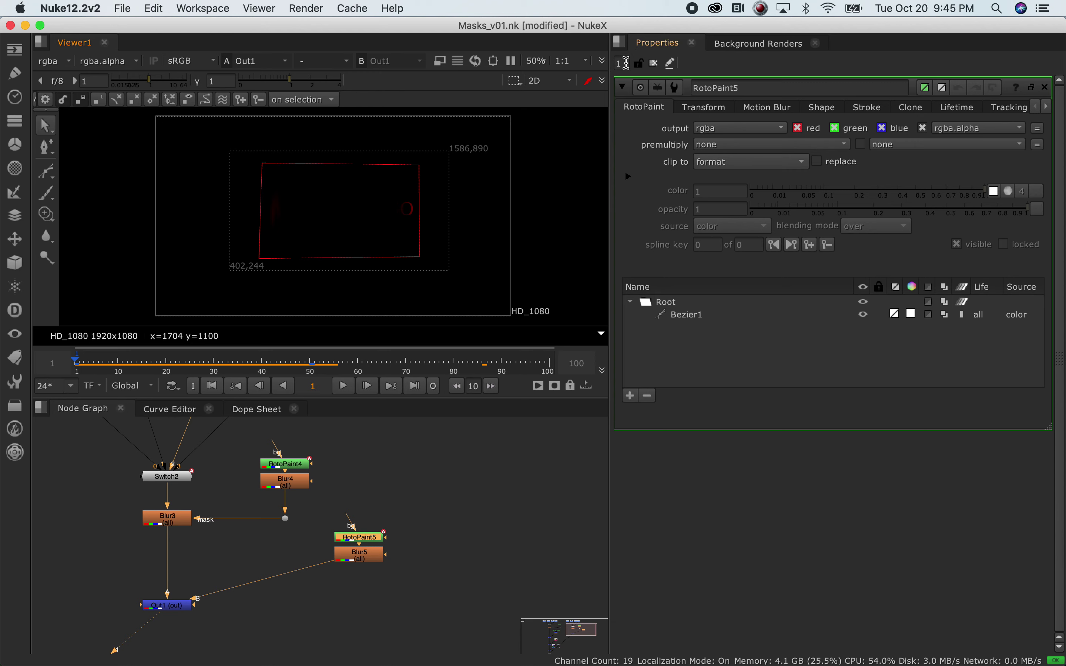
{"action": "left_click", "coordinate": [620, 62]}
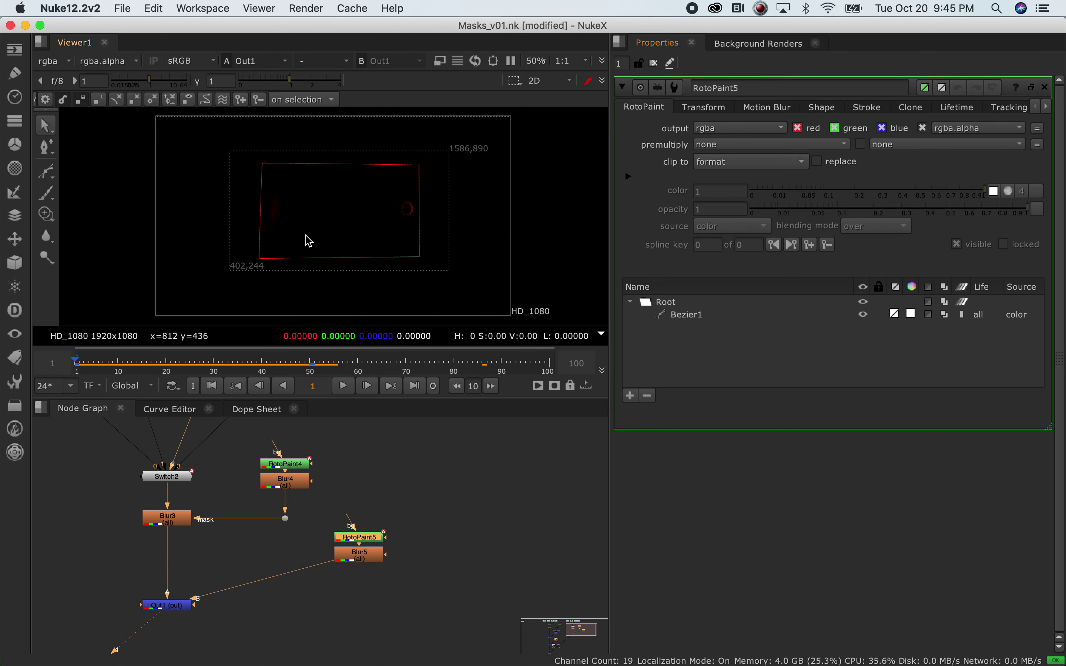
{"action": "left_click", "coordinate": [621, 60]}
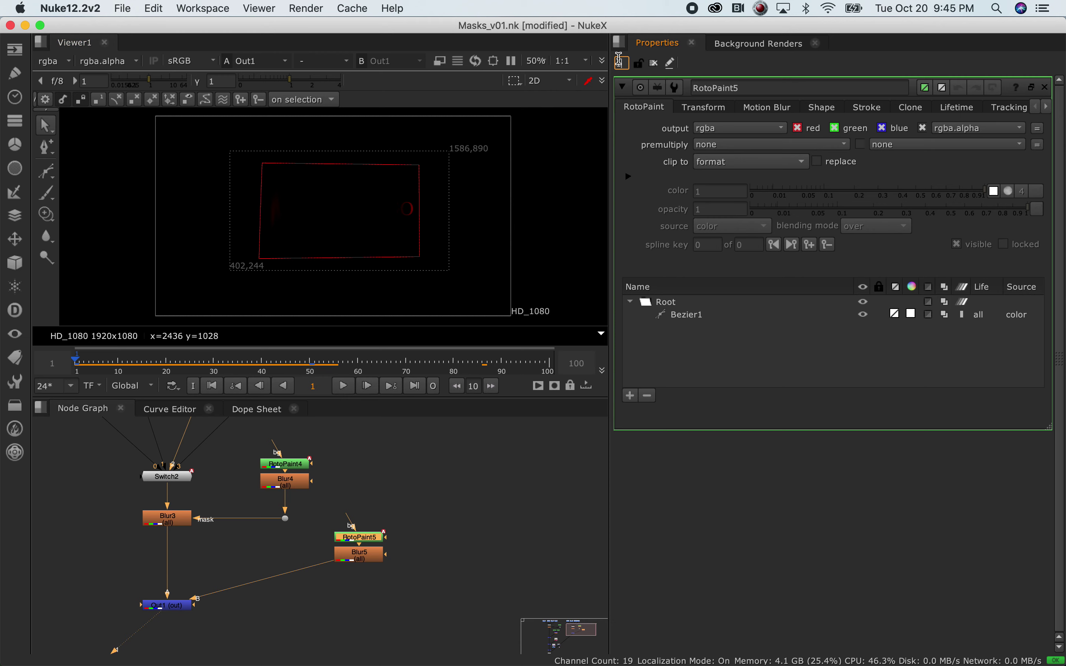
{"action": "double_click", "coordinate": [619, 60]}
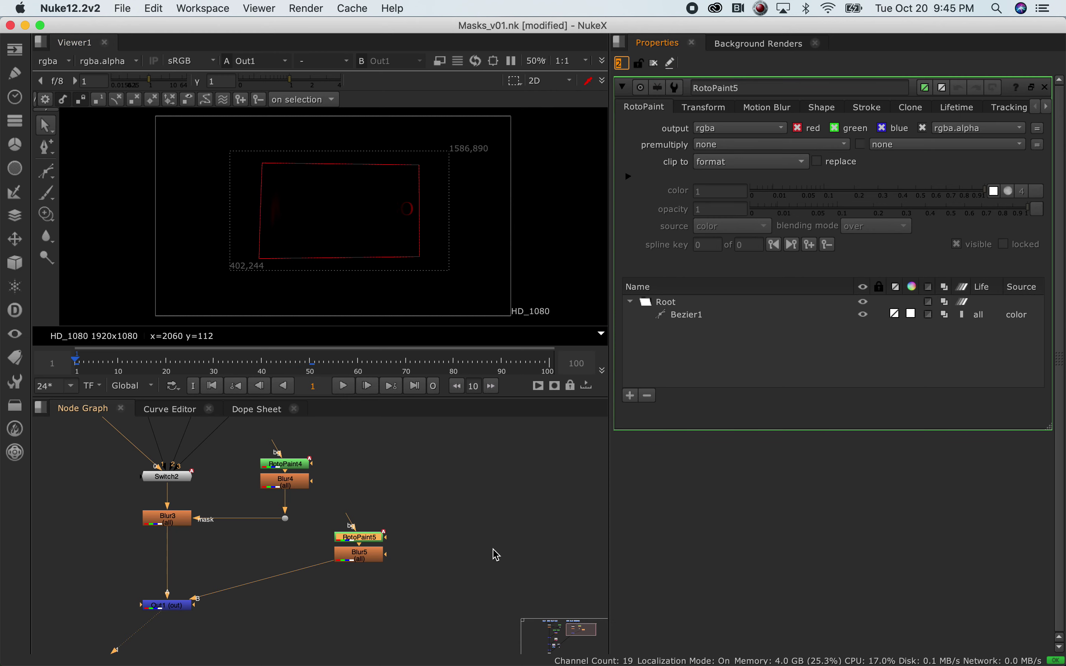
{"action": "double_click", "coordinate": [368, 559]}
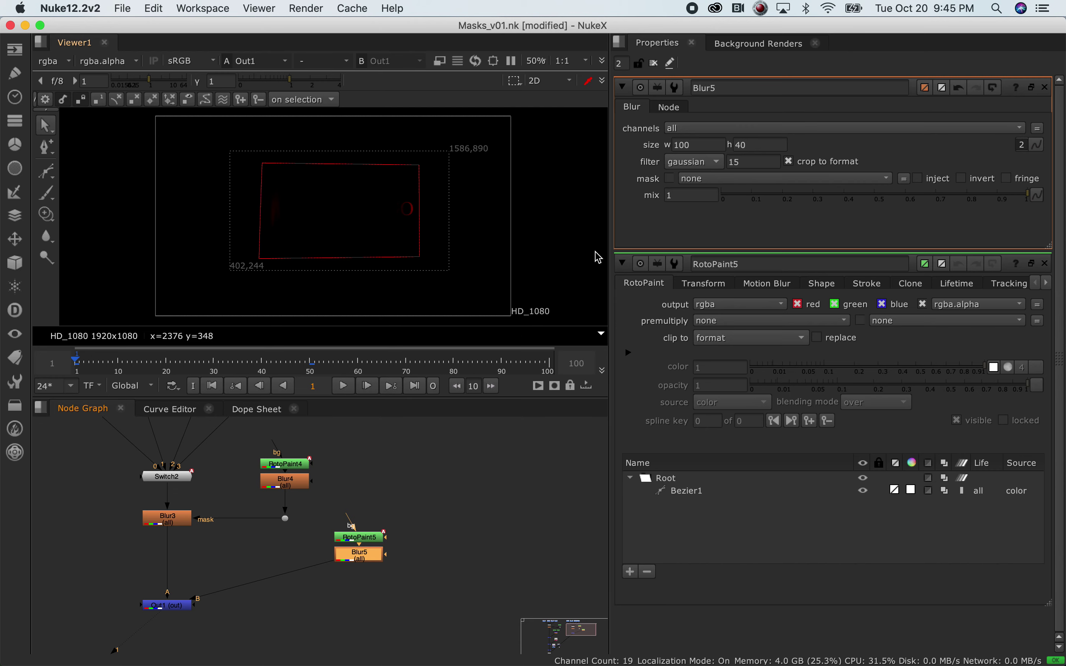
Close RotoPaint5's properties and set the maximum number of open properties panels back to 1.
{"action": "left_click", "coordinate": [1045, 264]}
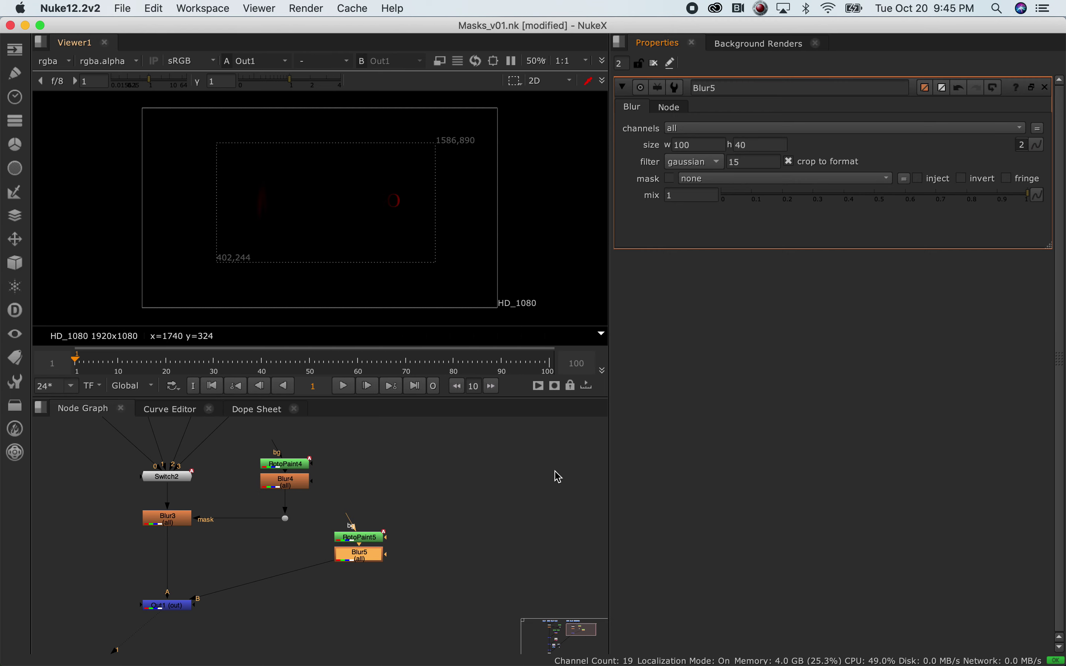
{"action": "double_click", "coordinate": [614, 63]}
{"action": "left_click", "coordinate": [417, 557]}
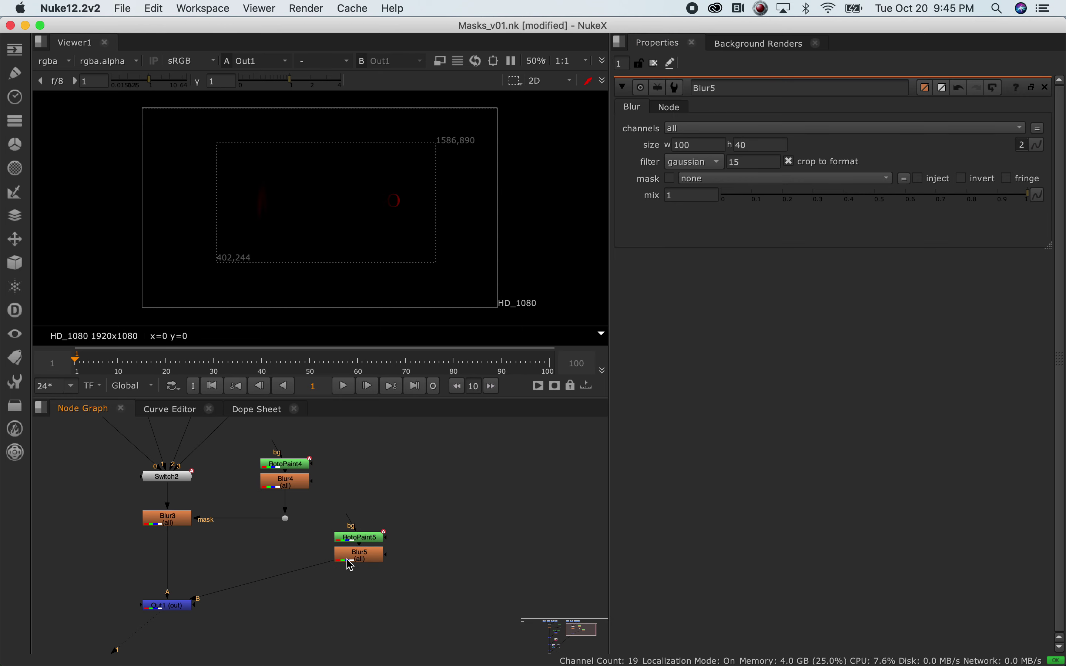
Open RotoPaint5's properties and play the reveal from frame 1 with its Bezier outline overlaid.
{"action": "double_click", "coordinate": [373, 541]}
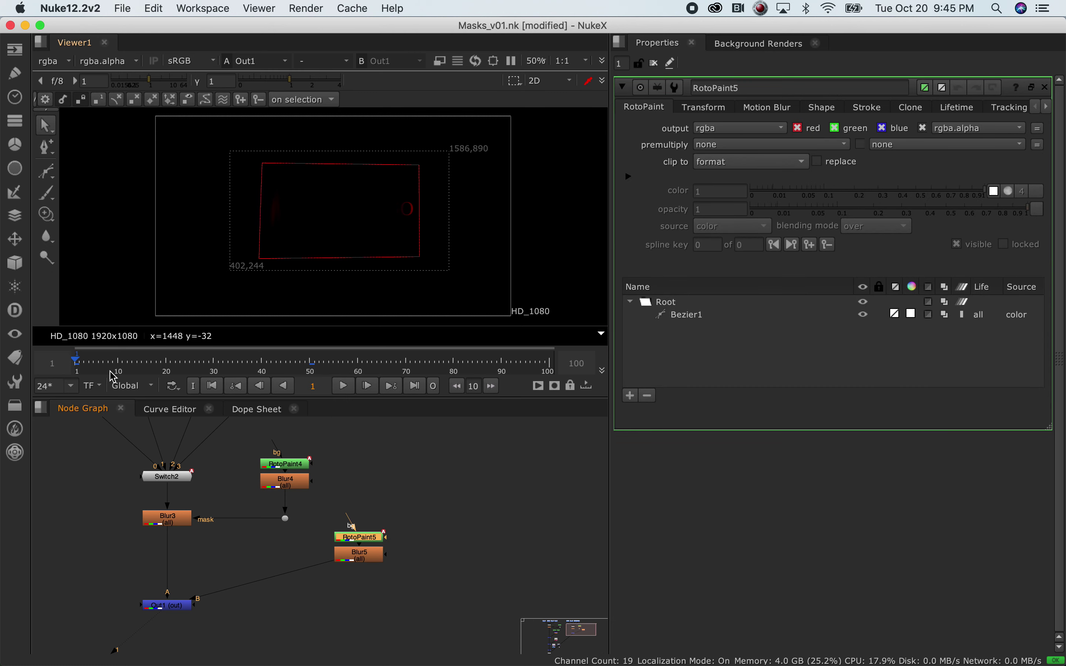
{"action": "left_click", "coordinate": [77, 361]}
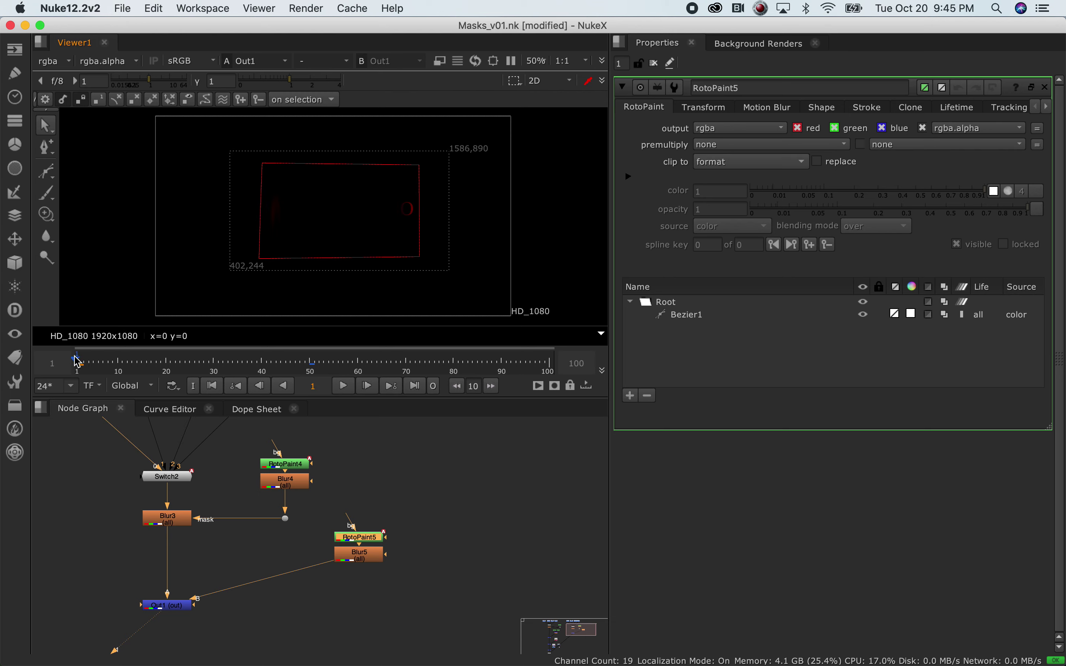
{"action": "left_click", "coordinate": [344, 388]}
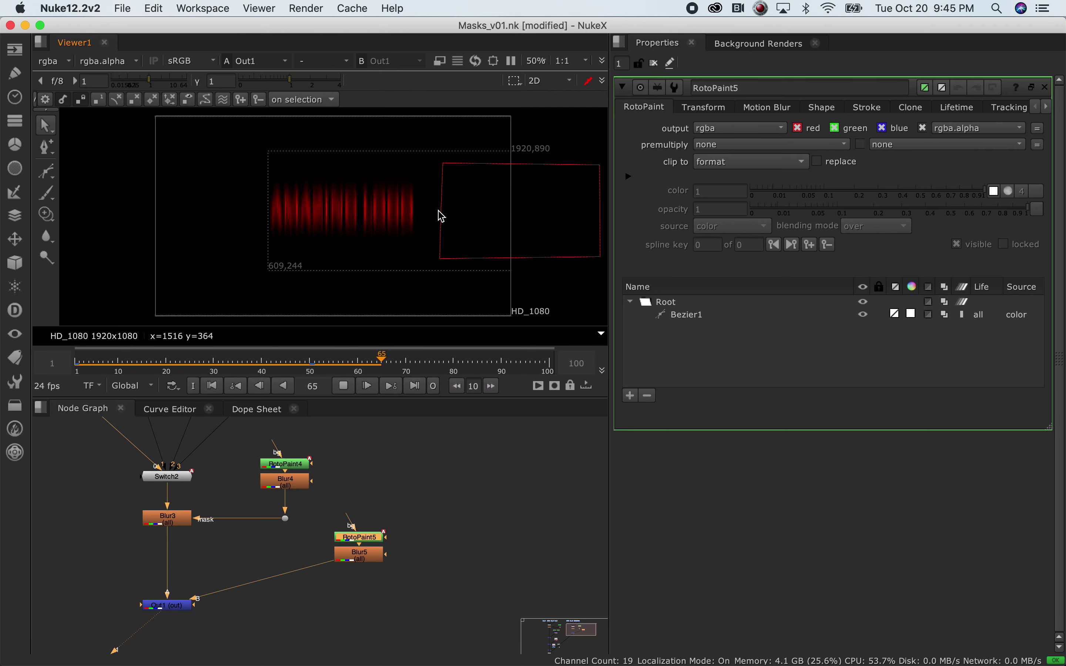
{"action": "left_click", "coordinate": [343, 386]}
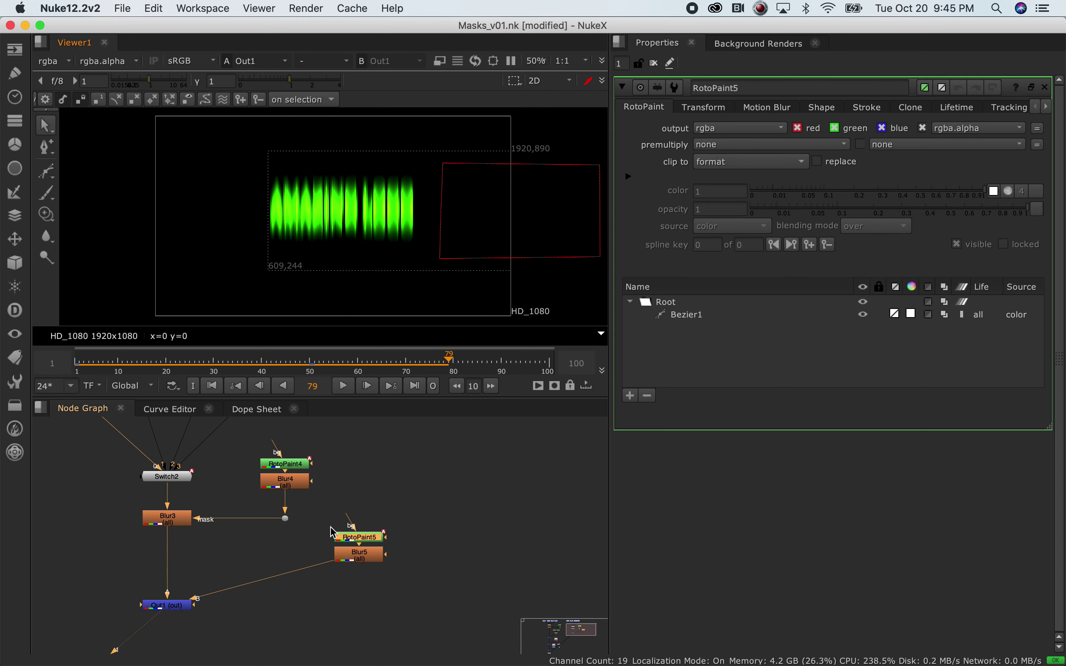
Set Blur5's size width to 50.
{"action": "double_click", "coordinate": [358, 560]}
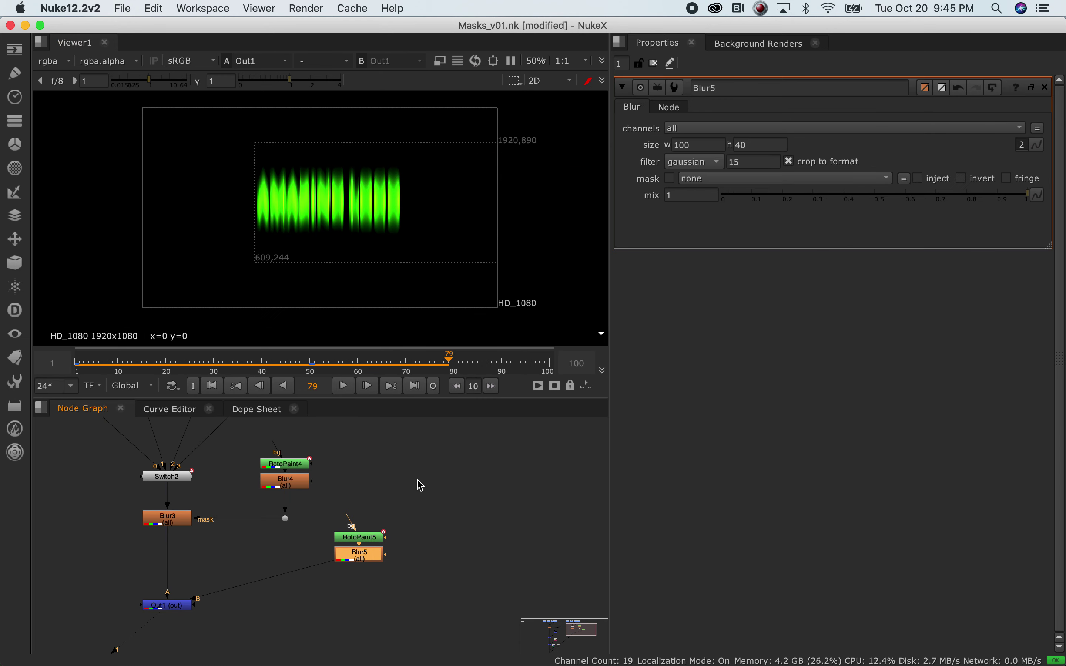
{"action": "left_click_drag", "start_coordinate": [698, 141], "coordinate": [667, 150]}
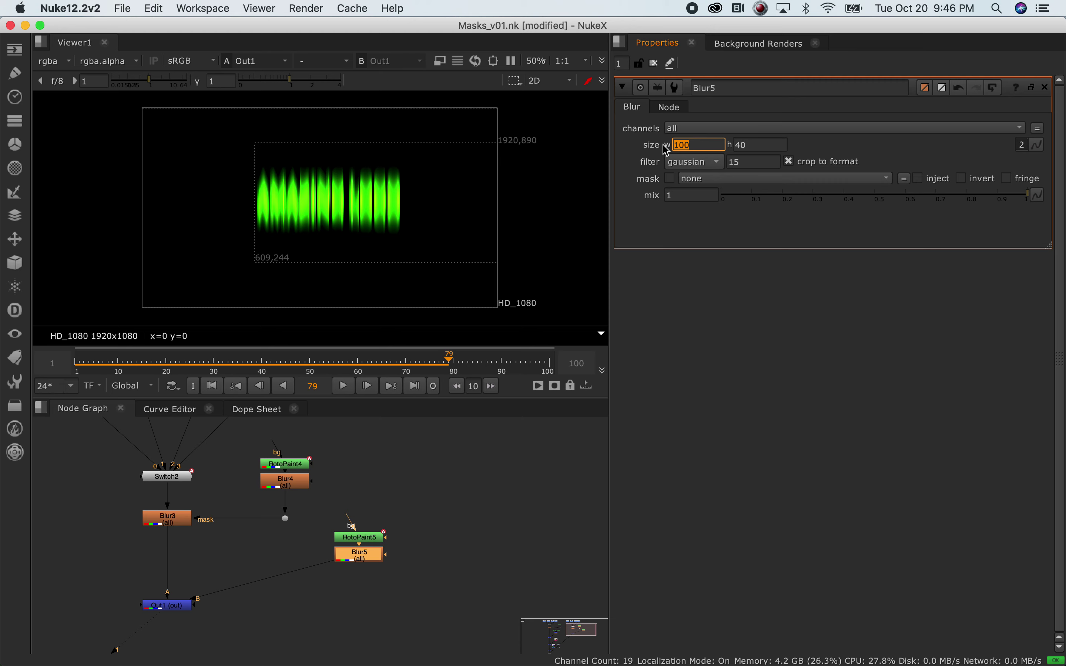
{"action": "type", "text": "50"}
{"action": "left_click", "coordinate": [405, 569]}
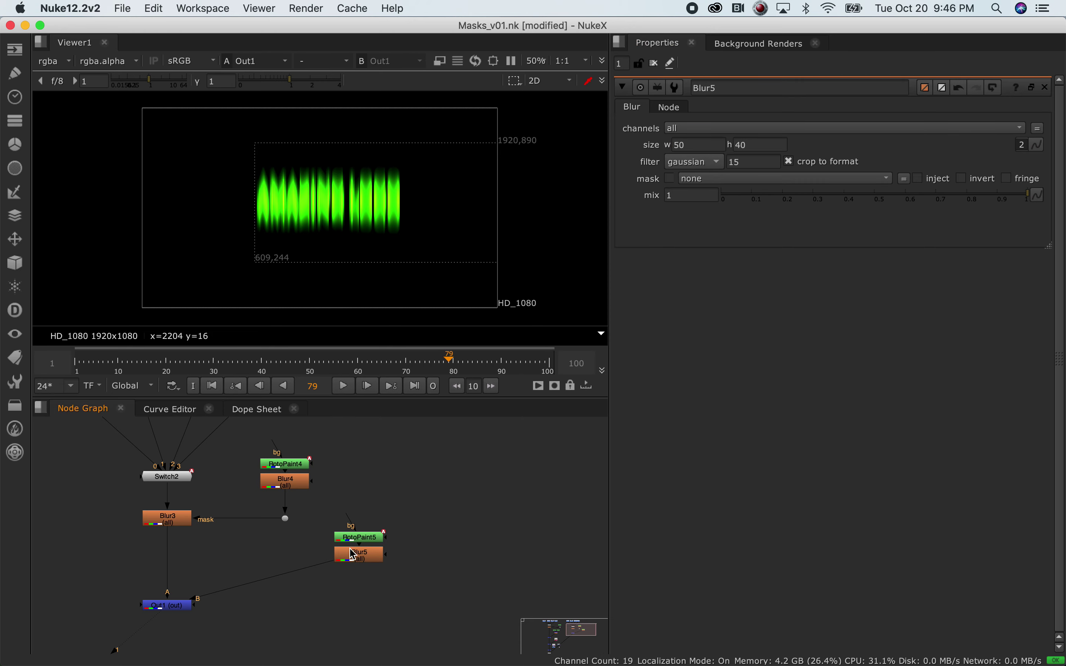
Play the reveal from frame 1 with RotoPaint5's outline overlaid, stop playback and return to the start of the timeline.
{"action": "double_click", "coordinate": [359, 538]}
{"action": "left_click_drag", "start_coordinate": [115, 367], "coordinate": [76, 364]}
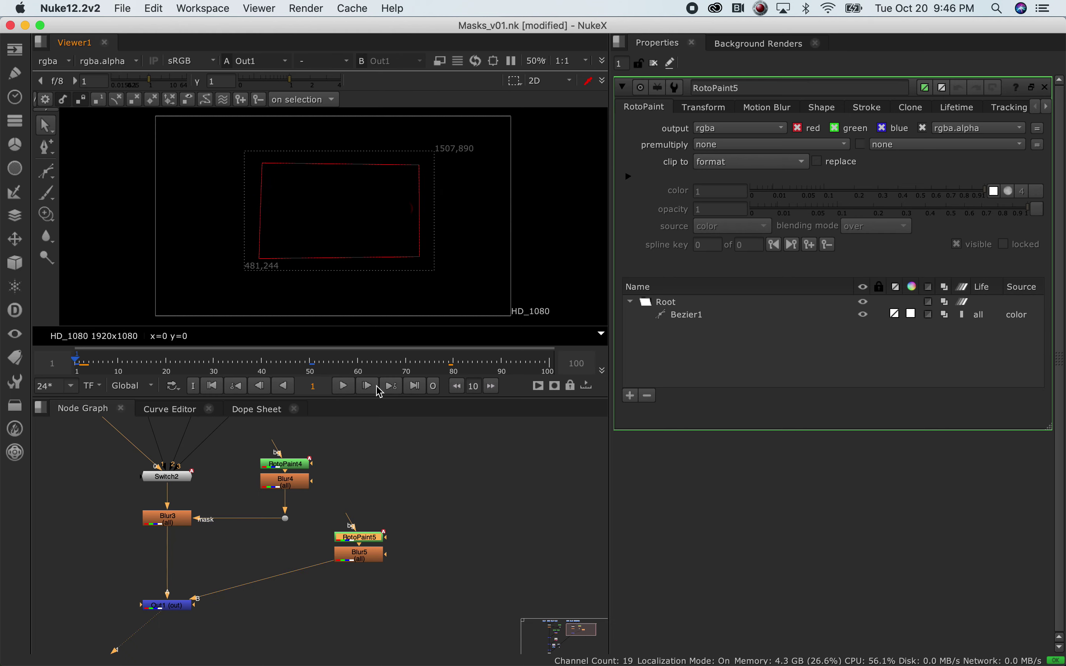
{"action": "left_click", "coordinate": [366, 386]}
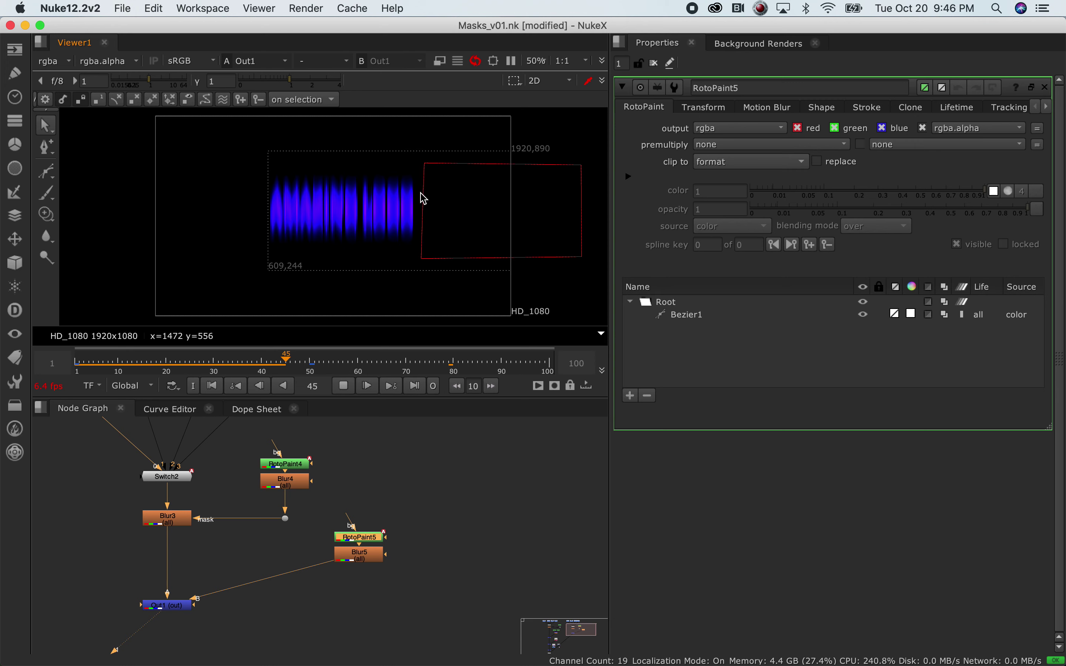
{"action": "left_click", "coordinate": [343, 386]}
{"action": "left_click_drag", "start_coordinate": [132, 359], "coordinate": [31, 360]}
Set Blur5's size width to 100.
{"action": "left_click", "coordinate": [363, 558]}
{"action": "double_click", "coordinate": [363, 558]}
{"action": "double_click", "coordinate": [684, 145]}
{"action": "type", "text": "100"}
{"action": "key", "text": "Return"}
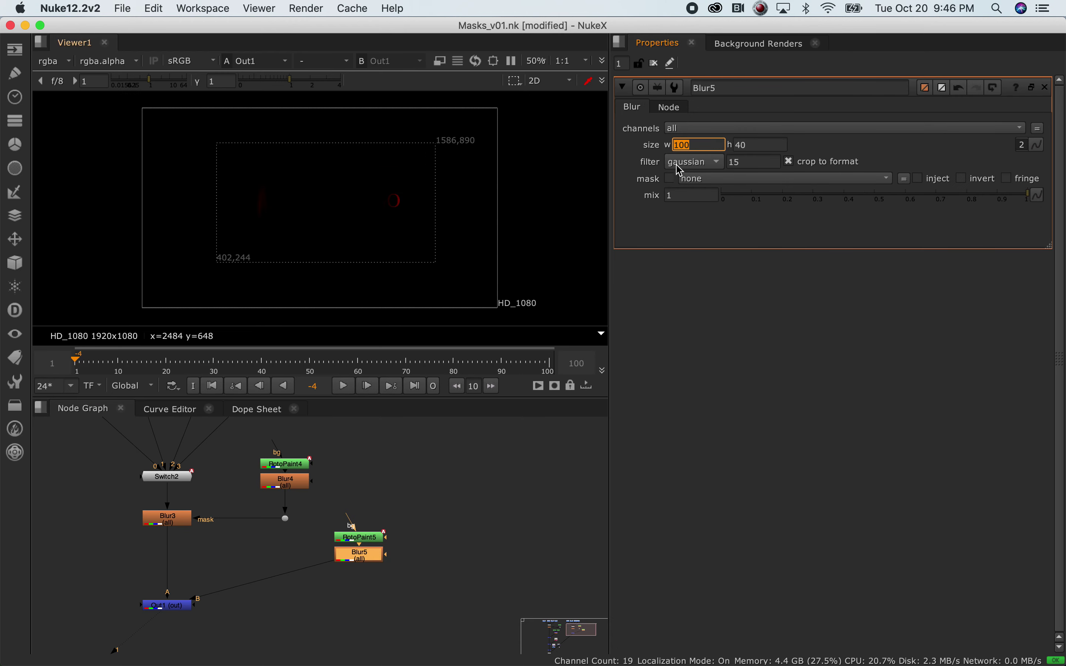
Set the Out1 merge's operation to in and scrub the timeline to frame 1.
{"action": "left_click", "coordinate": [362, 606]}
{"action": "middle_click_drag", "start_coordinate": [245, 615], "coordinate": [470, 533]}
{"action": "scroll", "coordinate": [418, 566], "scroll_direction": "down", "scroll_amount": 3}
{"action": "left_click", "coordinate": [403, 536]}
{"action": "scroll", "coordinate": [471, 552], "scroll_direction": "up", "scroll_amount": 5}
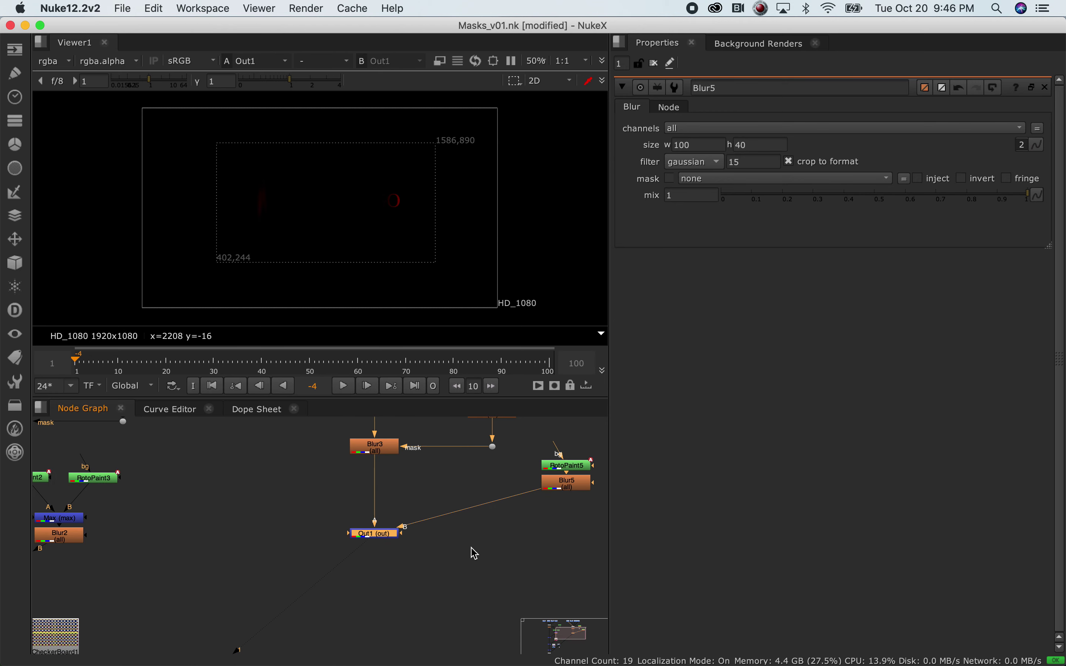
{"action": "scroll", "coordinate": [390, 548], "scroll_direction": "up", "scroll_amount": 3}
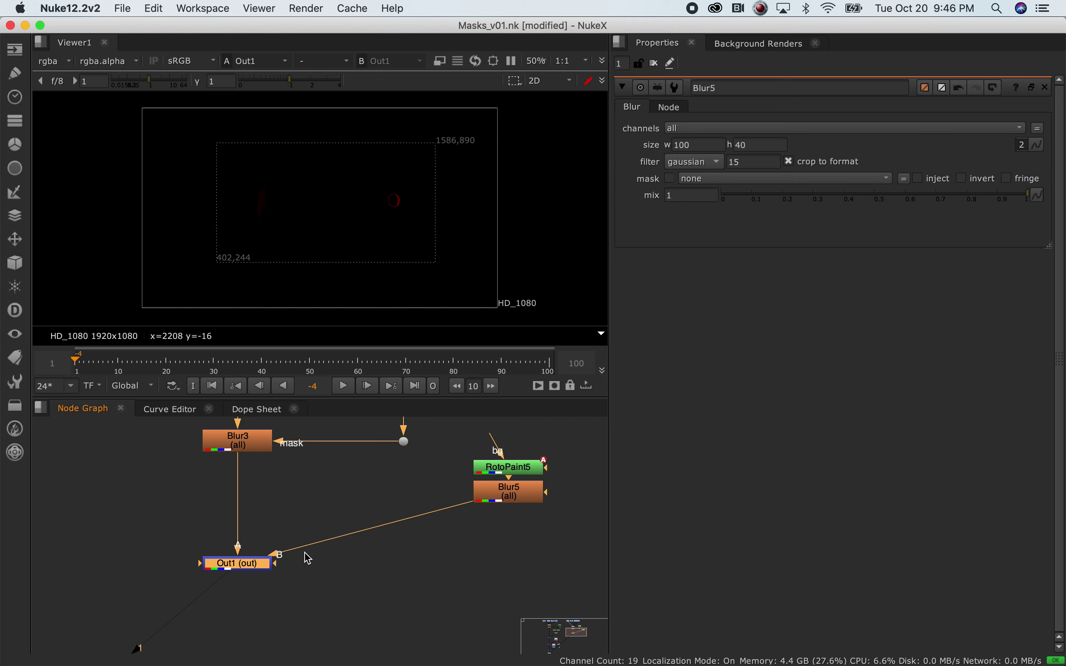
{"action": "double_click", "coordinate": [244, 568]}
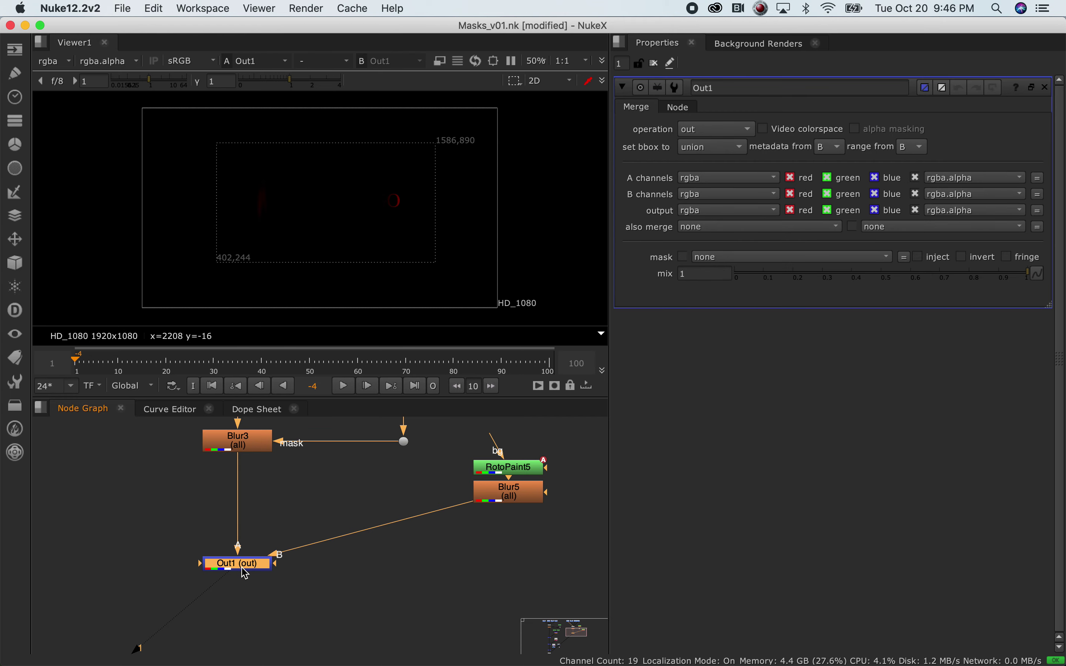
{"action": "left_click", "coordinate": [725, 132]}
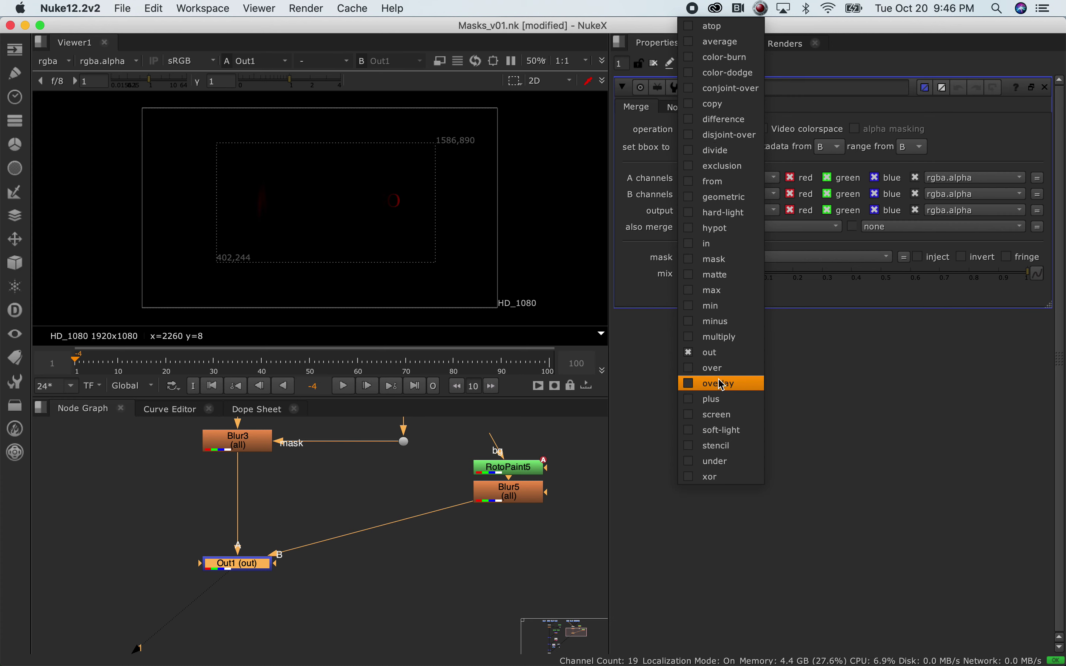
{"action": "left_click", "coordinate": [724, 244]}
{"action": "mouse_move", "coordinate": [106, 374]}
{"action": "left_mouse_down"}
{"action": "mouse_move", "coordinate": [70, 363]}
{"action": "mouse_move", "coordinate": [315, 363]}
{"action": "mouse_move", "coordinate": [76, 364]}
{"action": "left_mouse_up"}
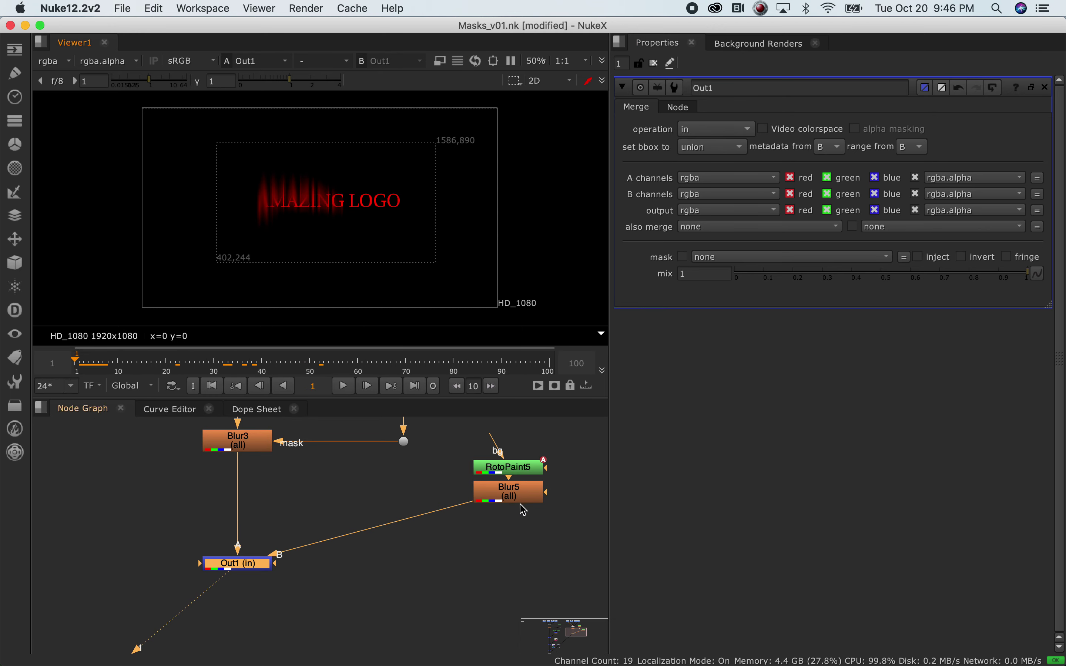
Open RotoPaint5's properties and scrub the timeline to check how its matte holds the logo with the in operation.
{"action": "double_click", "coordinate": [507, 468]}
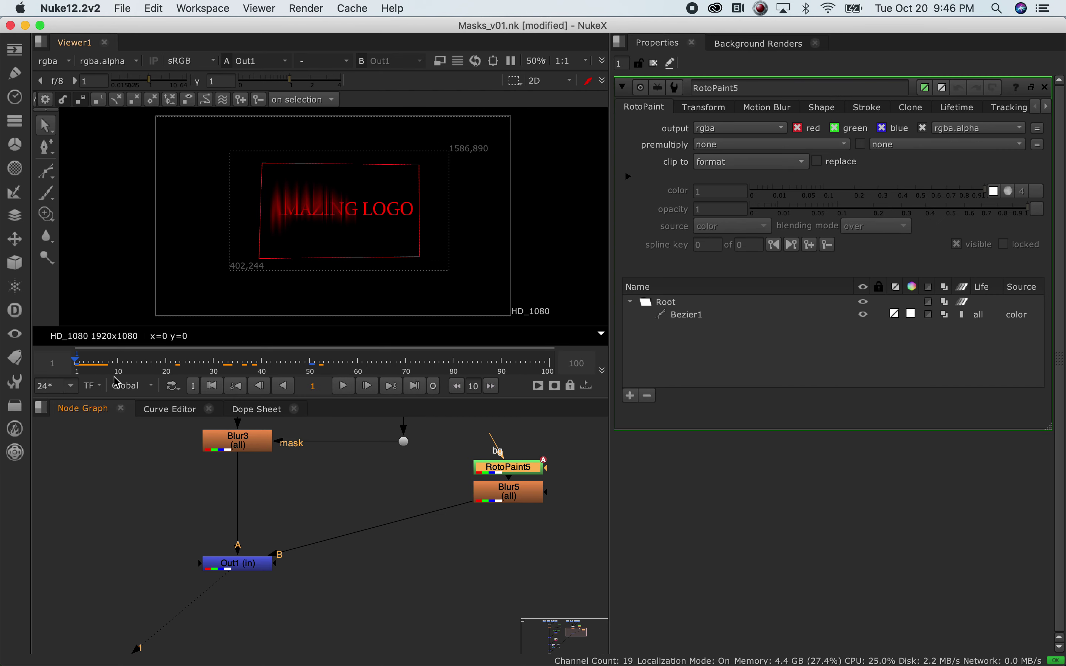
{"action": "mouse_move", "coordinate": [93, 365]}
{"action": "left_mouse_down"}
{"action": "mouse_move", "coordinate": [285, 367]}
{"action": "mouse_move", "coordinate": [73, 365]}
{"action": "left_mouse_up"}
{"action": "left_click", "coordinate": [391, 560]}
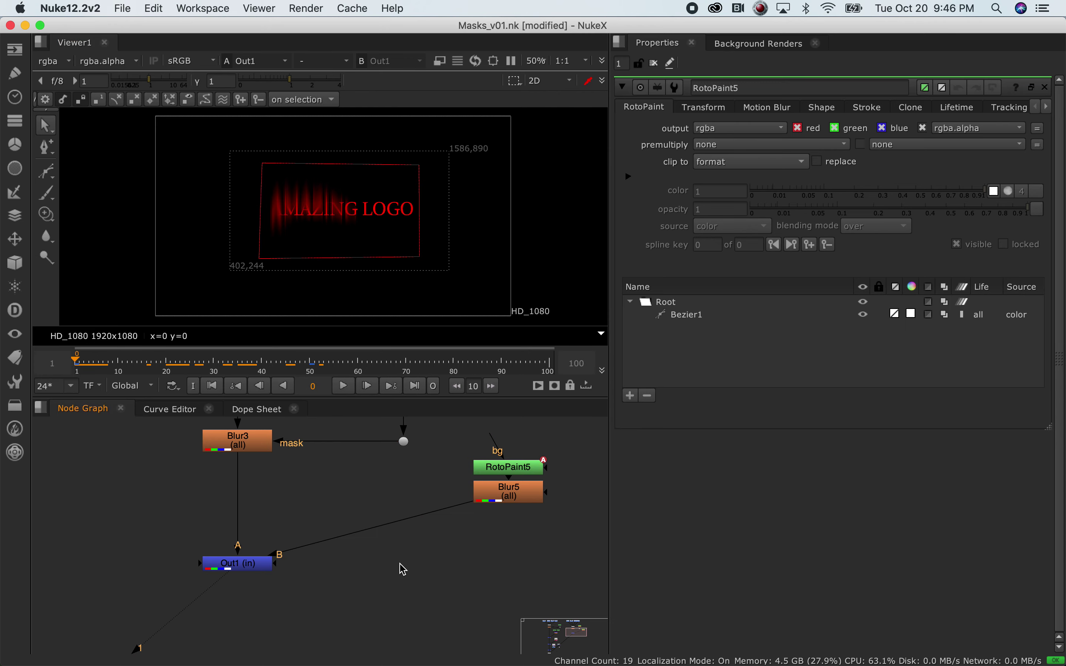
Set the Out1 merge's operation to out.
{"action": "left_click", "coordinate": [254, 566]}
{"action": "double_click", "coordinate": [253, 567]}
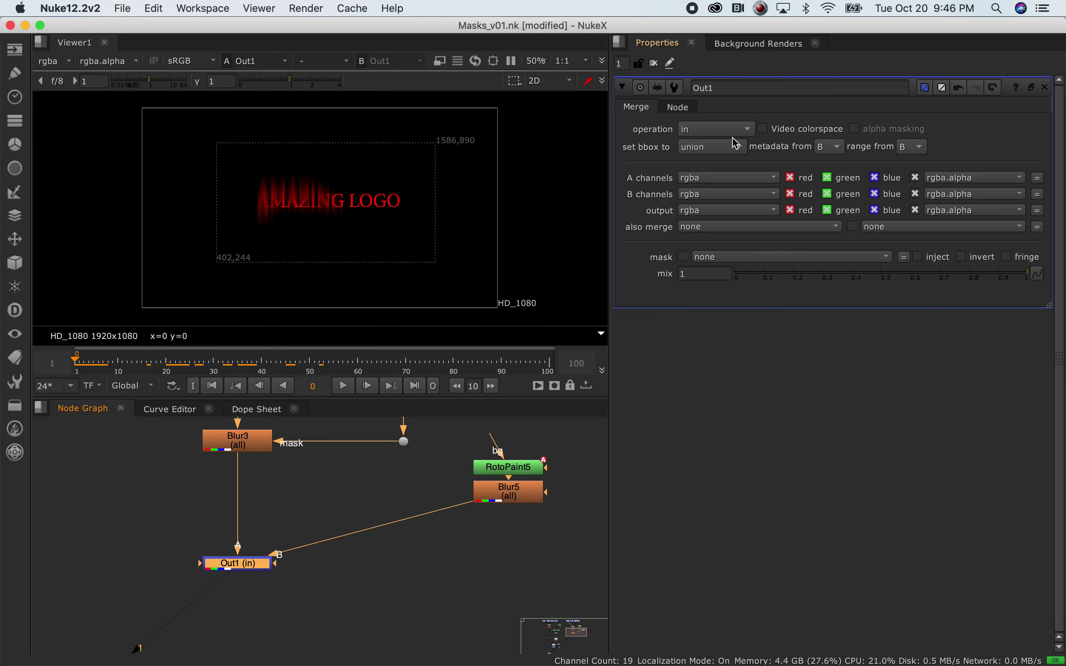
{"action": "left_click", "coordinate": [744, 134]}
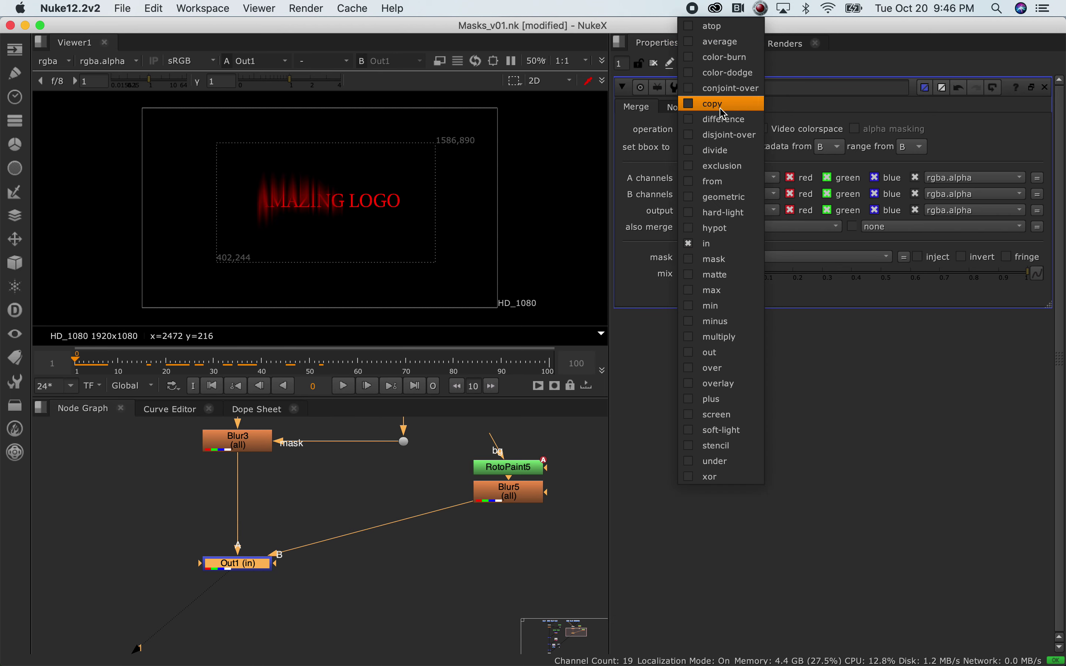
{"action": "left_click", "coordinate": [729, 358]}
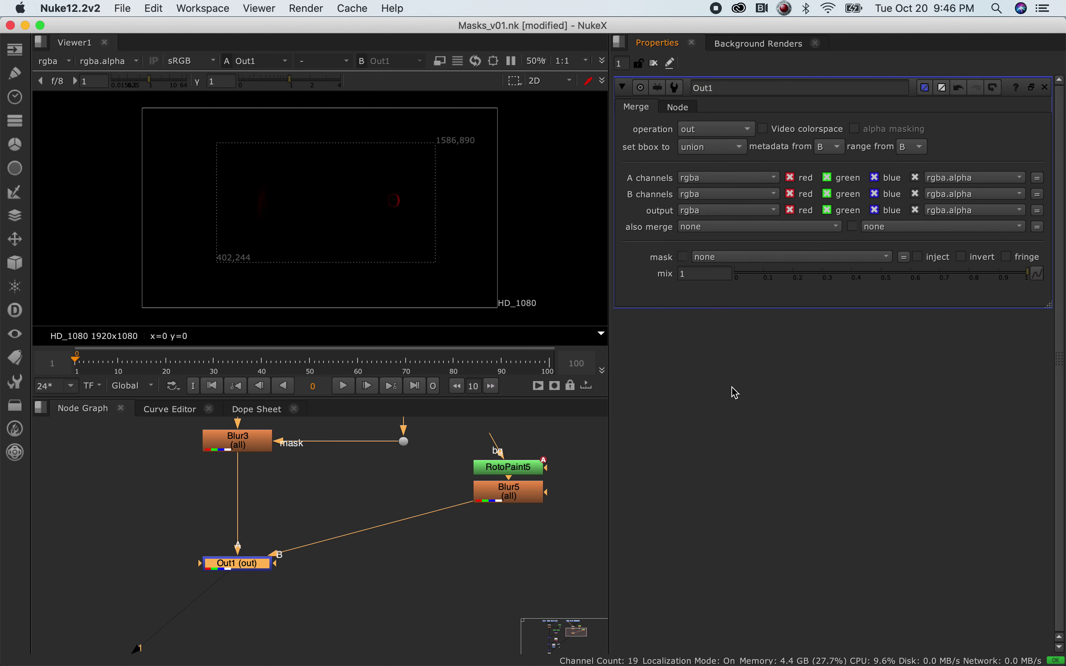
Move Out1 and Blur5 further down in the node graph to leave space between RotoPaint5 and Blur5.
{"action": "left_click", "coordinate": [290, 564]}
{"action": "scroll", "coordinate": [357, 604], "scroll_direction": "down", "scroll_amount": 2}
{"action": "middle_click_drag", "start_coordinate": [328, 634], "coordinate": [258, 591]}
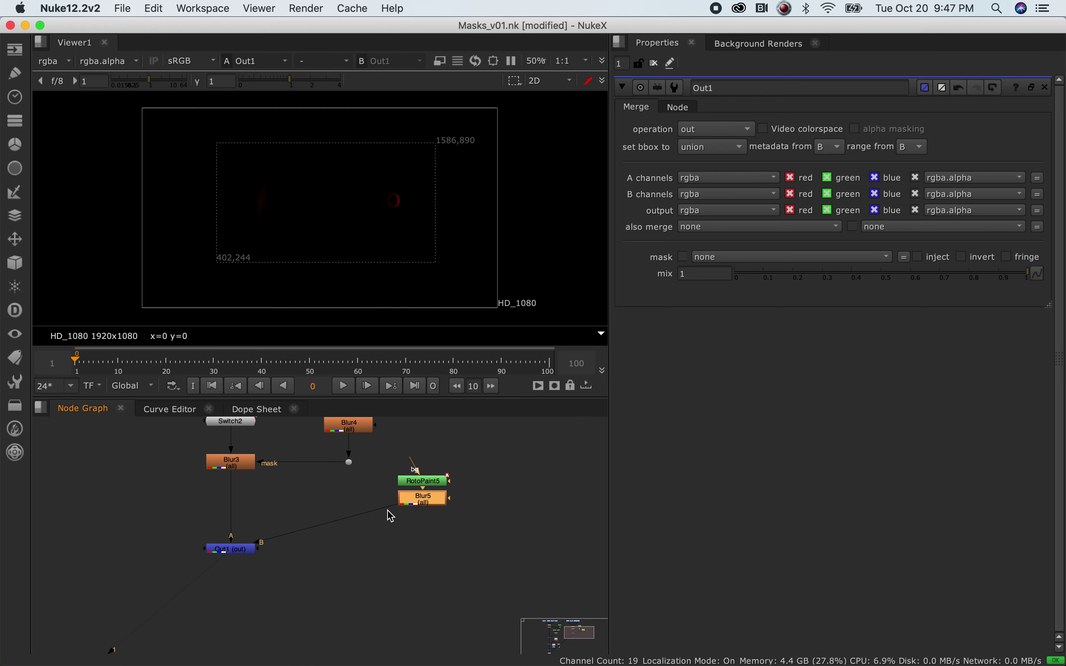
{"action": "left_click_drag", "start_coordinate": [228, 553], "coordinate": [229, 569]}
{"action": "left_click_drag", "start_coordinate": [411, 500], "coordinate": [417, 535]}
{"action": "left_click", "coordinate": [460, 507]}
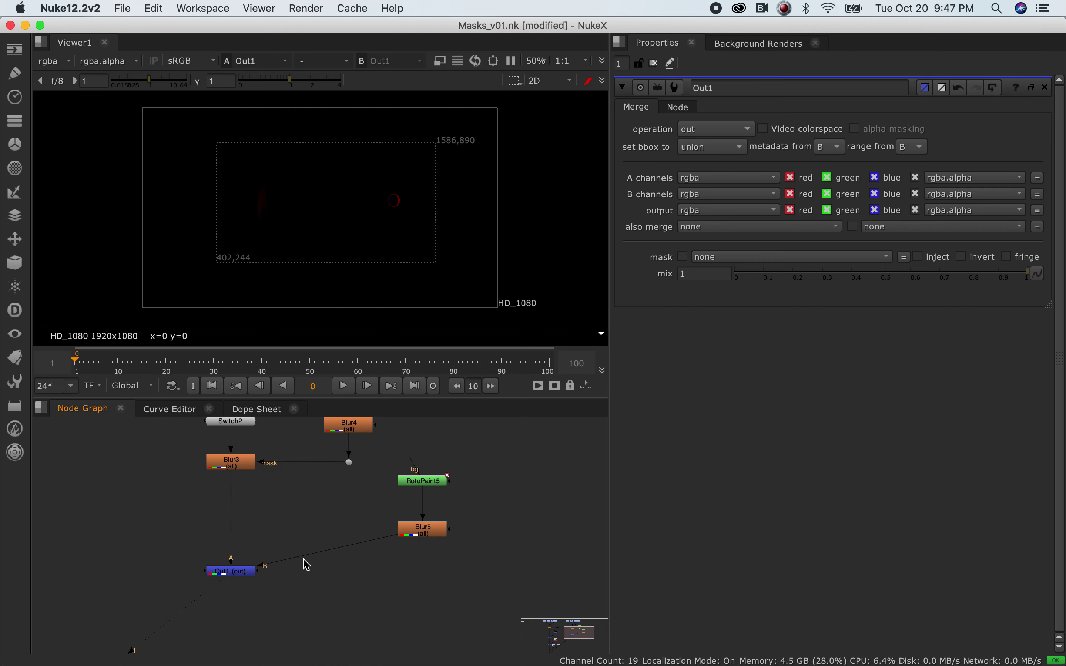
At frame 50, move RotoPaint5's Bezier shape onto the upper part of the logo's right end and scale it down to a small rectangle.
{"action": "double_click", "coordinate": [422, 480]}
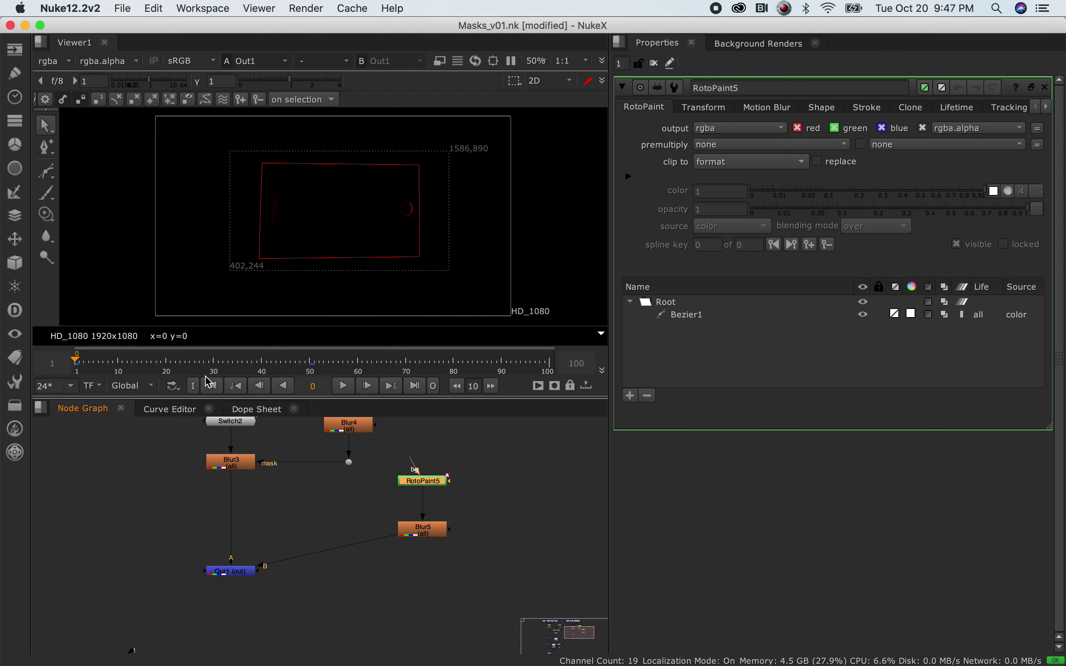
{"action": "left_click_drag", "start_coordinate": [285, 364], "coordinate": [309, 361]}
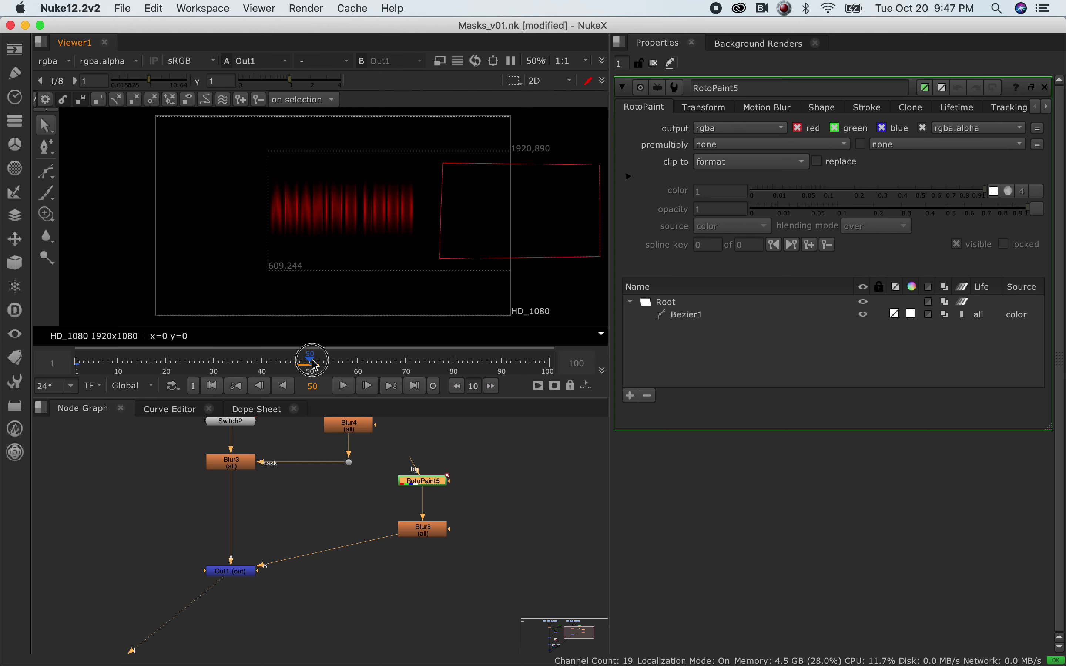
{"action": "left_click_drag", "start_coordinate": [413, 132], "coordinate": [630, 282]}
{"action": "left_click_drag", "start_coordinate": [521, 209], "coordinate": [416, 191]}
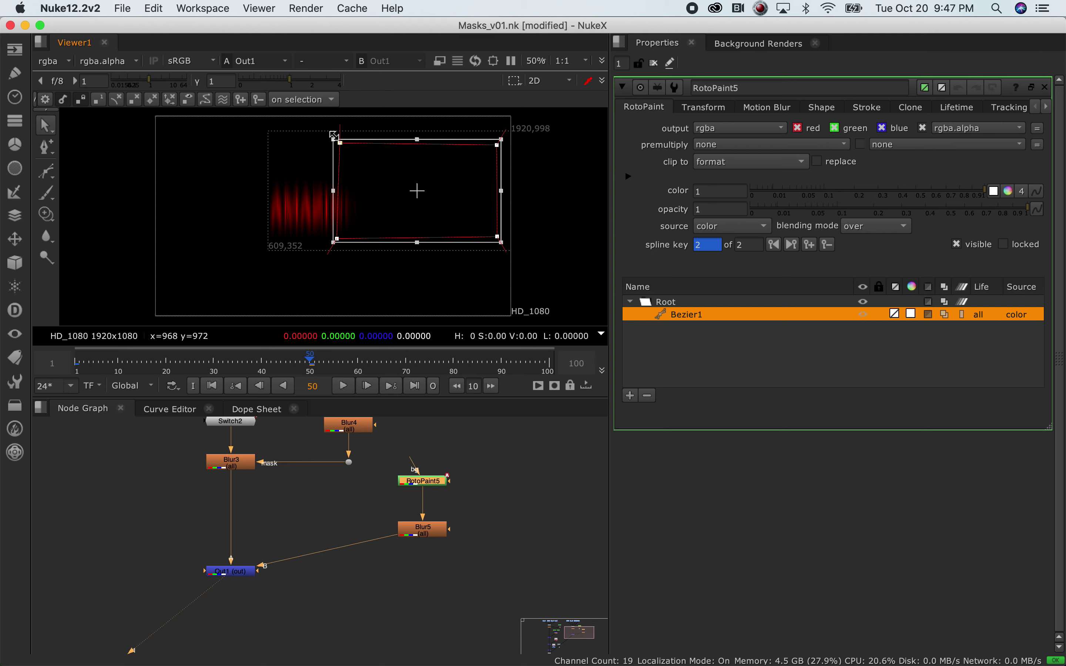
{"action": "left_click_drag", "start_coordinate": [331, 137], "coordinate": [367, 157]}
{"action": "left_click_drag", "start_coordinate": [441, 190], "coordinate": [405, 179]}
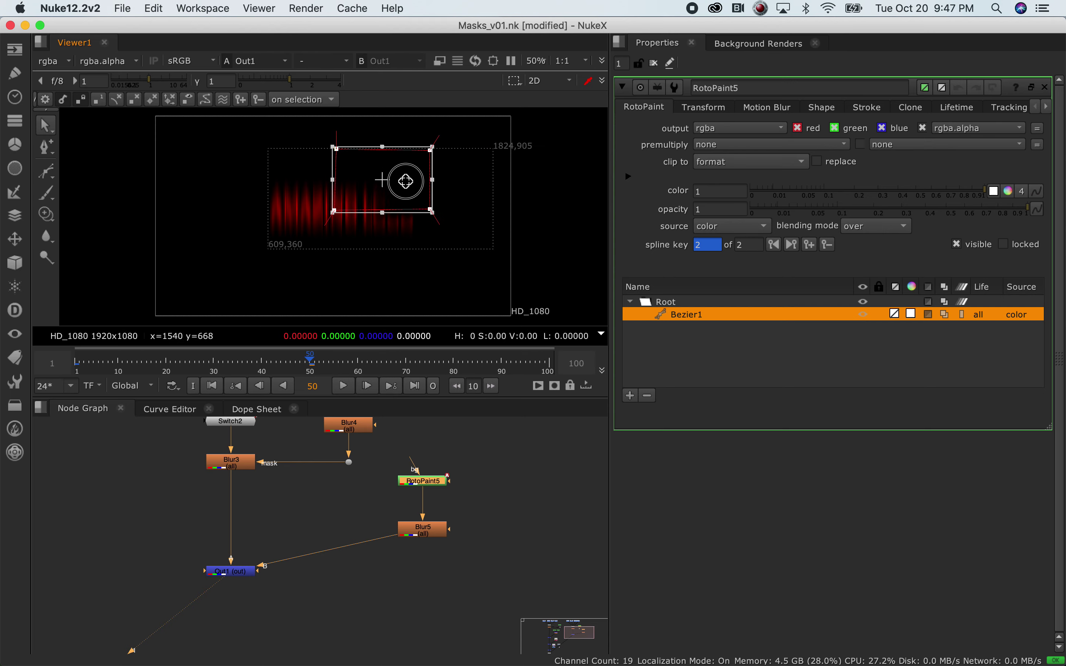
{"action": "left_click_drag", "start_coordinate": [342, 148], "coordinate": [347, 149]}
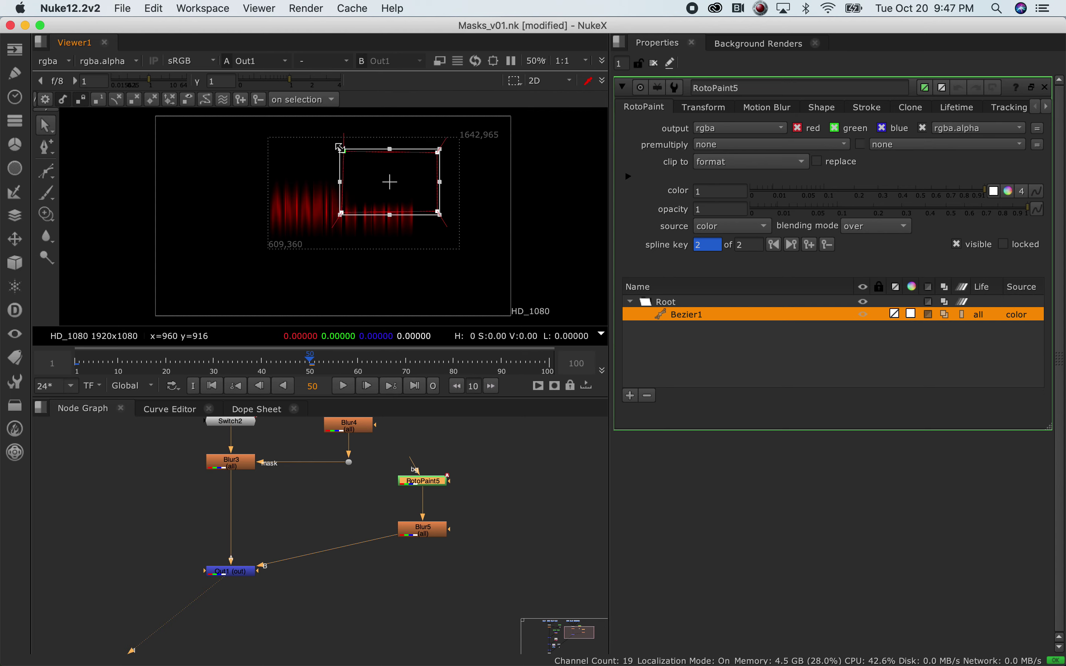
{"action": "left_click_drag", "start_coordinate": [437, 213], "coordinate": [421, 206]}
Add a second RotoPaint node to the right of RotoPaint5, shift RotoPaint5 left, and select the new node.
{"action": "left_click", "coordinate": [465, 486]}
{"action": "key", "text": "Tab"}
{"action": "type", "text": "rotopa"}
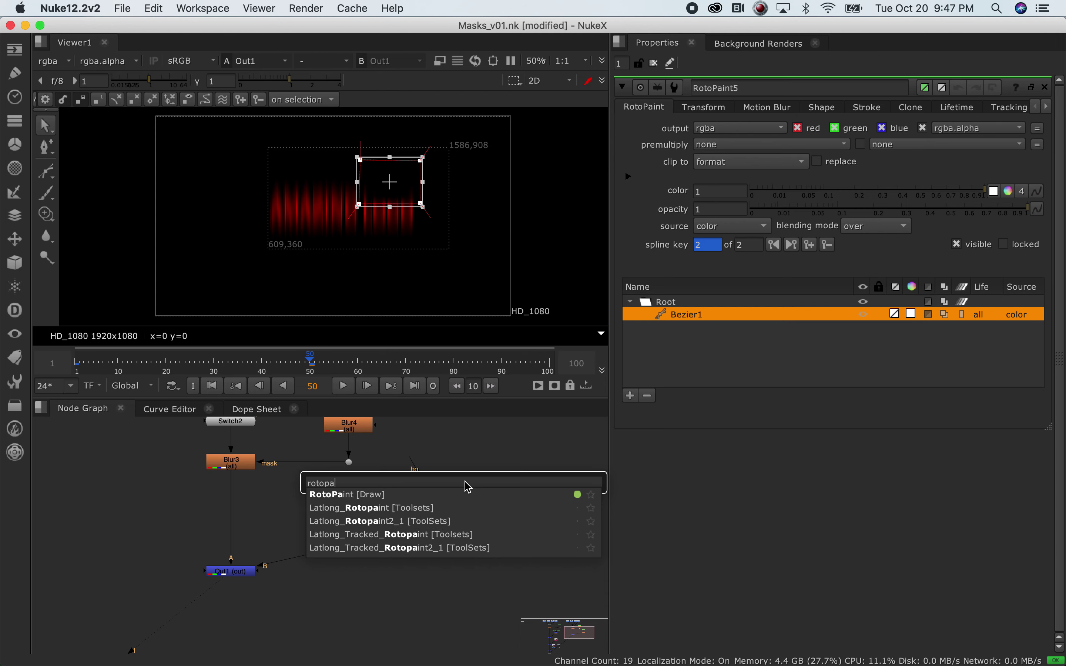
{"action": "key", "text": "Down"}
{"action": "key", "text": "Return"}
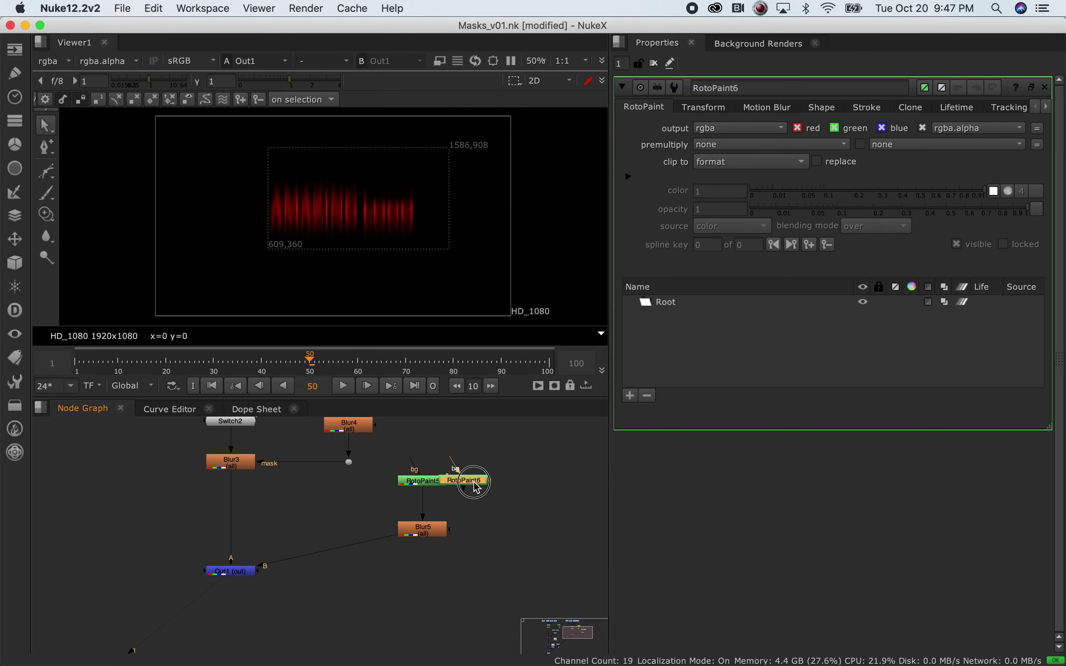
{"action": "left_click_drag", "start_coordinate": [468, 487], "coordinate": [505, 489]}
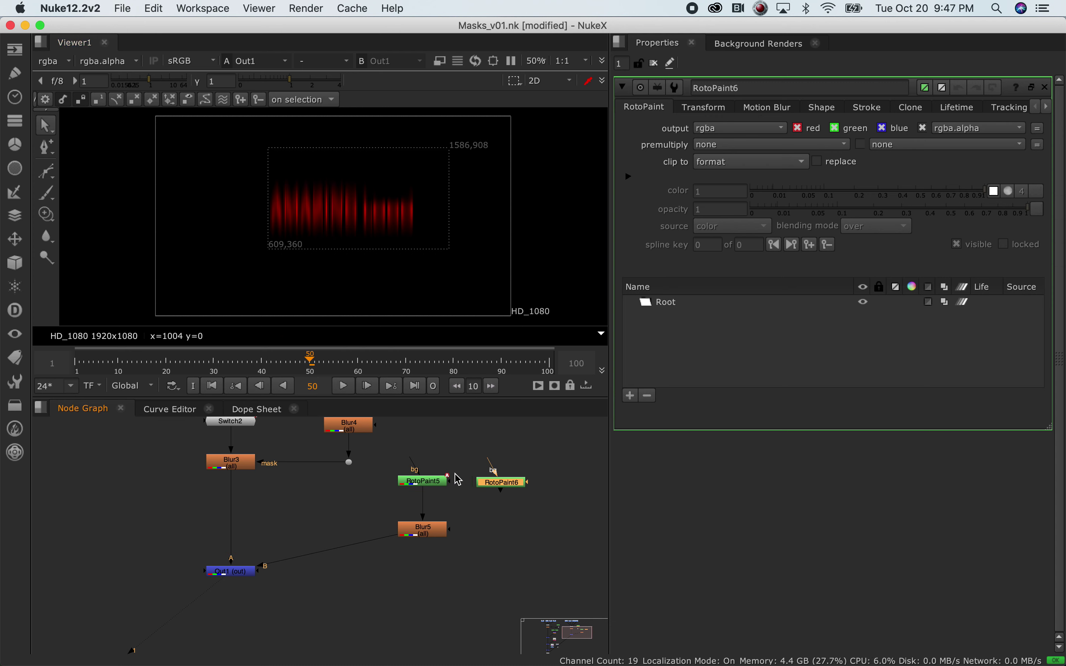
{"action": "left_click_drag", "start_coordinate": [420, 484], "coordinate": [388, 490]}
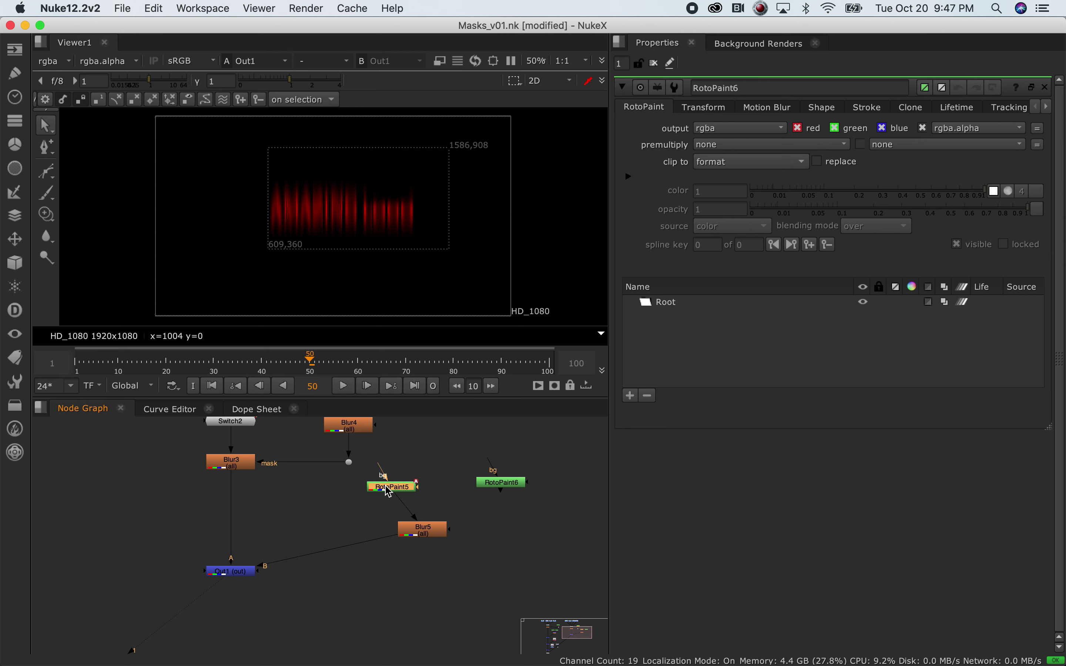
{"action": "left_click", "coordinate": [505, 488]}
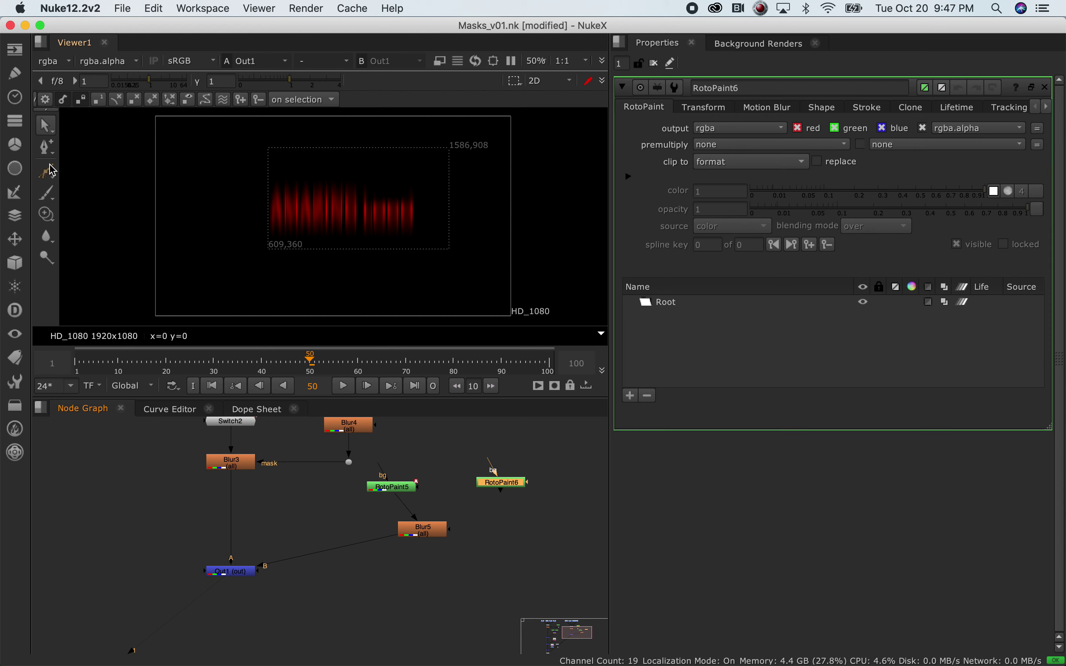
At frame 1, draw a new Bezier in RotoPaint6 around the left end and along the underside of the logo.
{"action": "left_click", "coordinate": [76, 365]}
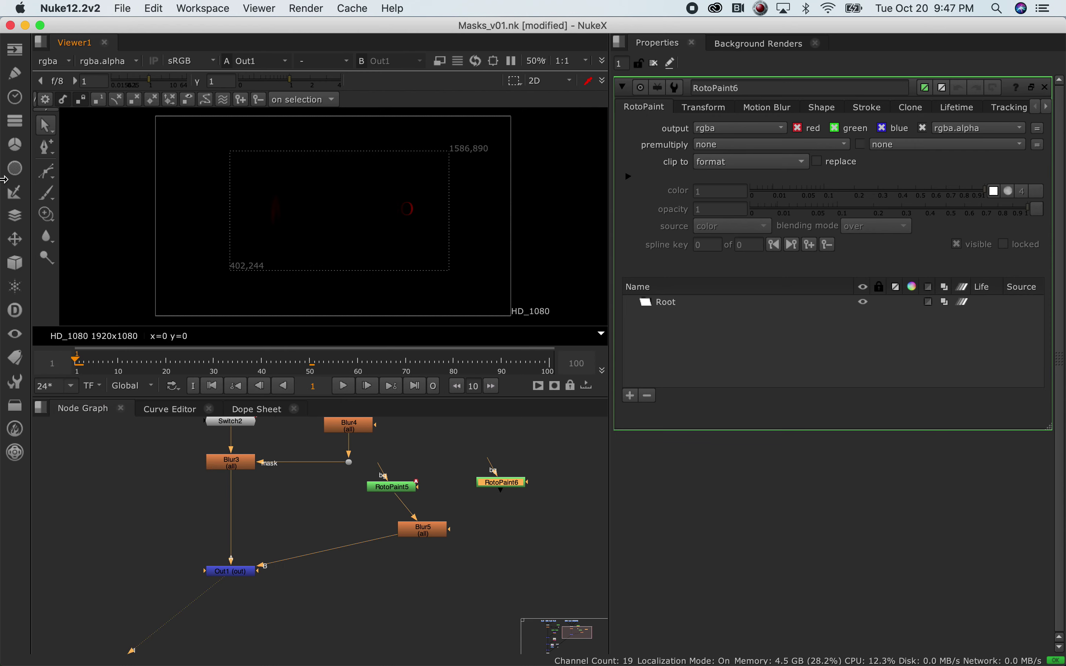
{"action": "left_click", "coordinate": [51, 175]}
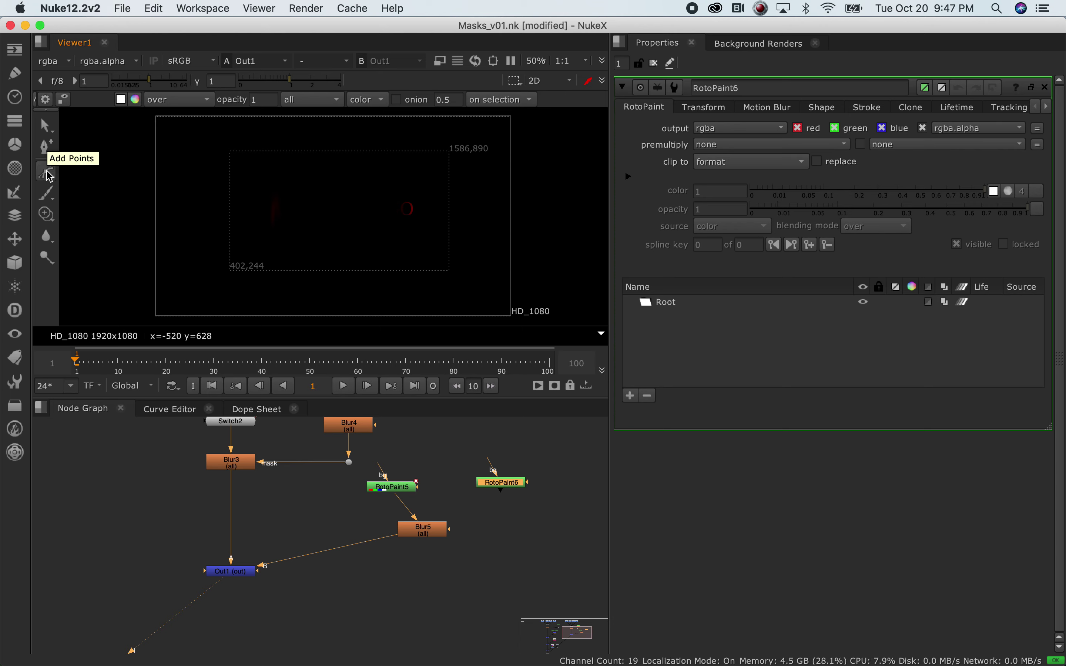
{"action": "left_click", "coordinate": [304, 160]}
{"action": "left_click", "coordinate": [276, 171]}
{"action": "left_click", "coordinate": [251, 184]}
{"action": "left_click", "coordinate": [240, 203]}
{"action": "left_click_drag", "start_coordinate": [252, 249], "coordinate": [294, 255]}
{"action": "left_click", "coordinate": [342, 256]}
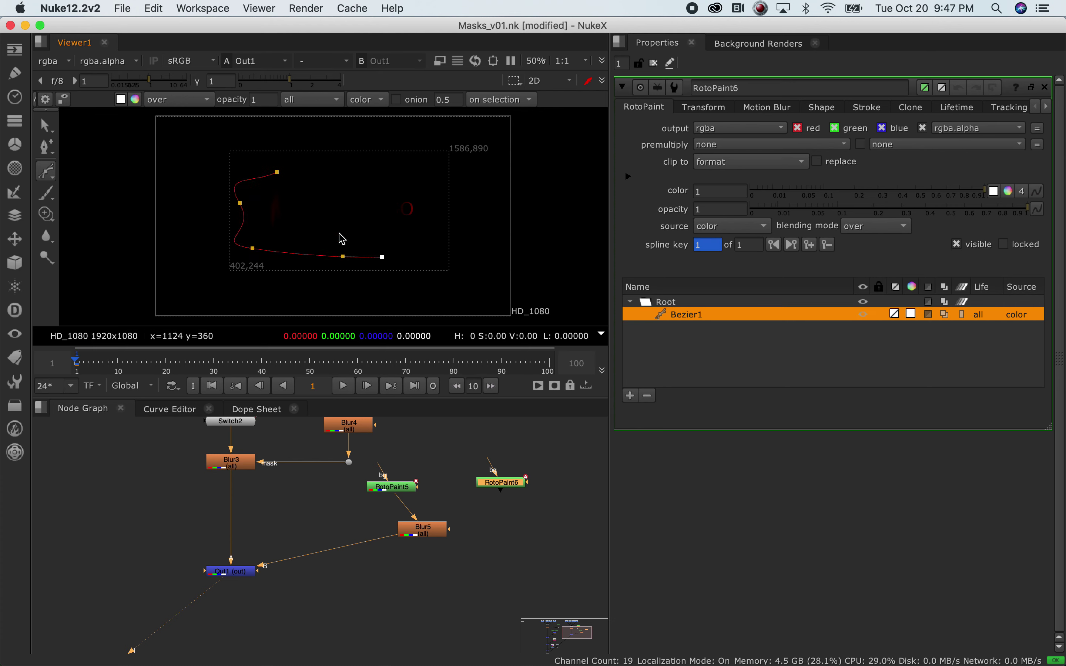
Close RotoPaint6's Bezier with the Add Points tool and pull its lower right points in to wrap the logo's left end.
{"action": "left_click", "coordinate": [44, 149]}
{"action": "left_click", "coordinate": [48, 149]}
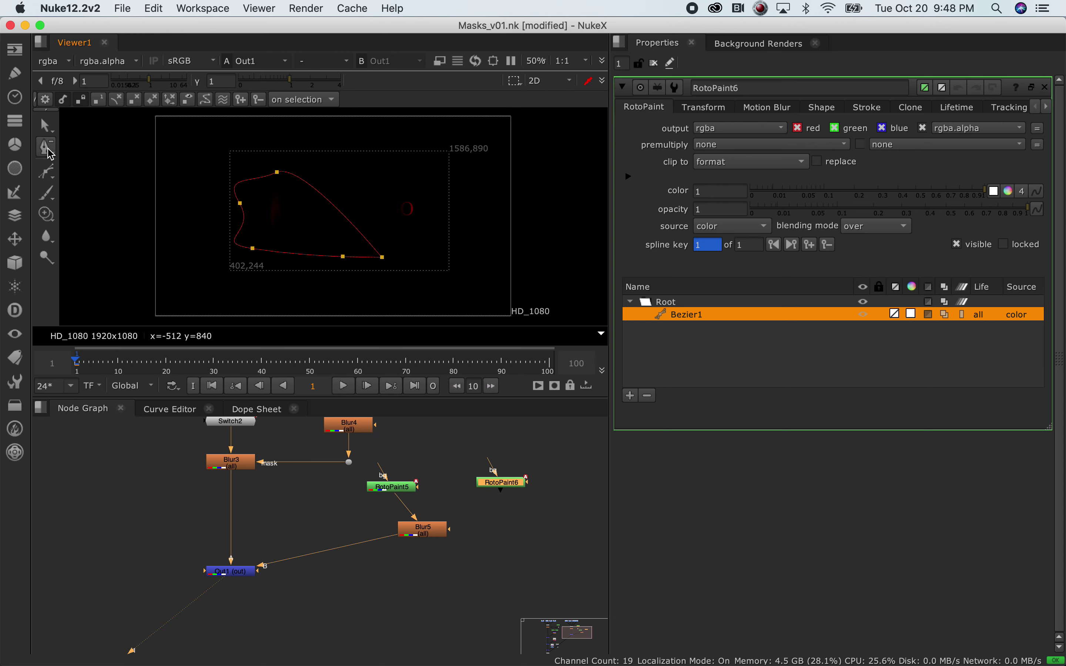
{"action": "left_click", "coordinate": [52, 154]}
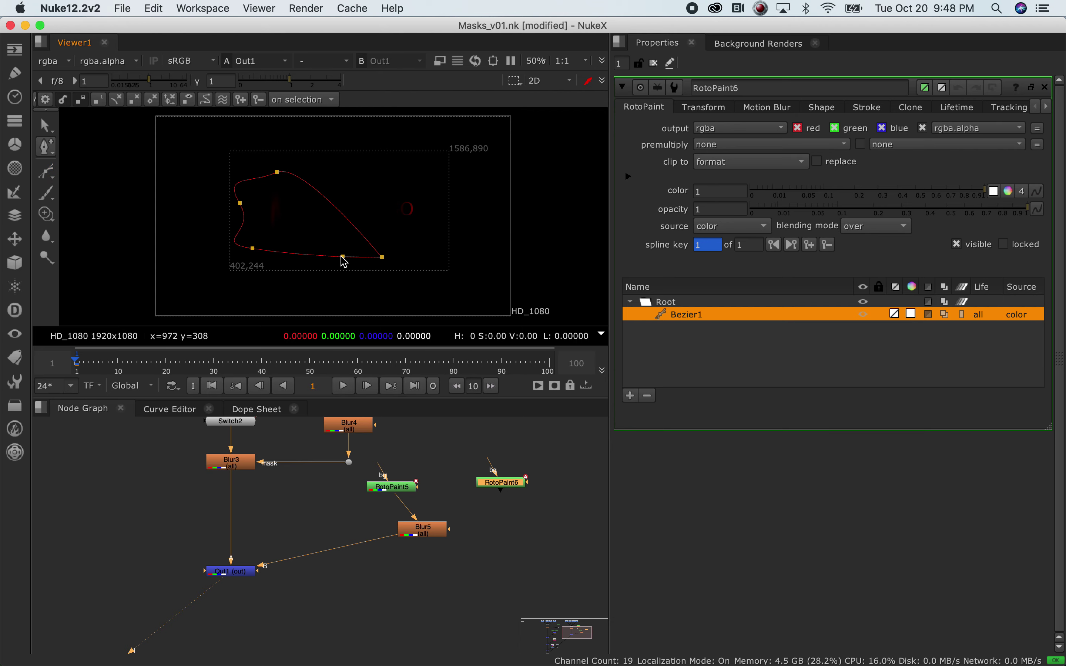
{"action": "left_click_drag", "start_coordinate": [381, 257], "coordinate": [323, 211]}
{"action": "left_click_drag", "start_coordinate": [342, 256], "coordinate": [313, 207]}
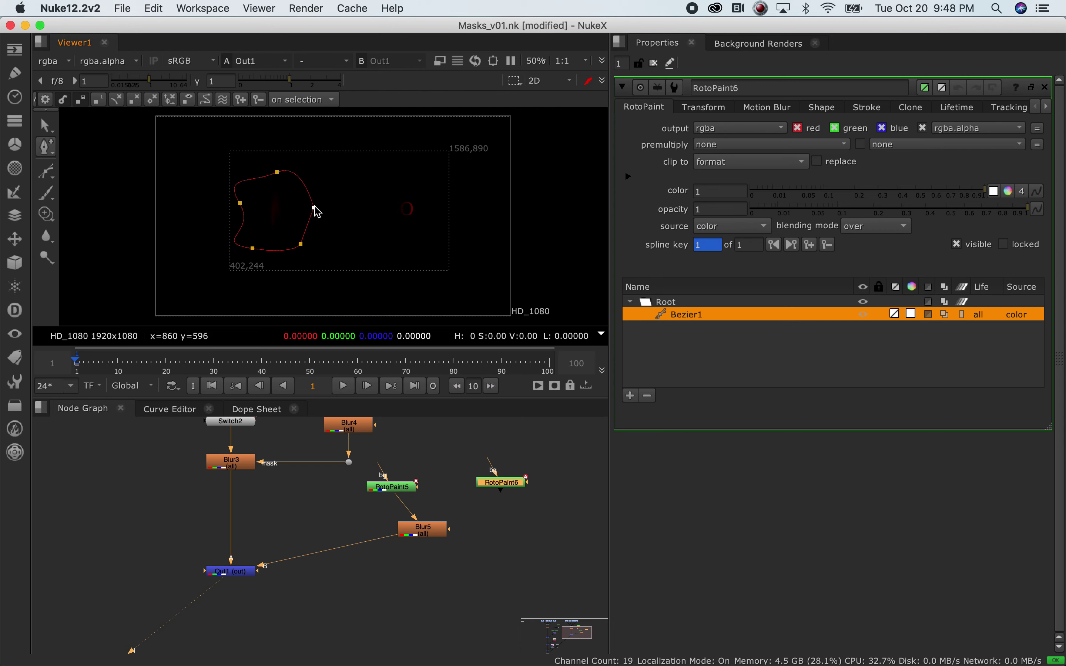
{"action": "left_click", "coordinate": [497, 486]}
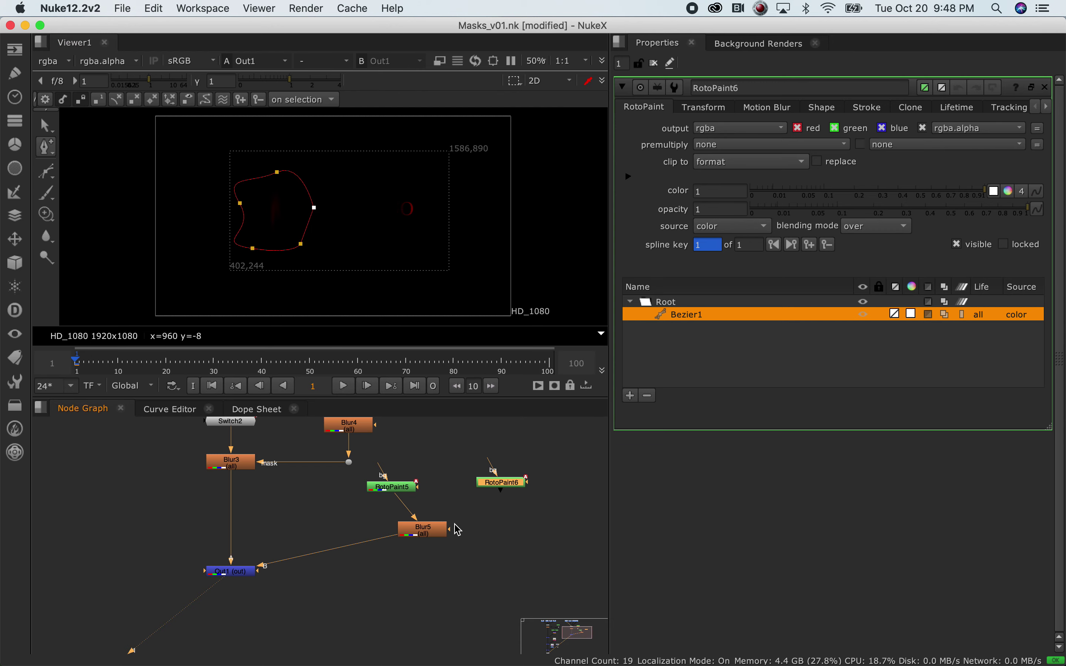
Move Blur5 left beneath RotoPaint5 and add a Blur node with size 40 below RotoPaint6.
{"action": "left_click_drag", "start_coordinate": [434, 534], "coordinate": [374, 528]}
{"action": "double_click", "coordinate": [374, 527]}
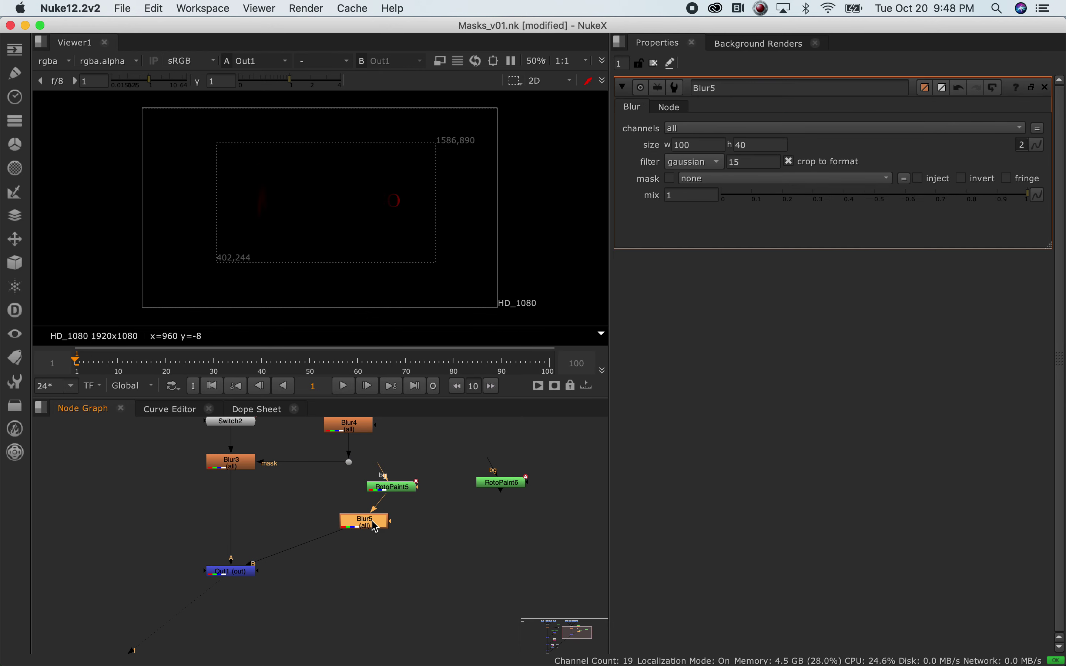
{"action": "left_click_drag", "start_coordinate": [510, 485], "coordinate": [492, 481]}
{"action": "double_click", "coordinate": [497, 480]}
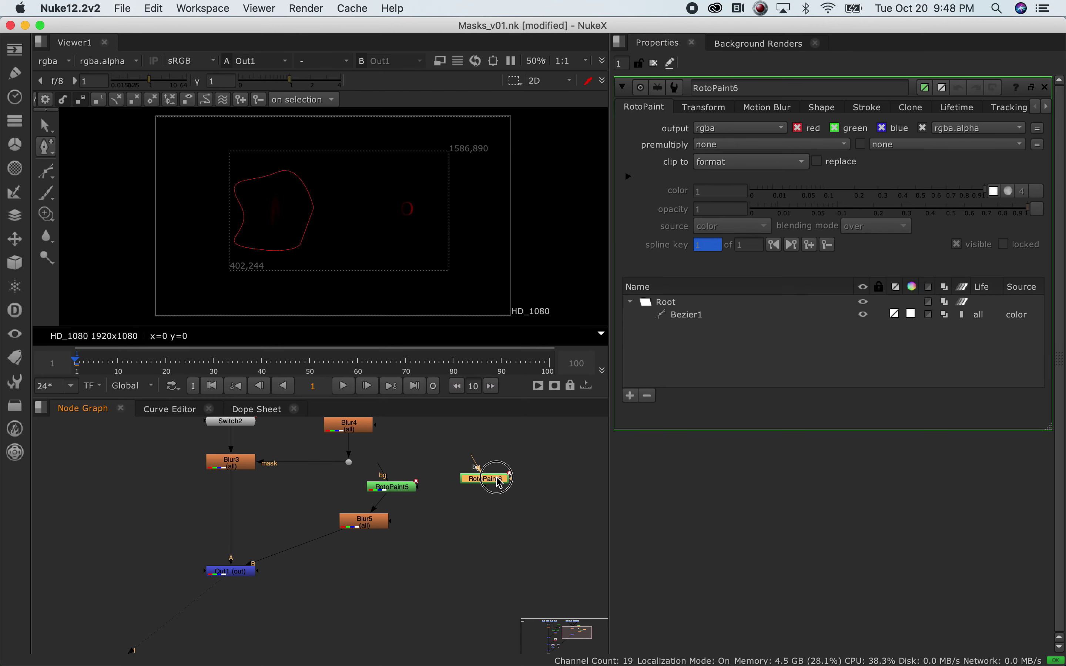
{"action": "key", "text": "Tab"}
{"action": "type", "text": "blur"}
{"action": "key", "text": "Return"}
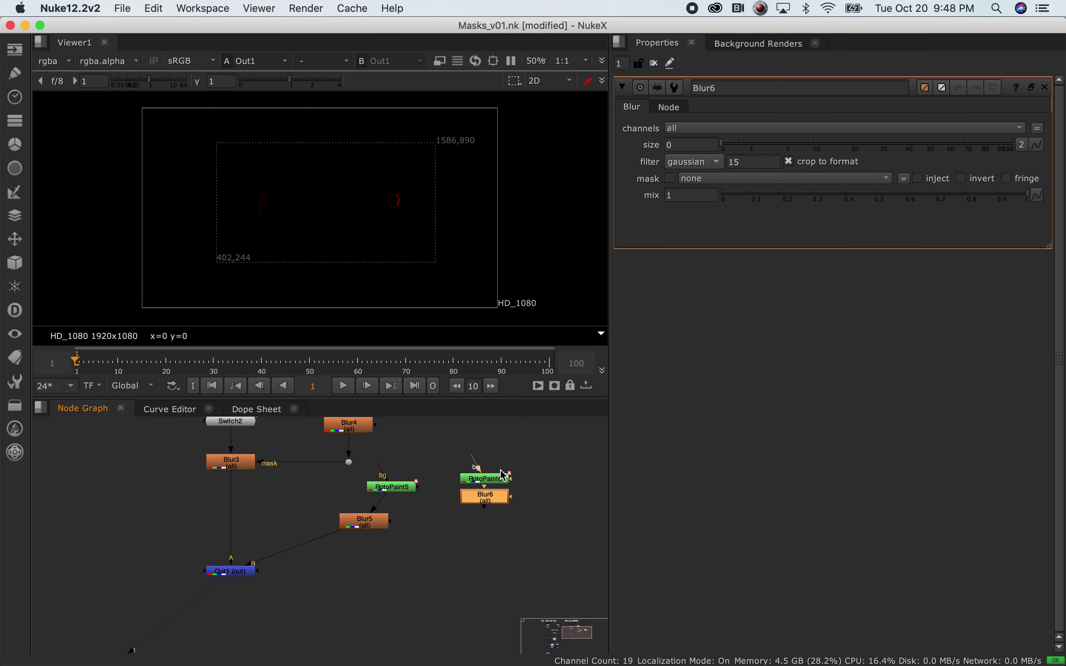
{"action": "left_click", "coordinate": [636, 145]}
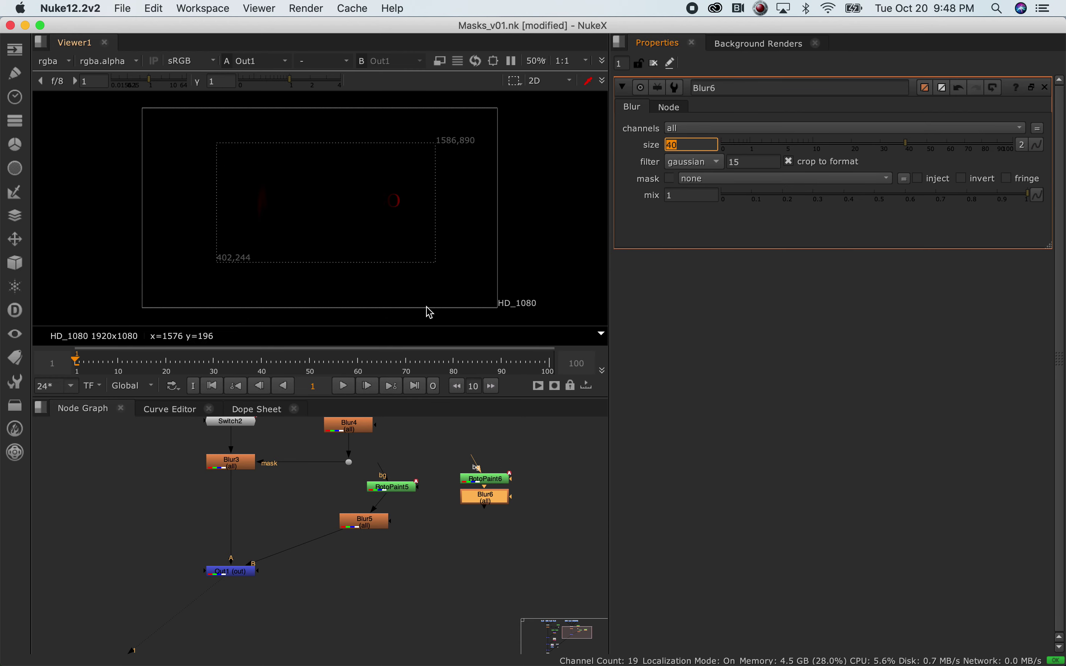
Line up Blur5 and Blur6 beneath their RotoPaint nodes, shifting Blur5 right and Blur6 slightly down.
{"action": "double_click", "coordinate": [396, 488]}
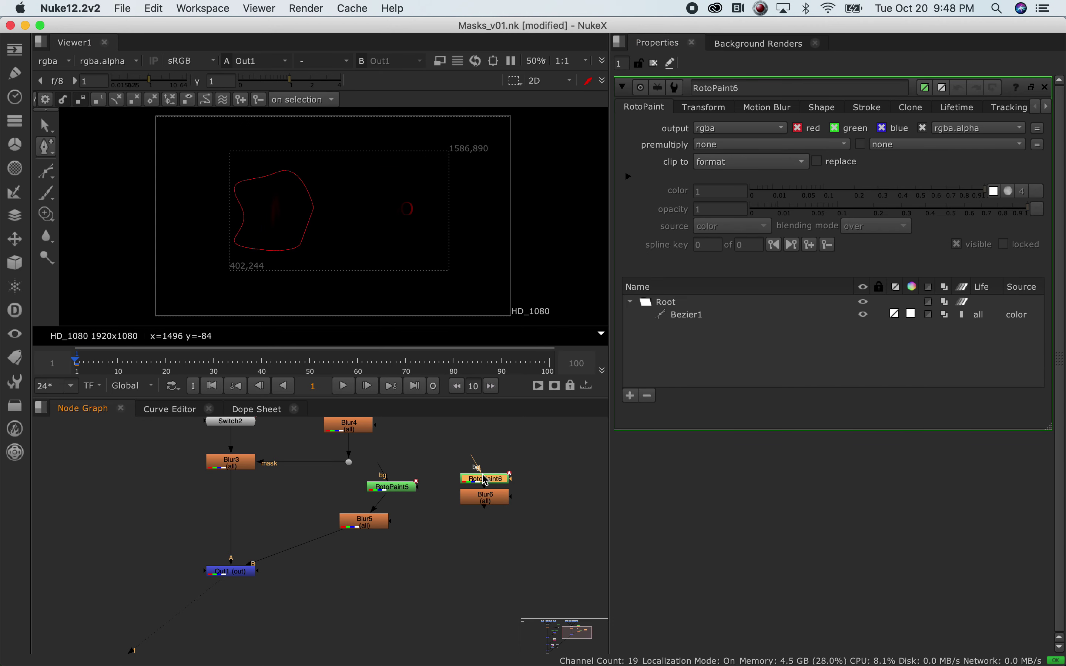
{"action": "left_click", "coordinate": [489, 501]}
{"action": "left_click", "coordinate": [490, 481]}
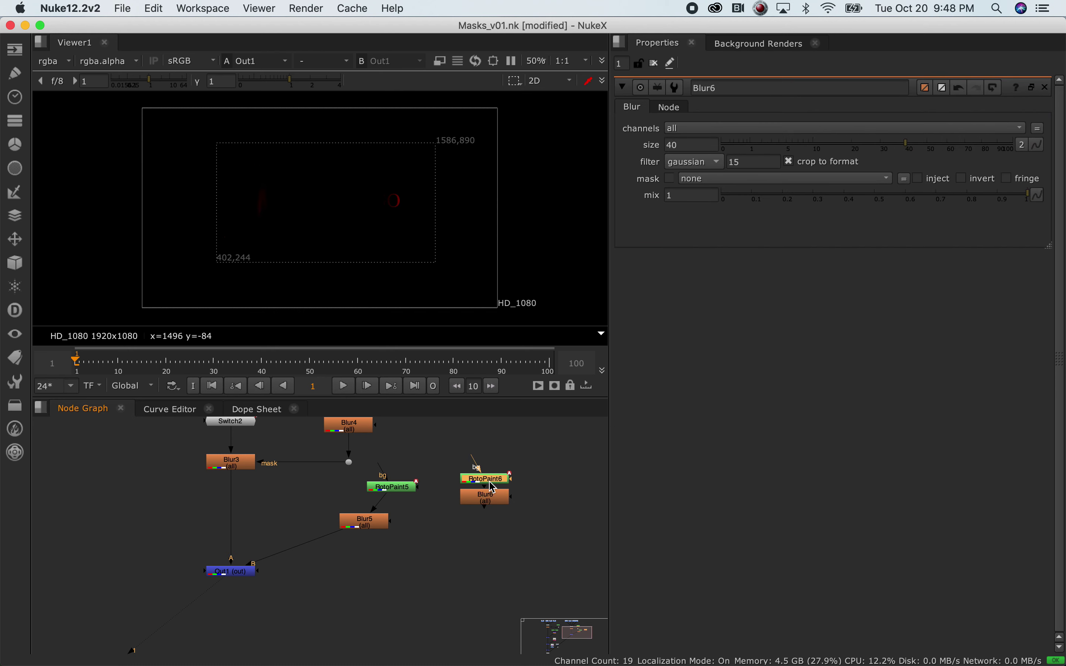
{"action": "left_click", "coordinate": [494, 505]}
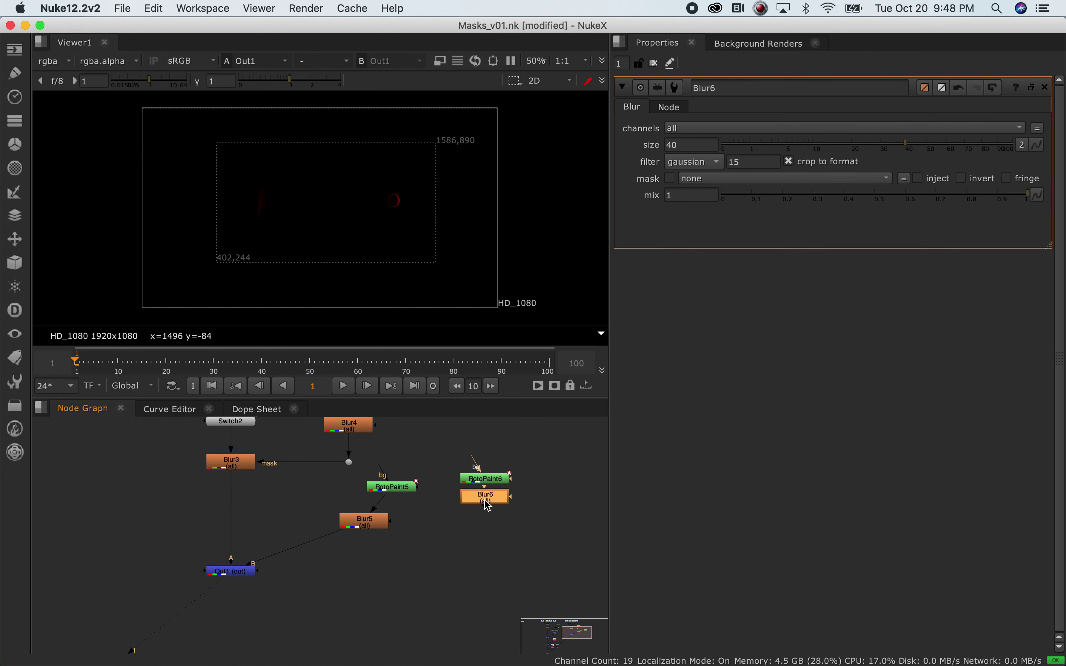
{"action": "left_click_drag", "start_coordinate": [371, 523], "coordinate": [387, 523]}
{"action": "left_click", "coordinate": [396, 525]}
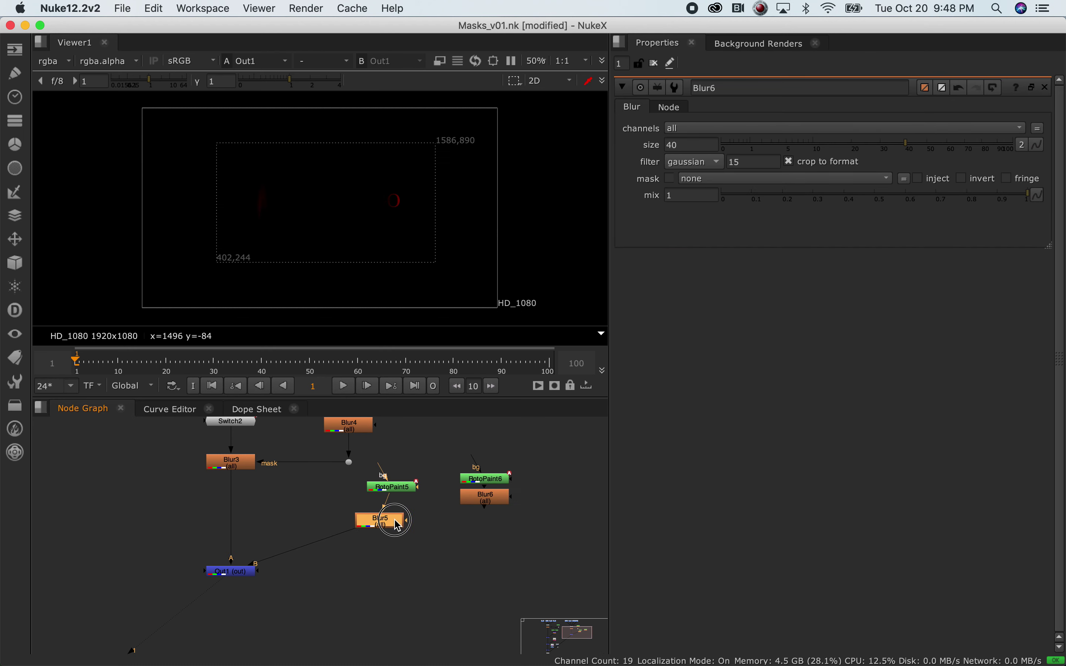
{"action": "left_click_drag", "start_coordinate": [481, 497], "coordinate": [482, 505]}
Combine Blur5 and Blur6 with a Max merge placed between them and feeding Out1's B input.
{"action": "left_click", "coordinate": [391, 525]}
{"action": "left_click", "coordinate": [479, 506], "text": "shift"}
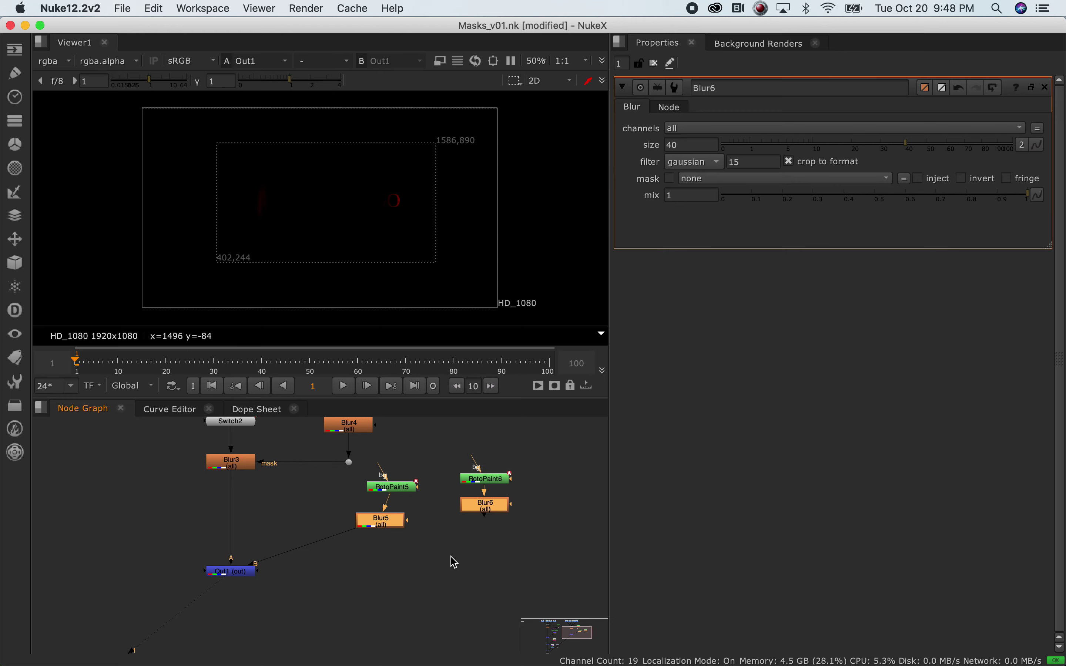
{"action": "key", "text": "Tab"}
{"action": "type", "text": "max"}
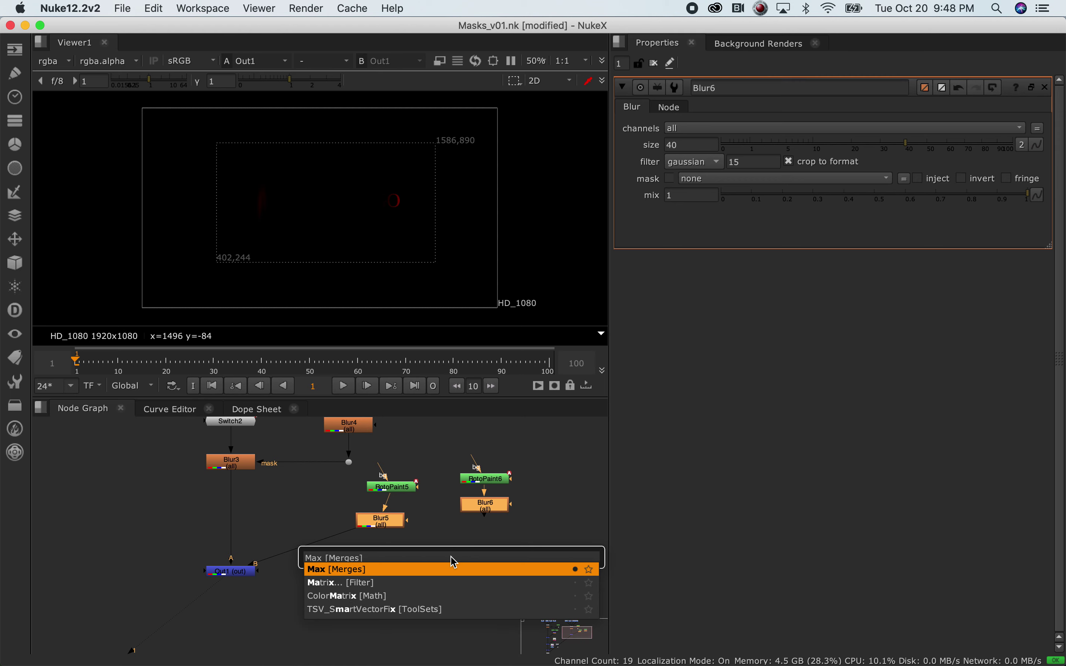
{"action": "key", "text": "Return"}
{"action": "left_click_drag", "start_coordinate": [488, 526], "coordinate": [441, 558]}
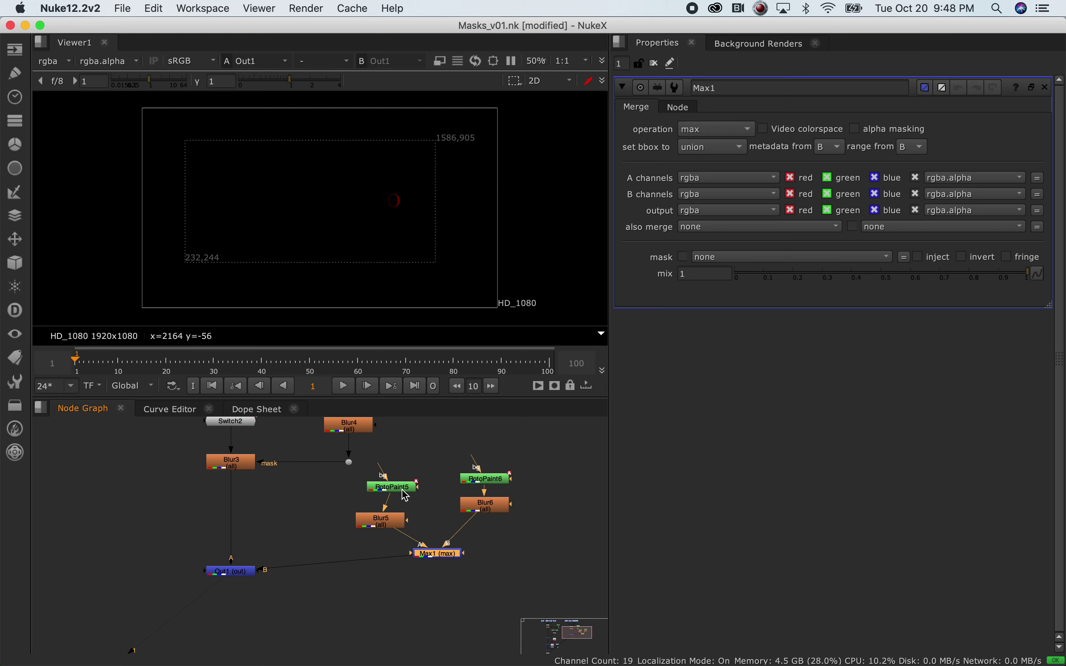
Move RotoPaint5 and Blur5 together up and closer to the Blur6 branch, and lower Out1 in the node graph.
{"action": "left_click_drag", "start_coordinate": [343, 477], "coordinate": [447, 545]}
{"action": "left_click_drag", "start_coordinate": [377, 523], "coordinate": [400, 513]}
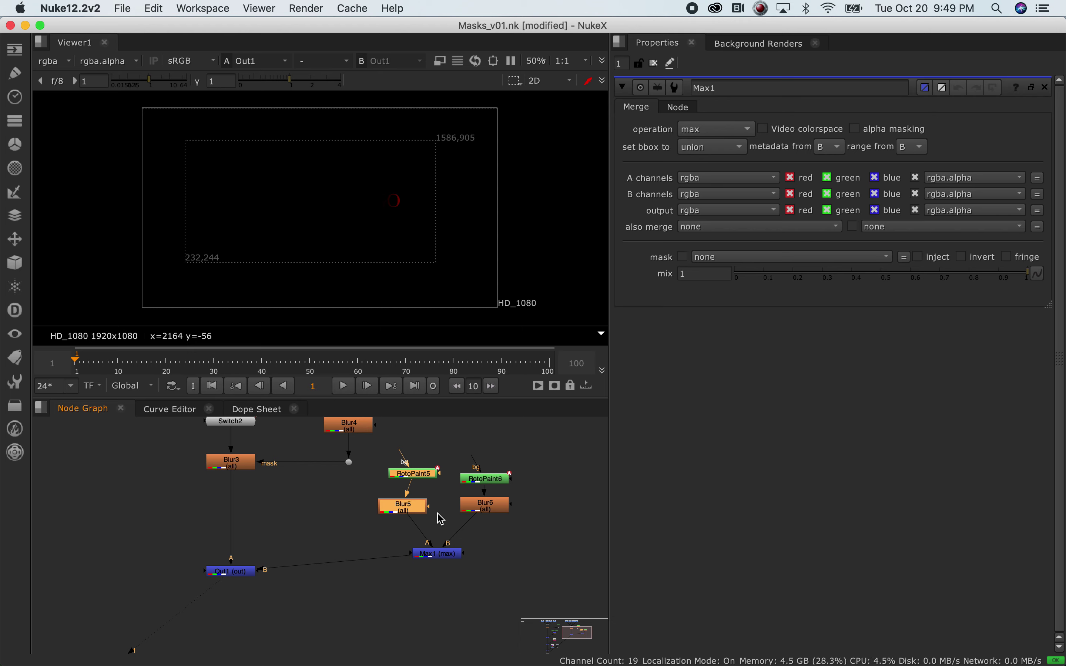
{"action": "left_click_drag", "start_coordinate": [231, 572], "coordinate": [236, 631]}
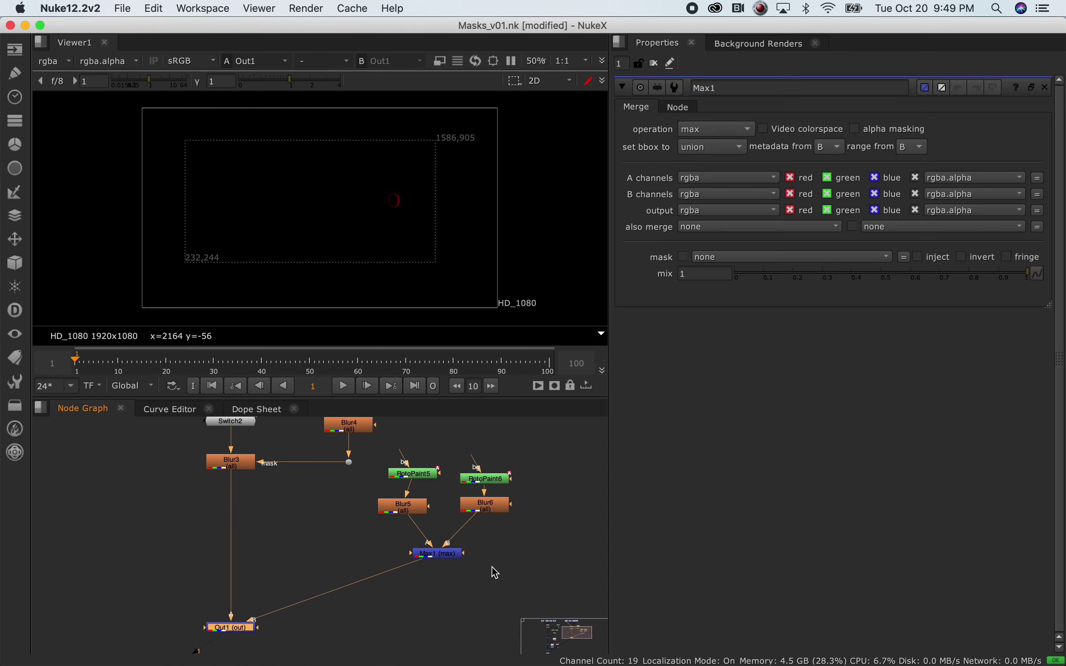
Review the merge operations available for Max1 and display Max1's combined mask in the viewer.
{"action": "left_click", "coordinate": [451, 559]}
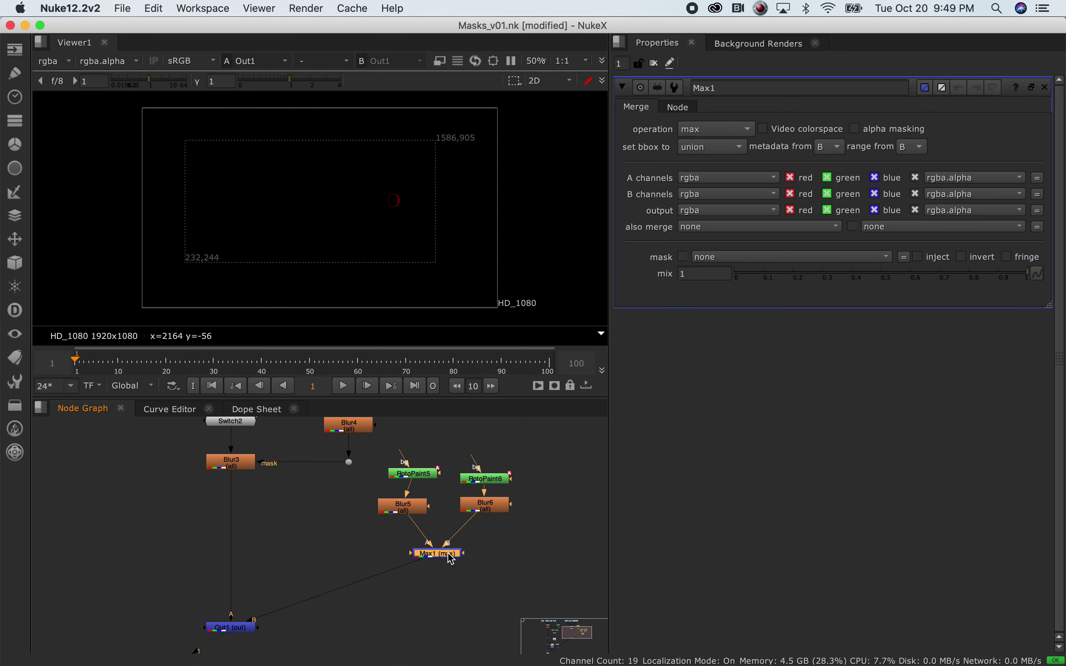
{"action": "left_click", "coordinate": [729, 130]}
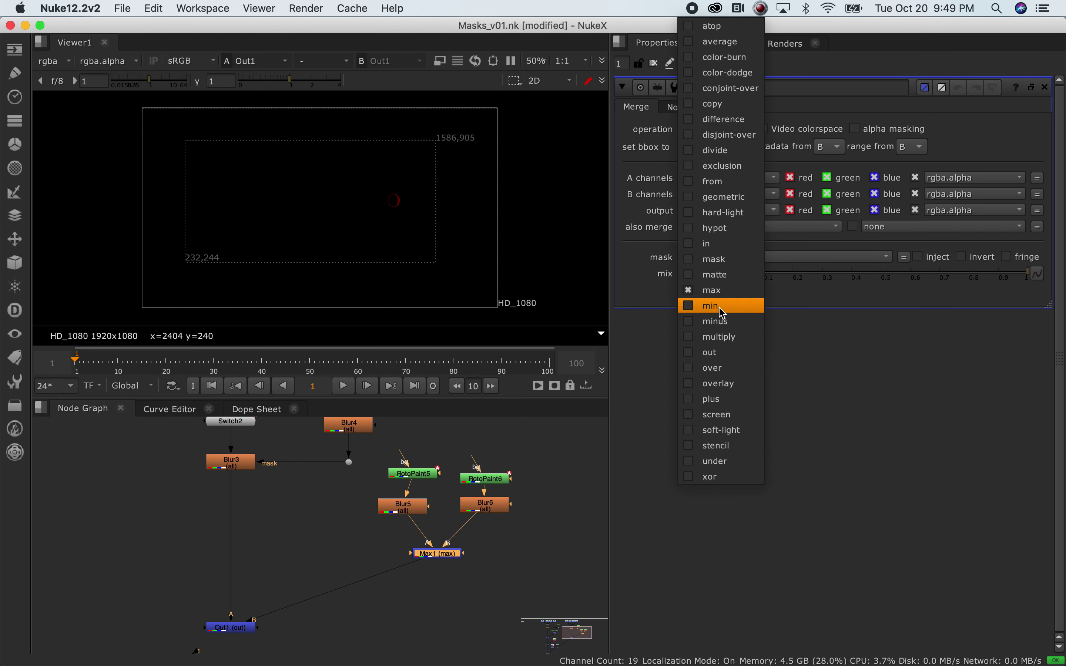
{"action": "left_click", "coordinate": [412, 603]}
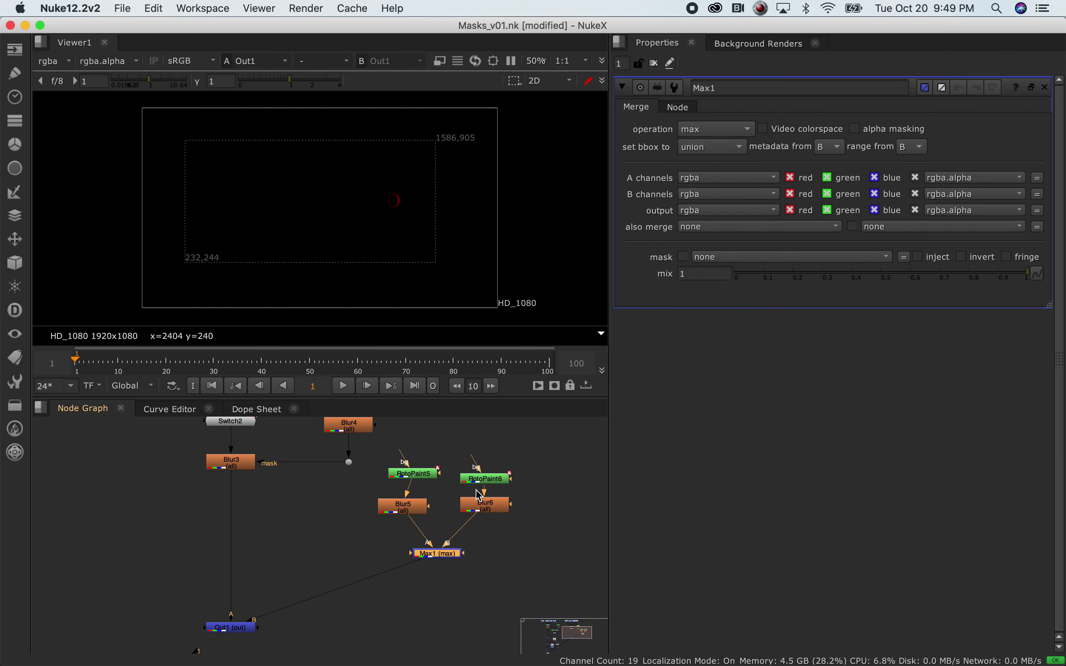
{"action": "double_click", "coordinate": [483, 479]}
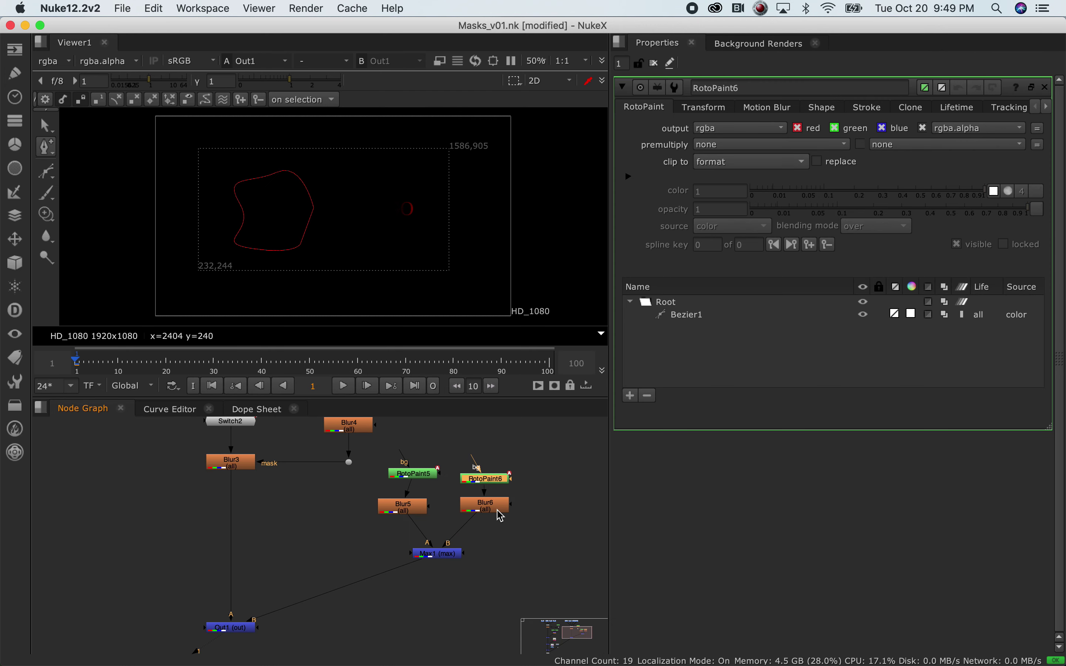
{"action": "left_click", "coordinate": [438, 553]}
{"action": "key", "text": "1"}
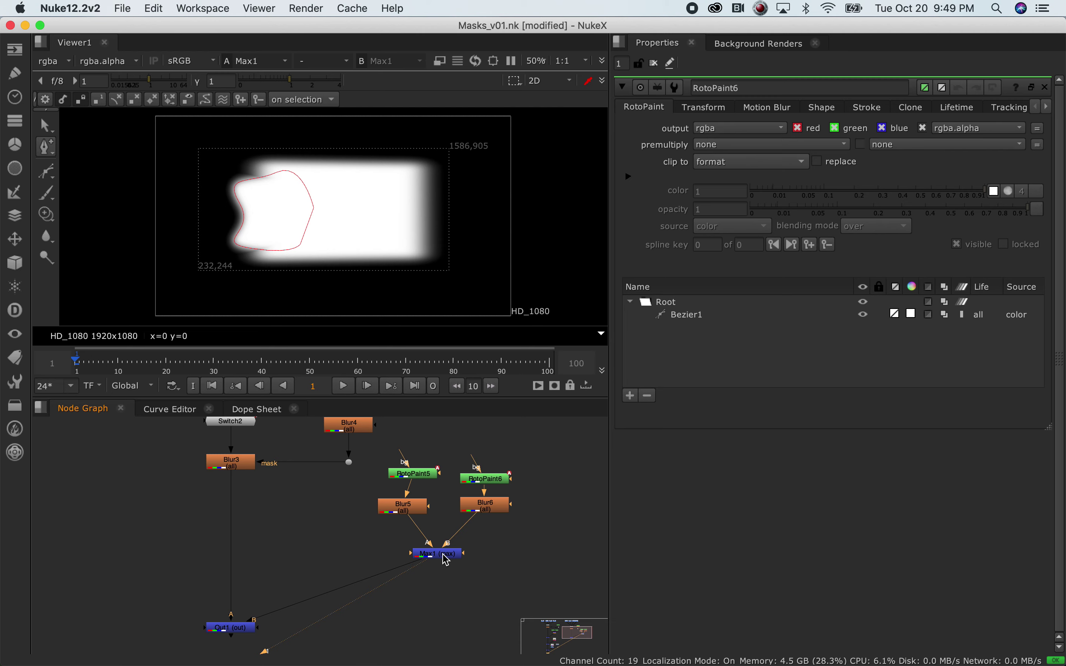
{"action": "double_click", "coordinate": [445, 556]}
Select Bezier1 in RotoPaint6 and add two points along the lower part of its right edge.
{"action": "double_click", "coordinate": [488, 479]}
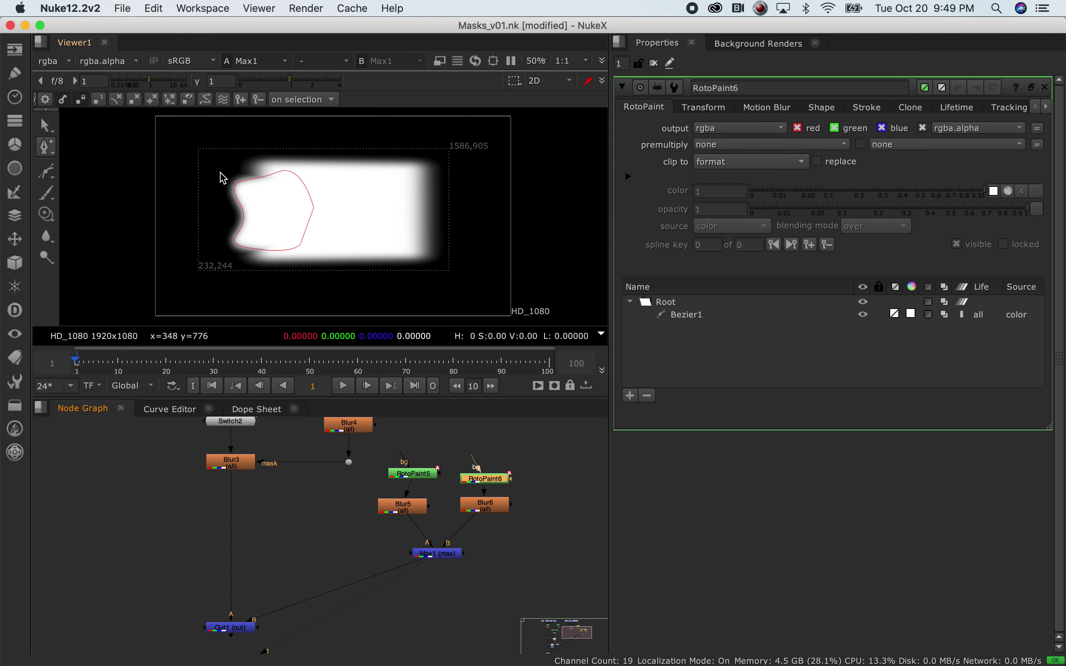
{"action": "left_click", "coordinate": [704, 315]}
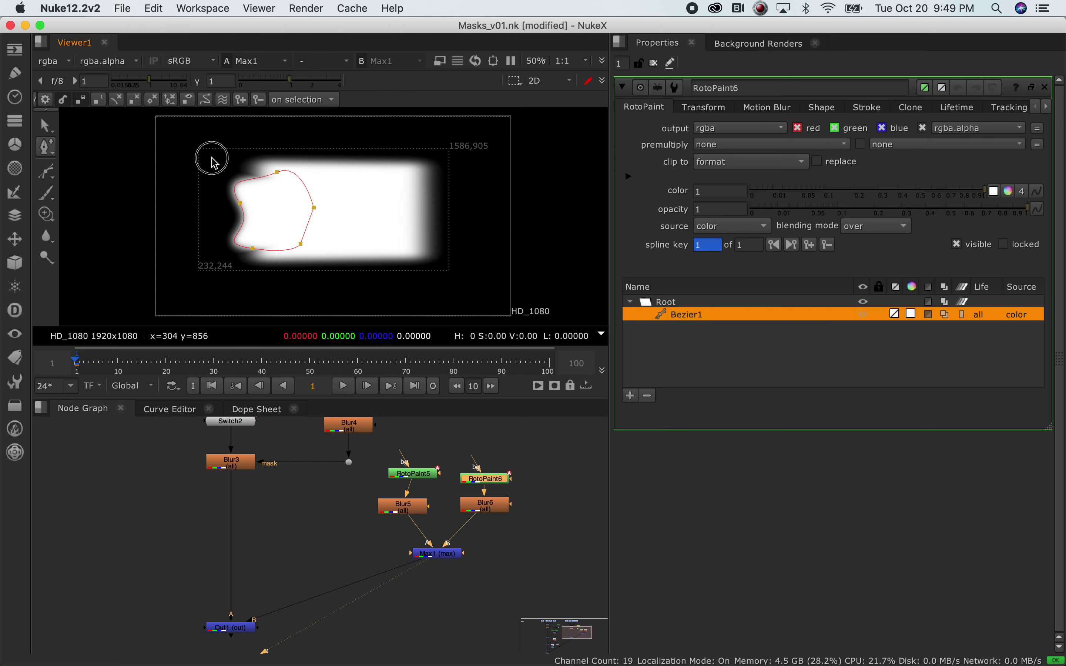
{"action": "left_click", "coordinate": [303, 233], "text": "ctrl+alt"}
{"action": "left_click", "coordinate": [309, 214], "text": "ctrl+alt"}
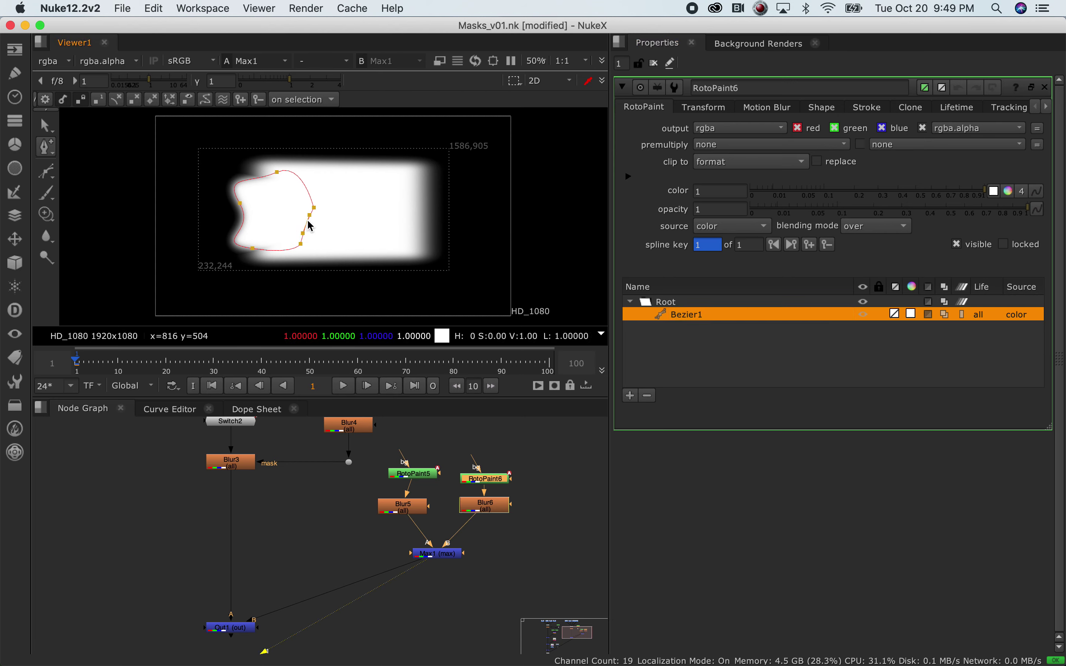
Select all of RotoPaint6's Bezier points and move the shape left, up against the left edge of RotoPaint5's blurred mask.
{"action": "scroll", "coordinate": [60, 128], "scroll_direction": "up", "scroll_amount": 1}
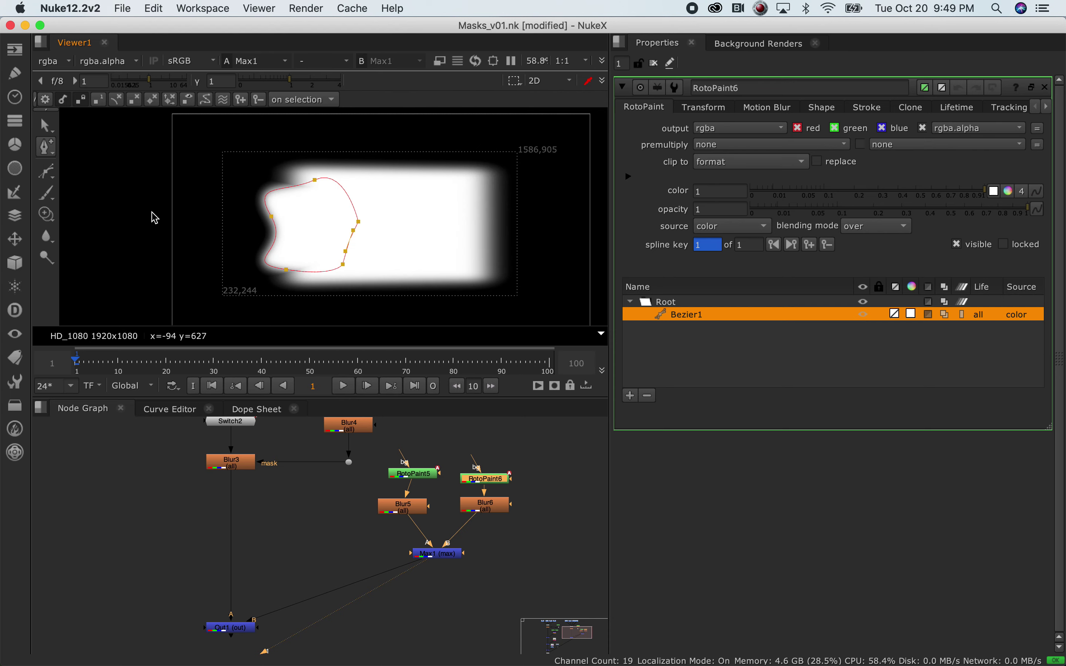
{"action": "scroll", "coordinate": [155, 217], "scroll_direction": "down", "scroll_amount": 3}
{"action": "left_click", "coordinate": [49, 124]}
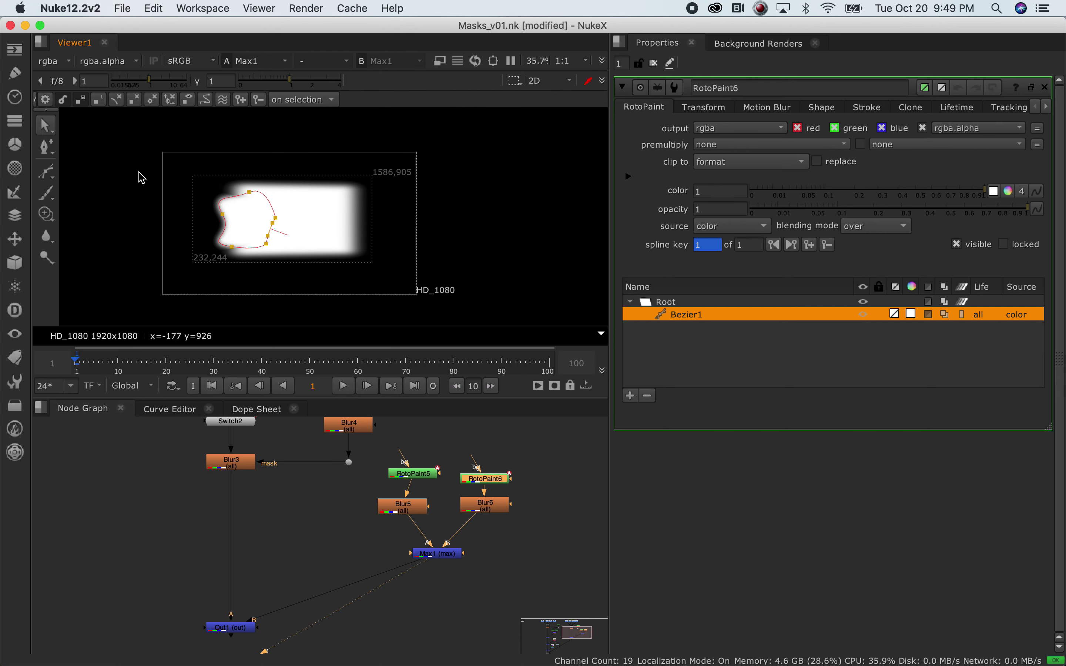
{"action": "left_click_drag", "start_coordinate": [193, 178], "coordinate": [201, 207]}
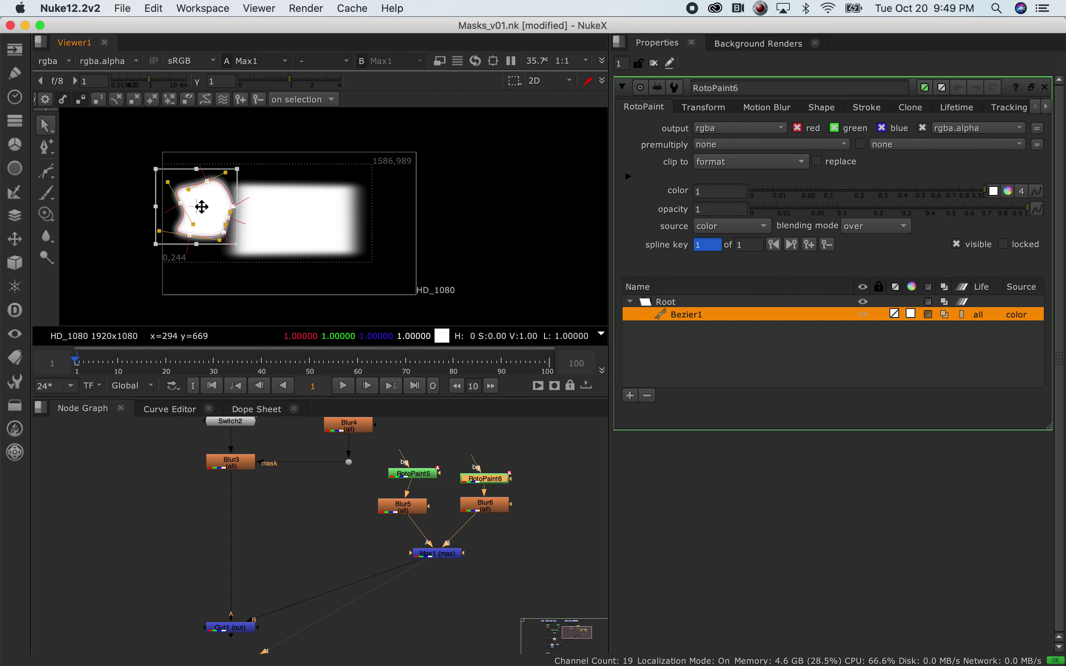
Shift RotoPaint6's Bezier further left to open a dark gap between its edge and RotoPaint5's blurred mask.
{"action": "scroll", "coordinate": [306, 208], "scroll_direction": "up", "scroll_amount": 10}
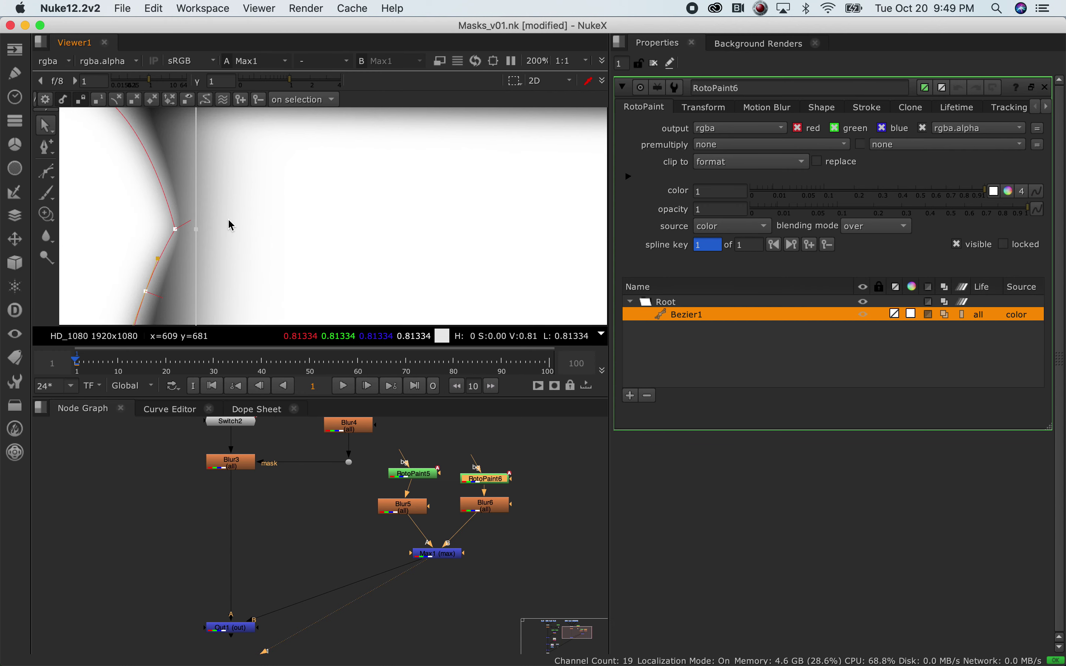
{"action": "scroll", "coordinate": [228, 223], "scroll_direction": "down", "scroll_amount": 1}
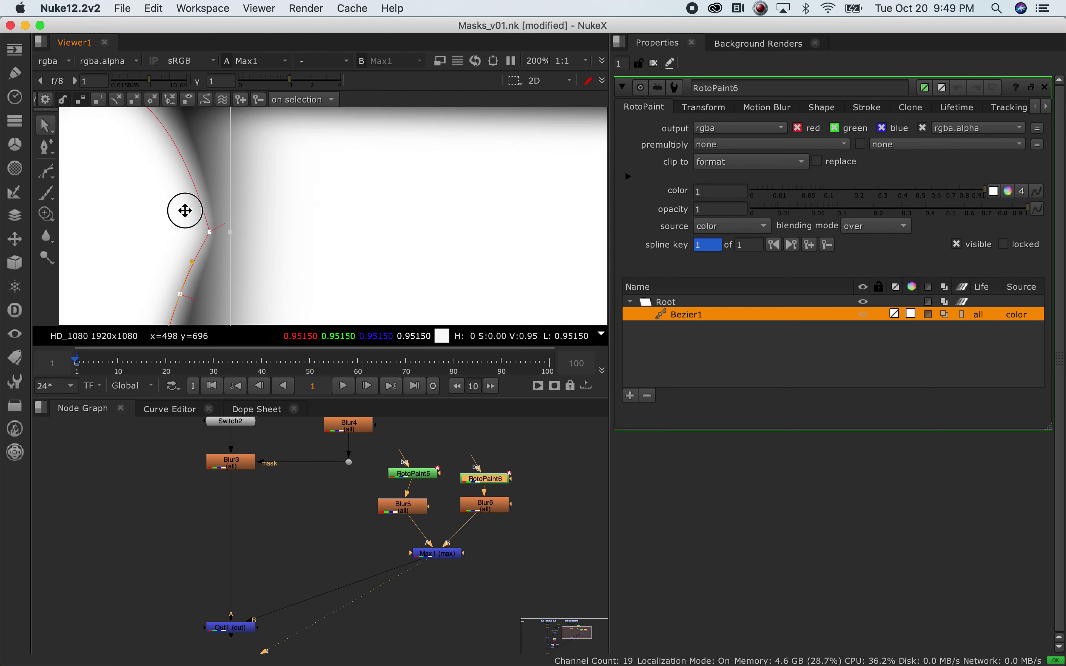
{"action": "scroll", "coordinate": [372, 183], "scroll_direction": "down", "scroll_amount": 2}
{"action": "middle_click_drag", "start_coordinate": [372, 183], "coordinate": [308, 178]}
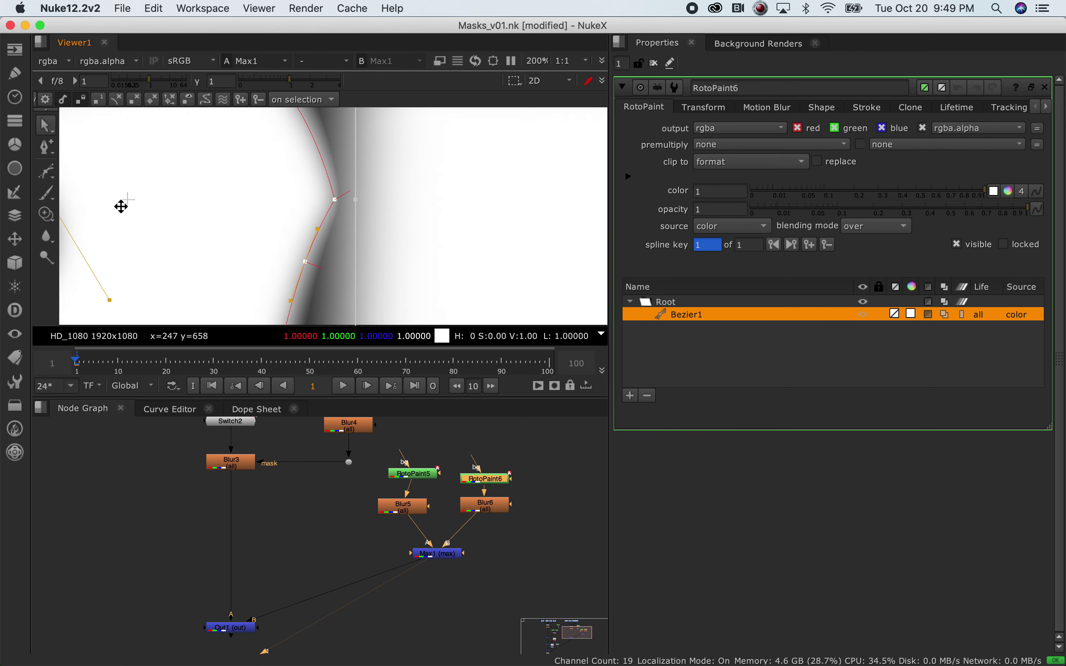
{"action": "middle_click_drag", "start_coordinate": [100, 200], "coordinate": [57, 196]}
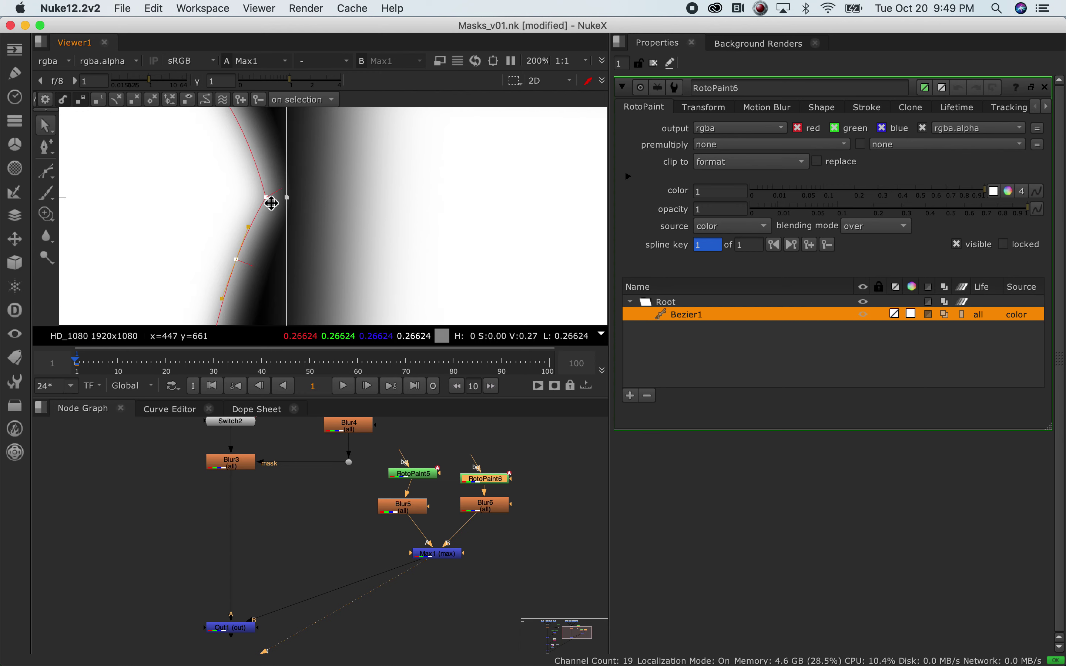
{"action": "scroll", "coordinate": [269, 200], "scroll_direction": "up", "scroll_amount": 10}
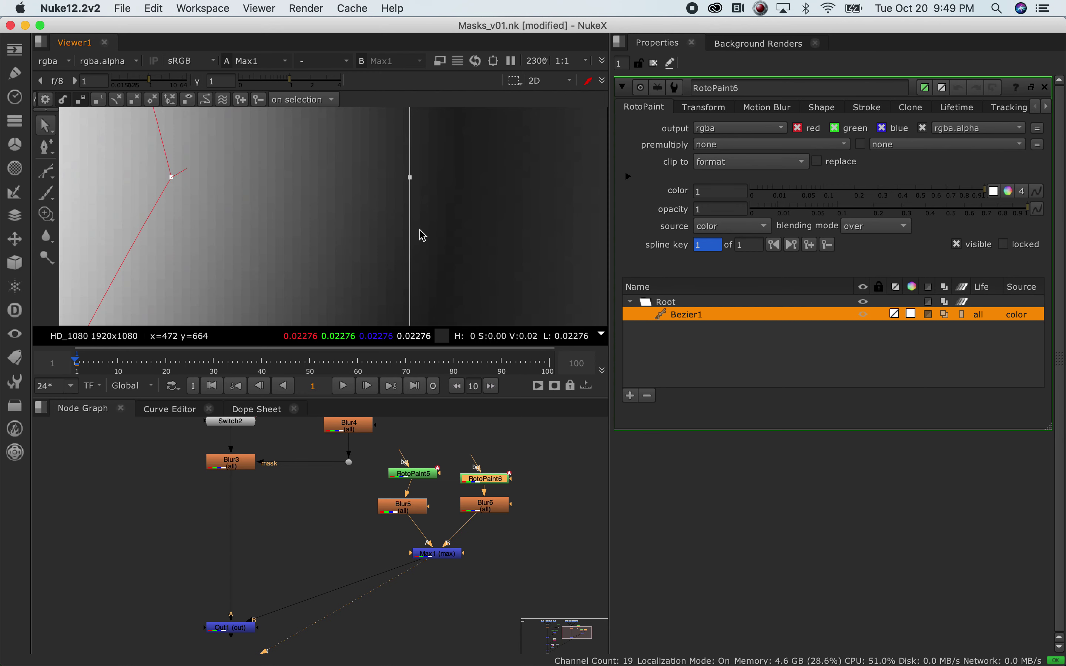
Display Blur5's output and move RotoPaint6's Bezier right so its edge overlaps the mask's soft left edge.
{"action": "left_click", "coordinate": [419, 507]}
{"action": "key", "text": "1"}
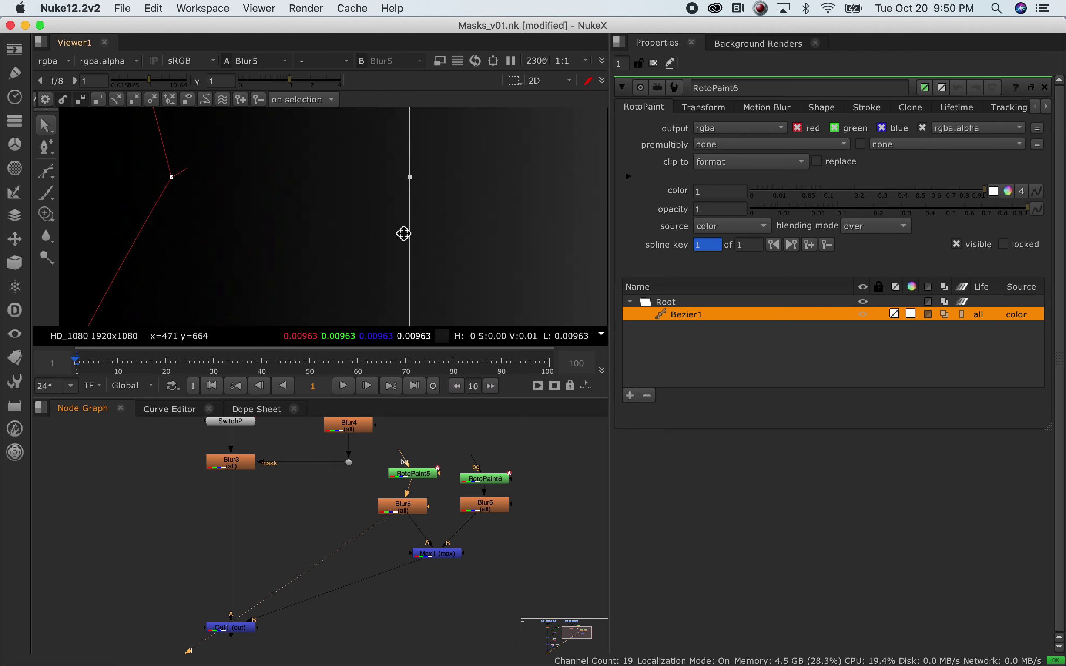
{"action": "scroll", "coordinate": [432, 190], "scroll_direction": "up", "scroll_amount": 5}
{"action": "scroll", "coordinate": [359, 223], "scroll_direction": "down", "scroll_amount": 10}
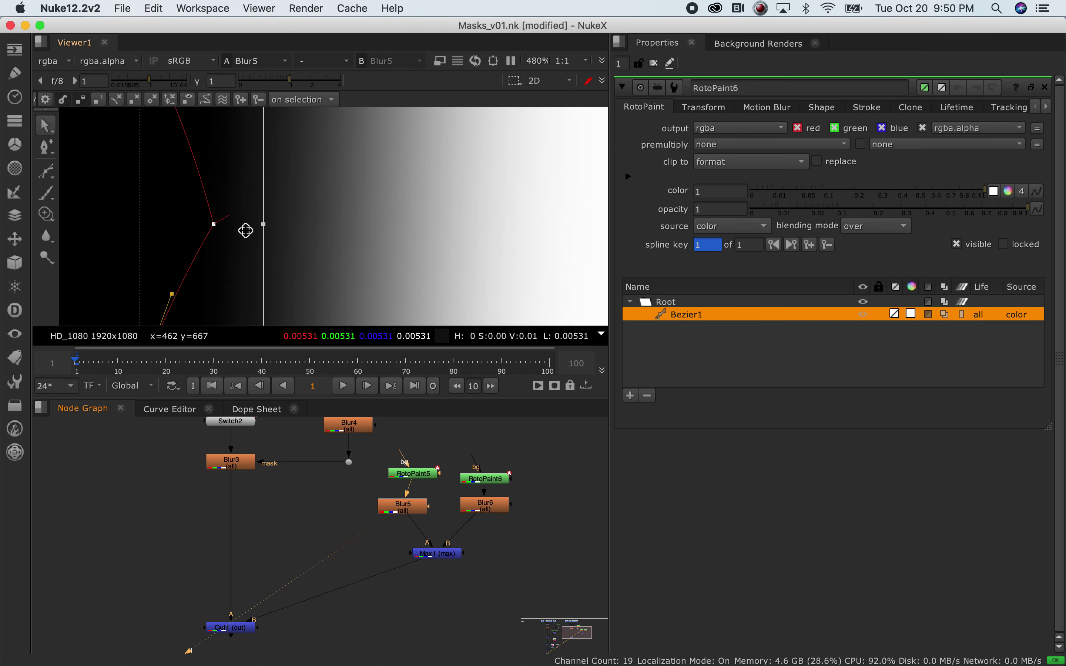
{"action": "scroll", "coordinate": [245, 230], "scroll_direction": "down", "scroll_amount": 4}
{"action": "middle_click_drag", "start_coordinate": [180, 227], "coordinate": [243, 226]}
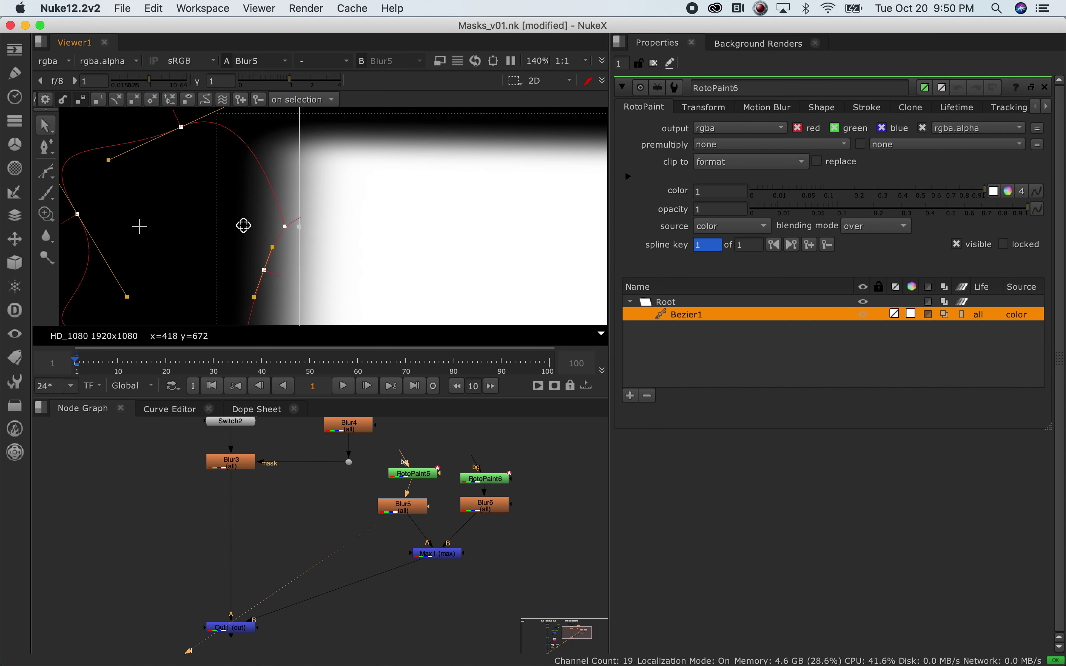
{"action": "middle_click_drag", "start_coordinate": [151, 223], "coordinate": [167, 221]}
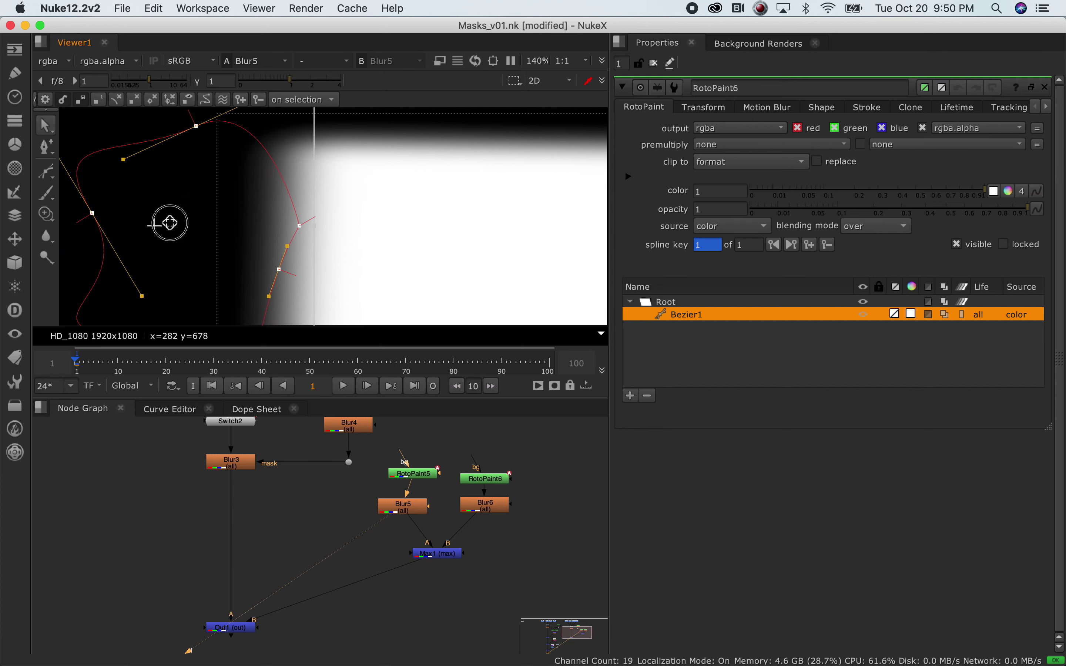
Display Max1's output and examine the pixel values where the two blurred mask edges overlap.
{"action": "left_click", "coordinate": [435, 560]}
{"action": "key", "text": "1"}
{"action": "scroll", "coordinate": [299, 222], "scroll_direction": "up", "scroll_amount": 5}
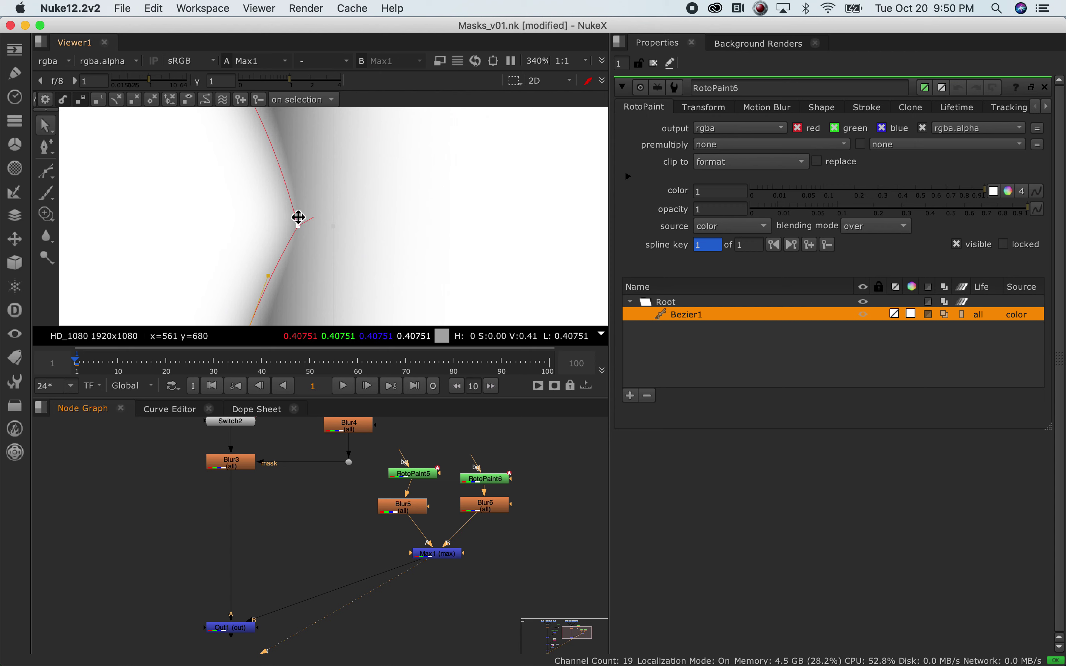
{"action": "scroll", "coordinate": [298, 216], "scroll_direction": "up", "scroll_amount": 15}
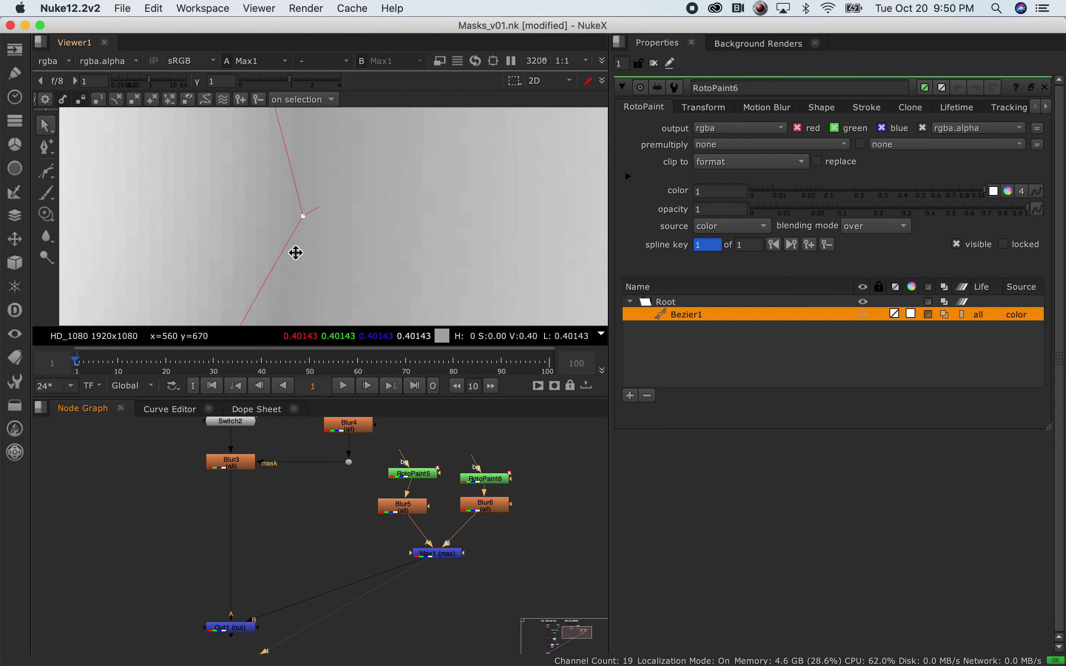
Nudge RotoPaint6's Bezier slightly left, and compare the Blur5, Blur6 and Max1 outputs where the two mask edges overlap.
{"action": "scroll", "coordinate": [301, 225], "scroll_direction": "up", "scroll_amount": 4}
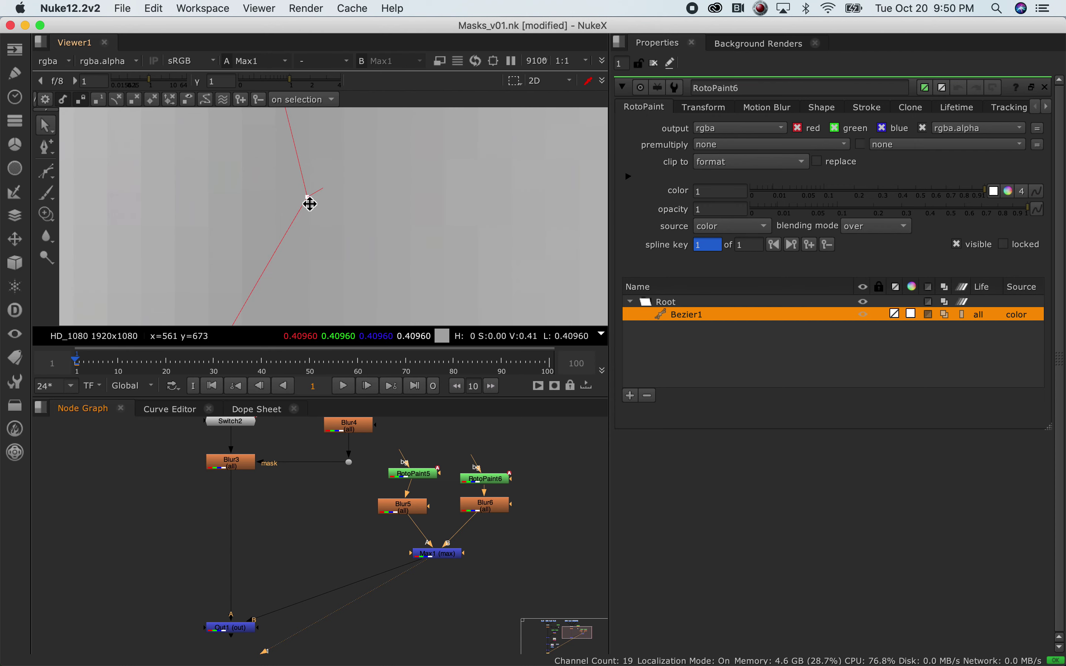
{"action": "left_click_drag", "start_coordinate": [306, 201], "coordinate": [259, 210]}
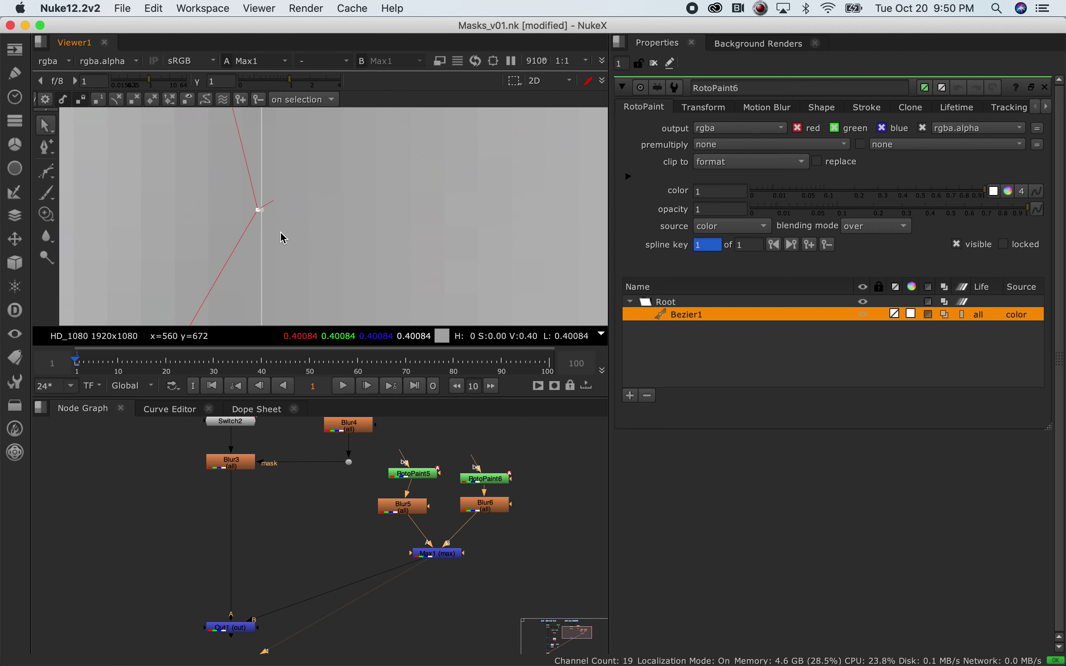
{"action": "left_click", "coordinate": [415, 513]}
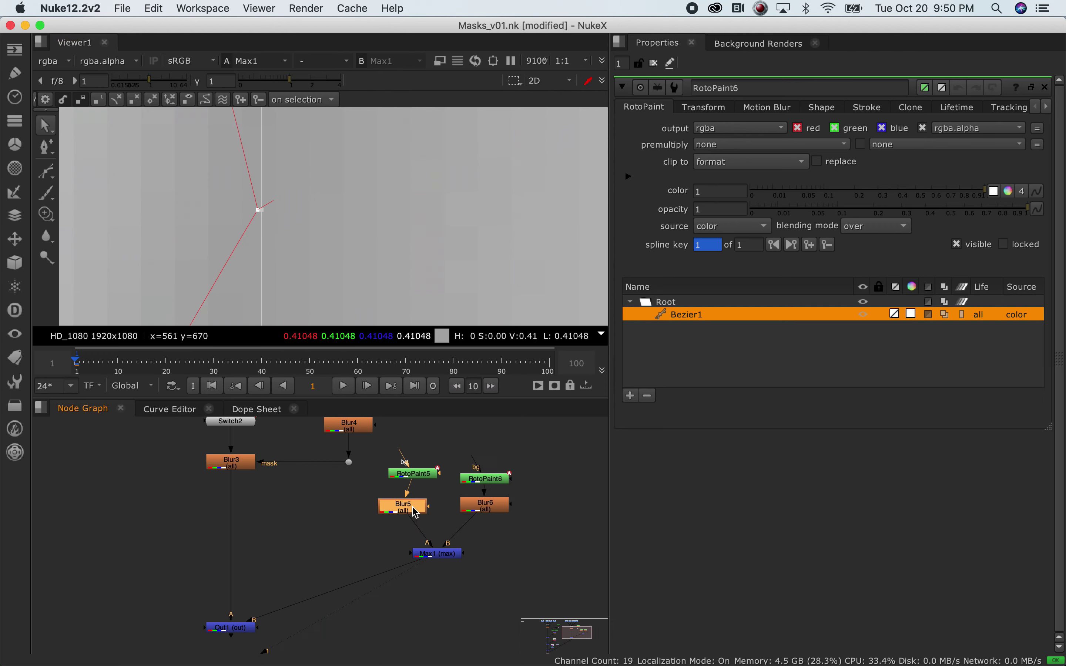
{"action": "key", "text": "1"}
{"action": "left_click", "coordinate": [499, 509]}
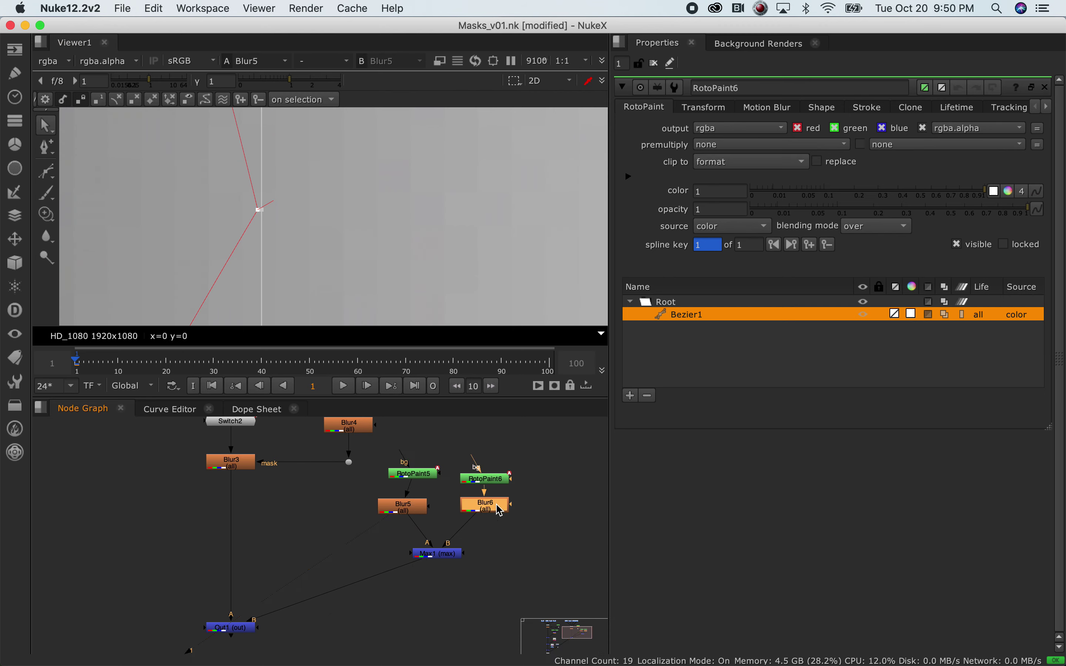
{"action": "key", "text": "1"}
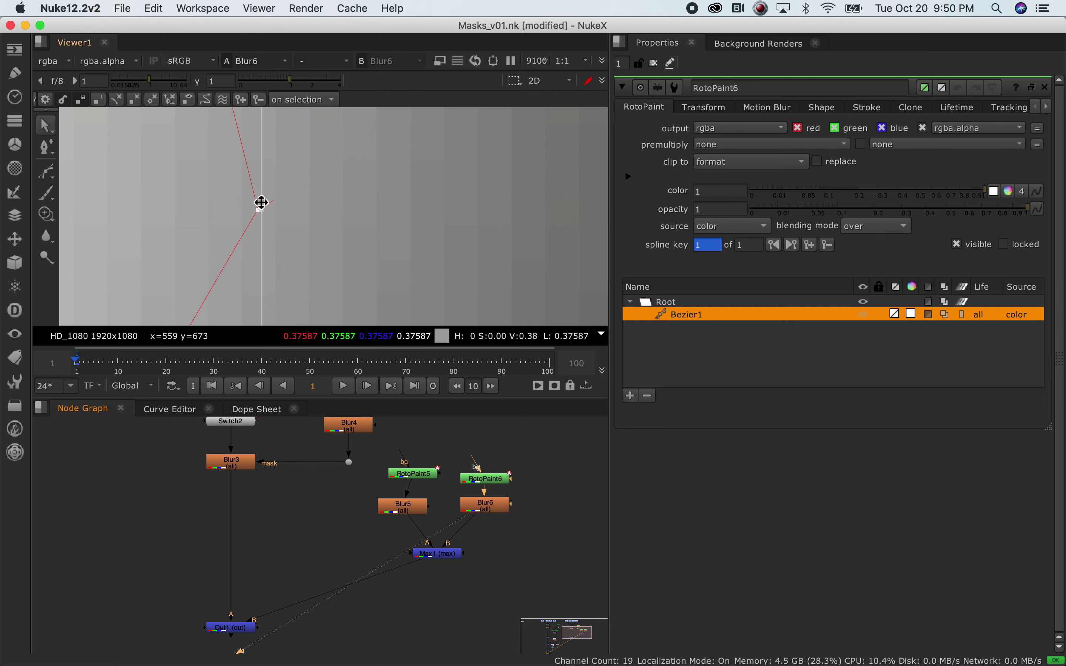
{"action": "left_click", "coordinate": [422, 511]}
{"action": "key", "text": "1"}
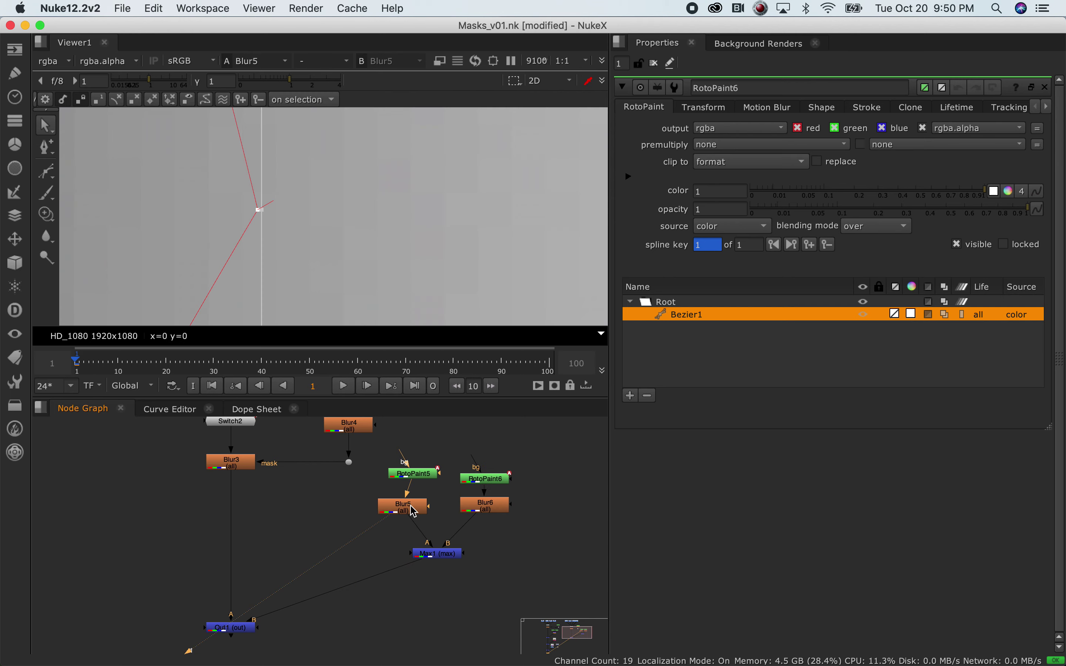
{"action": "left_click", "coordinate": [486, 506]}
{"action": "key", "text": "1"}
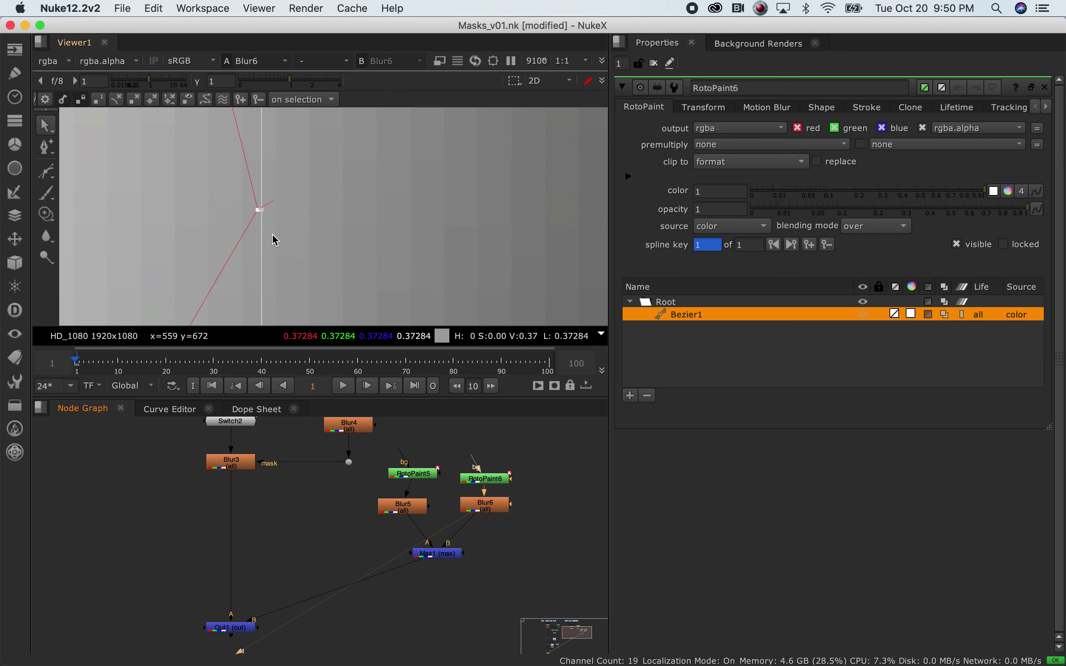
{"action": "left_click", "coordinate": [447, 555]}
{"action": "key", "text": "1"}
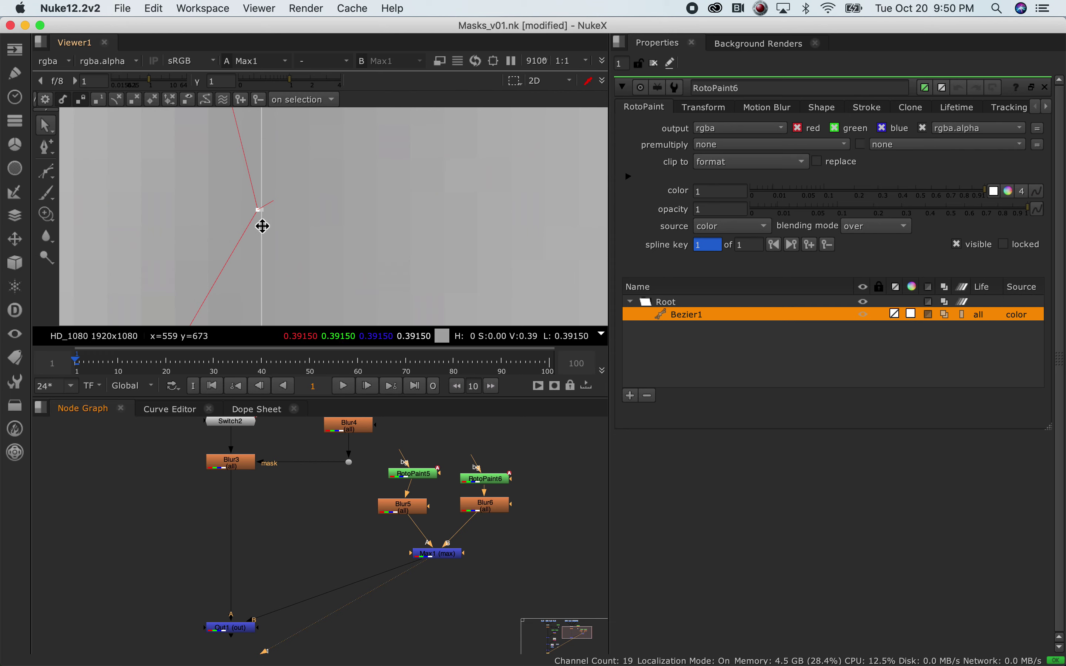
Examine the full Max1 mask output and open the Max1 merge's properties.
{"action": "middle_click_drag", "start_coordinate": [421, 219], "coordinate": [322, 214]}
{"action": "scroll", "coordinate": [321, 214], "scroll_direction": "down", "scroll_amount": 15}
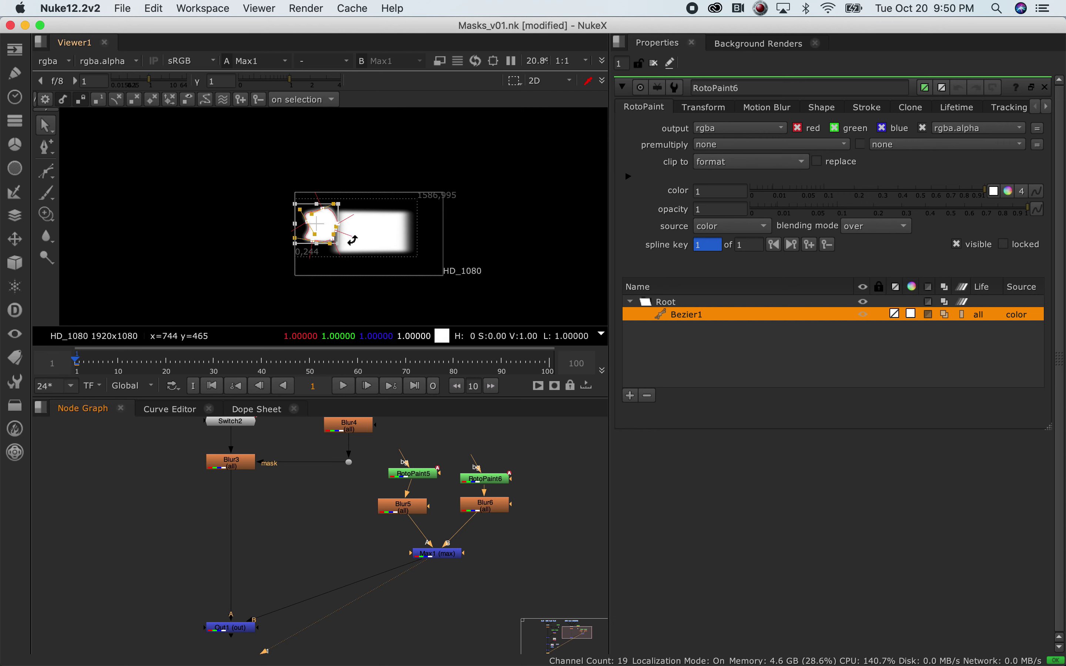
{"action": "scroll", "coordinate": [348, 236], "scroll_direction": "down", "scroll_amount": 4}
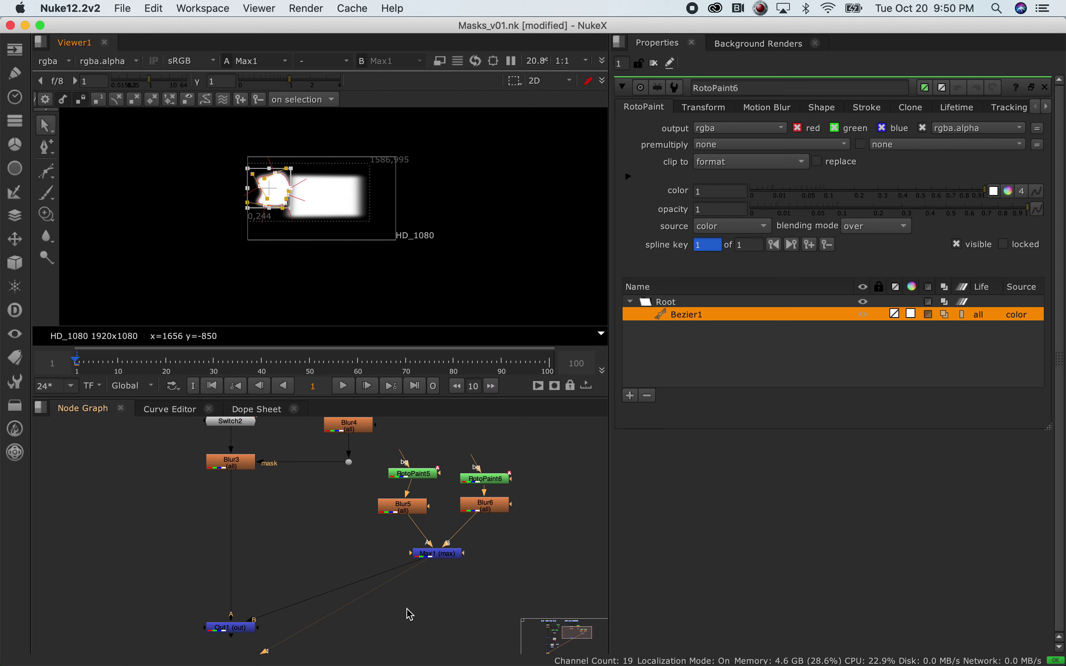
{"action": "left_click", "coordinate": [448, 556]}
{"action": "left_click", "coordinate": [450, 561]}
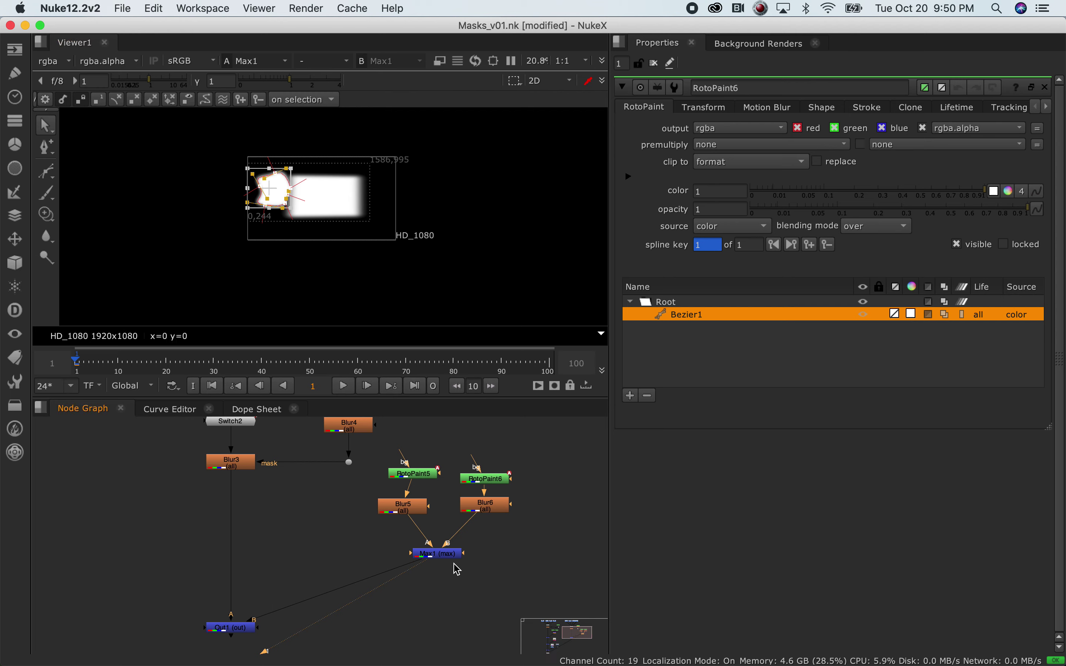
{"action": "double_click", "coordinate": [445, 556]}
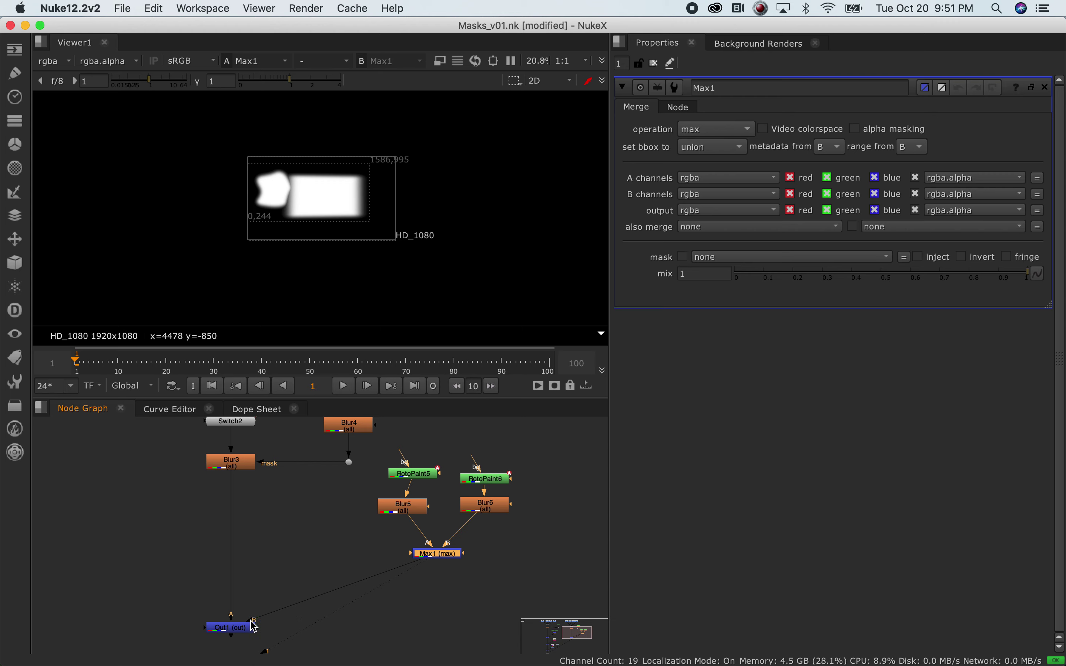
Display Out1's output and scrub the timeline to frame 22.
{"action": "left_click", "coordinate": [242, 631]}
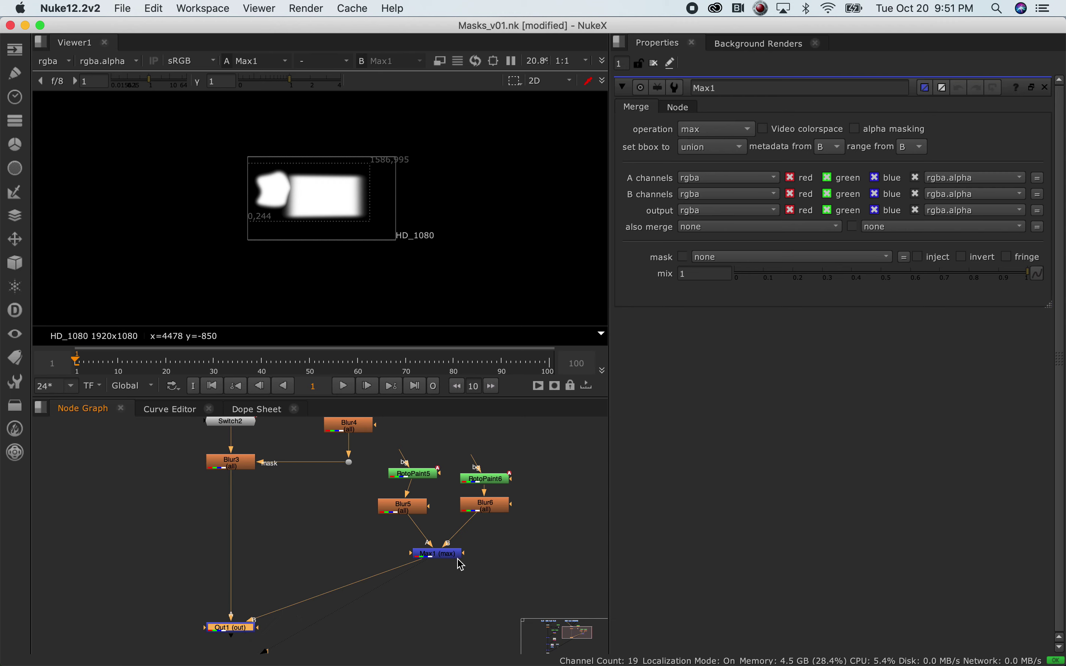
{"action": "key", "text": "1"}
{"action": "left_click", "coordinate": [461, 573]}
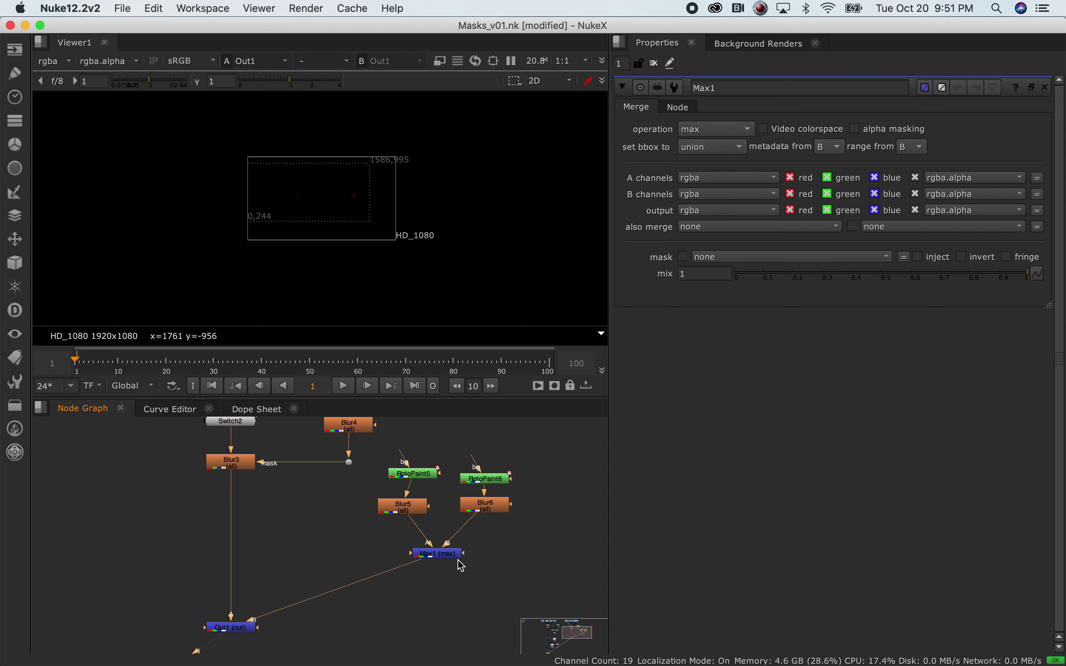
{"action": "left_click_drag", "start_coordinate": [115, 361], "coordinate": [176, 360]}
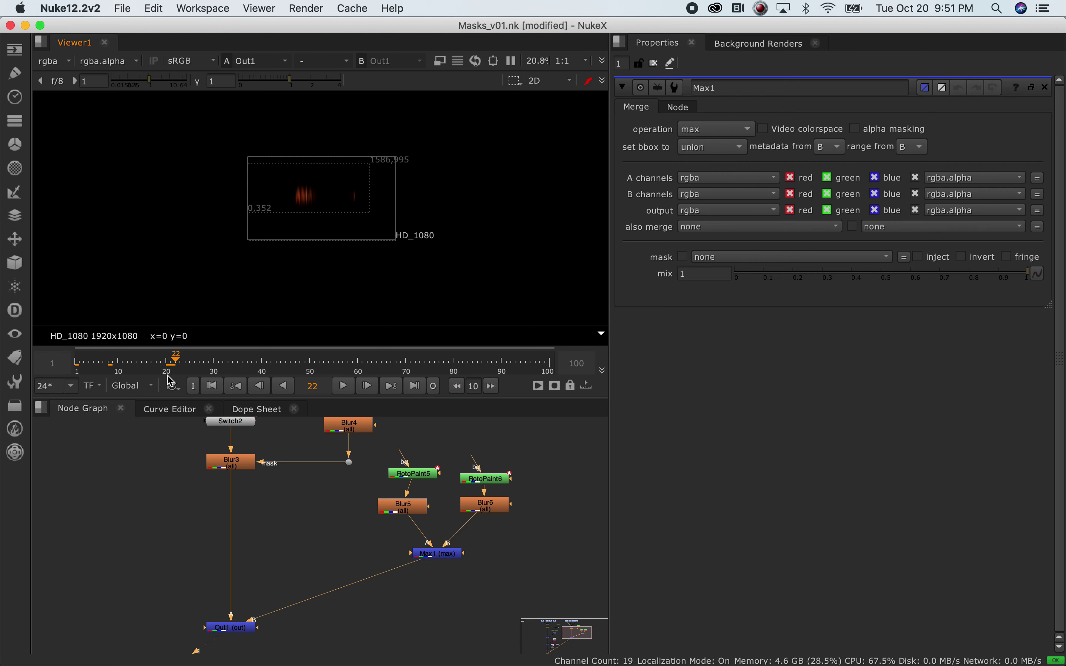
Keyframe RotoPaint6's whole Bezier, moving it to the format's upper-right corner at frame 27 and below the format at frame 48.
{"action": "double_click", "coordinate": [494, 479]}
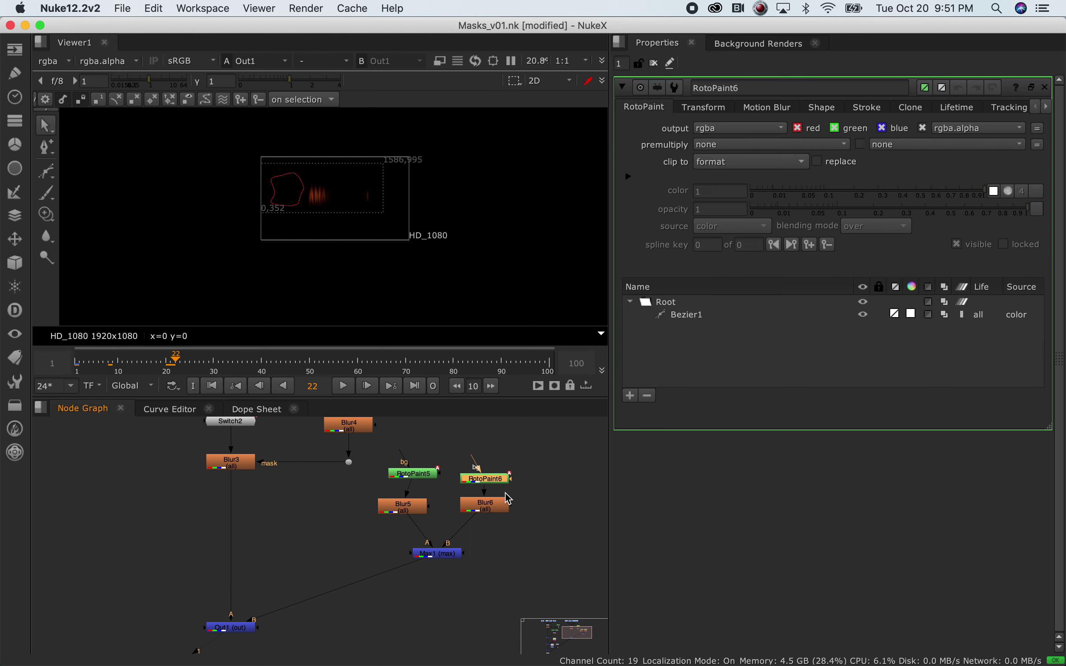
{"action": "left_click_drag", "start_coordinate": [146, 365], "coordinate": [200, 361]}
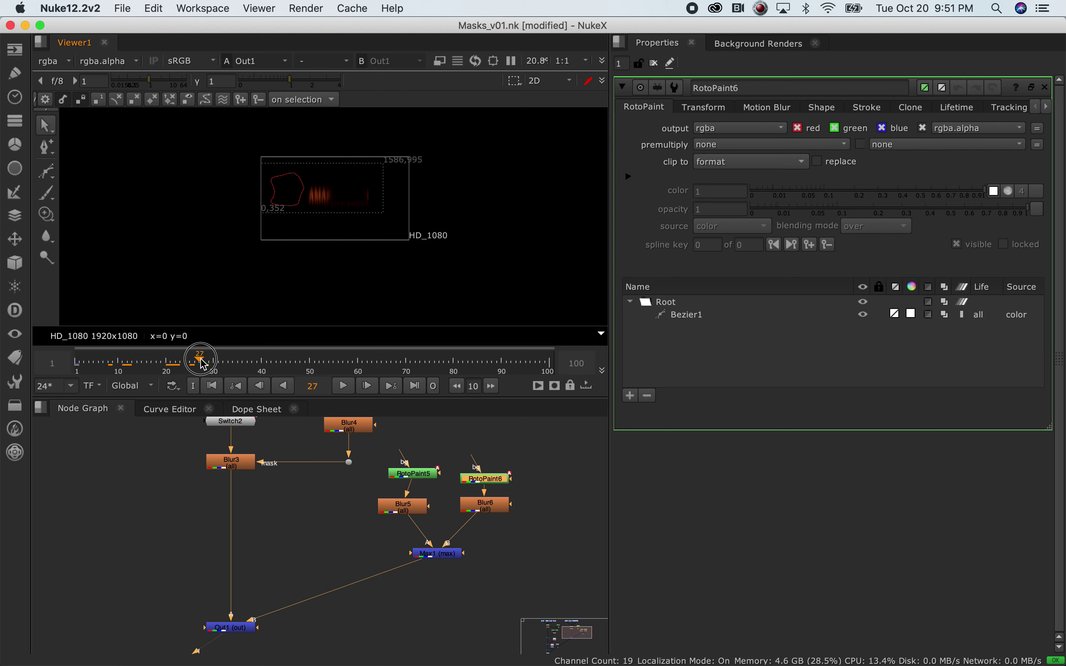
{"action": "left_click_drag", "start_coordinate": [226, 131], "coordinate": [348, 241]}
{"action": "left_click_drag", "start_coordinate": [327, 179], "coordinate": [414, 146]}
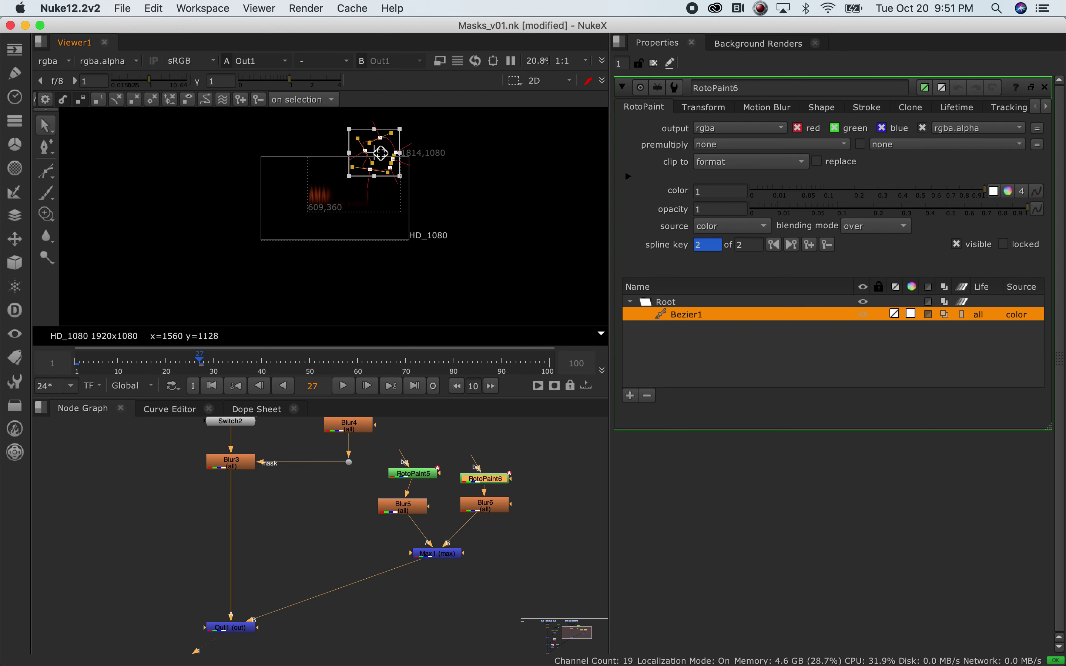
{"action": "left_click", "coordinate": [301, 361]}
{"action": "left_click_drag", "start_coordinate": [373, 153], "coordinate": [311, 257]}
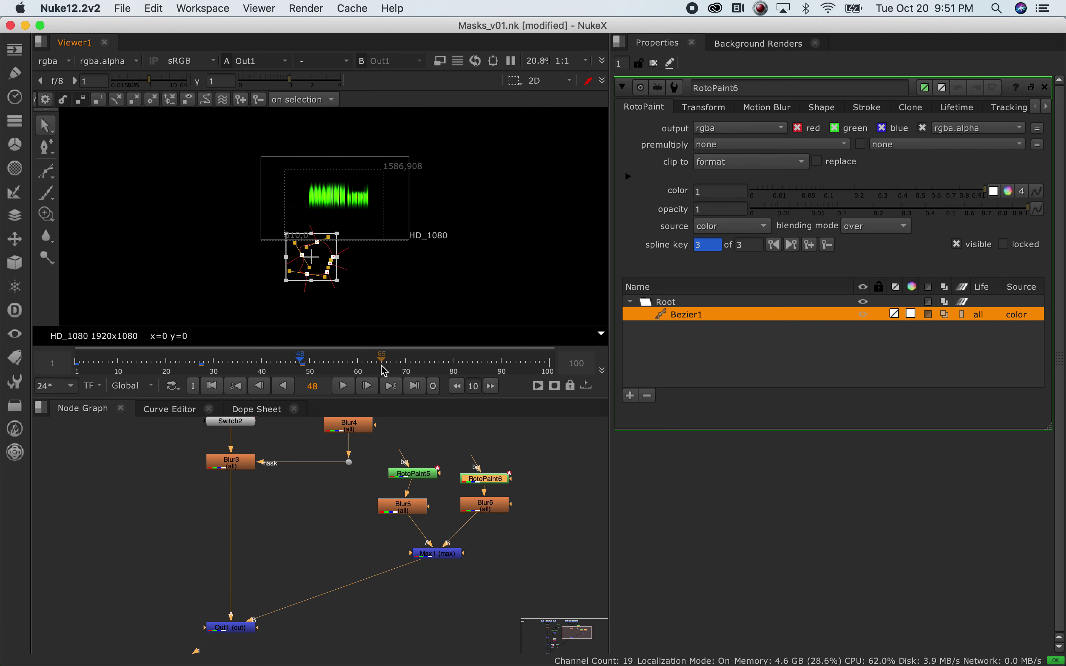
Scrub to frame 39 to review how the animated RotoPaint6 mask affects Out1's output.
{"action": "mouse_move", "coordinate": [98, 365]}
{"action": "left_mouse_down"}
{"action": "mouse_move", "coordinate": [322, 356]}
{"action": "mouse_move", "coordinate": [211, 355]}
{"action": "left_mouse_up"}
{"action": "scroll", "coordinate": [330, 559], "scroll_direction": "down", "scroll_amount": 6}
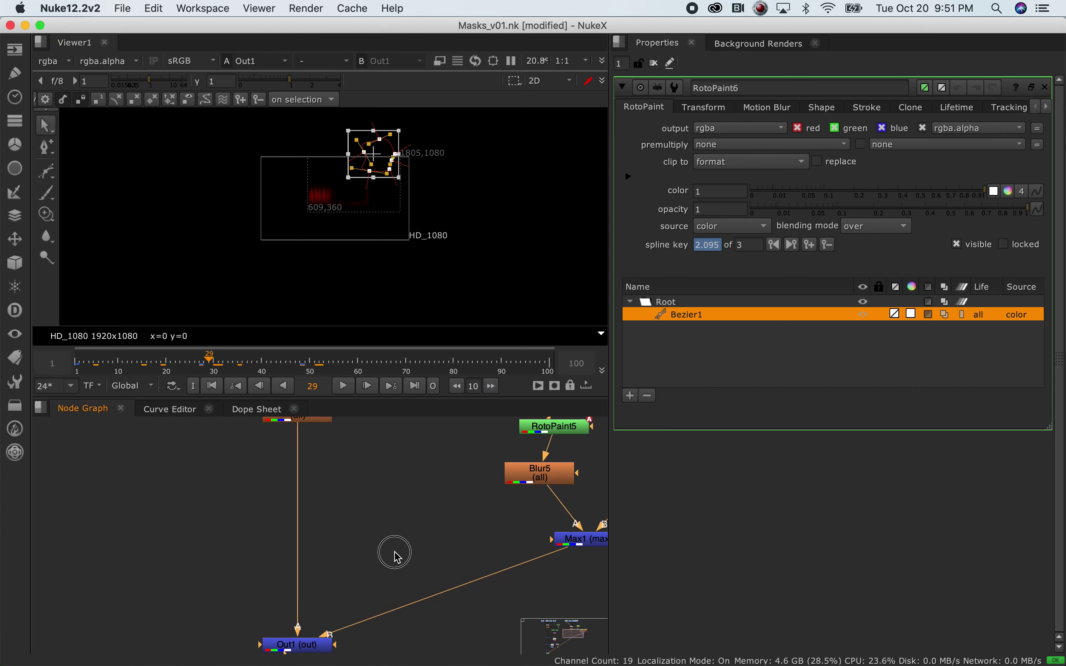
{"action": "scroll", "coordinate": [273, 573], "scroll_direction": "up", "scroll_amount": 5}
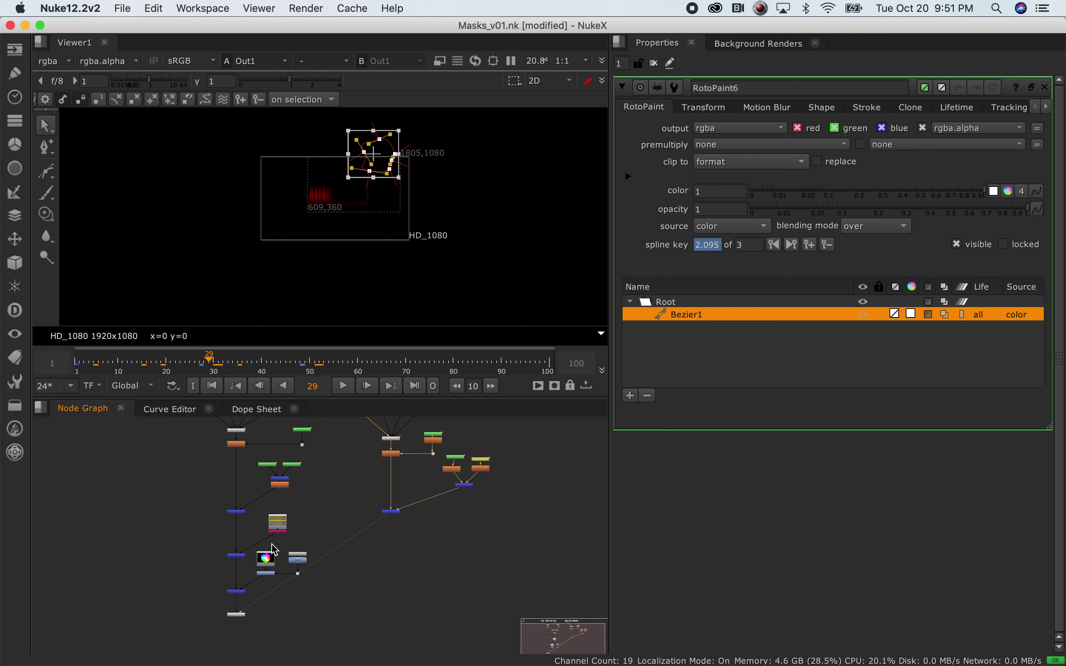
{"action": "middle_click_drag", "start_coordinate": [461, 508], "coordinate": [106, 643]}
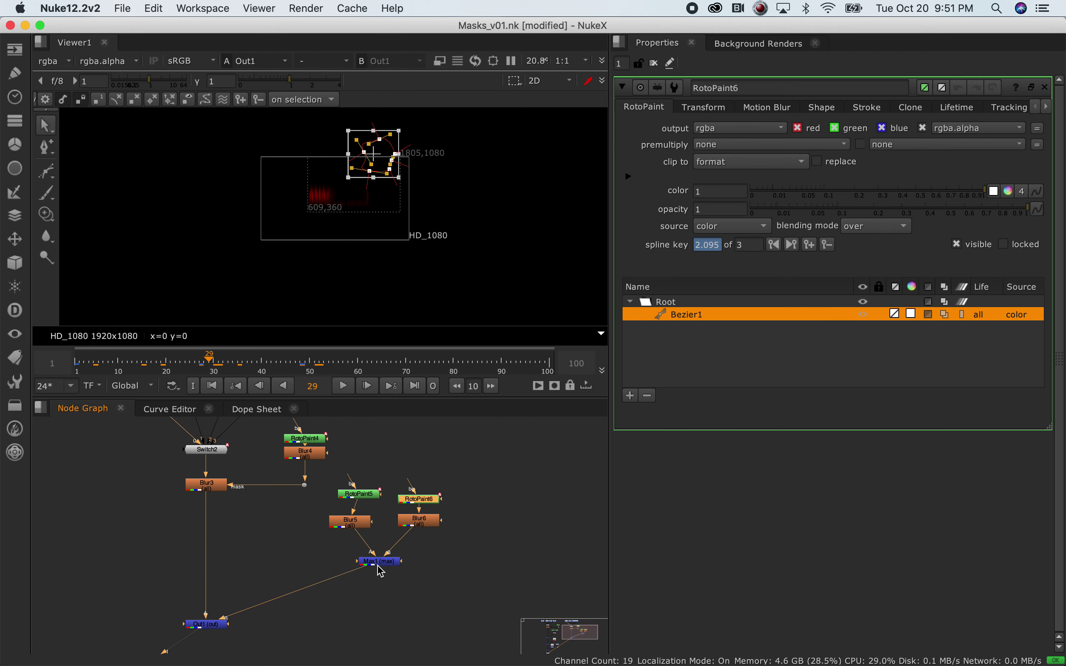
{"action": "mouse_move", "coordinate": [251, 375]}
{"action": "left_mouse_down"}
{"action": "mouse_move", "coordinate": [240, 362]}
{"action": "mouse_move", "coordinate": [259, 363]}
{"action": "left_mouse_up"}
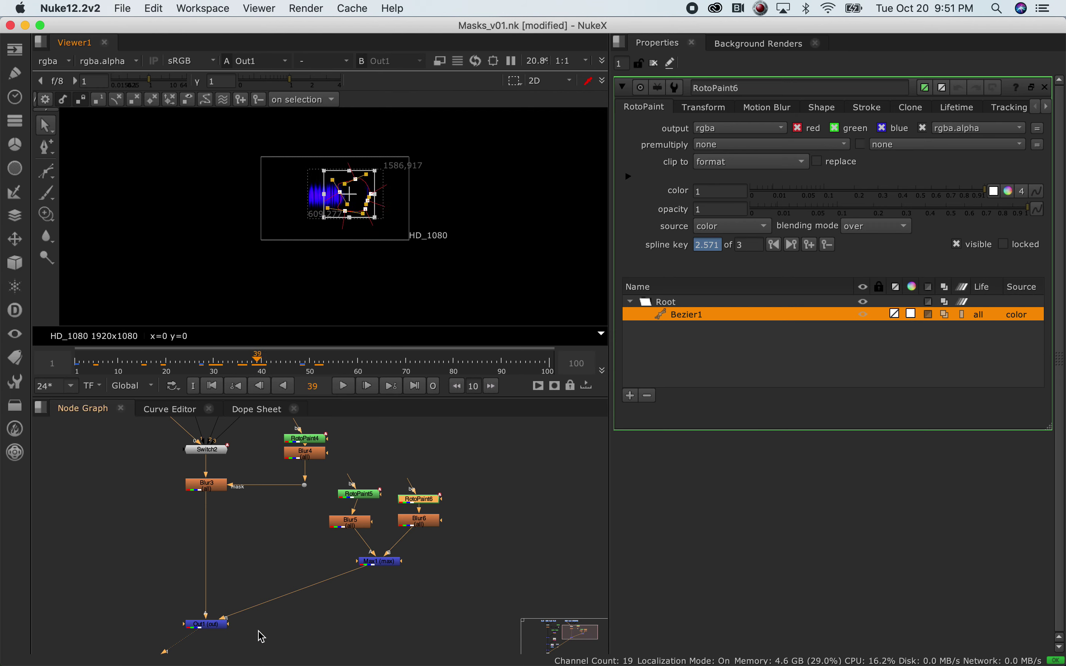
Move the Out1 merge further down in the node graph.
{"action": "middle_click_drag", "start_coordinate": [292, 638], "coordinate": [283, 543]}
{"action": "left_click", "coordinate": [192, 539]}
{"action": "left_click_drag", "start_coordinate": [192, 538], "coordinate": [192, 570]}
Add an unconnected CheckerBoard node to the right of Out1.
{"action": "left_click", "coordinate": [324, 557]}
{"action": "key", "text": "Tab"}
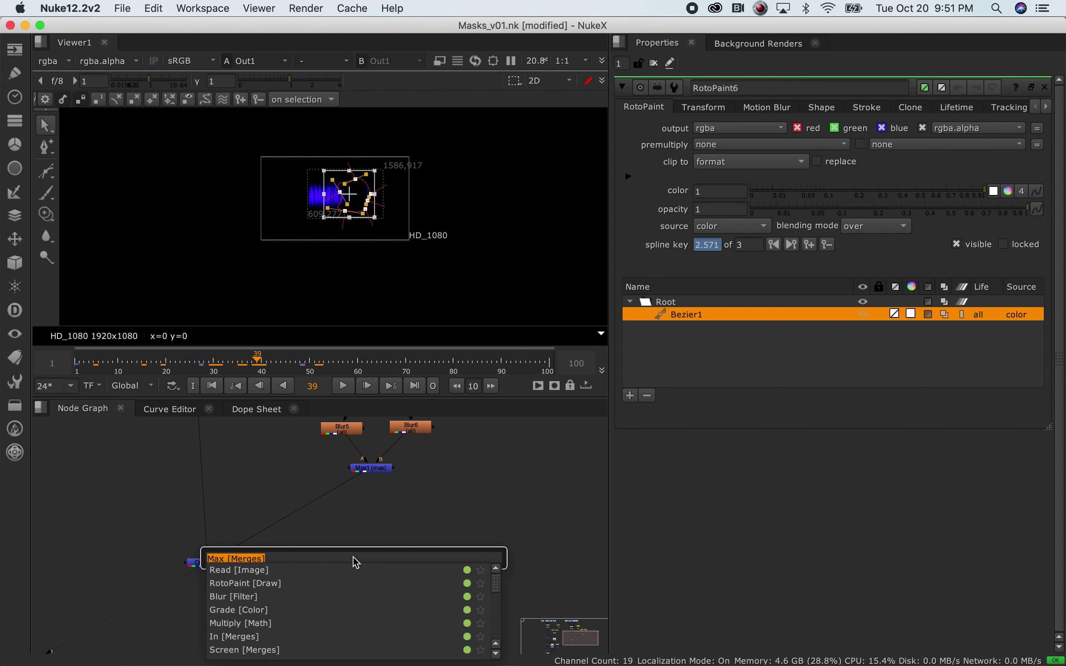
{"action": "type", "text": "ch"}
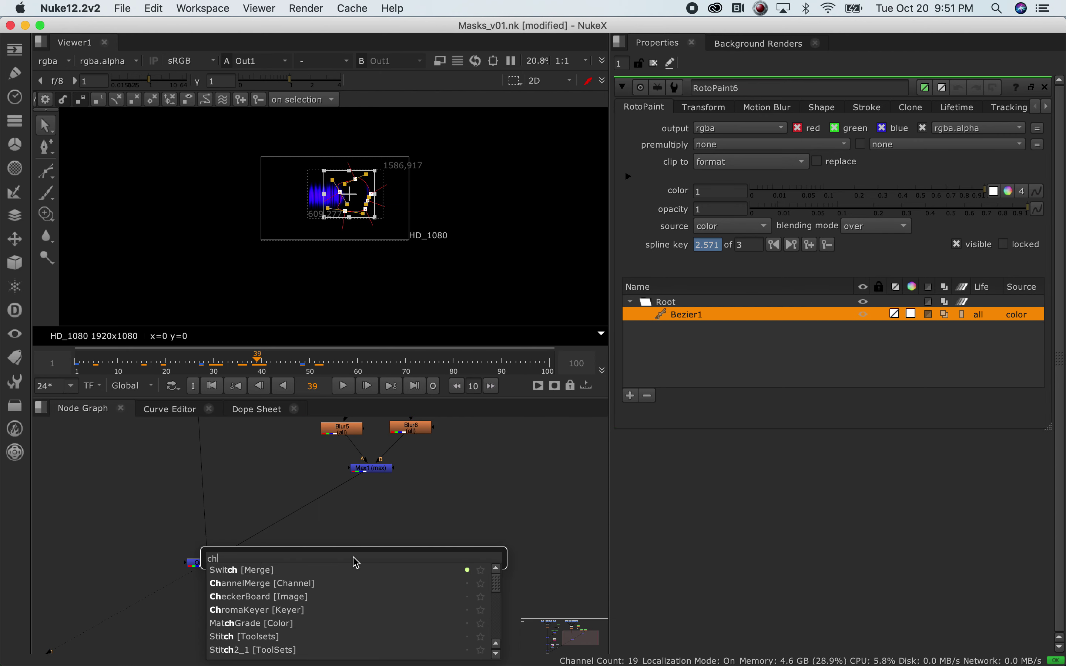
{"action": "key", "text": "Down"}
{"action": "key", "text": "Down"}
{"action": "key", "text": "Return"}
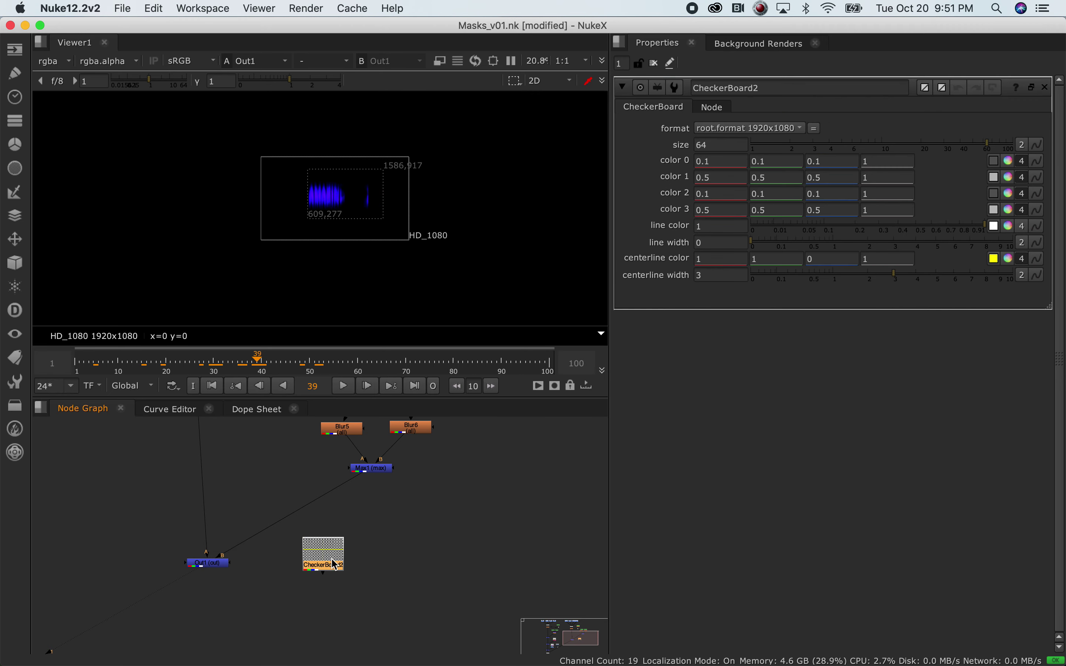
Move the new CheckerBoard node up beneath Max1 and display its output.
{"action": "left_click", "coordinate": [16, 53]}
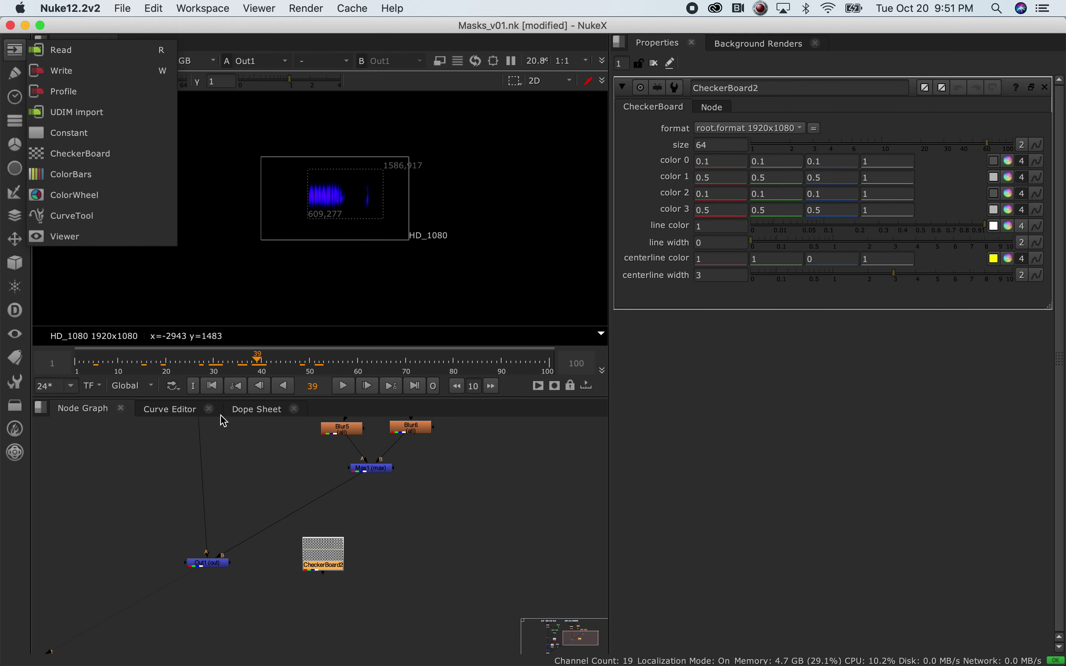
{"action": "left_click", "coordinate": [422, 561]}
{"action": "left_click", "coordinate": [414, 536]}
{"action": "left_click_drag", "start_coordinate": [417, 541], "coordinate": [426, 494]}
{"action": "key", "text": "1"}
{"action": "scroll", "coordinate": [285, 603], "scroll_direction": "down", "scroll_amount": 5}
{"action": "scroll", "coordinate": [292, 582], "scroll_direction": "up", "scroll_amount": 8}
{"action": "scroll", "coordinate": [352, 553], "scroll_direction": "down", "scroll_amount": 2}
{"action": "left_click_drag", "start_coordinate": [472, 473], "coordinate": [413, 503]}
Add a Grade node below the CheckerBoard and set its blackpoint to 0.15 and whitepoint to 0.19.
{"action": "type", "text": "rade"}
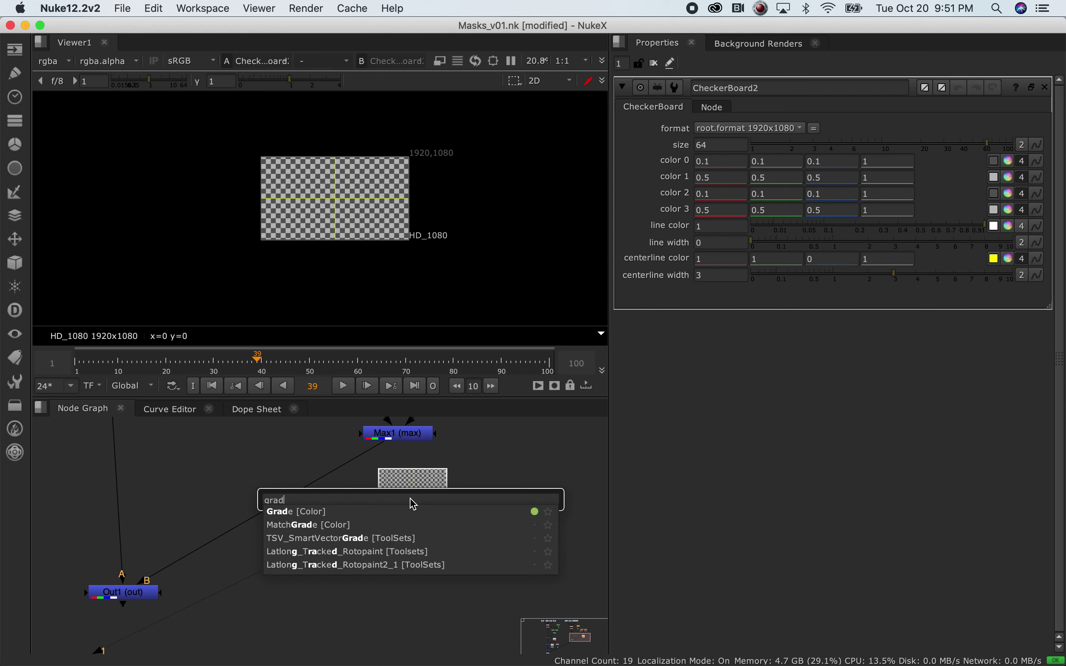
{"action": "key", "text": "Return"}
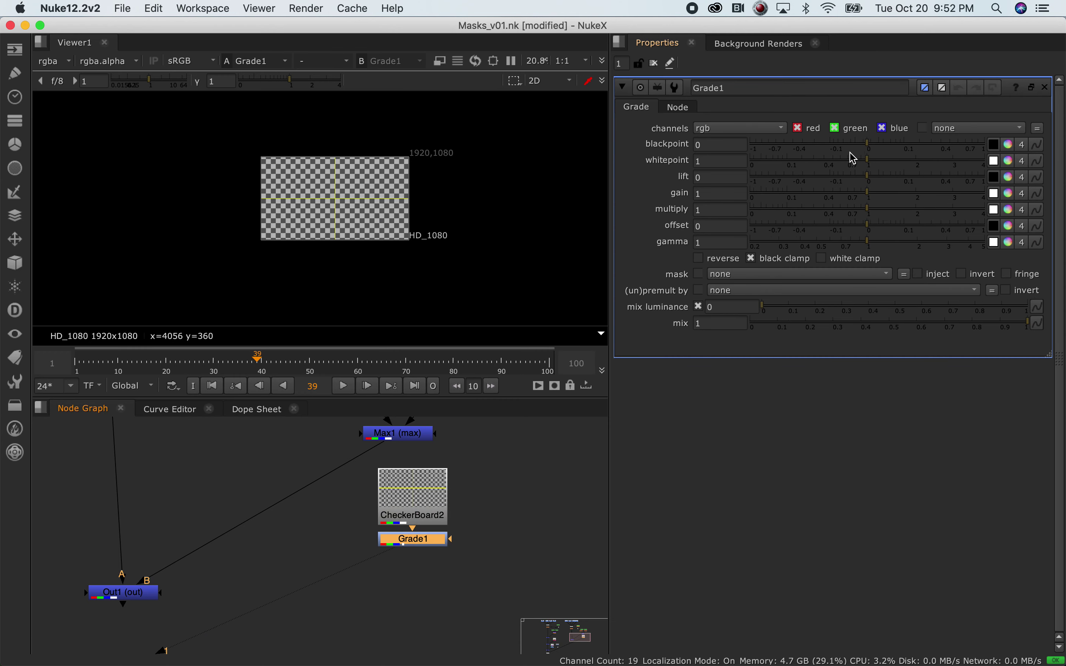
{"action": "left_click_drag", "start_coordinate": [867, 149], "coordinate": [801, 164]}
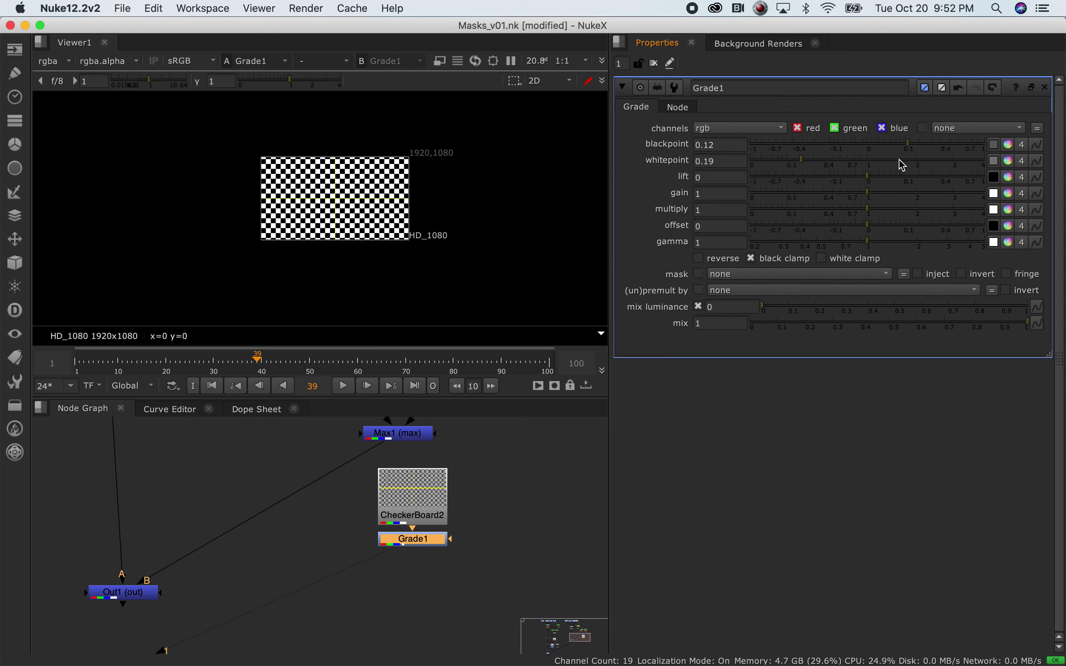
{"action": "left_click_drag", "start_coordinate": [906, 145], "coordinate": [903, 150]}
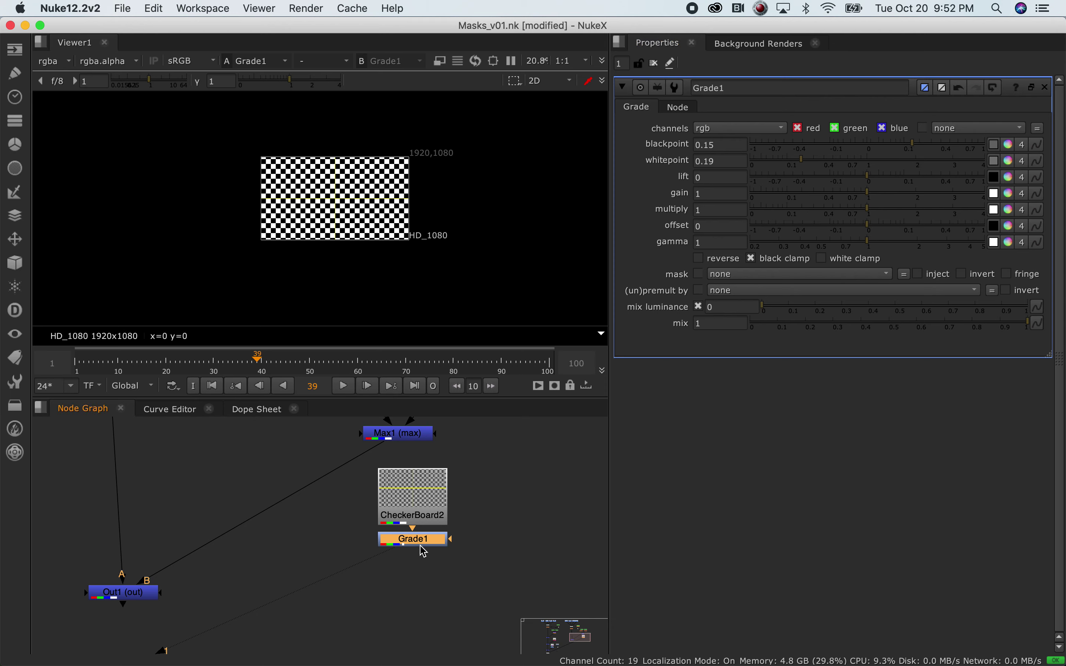
{"action": "key", "text": "Tab"}
{"action": "type", "text": "shuf"}
{"action": "key", "text": "Return"}
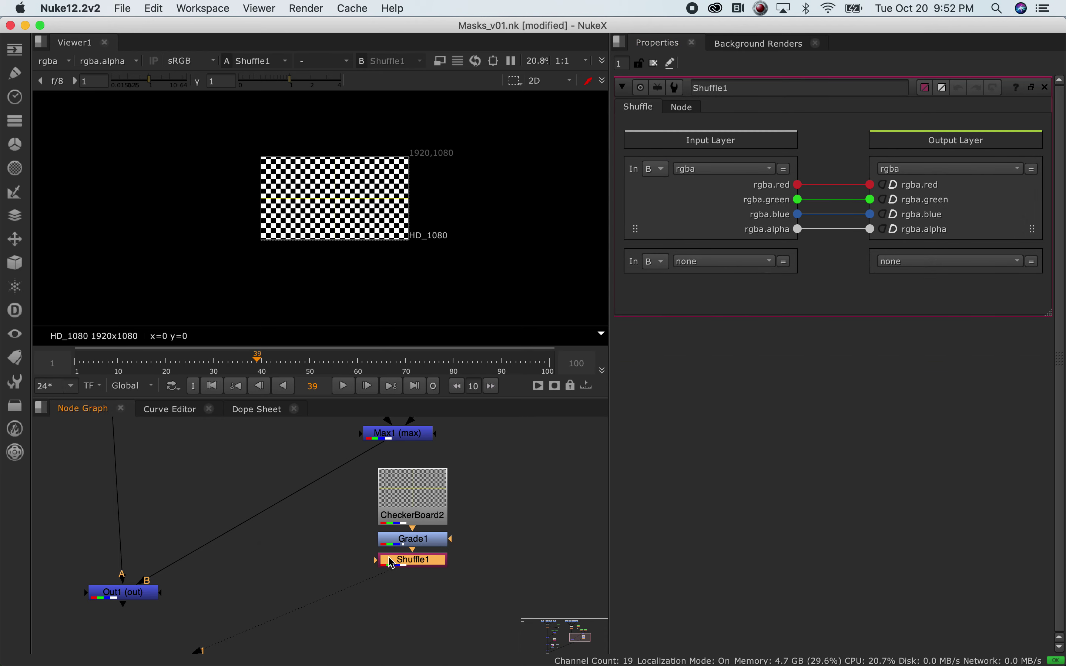
{"action": "key", "text": "BackSpace"}
{"action": "left_click", "coordinate": [21, 404]}
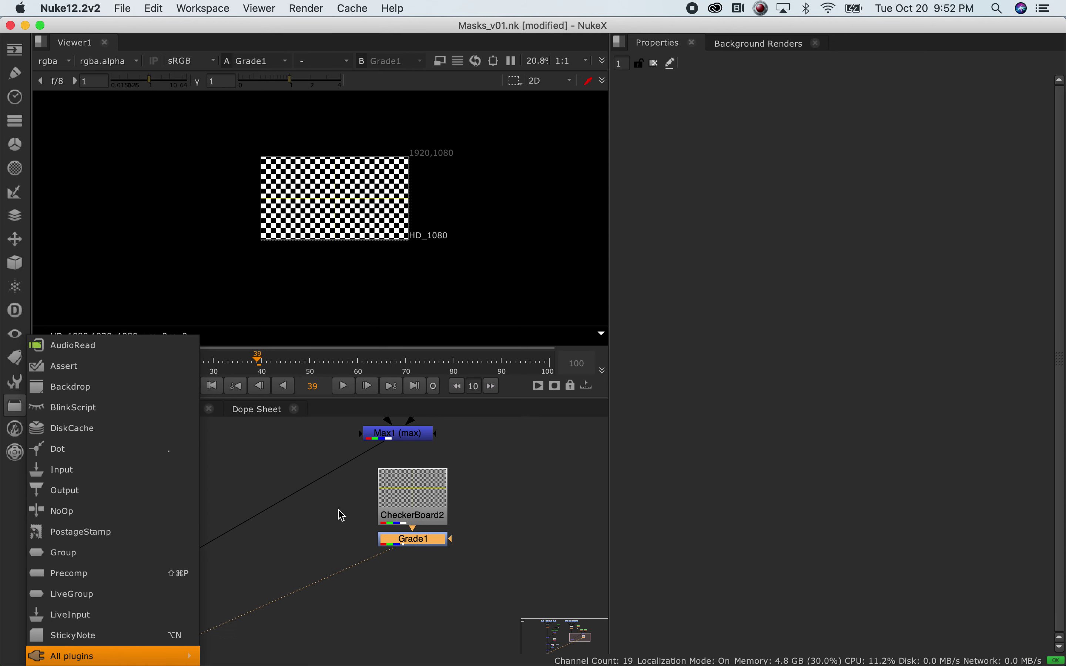
{"action": "left_click", "coordinate": [345, 525]}
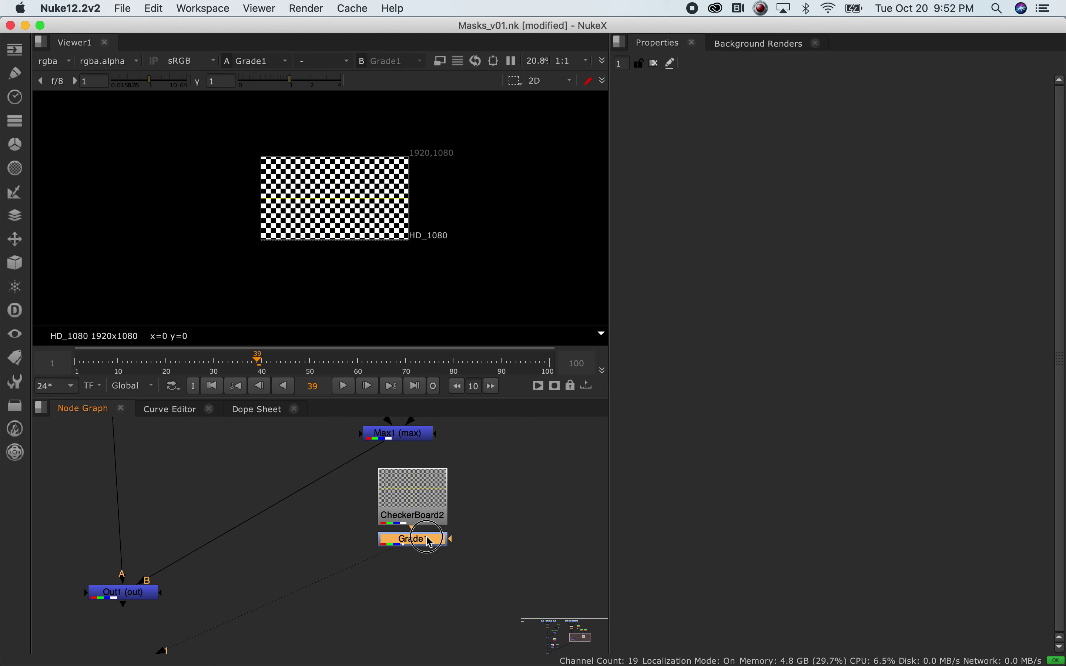
Add a Shuffle node below Grade1 and route the red input channel into the red, green, blue and alpha outputs.
{"action": "key", "text": "Tab"}
{"action": "type", "text": "shuffle"}
{"action": "key", "text": "Down"}
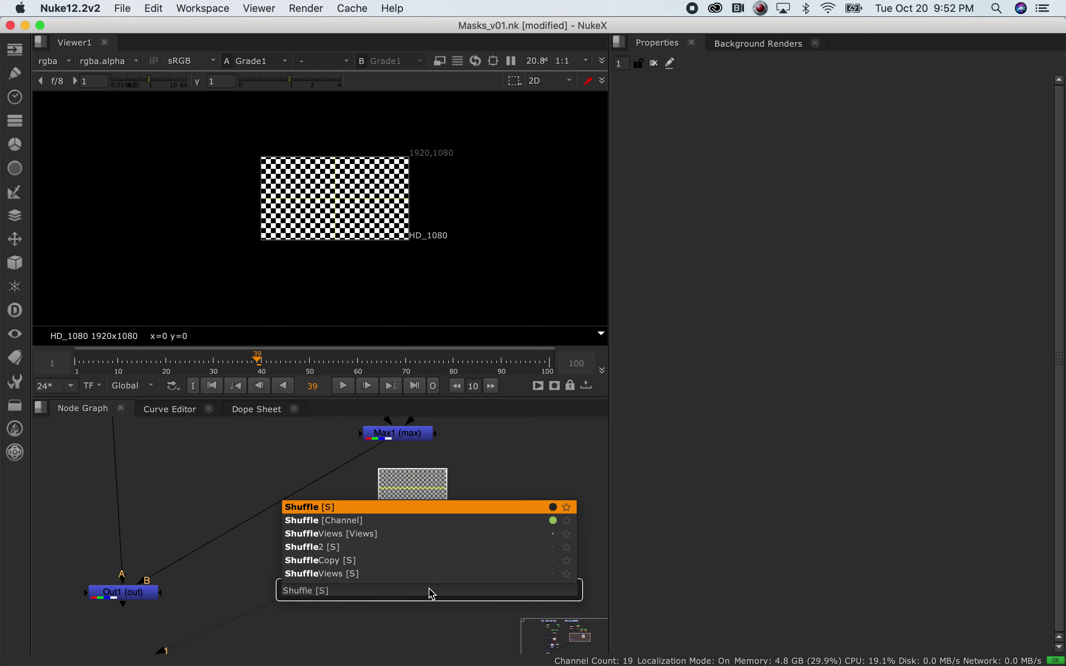
{"action": "key", "text": "Return"}
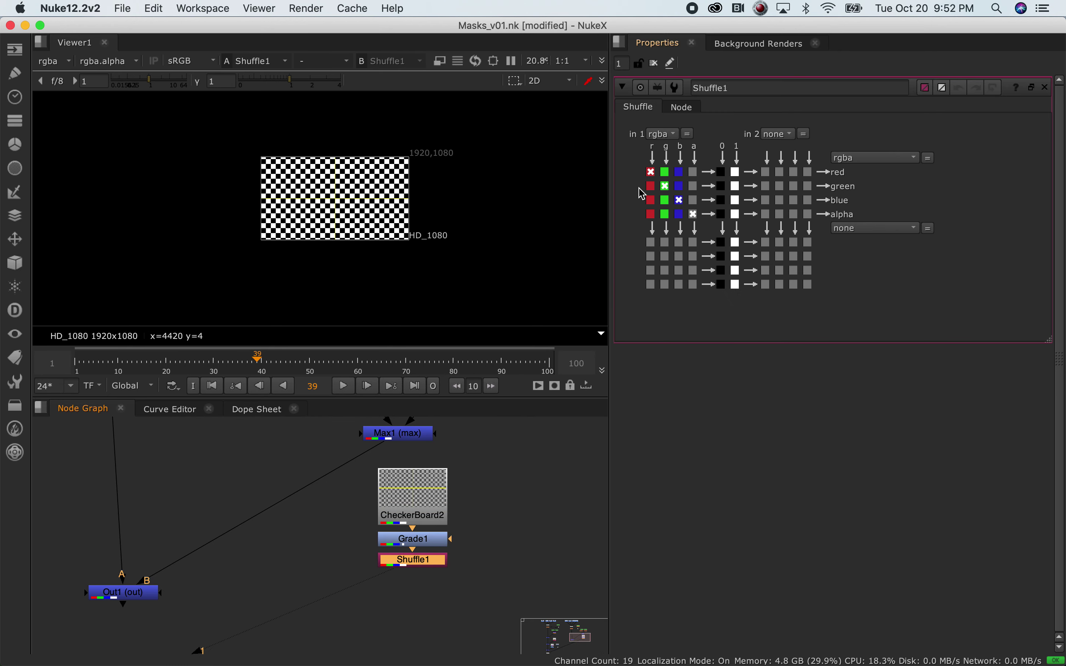
{"action": "left_click", "coordinate": [651, 185]}
{"action": "left_click", "coordinate": [651, 199]}
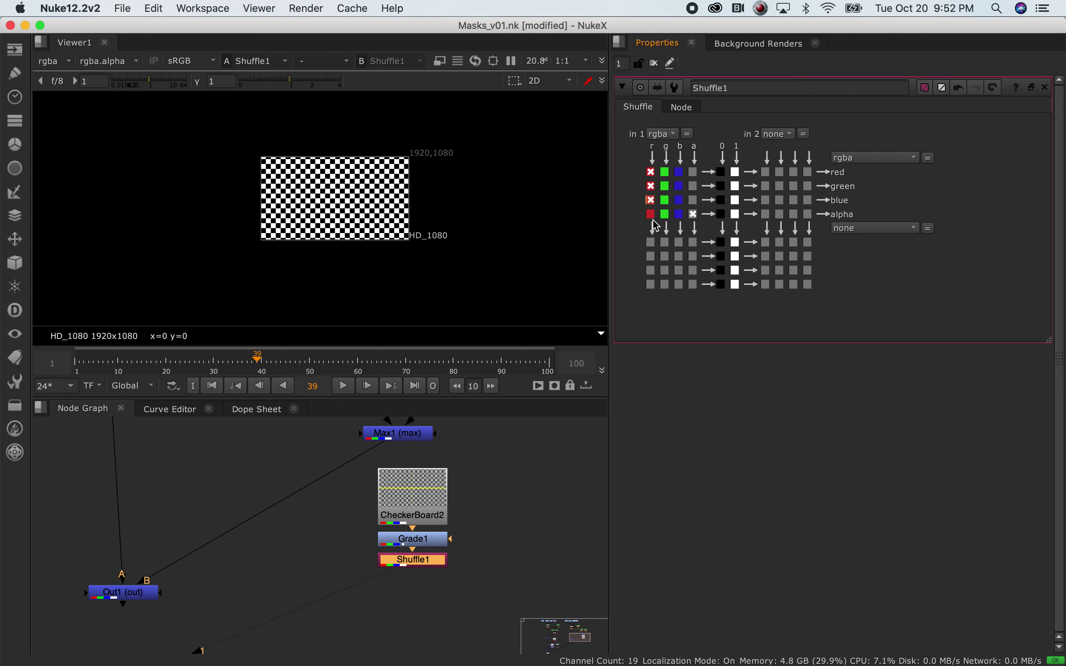
{"action": "left_click", "coordinate": [651, 214]}
{"action": "left_click", "coordinate": [511, 486]}
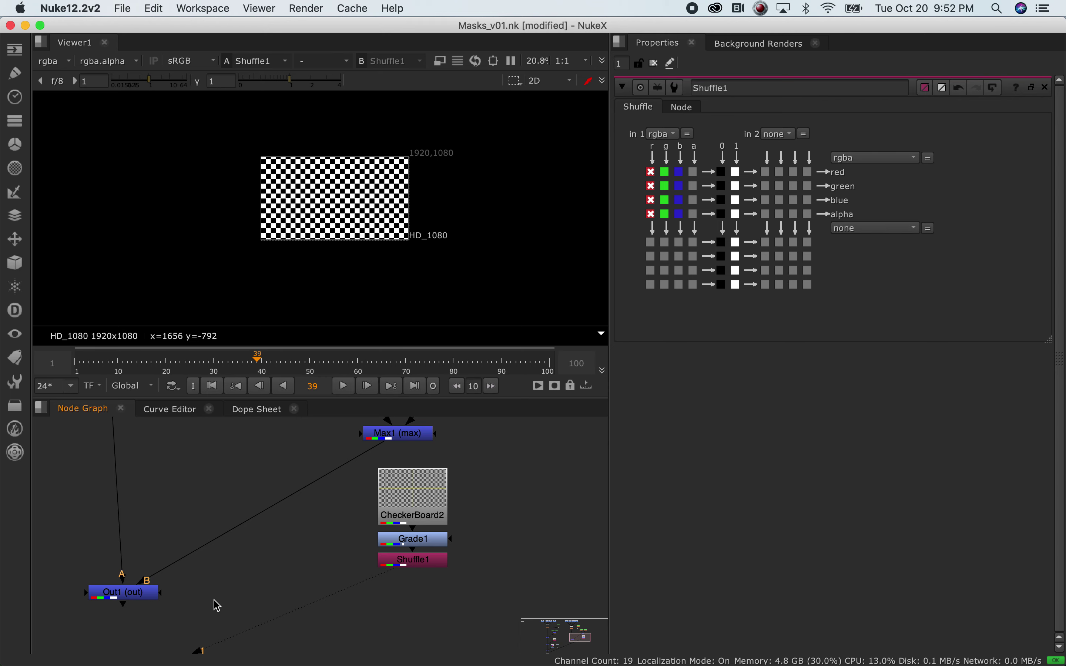
Add an In merge below Out1, connecting its A input to Out1 and its B input to Shuffle1.
{"action": "scroll", "coordinate": [218, 605], "scroll_direction": "down", "scroll_amount": 4}
{"action": "left_click", "coordinate": [274, 520]}
{"action": "left_click_drag", "start_coordinate": [274, 520], "coordinate": [271, 513]}
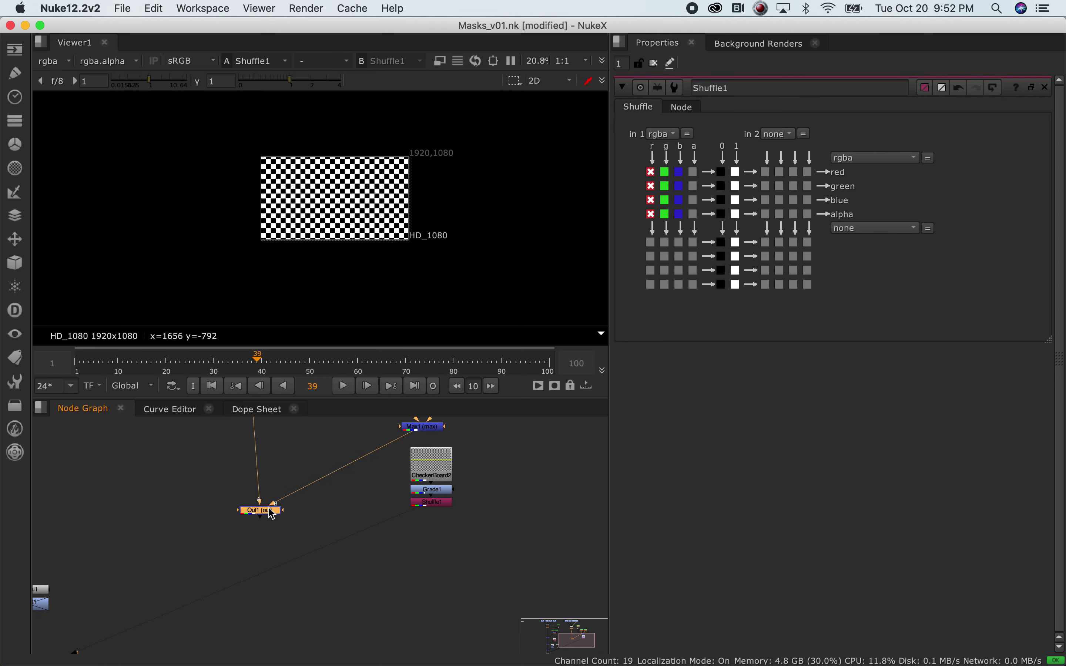
{"action": "key", "text": "Tab"}
{"action": "type", "text": "in"}
{"action": "key", "text": "Return"}
{"action": "left_click_drag", "start_coordinate": [329, 514], "coordinate": [435, 507]}
Compare the outputs of Out1, In1 and Shuffle1 in the viewer, ending on In1.
{"action": "left_click", "coordinate": [260, 513]}
{"action": "key", "text": "1"}
{"action": "left_click", "coordinate": [281, 494]}
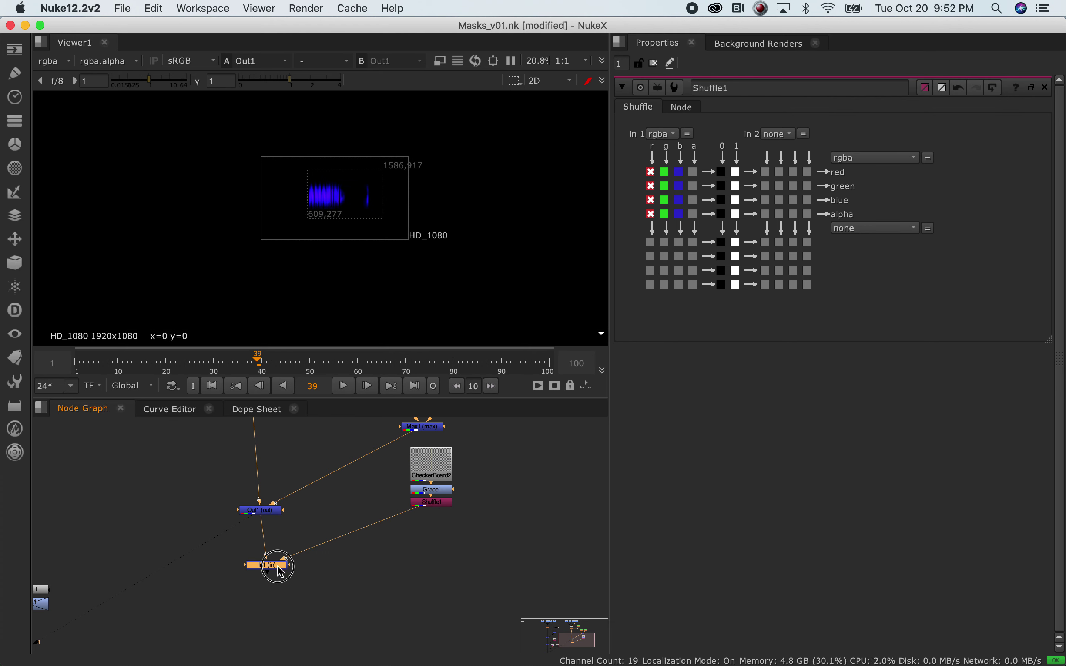
{"action": "key", "text": "1"}
{"action": "scroll", "coordinate": [333, 231], "scroll_direction": "up", "scroll_amount": 10}
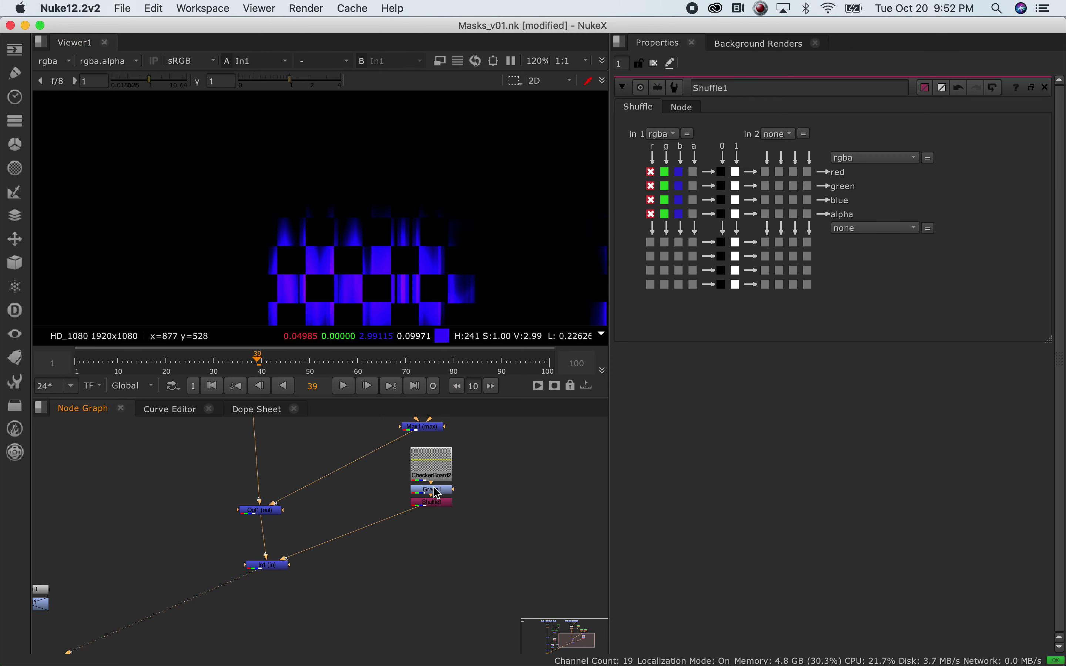
{"action": "left_click", "coordinate": [433, 503]}
{"action": "key", "text": "1"}
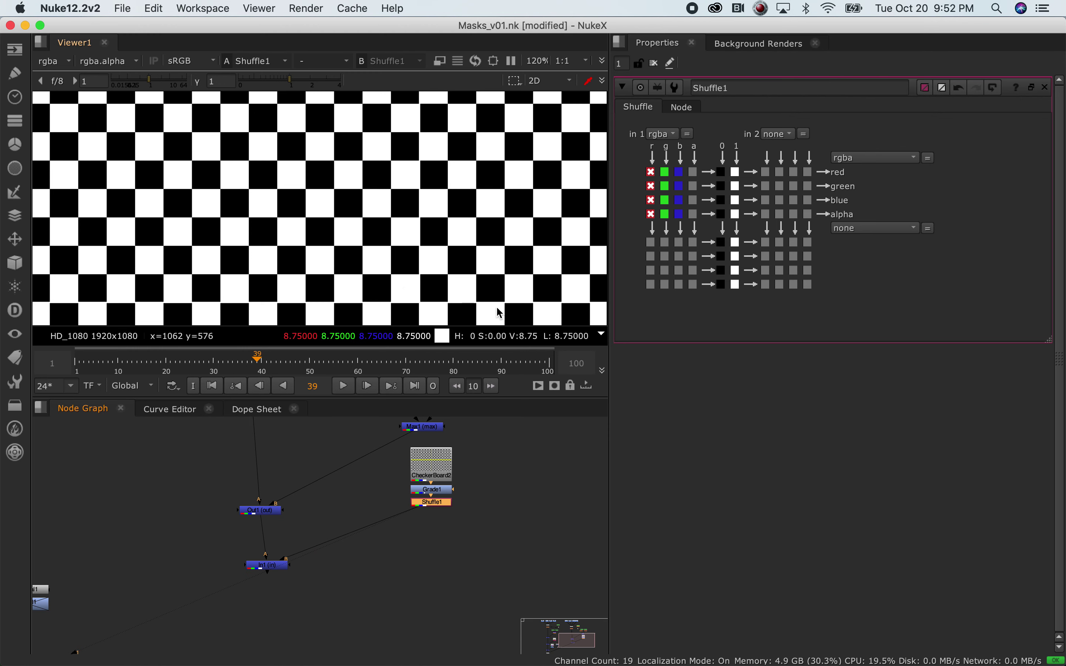
{"action": "left_click", "coordinate": [269, 565]}
{"action": "key", "text": "1"}
{"action": "left_click", "coordinate": [276, 571]}
{"action": "scroll", "coordinate": [392, 172], "scroll_direction": "down", "scroll_amount": 4}
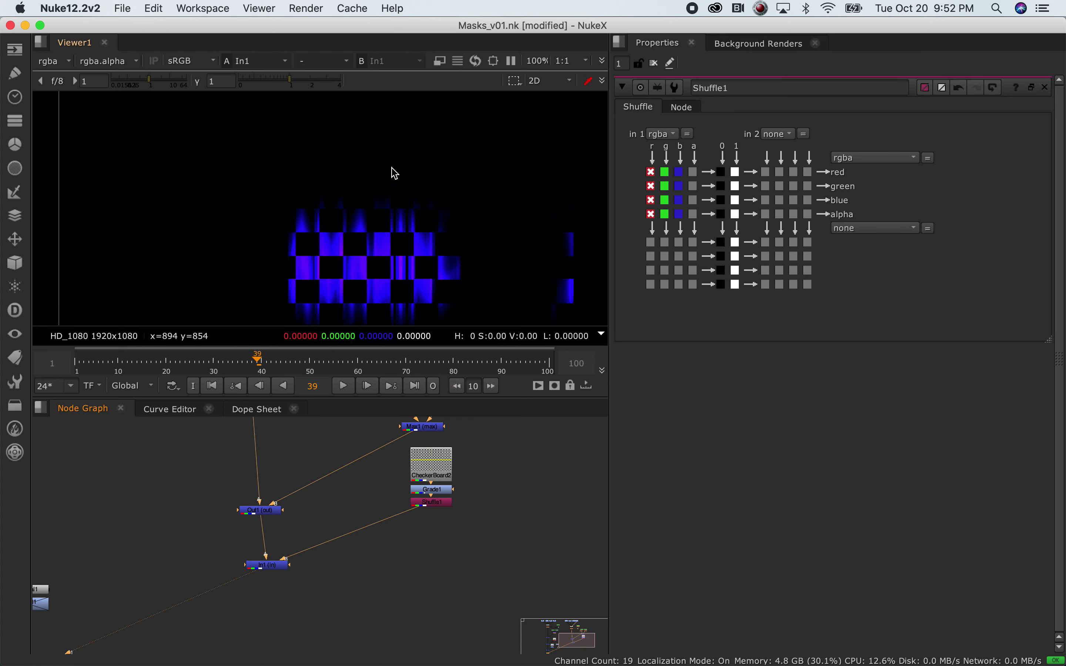
Scrub the timeline to frame 45 to examine the checkered In merge result over time.
{"action": "scroll", "coordinate": [407, 222], "scroll_direction": "down", "scroll_amount": 1}
{"action": "left_click_drag", "start_coordinate": [189, 360], "coordinate": [286, 360]}
{"action": "scroll", "coordinate": [238, 542], "scroll_direction": "left", "scroll_amount": 8}
{"action": "scroll", "coordinate": [238, 542], "scroll_direction": "down", "scroll_amount": 6}
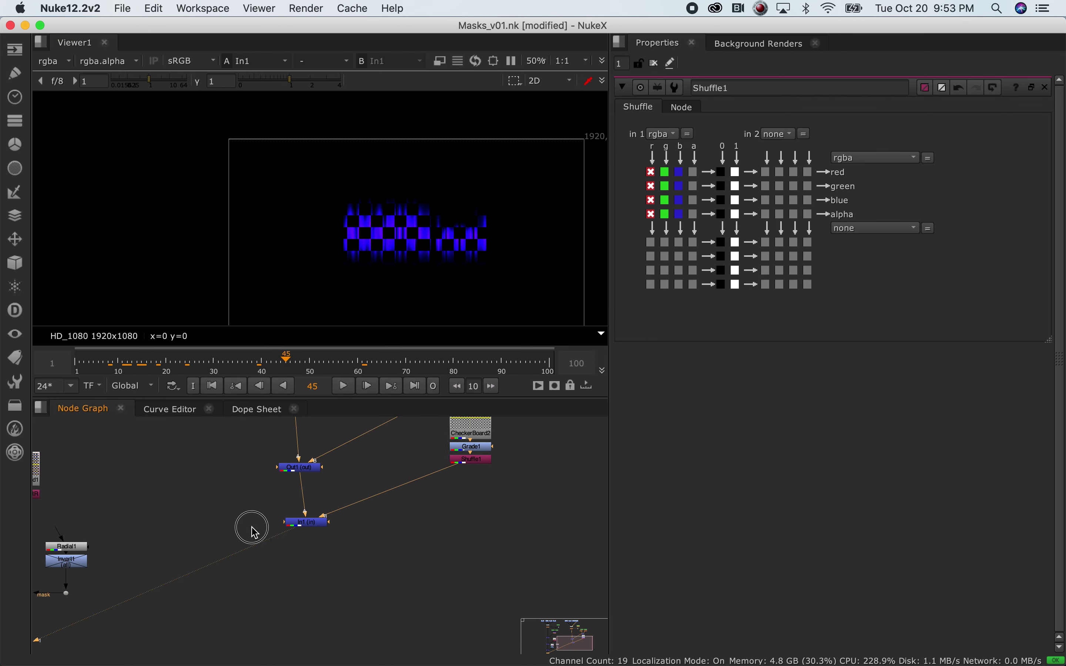
Align the In1 merge straight beneath Out1 in the node graph.
{"action": "middle_click_drag", "start_coordinate": [365, 470], "coordinate": [146, 589]}
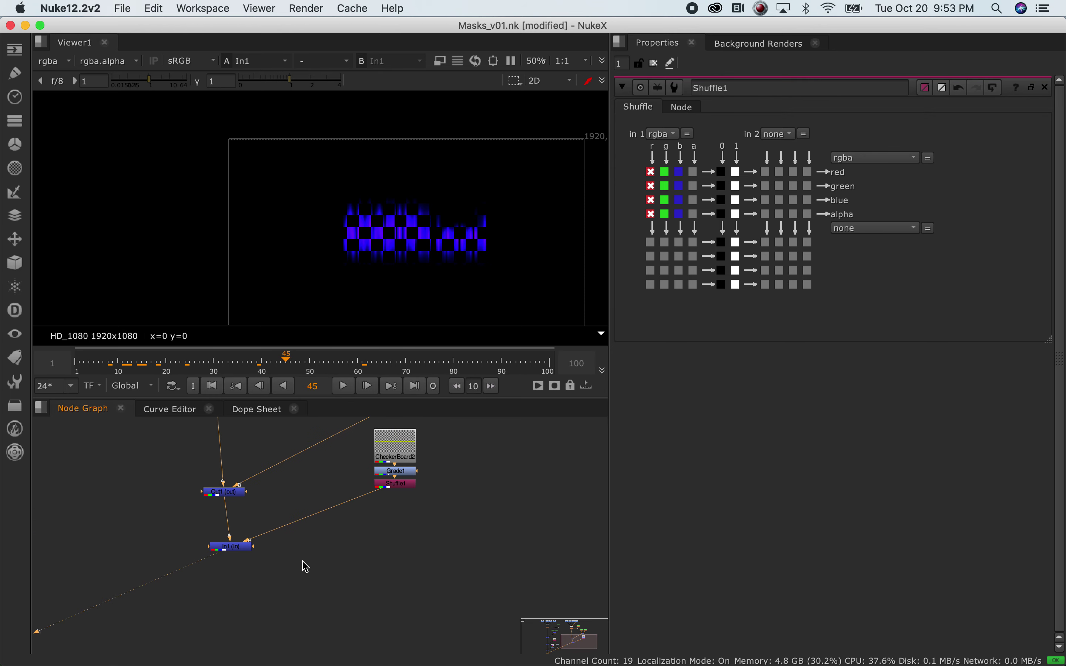
{"action": "left_click", "coordinate": [404, 486]}
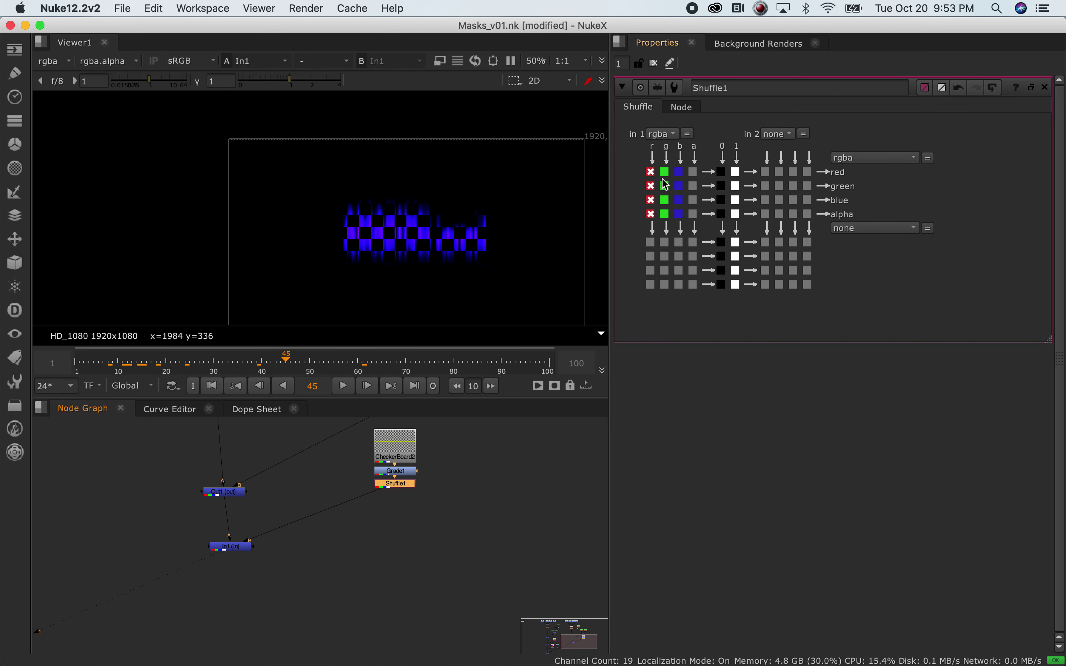
{"action": "left_click_drag", "start_coordinate": [232, 546], "coordinate": [226, 549]}
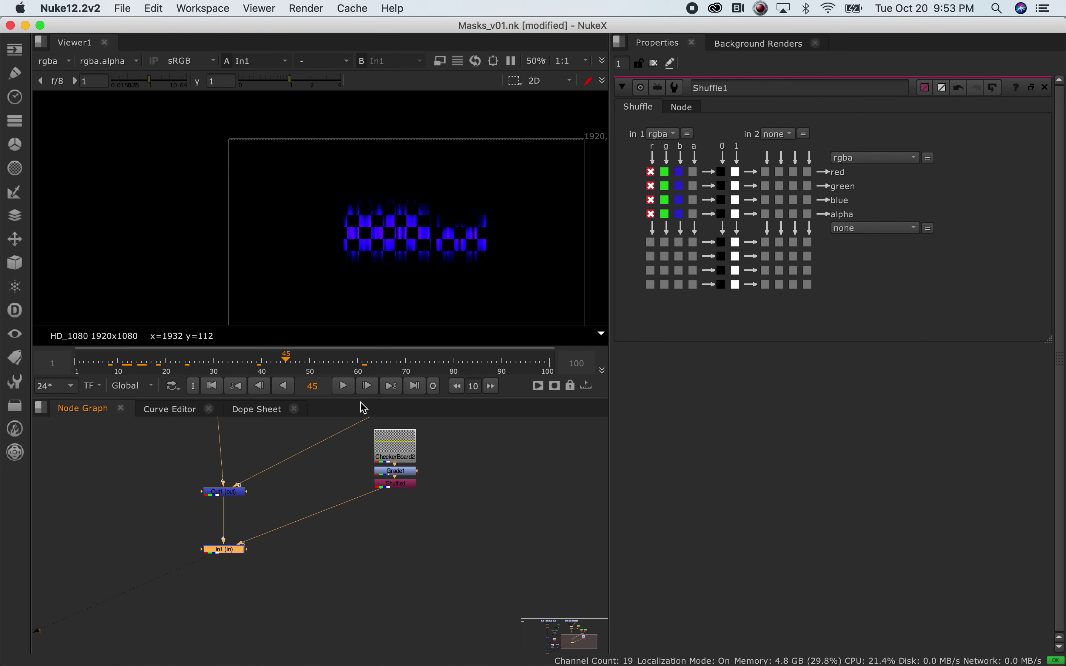
{"action": "left_click", "coordinate": [373, 578]}
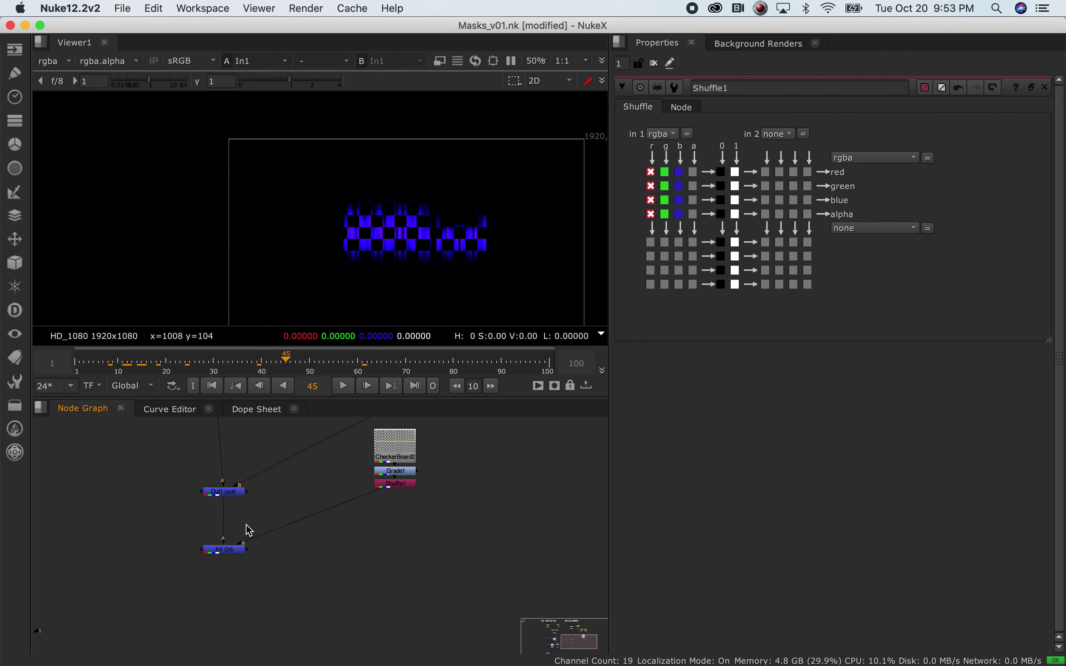
Delete the In1 merge and display the output of Out1.
{"action": "left_click", "coordinate": [234, 553]}
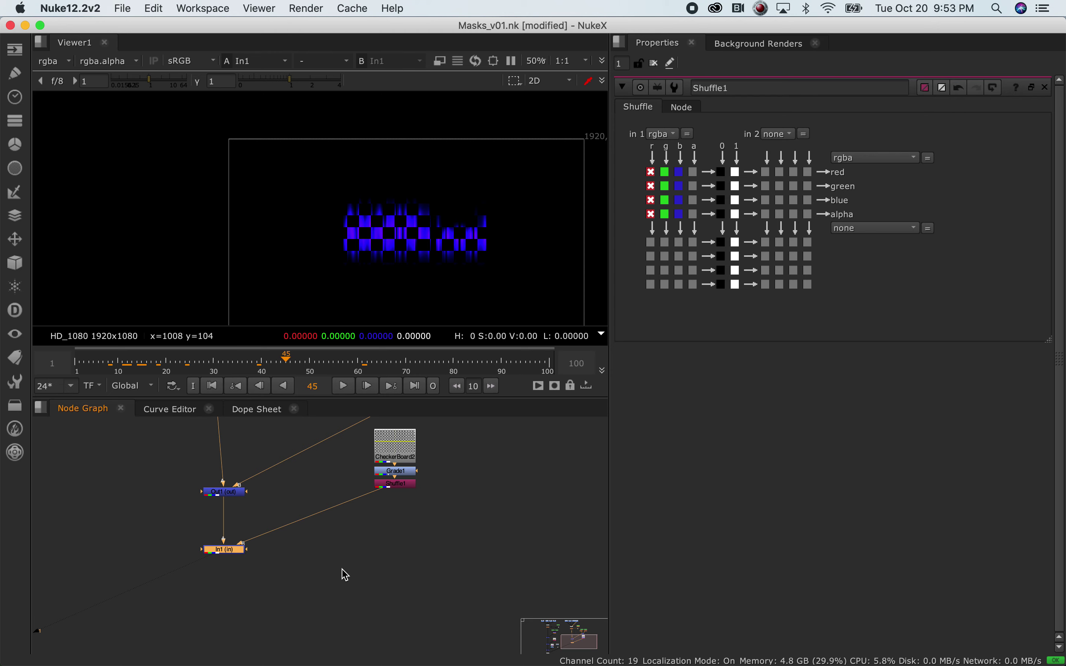
{"action": "scroll", "coordinate": [268, 604], "scroll_direction": "up", "scroll_amount": 3}
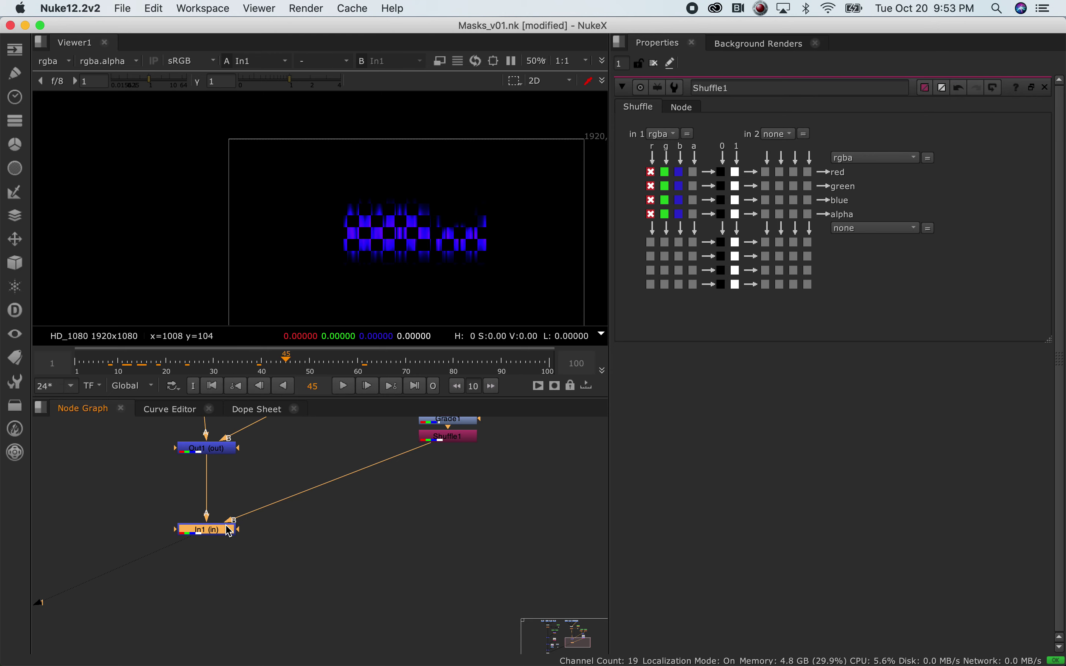
{"action": "key", "text": "BackSpace"}
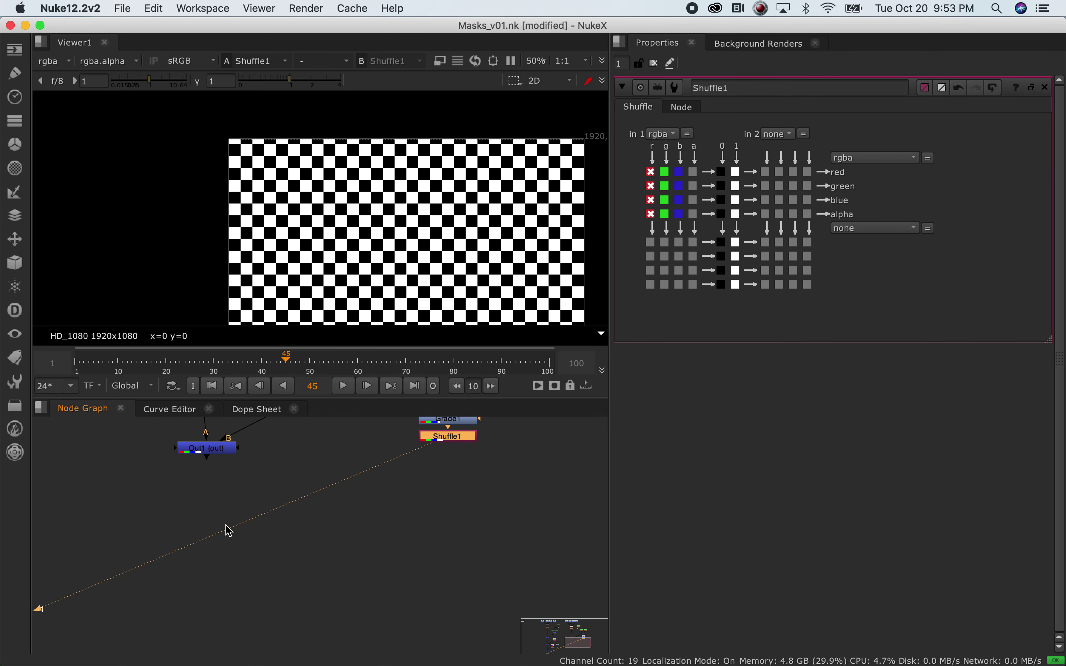
{"action": "left_click", "coordinate": [226, 458]}
{"action": "key", "text": "1"}
Move CheckerBoard2, Grade1 and Shuffle1 together away to the far right of the Max1 branch.
{"action": "scroll", "coordinate": [331, 524], "scroll_direction": "down", "scroll_amount": 6}
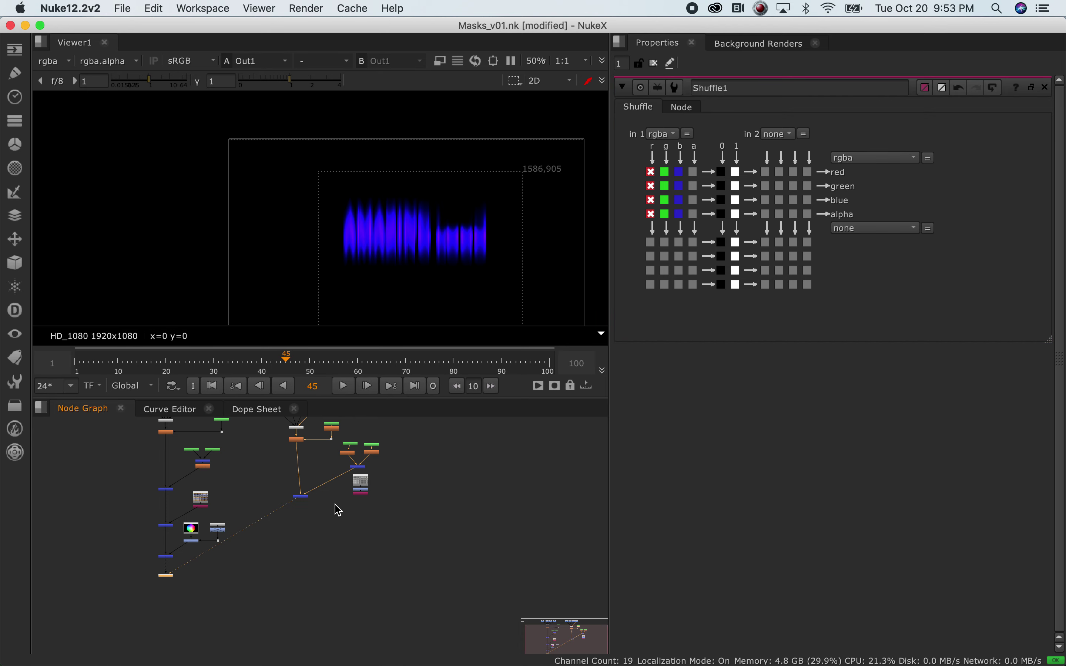
{"action": "scroll", "coordinate": [353, 524], "scroll_direction": "up", "scroll_amount": 5}
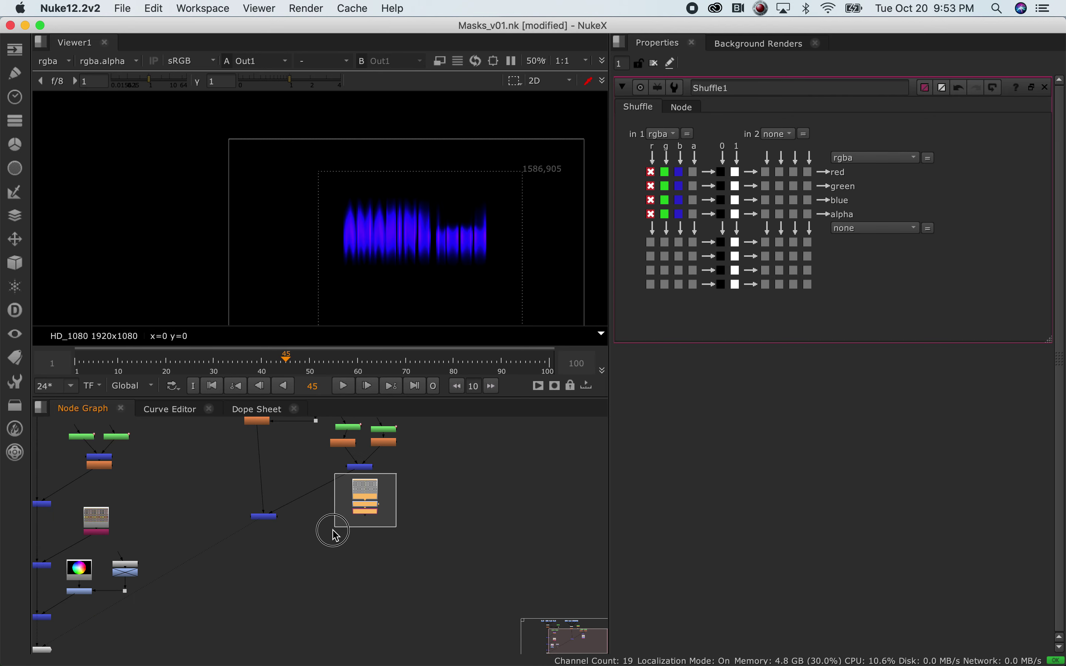
{"action": "scroll", "coordinate": [396, 529], "scroll_direction": "up", "scroll_amount": 5}
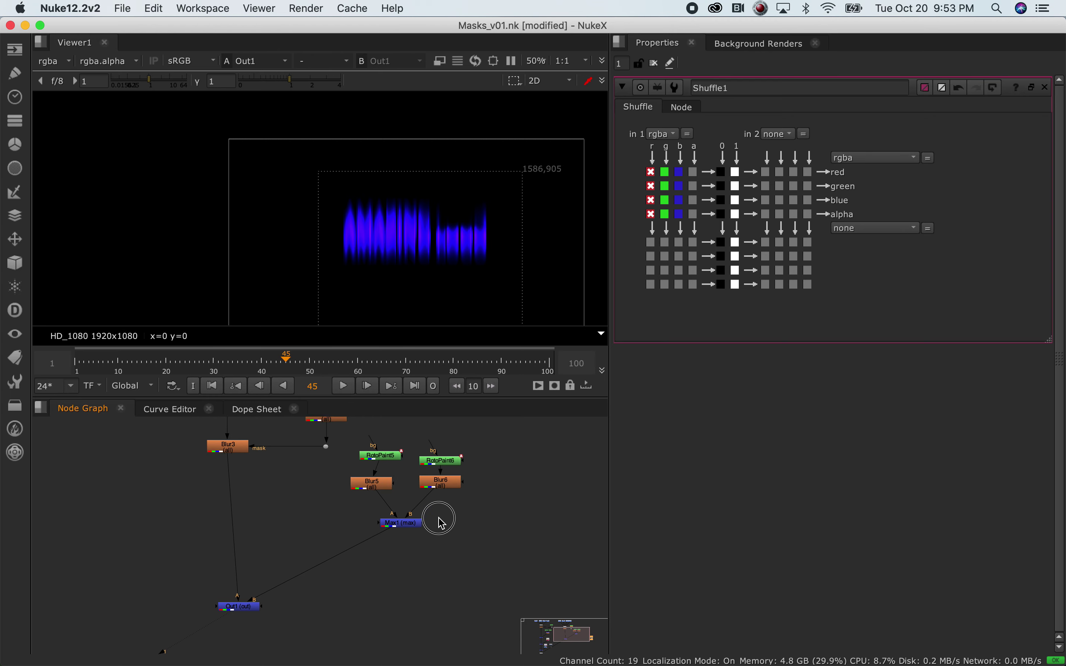
{"action": "scroll", "coordinate": [440, 523], "scroll_direction": "down", "scroll_amount": 2}
{"action": "scroll", "coordinate": [424, 510], "scroll_direction": "down", "scroll_amount": 3}
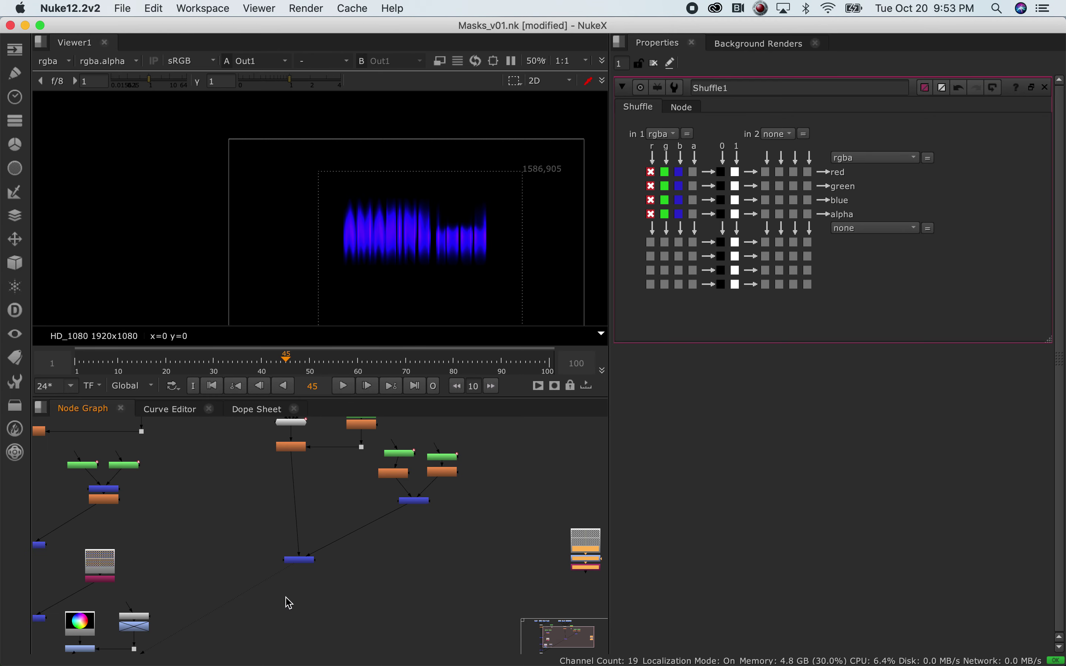
Duplicate the ColorWheel1 node and place the copy to the right of Out1.
{"action": "middle_click_drag", "start_coordinate": [289, 603], "coordinate": [300, 510]}
{"action": "scroll", "coordinate": [172, 539], "scroll_direction": "down", "scroll_amount": 2}
{"action": "scroll", "coordinate": [162, 542], "scroll_direction": "up", "scroll_amount": 4}
{"action": "left_click", "coordinate": [163, 534]}
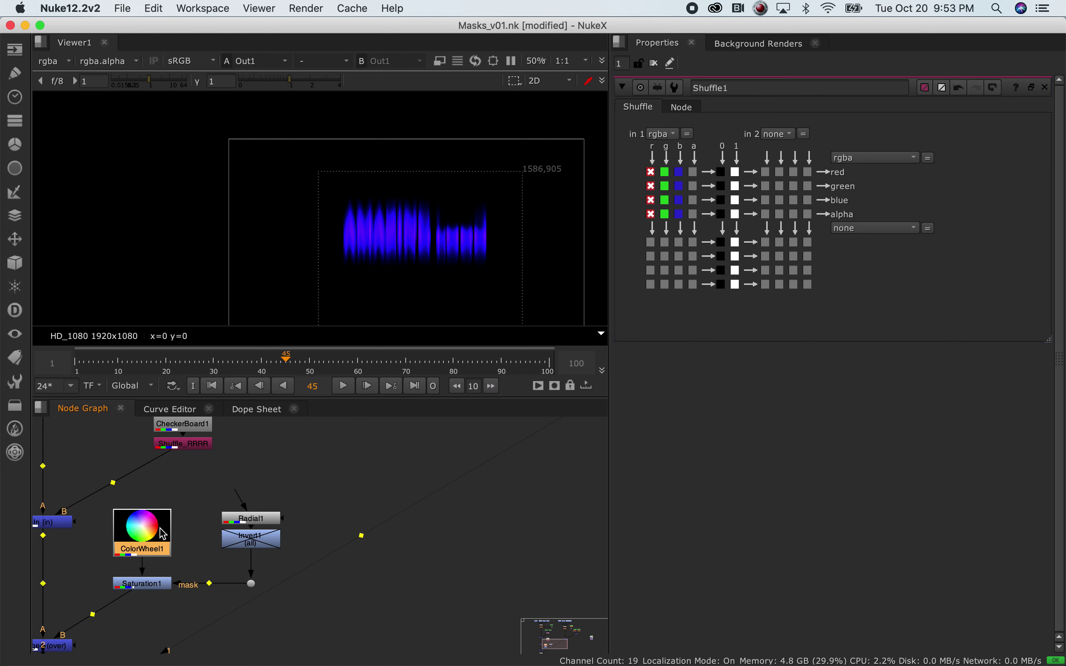
{"action": "middle_click_drag", "start_coordinate": [473, 588], "coordinate": [247, 634]}
{"action": "key", "text": "ctrl+v"}
{"action": "left_click_drag", "start_coordinate": [482, 495], "coordinate": [532, 460]}
{"action": "mouse_move", "coordinate": [347, 492]}
{"action": "left_mouse_down"}
{"action": "mouse_move", "coordinate": [347, 511]}
{"action": "mouse_move", "coordinate": [347, 502]}
{"action": "left_mouse_up"}
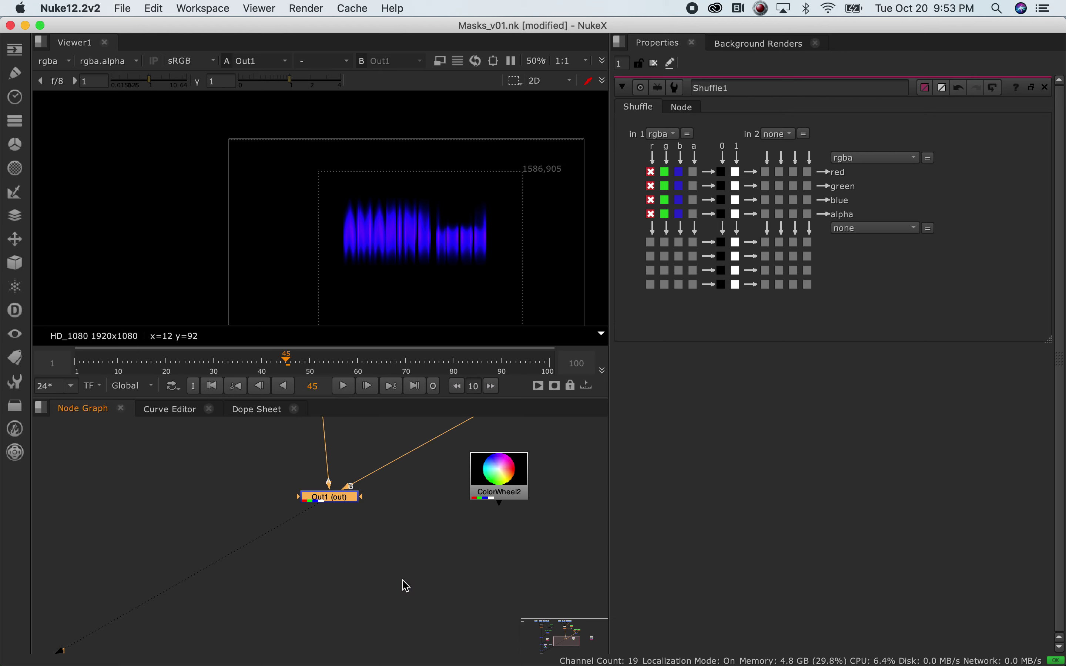
Add a Shuffle node below the copied ColorWheel and route its green channel into the red, green, blue and alpha outputs.
{"action": "left_click", "coordinate": [500, 497]}
{"action": "key", "text": "Tab"}
{"action": "key", "text": "Escape"}
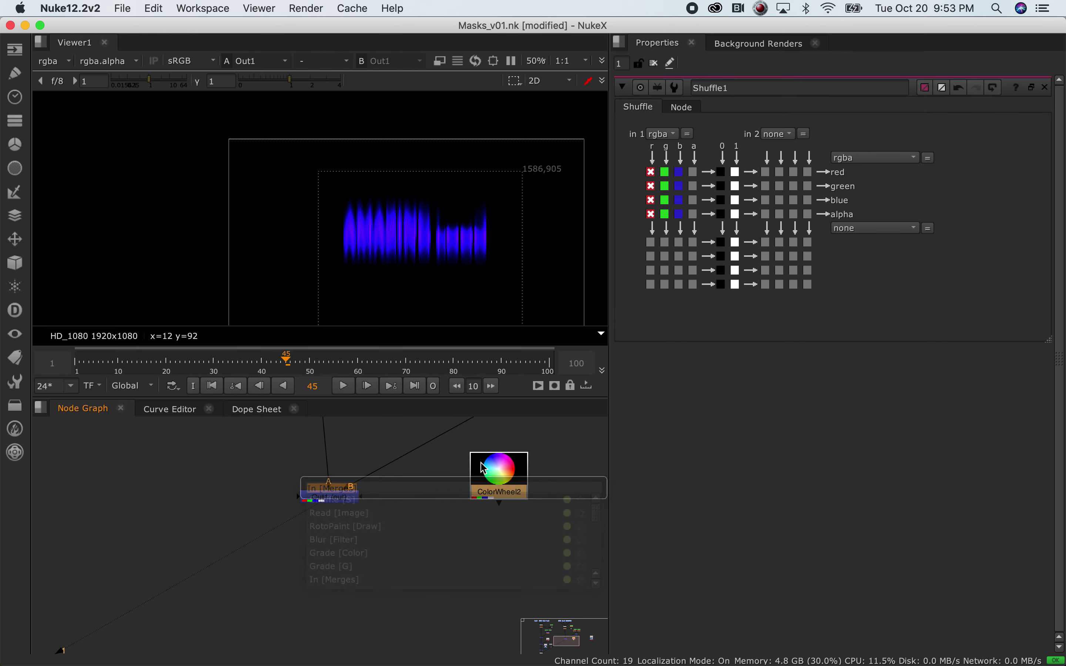
{"action": "key", "text": "1"}
{"action": "key", "text": "Tab"}
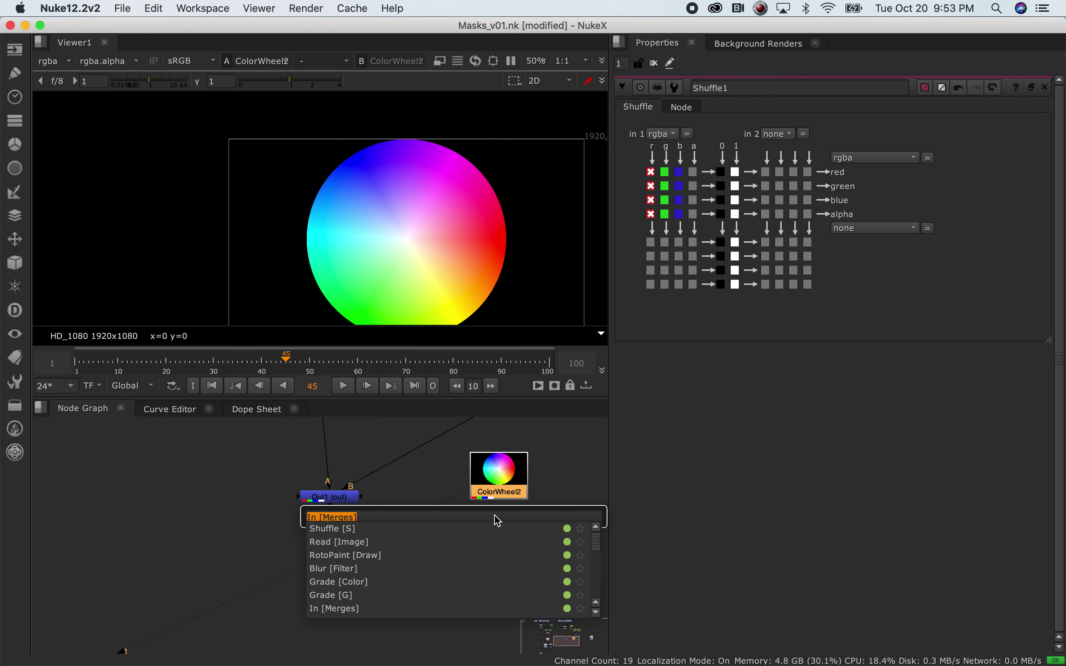
{"action": "type", "text": "shuffle"}
{"action": "key", "text": "Return"}
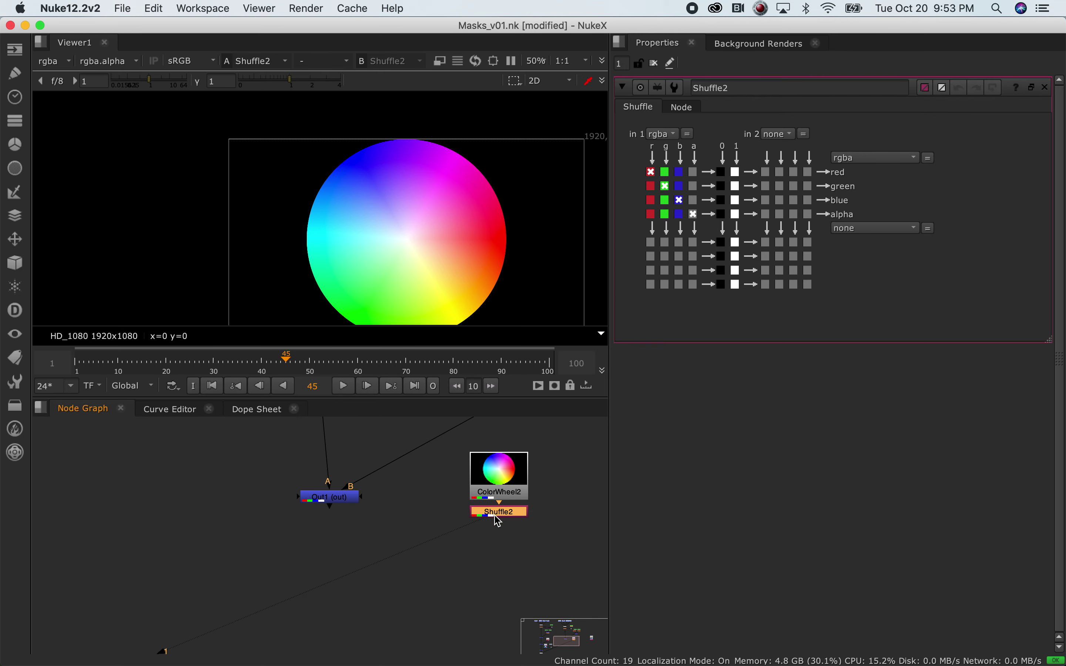
{"action": "left_click", "coordinate": [665, 172]}
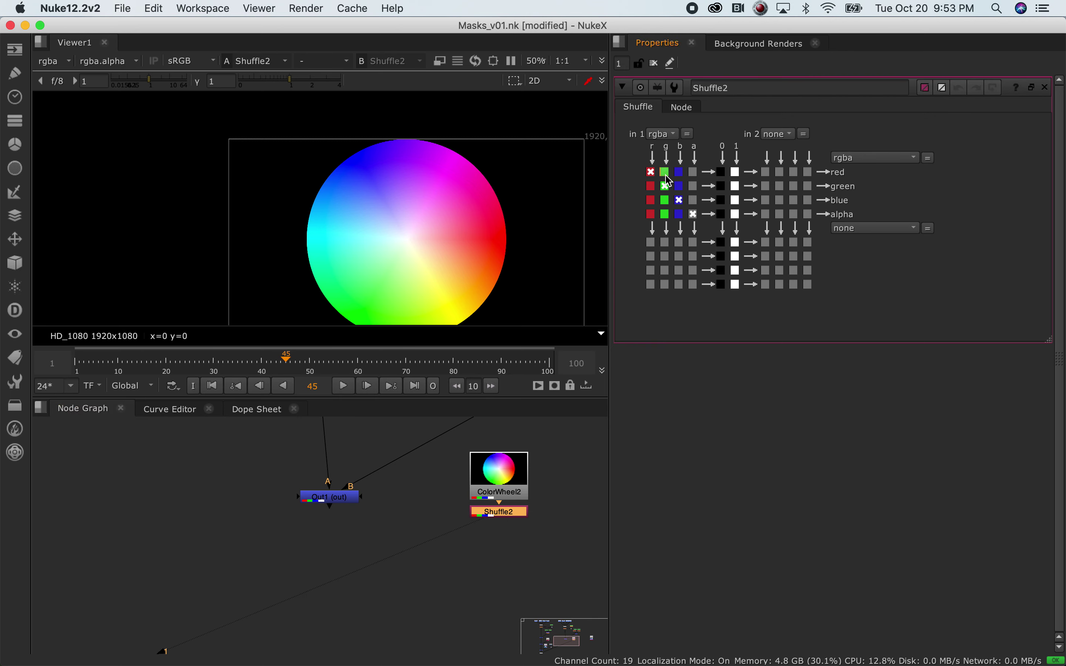
{"action": "left_click", "coordinate": [664, 200]}
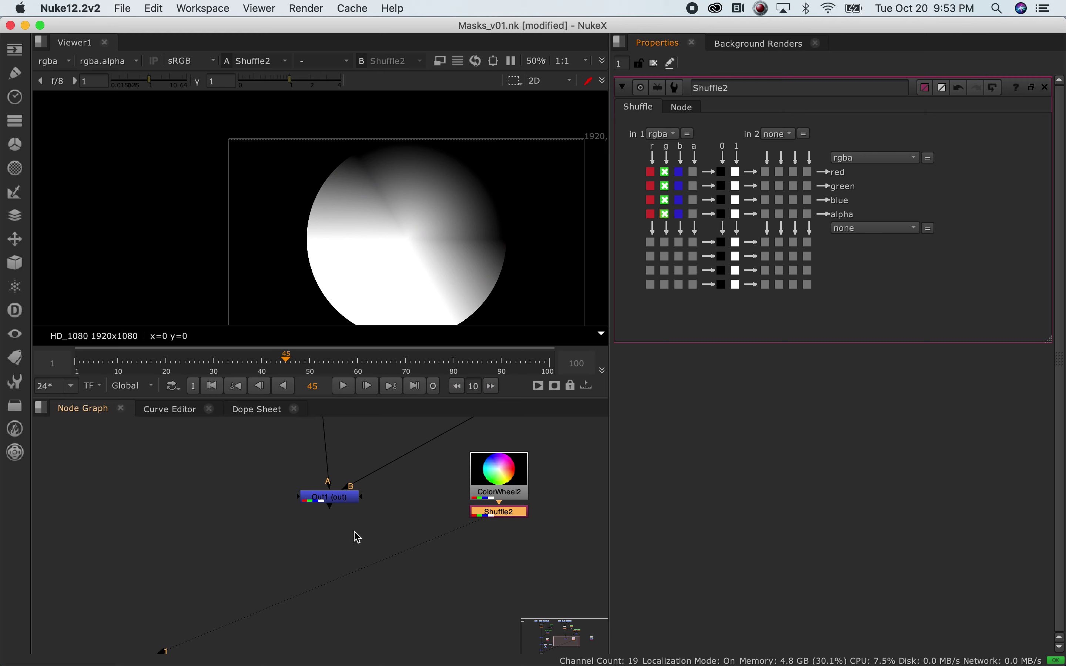
Try the color wheel's blue channel and its red channel as the source for Shuffle2's outputs.
{"action": "left_click", "coordinate": [679, 171]}
{"action": "left_click", "coordinate": [679, 186]}
{"action": "left_click", "coordinate": [679, 200]}
{"action": "left_click", "coordinate": [679, 214]}
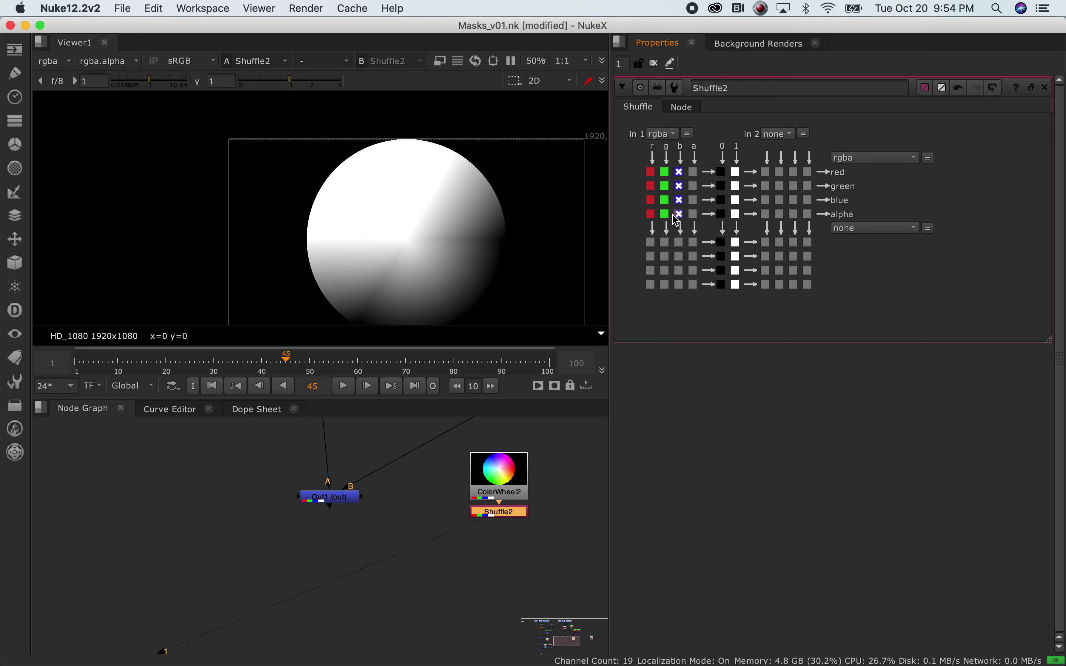
{"action": "left_click", "coordinate": [651, 172]}
{"action": "left_click", "coordinate": [651, 186]}
{"action": "left_click", "coordinate": [651, 199]}
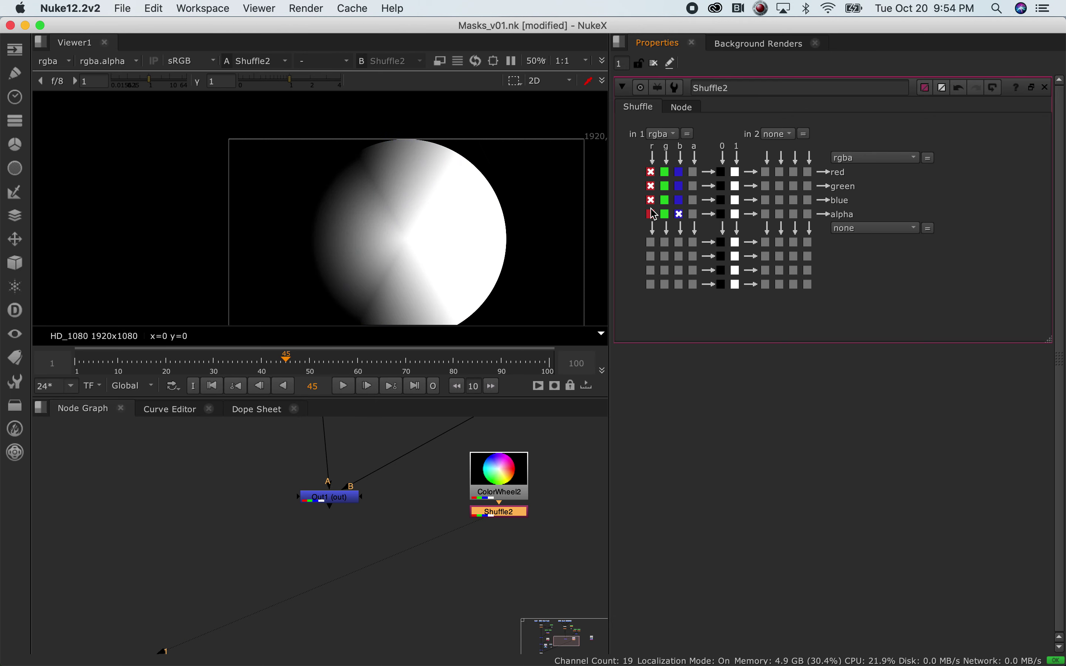
Set all four Shuffle2 outputs back to the green input channel.
{"action": "left_click", "coordinate": [665, 171]}
{"action": "left_click", "coordinate": [665, 186]}
{"action": "left_click", "coordinate": [665, 200]}
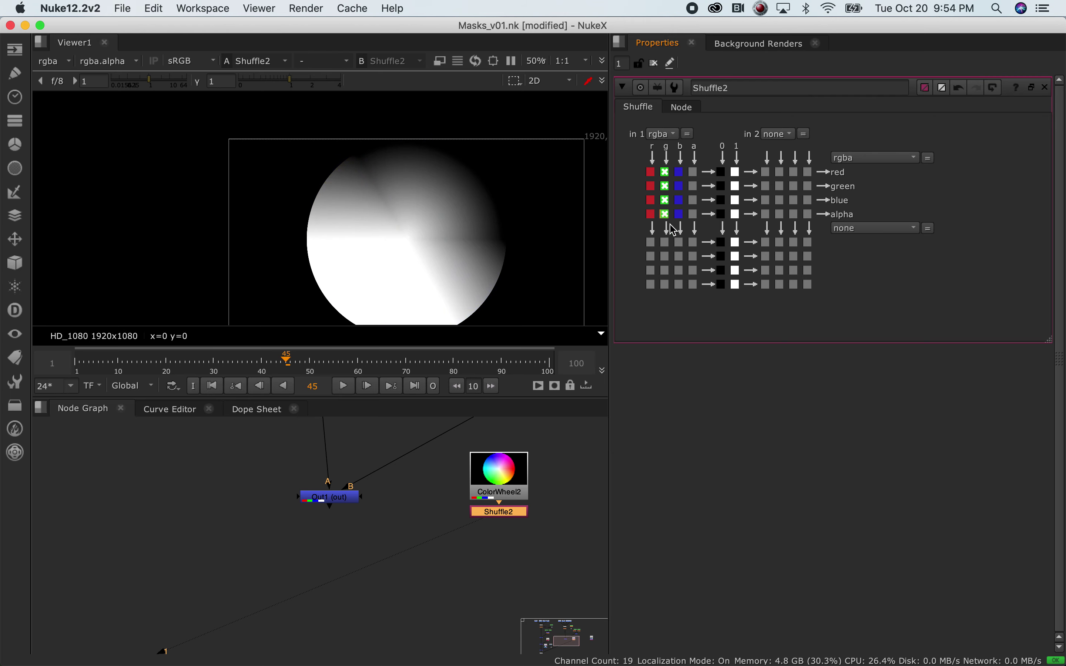
Move Out1 slightly down, add a Grade node beneath it with some spacing, and display the Grade's output.
{"action": "left_click_drag", "start_coordinate": [340, 500], "coordinate": [333, 526]}
{"action": "key", "text": "Tab"}
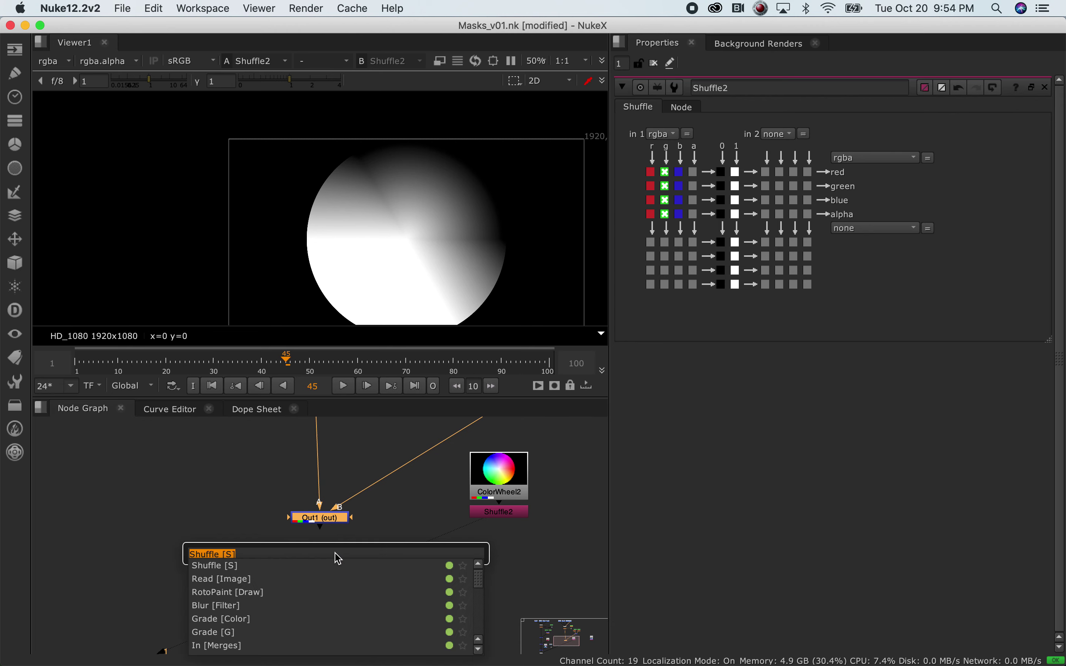
{"action": "type", "text": "grade"}
{"action": "key", "text": "Return"}
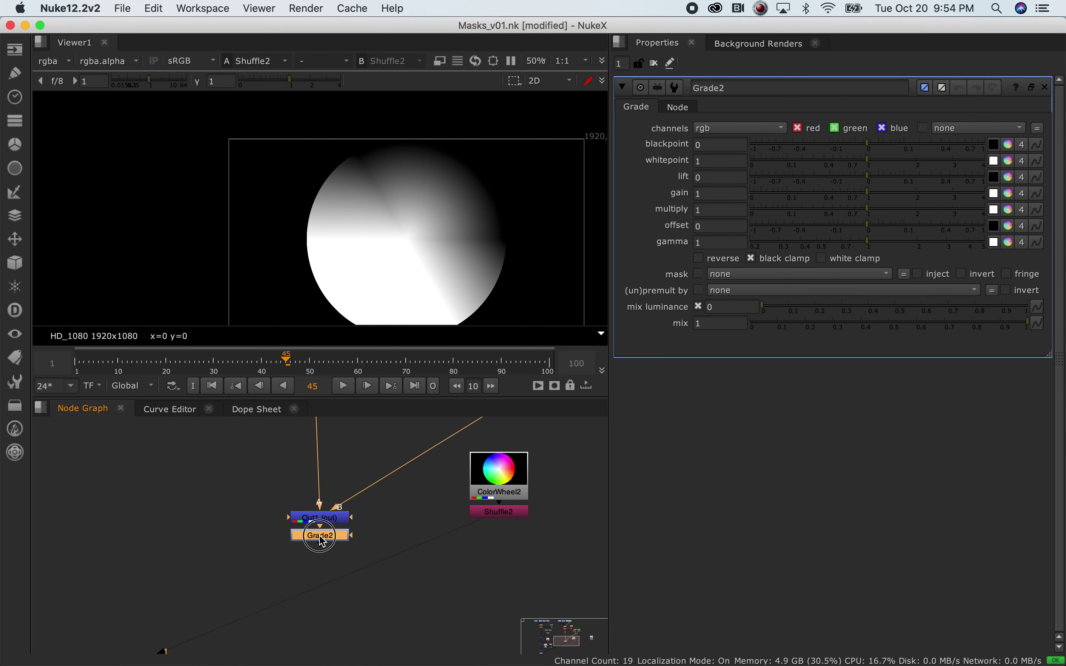
{"action": "left_click_drag", "start_coordinate": [309, 535], "coordinate": [308, 570]}
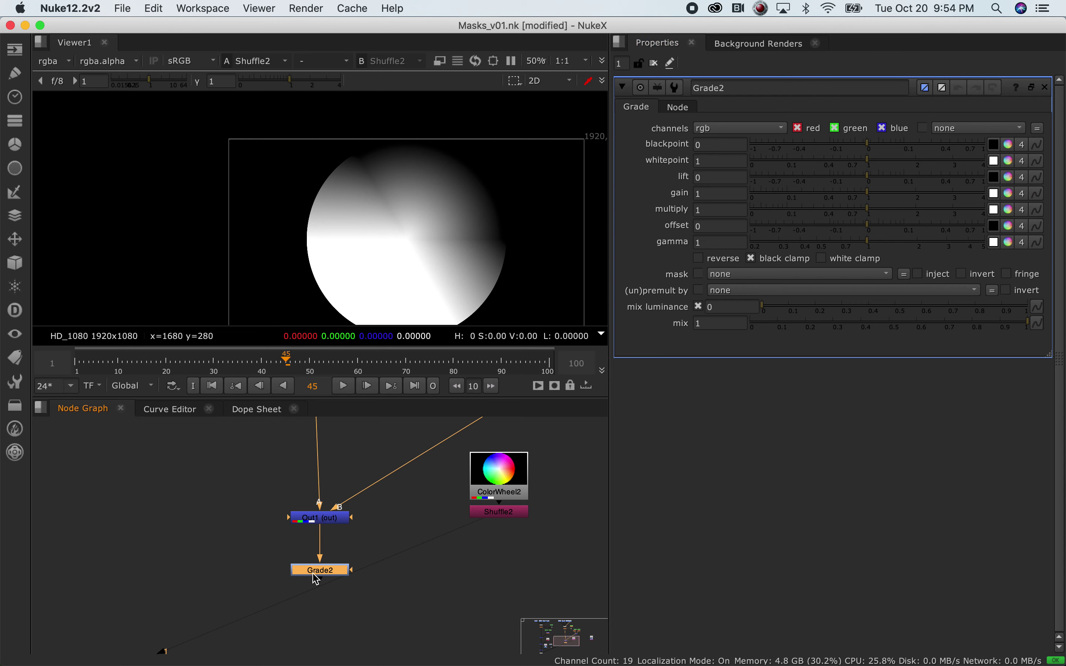
{"action": "key", "text": "1"}
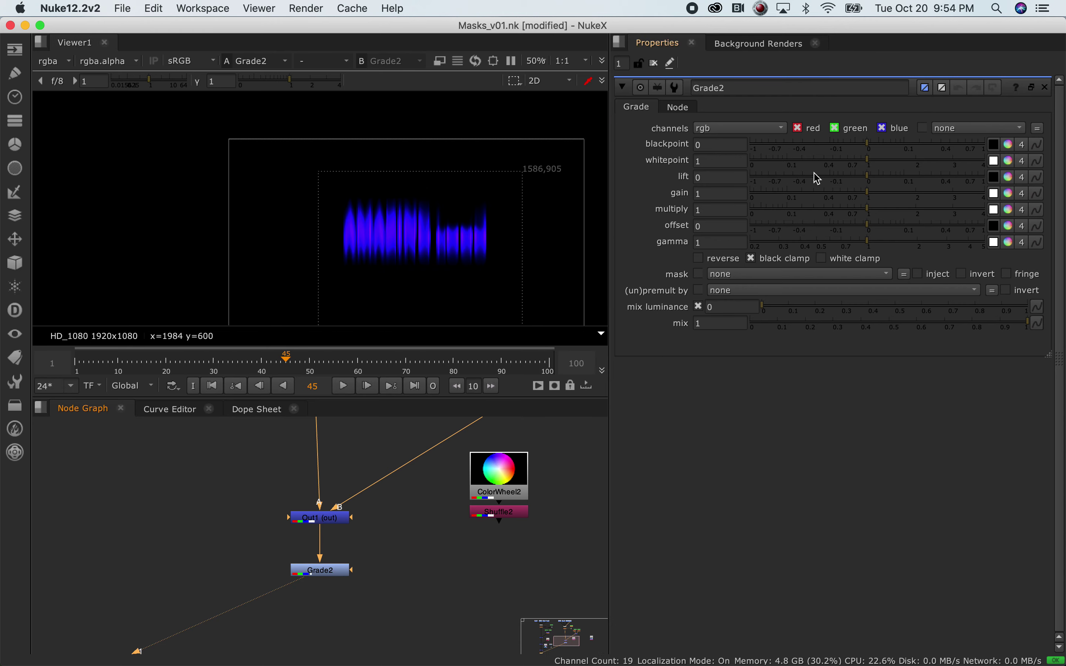
Set Grade2's gain to 10.
{"action": "left_click_drag", "start_coordinate": [868, 194], "coordinate": [985, 193]}
{"action": "left_click", "coordinate": [716, 197]}
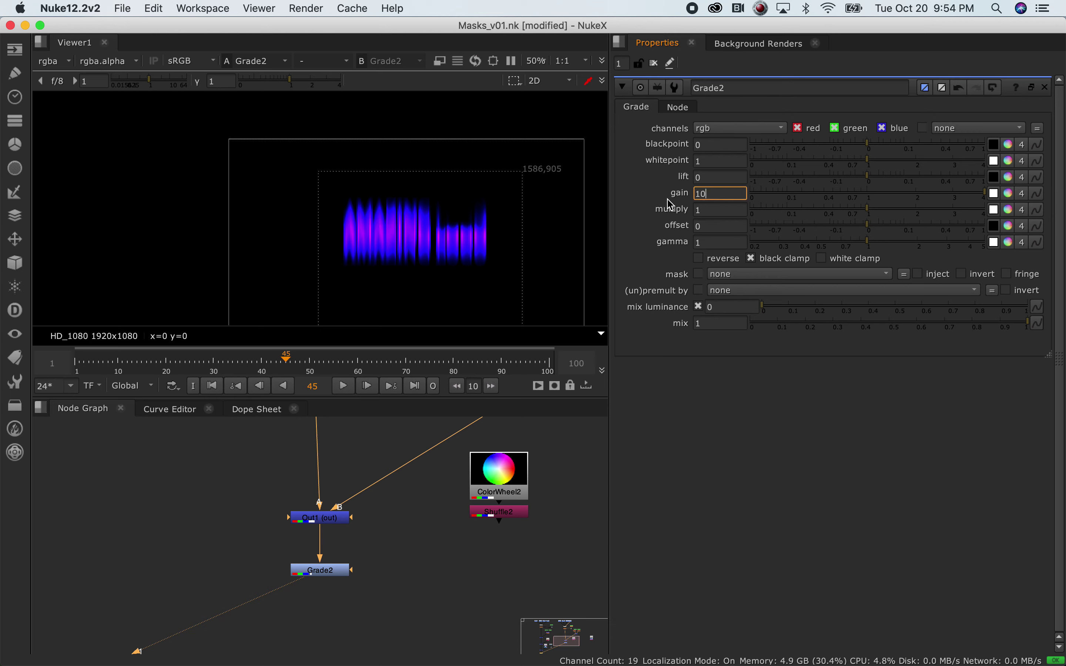
{"action": "type", "text": "10"}
{"action": "key", "text": "Return"}
Move ColorWheel2 and Shuffle2 closer to Grade2 and display Shuffle2's output.
{"action": "left_click_drag", "start_coordinate": [553, 446], "coordinate": [455, 534]}
{"action": "left_click_drag", "start_coordinate": [520, 516], "coordinate": [501, 539]}
{"action": "double_click", "coordinate": [501, 540]}
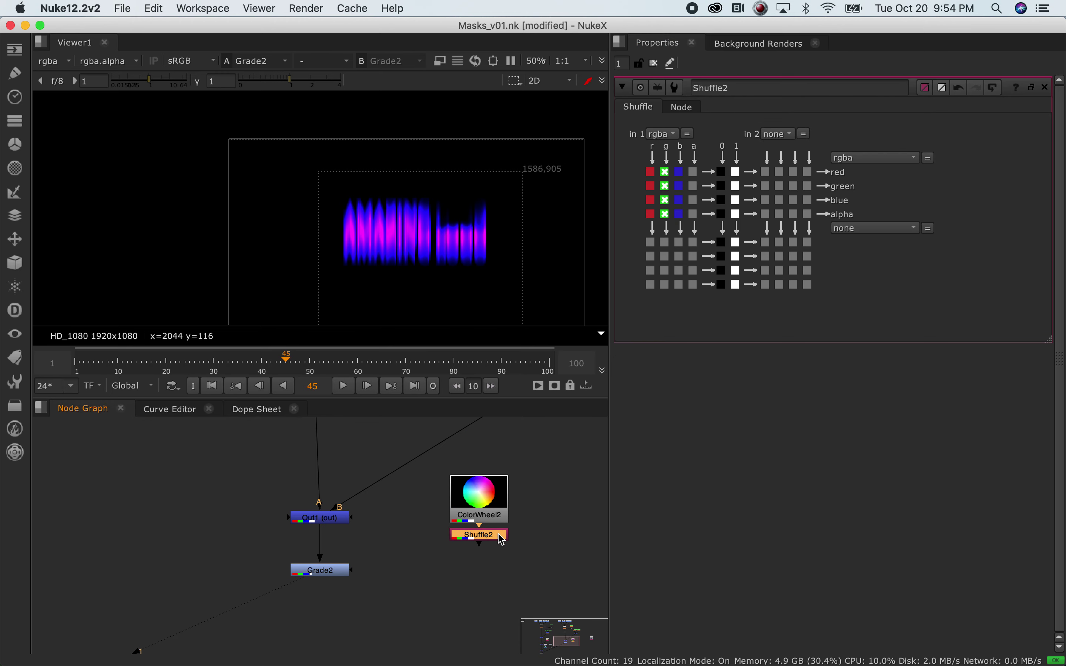
{"action": "key", "text": "1"}
{"action": "left_click", "coordinate": [520, 509]}
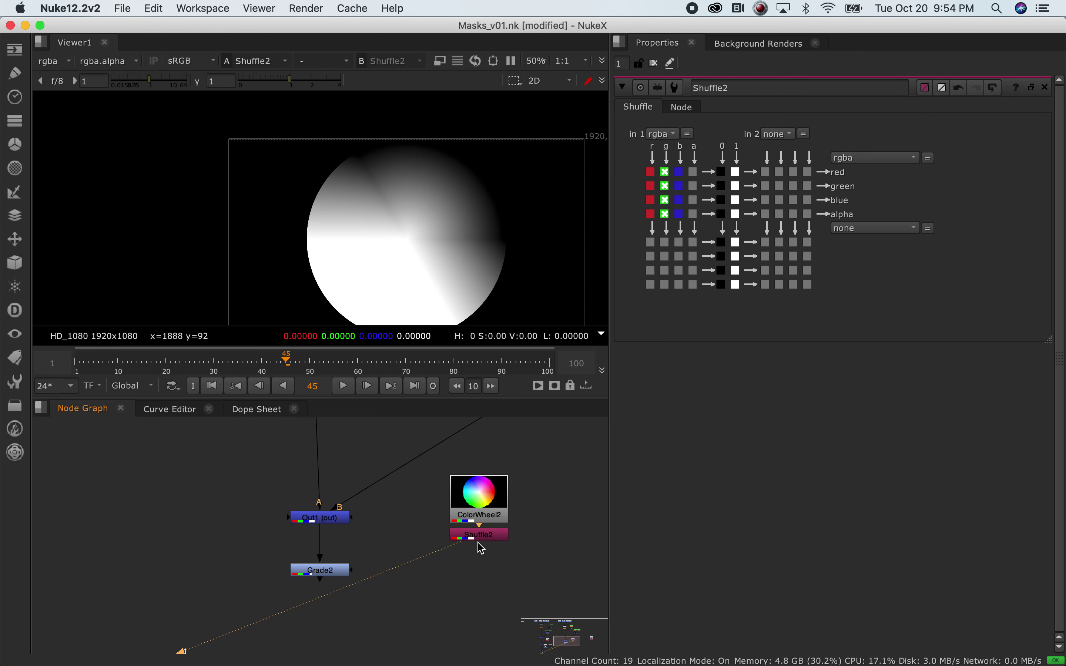
Connect Grade2's mask input to Shuffle2 through a dot level with Grade2, and display Grade2's output.
{"action": "left_click_drag", "start_coordinate": [355, 572], "coordinate": [477, 540]}
{"action": "left_click_drag", "start_coordinate": [412, 554], "coordinate": [486, 572], "text": "super"}
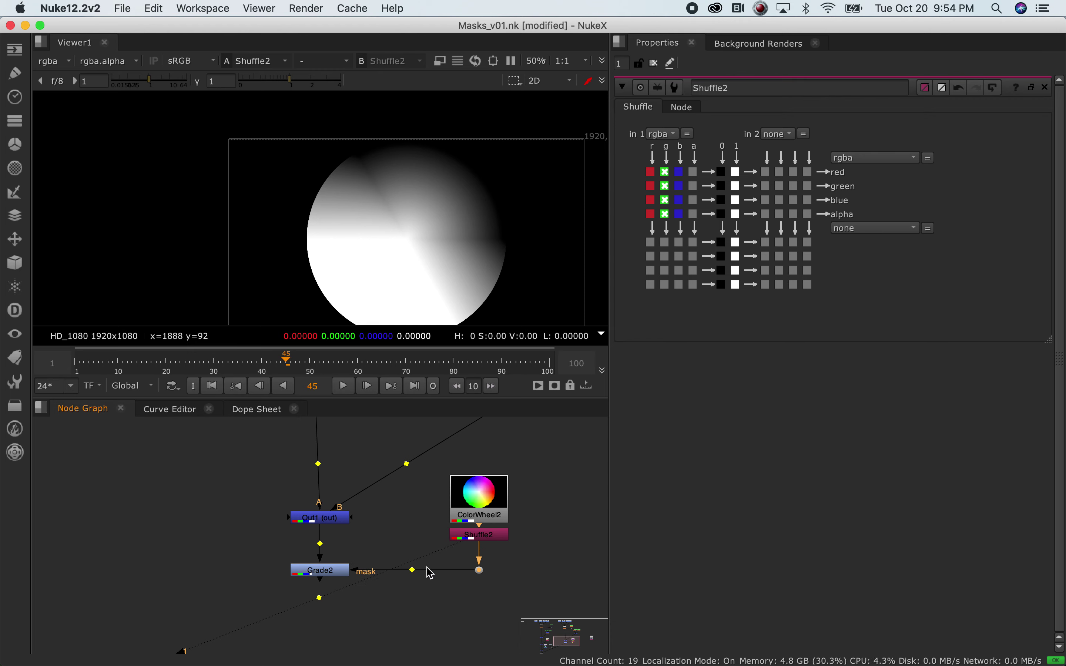
{"action": "left_click", "coordinate": [330, 573]}
{"action": "key", "text": "1"}
{"action": "left_click", "coordinate": [343, 573]}
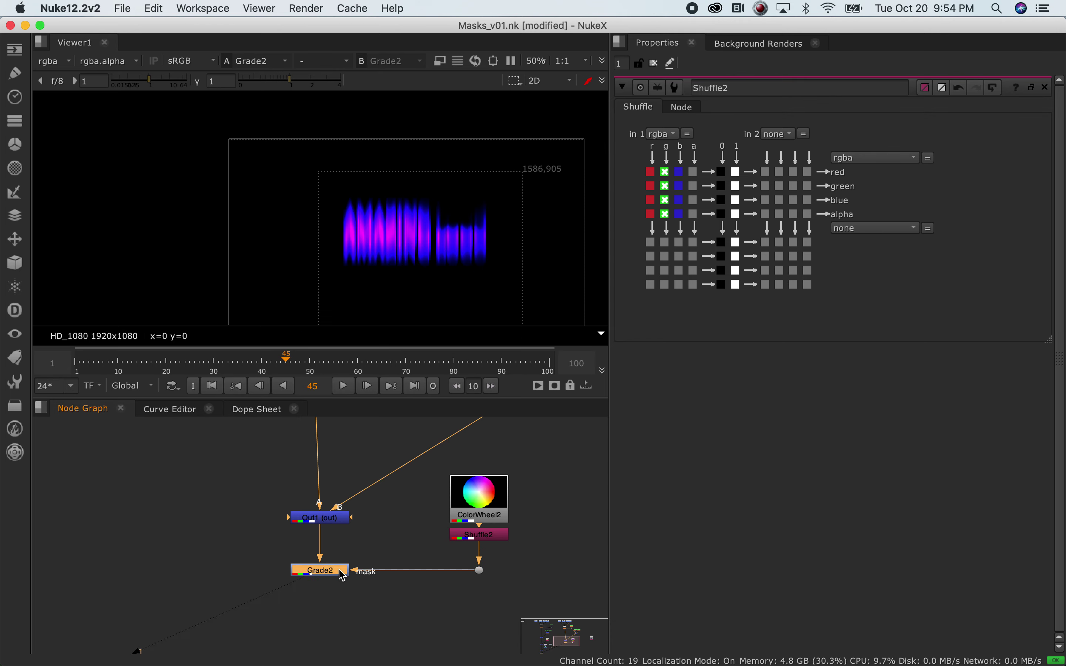
Move ColorWheel2 and Shuffle2 up and insert a Transform node below Shuffle2, with that branch displayed.
{"action": "left_click", "coordinate": [504, 537]}
{"action": "key", "text": "1"}
{"action": "left_click_drag", "start_coordinate": [550, 445], "coordinate": [393, 568]}
{"action": "left_click_drag", "start_coordinate": [472, 539], "coordinate": [486, 491]}
{"action": "left_click", "coordinate": [490, 487]}
{"action": "key", "text": "Tab"}
{"action": "type", "text": "trans"}
{"action": "left_click", "coordinate": [515, 511]}
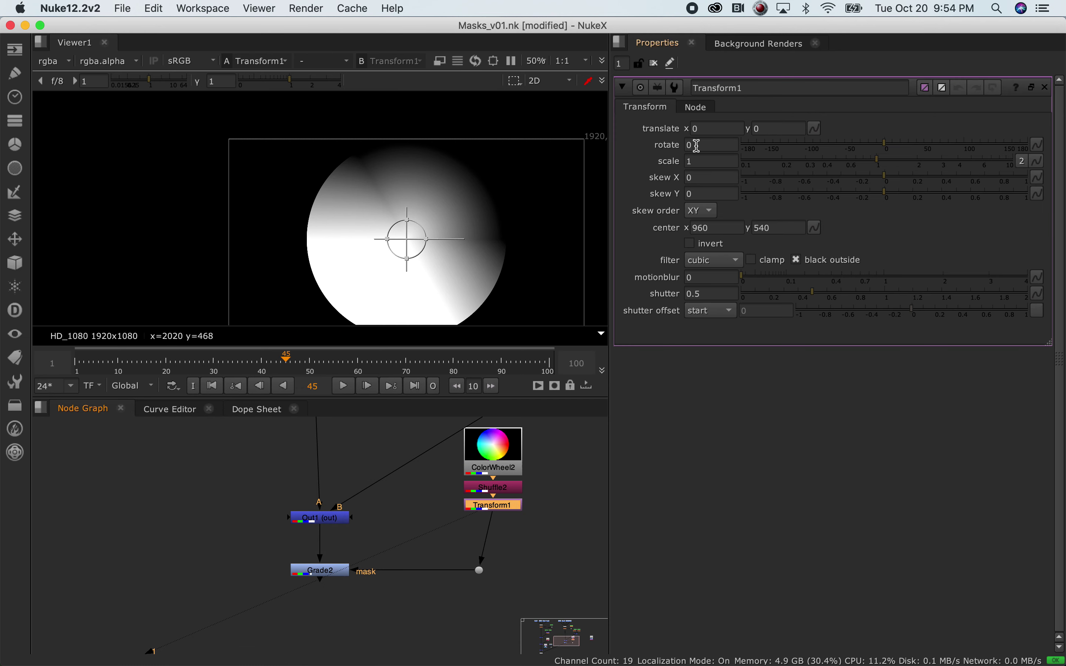
Set Transform1's scale to 0.46 and shift it to about x 228, y -60 over the logo while displaying Grade2.
{"action": "left_click_drag", "start_coordinate": [908, 166], "coordinate": [832, 165]}
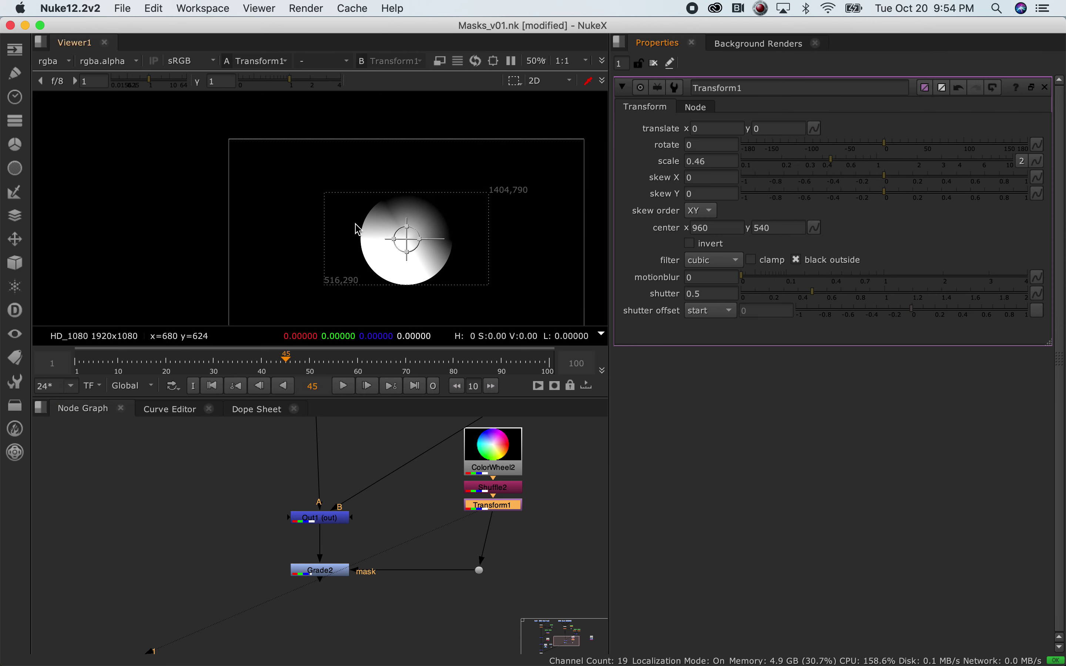
{"action": "left_click_drag", "start_coordinate": [412, 229], "coordinate": [457, 251]}
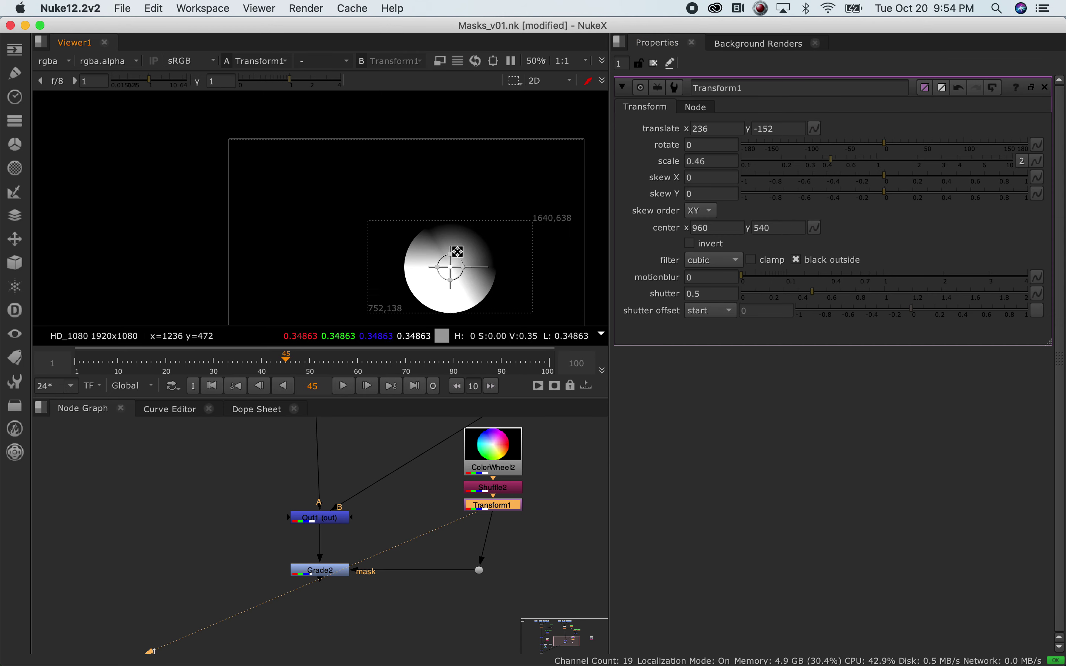
{"action": "left_click", "coordinate": [326, 571]}
{"action": "key", "text": "1"}
{"action": "mouse_move", "coordinate": [445, 264]}
{"action": "left_mouse_down"}
{"action": "mouse_move", "coordinate": [454, 247]}
{"action": "mouse_move", "coordinate": [440, 304]}
{"action": "mouse_move", "coordinate": [444, 257]}
{"action": "left_mouse_up"}
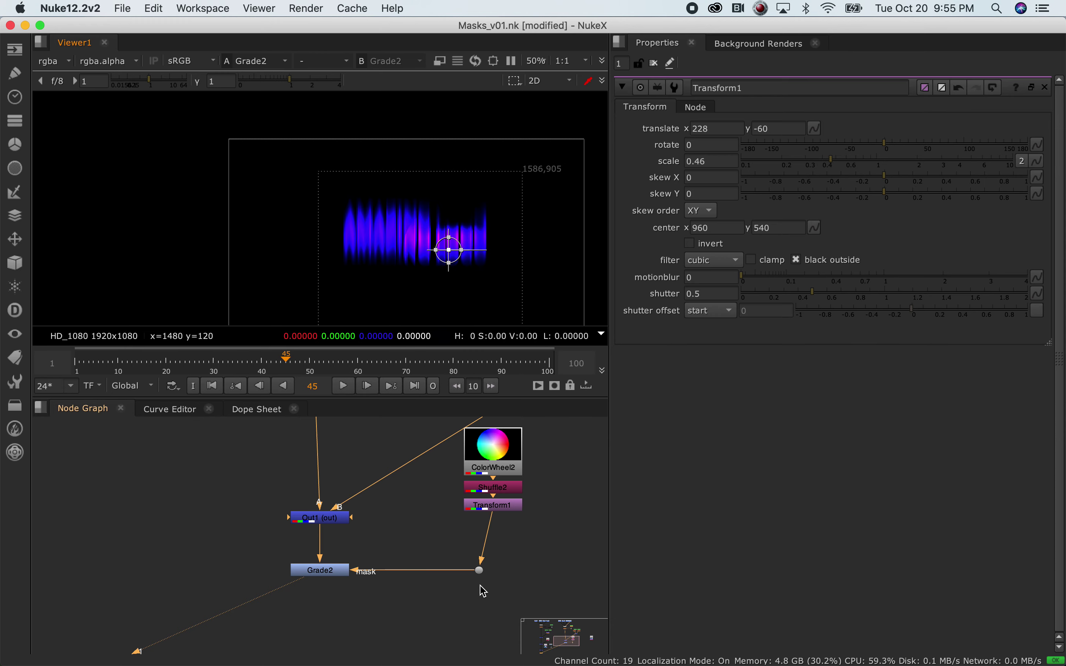
Open Grade2's properties and compare the outputs of Shuffle2, Transform1 and Grade2 to examine how the mask limits the grade.
{"action": "left_click_drag", "start_coordinate": [326, 557], "coordinate": [360, 620]}
{"action": "double_click", "coordinate": [329, 574]}
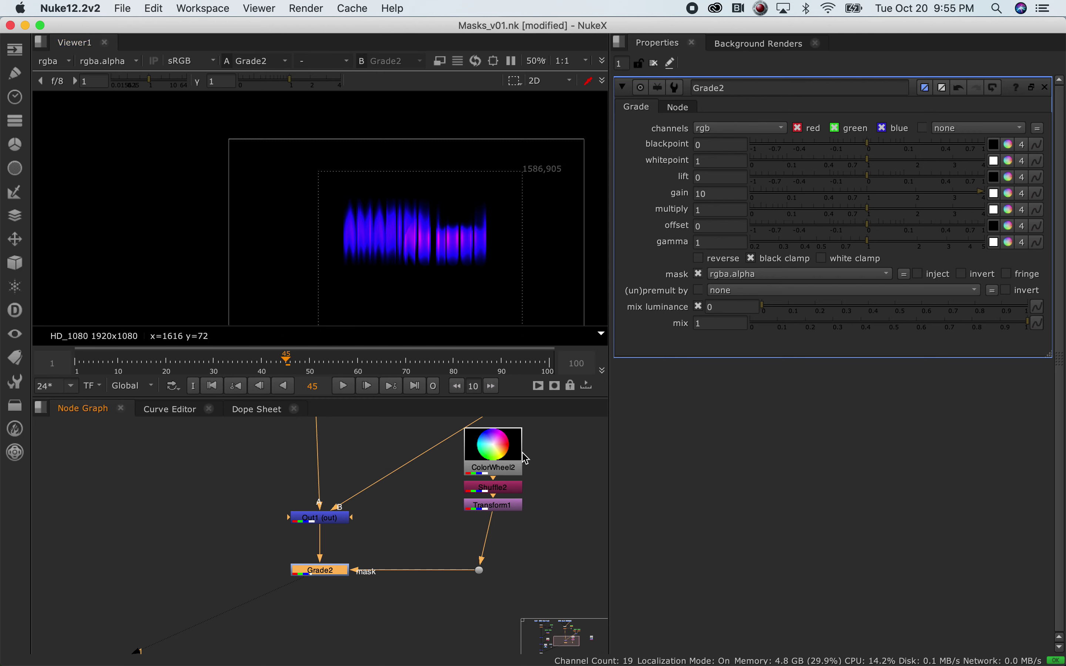
{"action": "left_click_drag", "start_coordinate": [525, 457], "coordinate": [522, 454]}
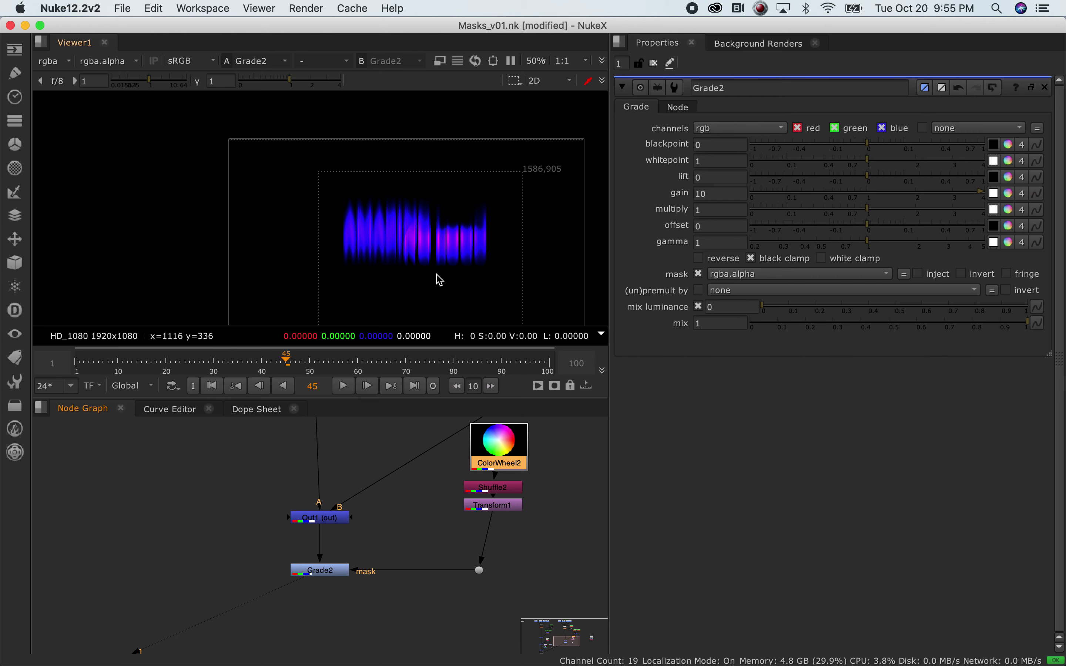
{"action": "left_click", "coordinate": [505, 489]}
{"action": "key", "text": "1"}
{"action": "left_click", "coordinate": [502, 509]}
{"action": "key", "text": "1"}
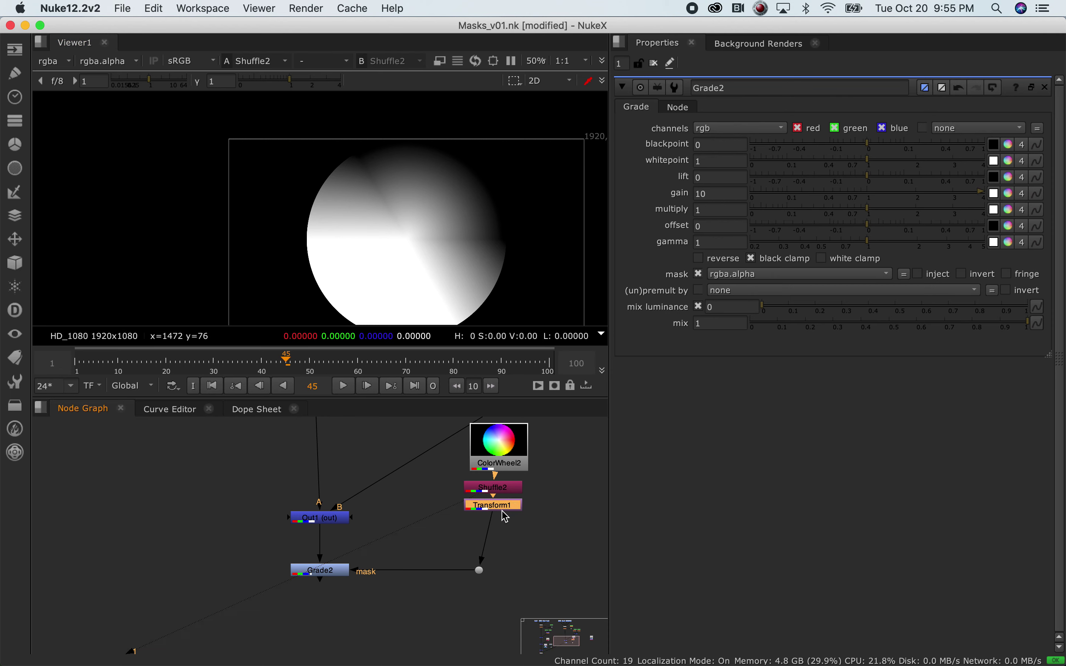
{"action": "left_click", "coordinate": [342, 572]}
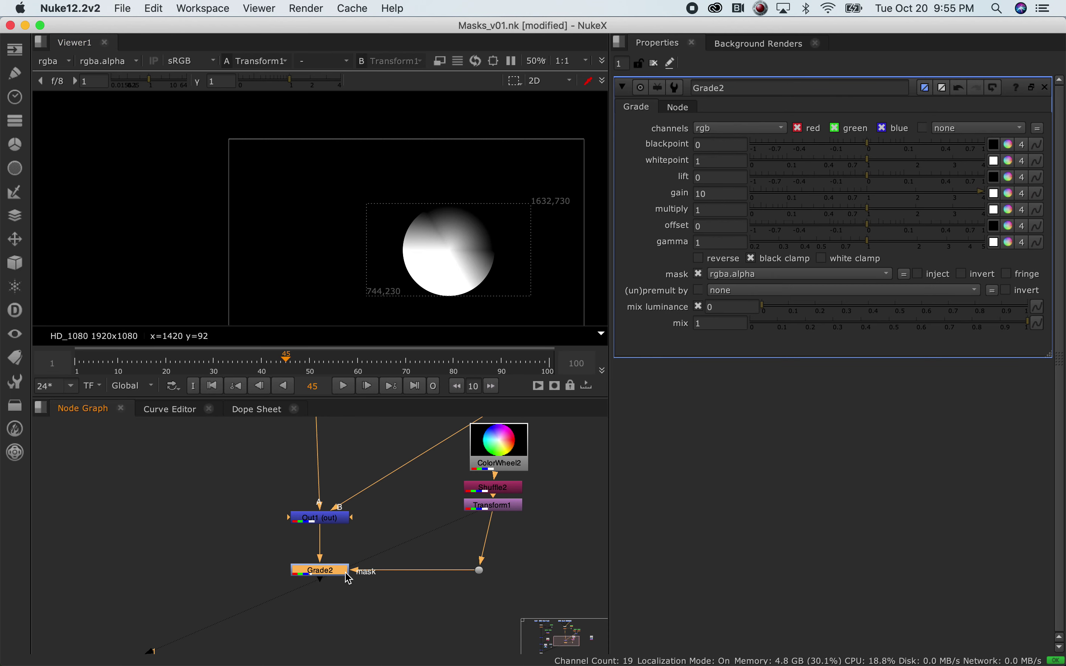
{"action": "key", "text": "1"}
{"action": "left_click", "coordinate": [334, 572]}
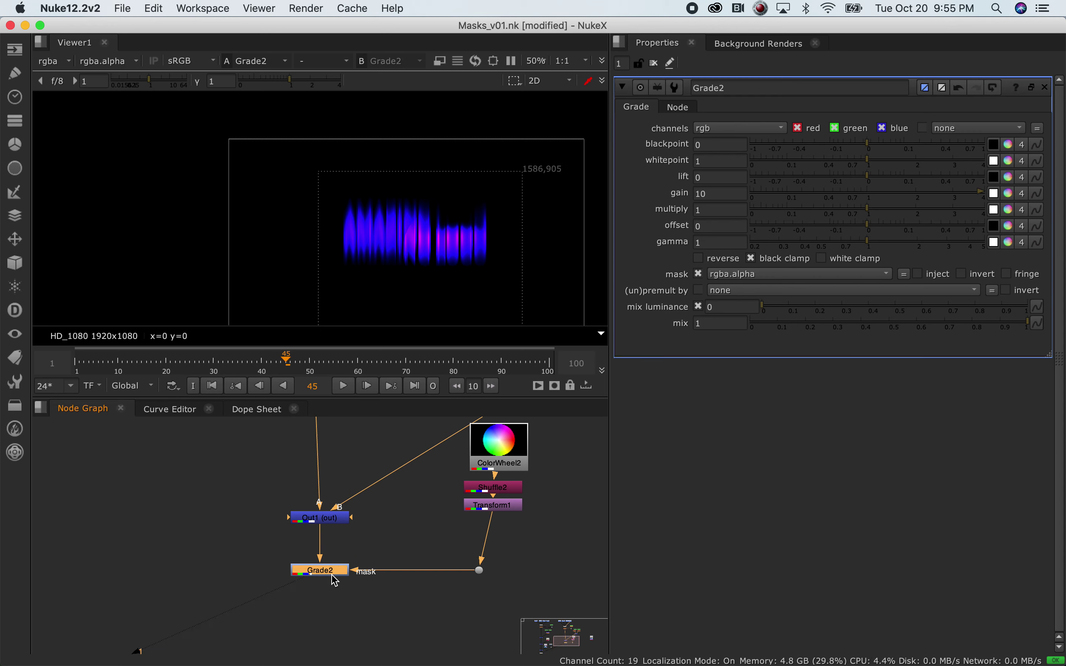
Spread out ColorWheel2, Shuffle2 and Transform1, and move the mask dot beneath them.
{"action": "left_click_drag", "start_coordinate": [514, 433], "coordinate": [551, 423]}
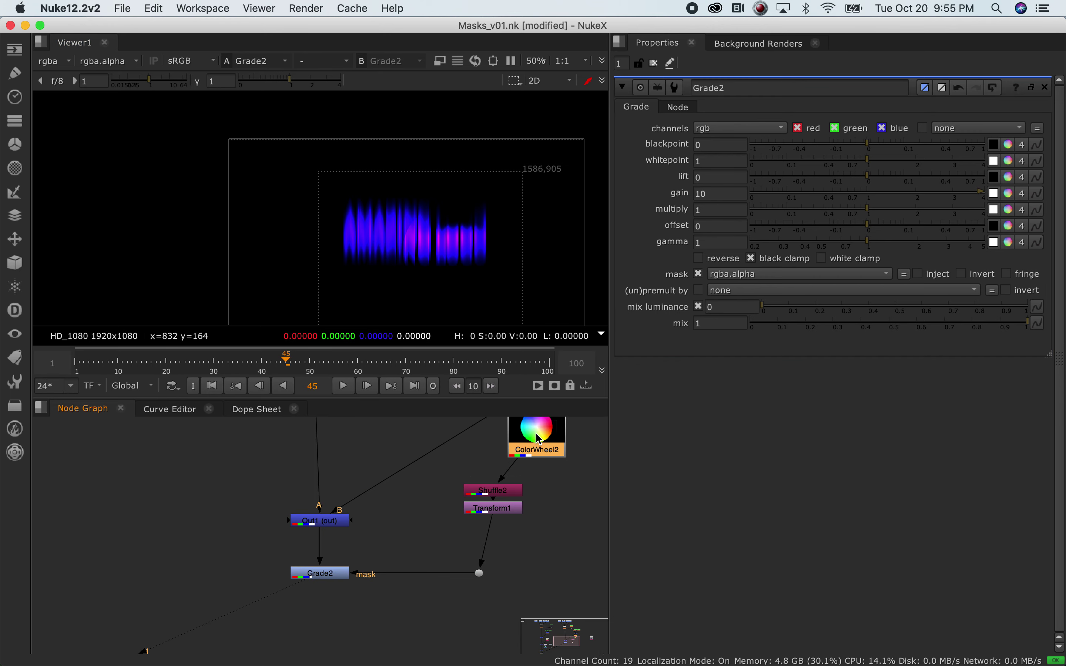
{"action": "left_click_drag", "start_coordinate": [447, 476], "coordinate": [539, 510]}
{"action": "left_click_drag", "start_coordinate": [480, 574], "coordinate": [532, 573]}
{"action": "scroll", "coordinate": [297, 619], "scroll_direction": "down", "scroll_amount": 3}
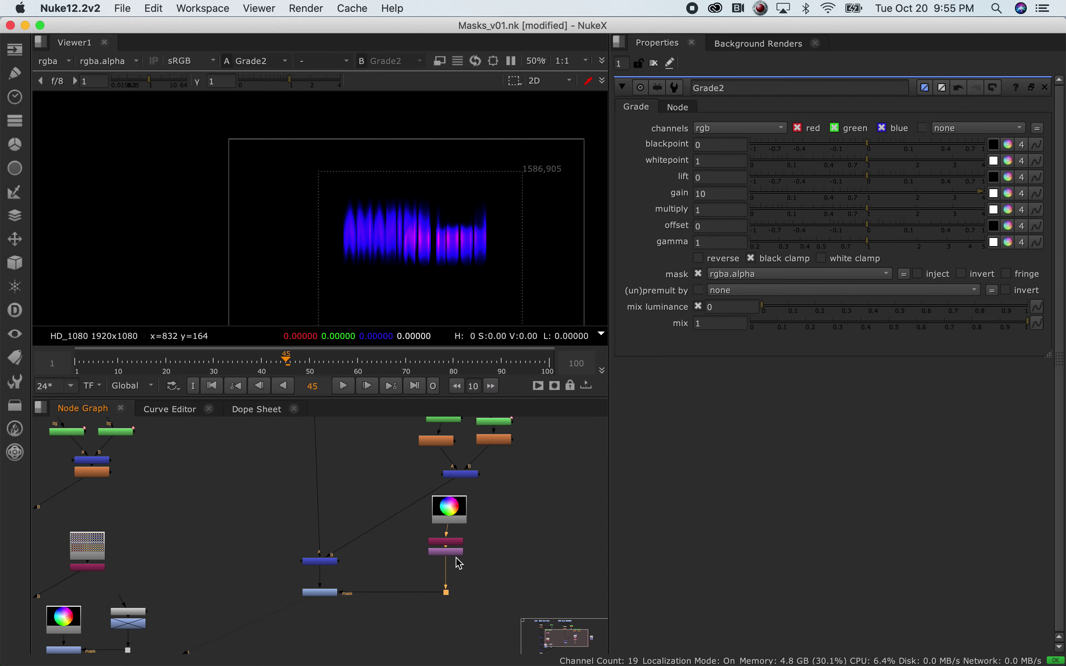
{"action": "scroll", "coordinate": [450, 549], "scroll_direction": "up", "scroll_amount": 3}
{"action": "mouse_move", "coordinate": [443, 549]}
{"action": "left_mouse_down"}
{"action": "mouse_move", "coordinate": [507, 559]}
{"action": "mouse_move", "coordinate": [561, 551]}
{"action": "mouse_move", "coordinate": [531, 573]}
{"action": "mouse_move", "coordinate": [455, 565]}
{"action": "left_mouse_up"}
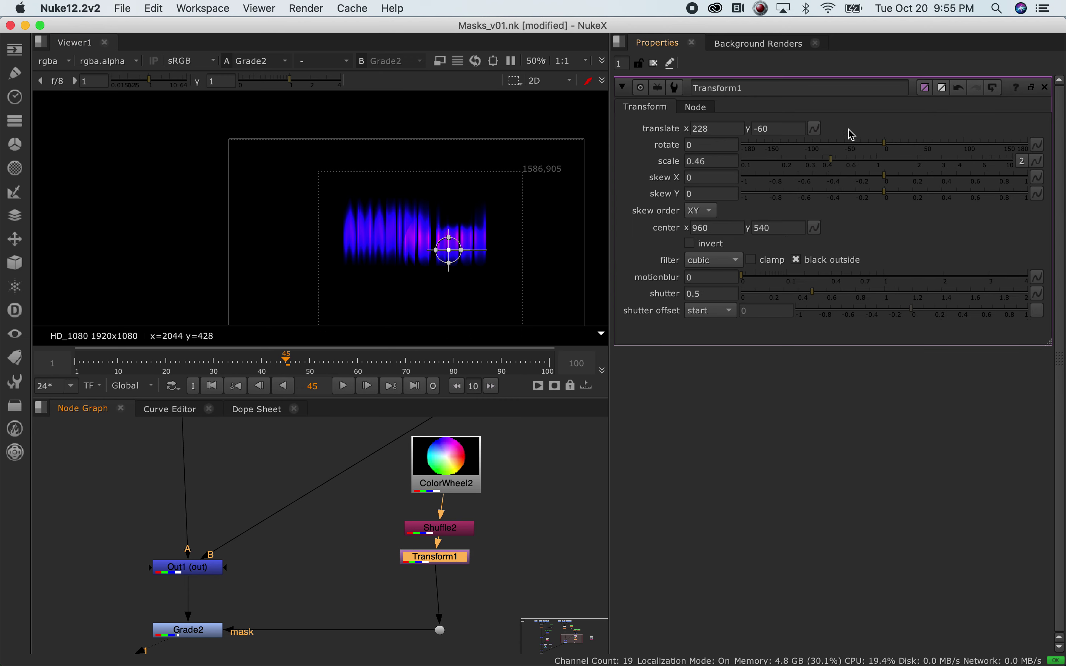
Split Transform1's scale into separate width and height, set the width to 30, and open Grade2's properties.
{"action": "left_click", "coordinate": [1021, 161]}
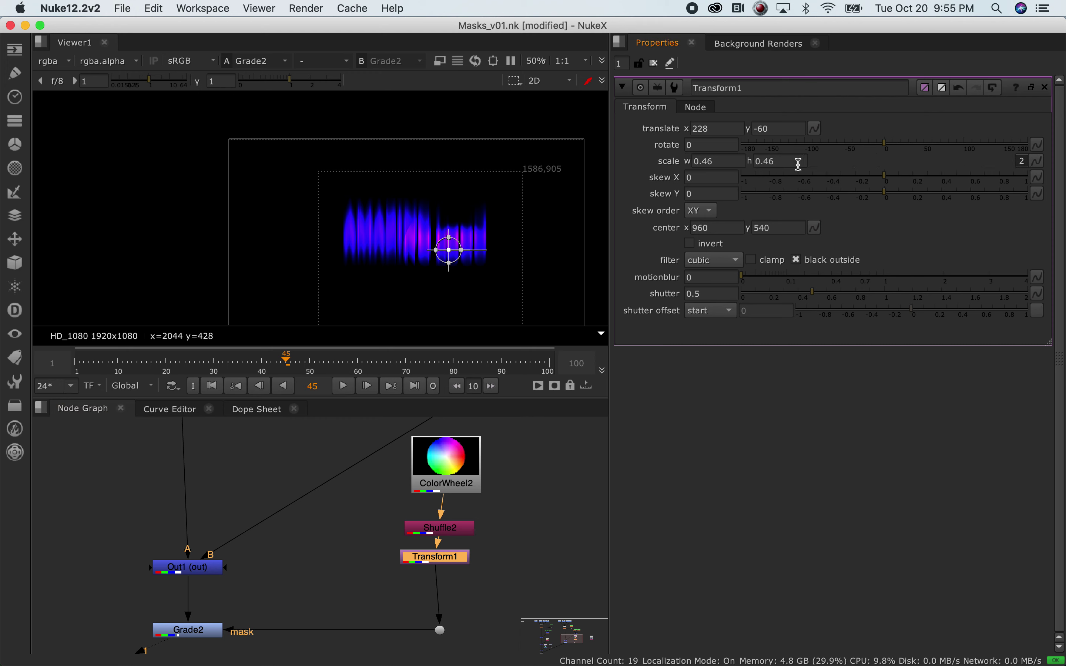
{"action": "left_click", "coordinate": [670, 161]}
{"action": "type", "text": "30"}
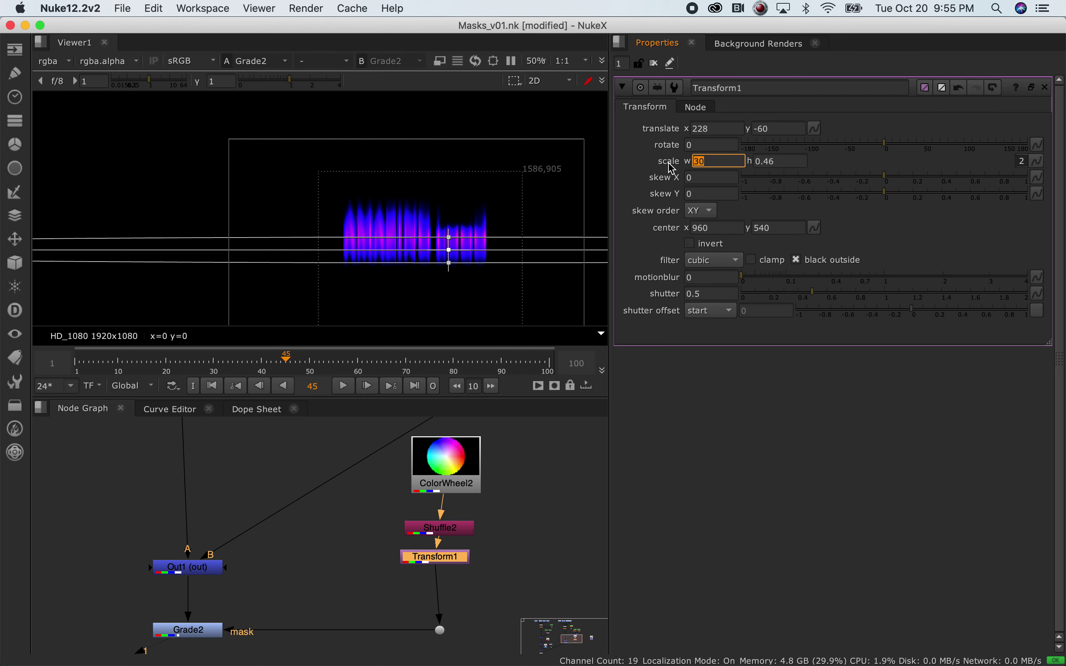
{"action": "left_click", "coordinate": [507, 588]}
{"action": "double_click", "coordinate": [183, 634]}
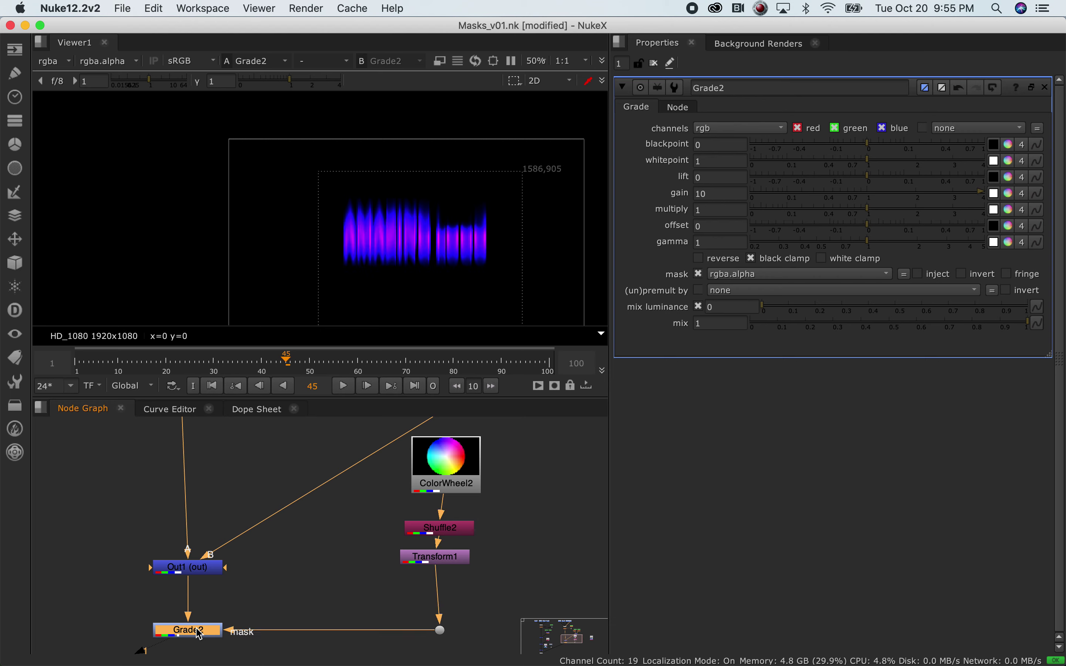
Add an unconnected Radial node, display its output, and place it just left of Grade2.
{"action": "scroll", "coordinate": [321, 580], "scroll_direction": "down", "scroll_amount": 2}
{"action": "scroll", "coordinate": [265, 608], "scroll_direction": "up", "scroll_amount": 1}
{"action": "middle_click_drag", "start_coordinate": [264, 608], "coordinate": [416, 540]}
{"action": "mouse_move", "coordinate": [275, 553]}
{"action": "middle_mouse_down"}
{"action": "mouse_move", "coordinate": [417, 557]}
{"action": "mouse_move", "coordinate": [204, 548]}
{"action": "mouse_move", "coordinate": [190, 533]}
{"action": "middle_mouse_up"}
{"action": "scroll", "coordinate": [417, 558], "scroll_direction": "down", "scroll_amount": 2}
{"action": "scroll", "coordinate": [404, 566], "scroll_direction": "down", "scroll_amount": 1}
{"action": "scroll", "coordinate": [409, 571], "scroll_direction": "up", "scroll_amount": 1}
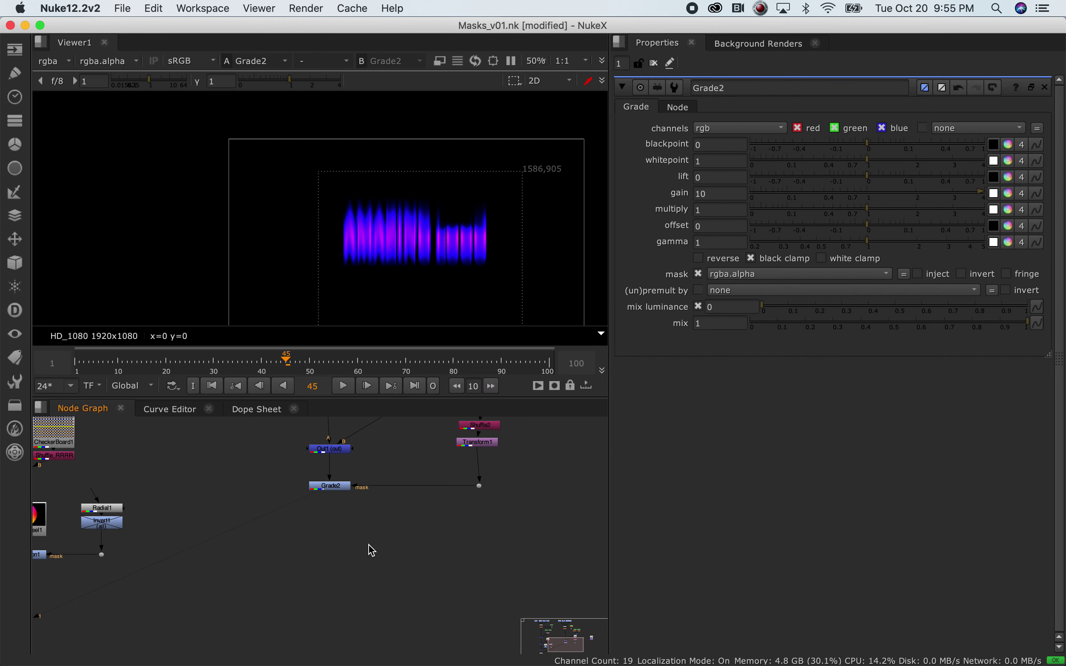
{"action": "key", "text": "Tab"}
{"action": "type", "text": "r"}
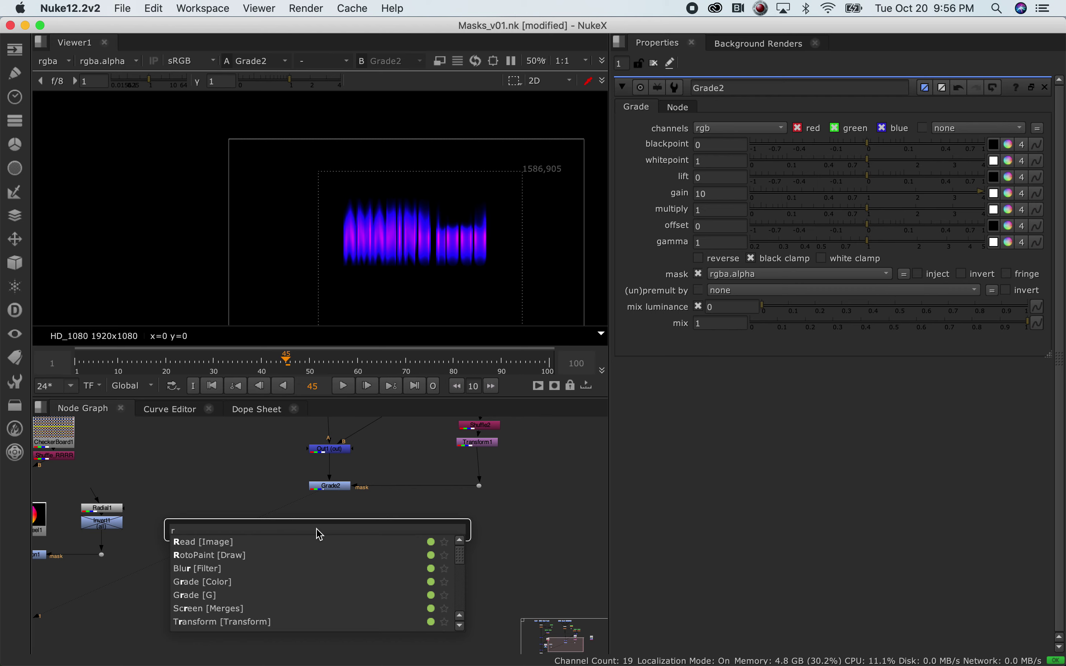
{"action": "type", "text": "adial"}
{"action": "key", "text": "Return"}
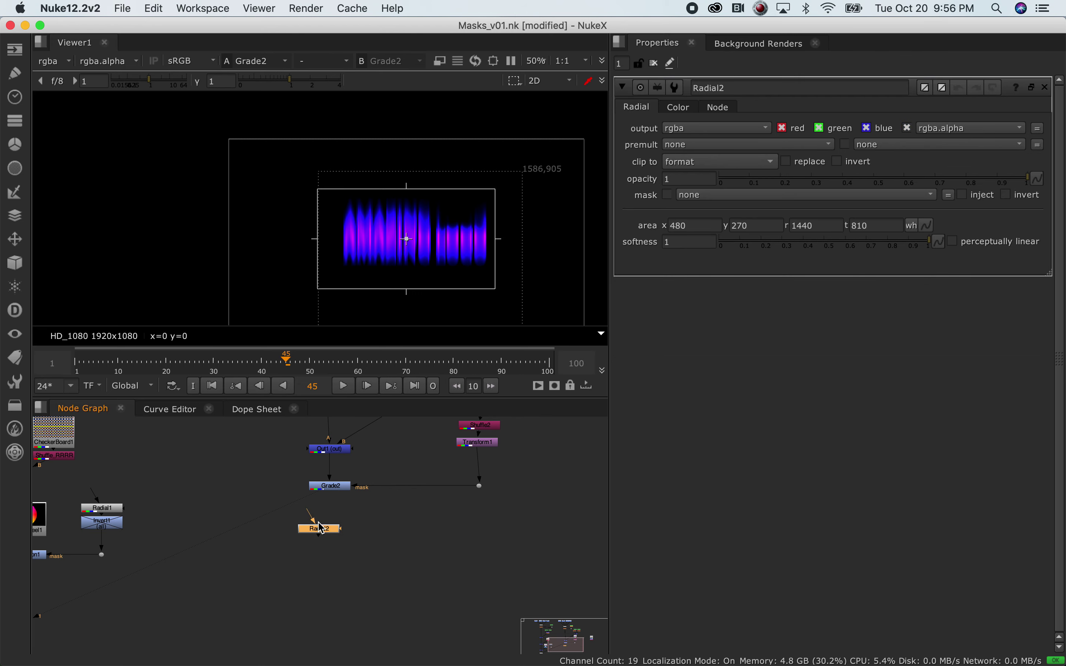
{"action": "key", "text": "1"}
{"action": "left_click", "coordinate": [326, 539]}
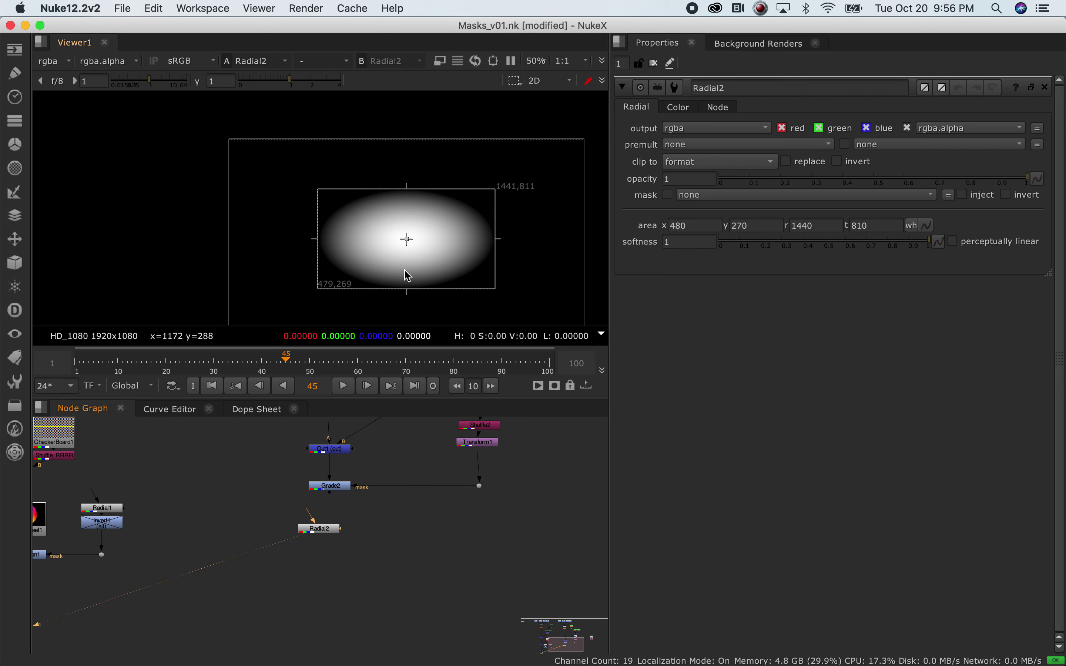
{"action": "left_click_drag", "start_coordinate": [336, 532], "coordinate": [286, 485]}
{"action": "scroll", "coordinate": [292, 501], "scroll_direction": "down", "scroll_amount": 2}
{"action": "scroll", "coordinate": [278, 485], "scroll_direction": "up", "scroll_amount": 2}
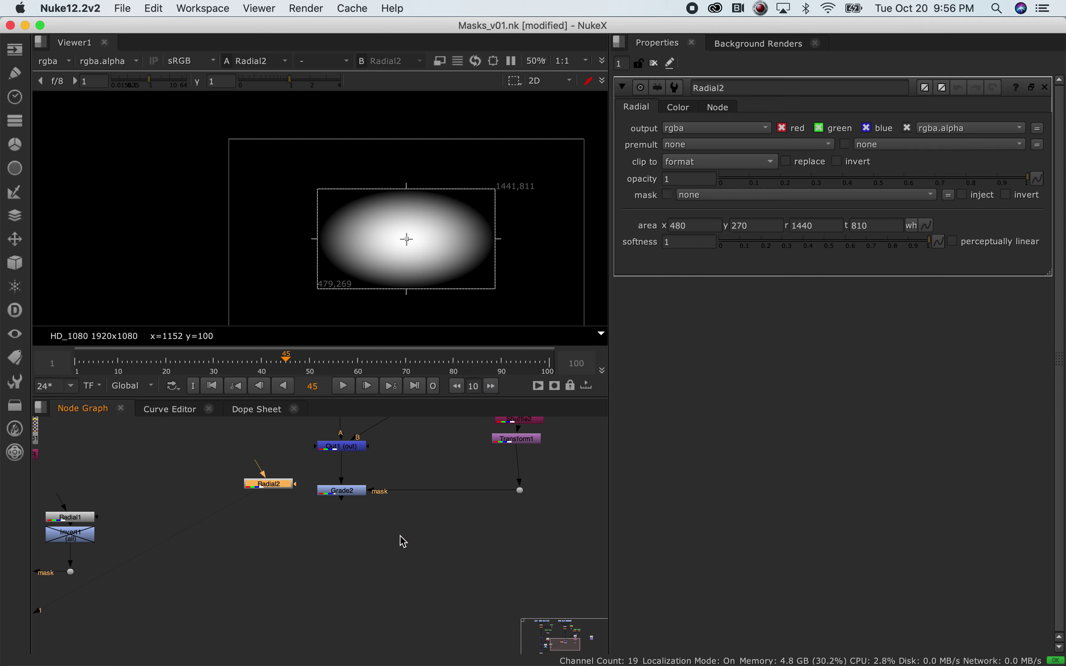
Examine the script's two main node branches around the Radial nodes and color wheels, and display Grade2's output.
{"action": "scroll", "coordinate": [413, 559], "scroll_direction": "down", "scroll_amount": 3}
{"action": "scroll", "coordinate": [273, 576], "scroll_direction": "up", "scroll_amount": 5}
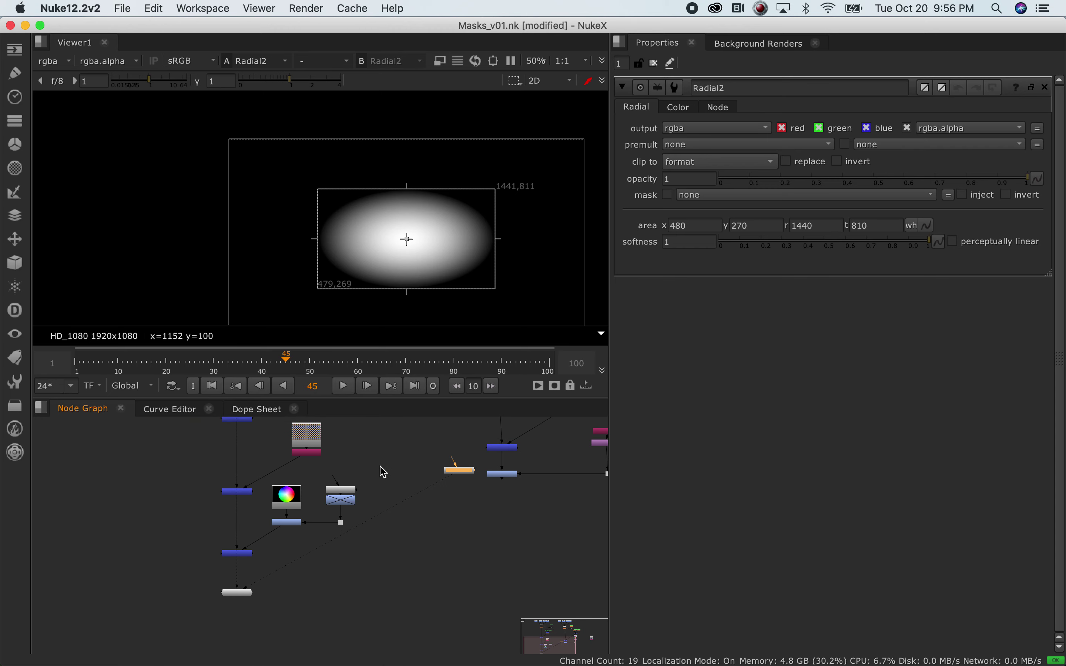
{"action": "scroll", "coordinate": [300, 553], "scroll_direction": "up", "scroll_amount": 3}
{"action": "scroll", "coordinate": [410, 507], "scroll_direction": "right", "scroll_amount": 5}
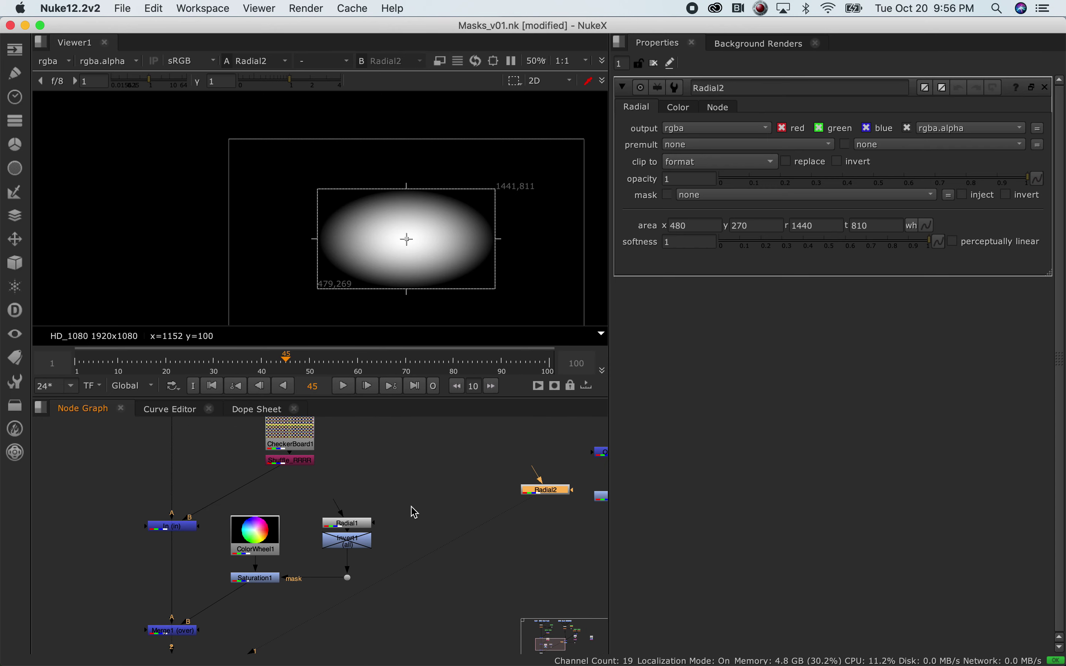
{"action": "scroll", "coordinate": [185, 576], "scroll_direction": "right", "scroll_amount": 5}
{"action": "scroll", "coordinate": [186, 575], "scroll_direction": "up", "scroll_amount": 2}
{"action": "scroll", "coordinate": [352, 547], "scroll_direction": "down", "scroll_amount": 5}
{"action": "scroll", "coordinate": [351, 539], "scroll_direction": "down", "scroll_amount": 2}
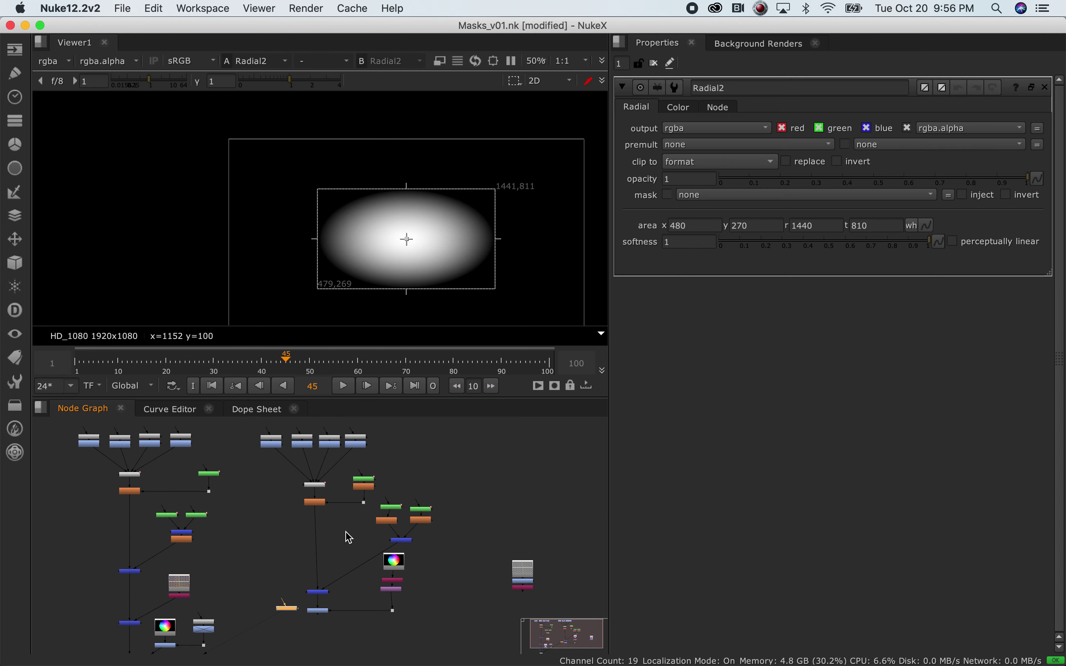
{"action": "scroll", "coordinate": [349, 537], "scroll_direction": "up", "scroll_amount": 6}
{"action": "scroll", "coordinate": [475, 534], "scroll_direction": "down", "scroll_amount": 4}
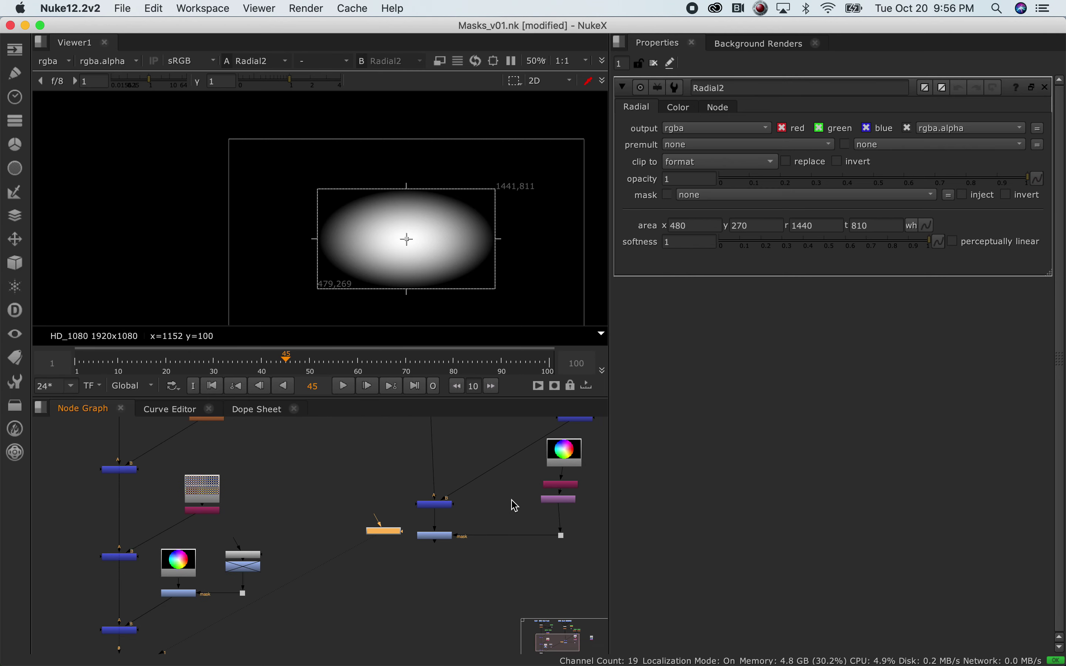
{"action": "scroll", "coordinate": [514, 505], "scroll_direction": "right", "scroll_amount": 3}
{"action": "scroll", "coordinate": [514, 505], "scroll_direction": "up", "scroll_amount": 2}
{"action": "left_click", "coordinate": [370, 572]}
{"action": "key", "text": "1"}
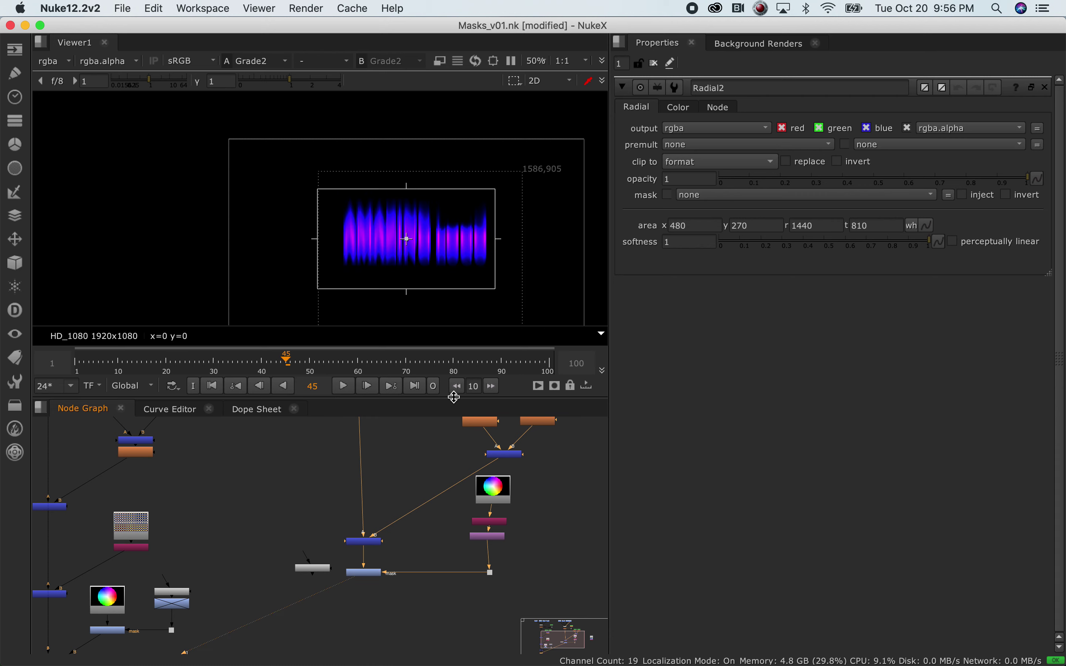